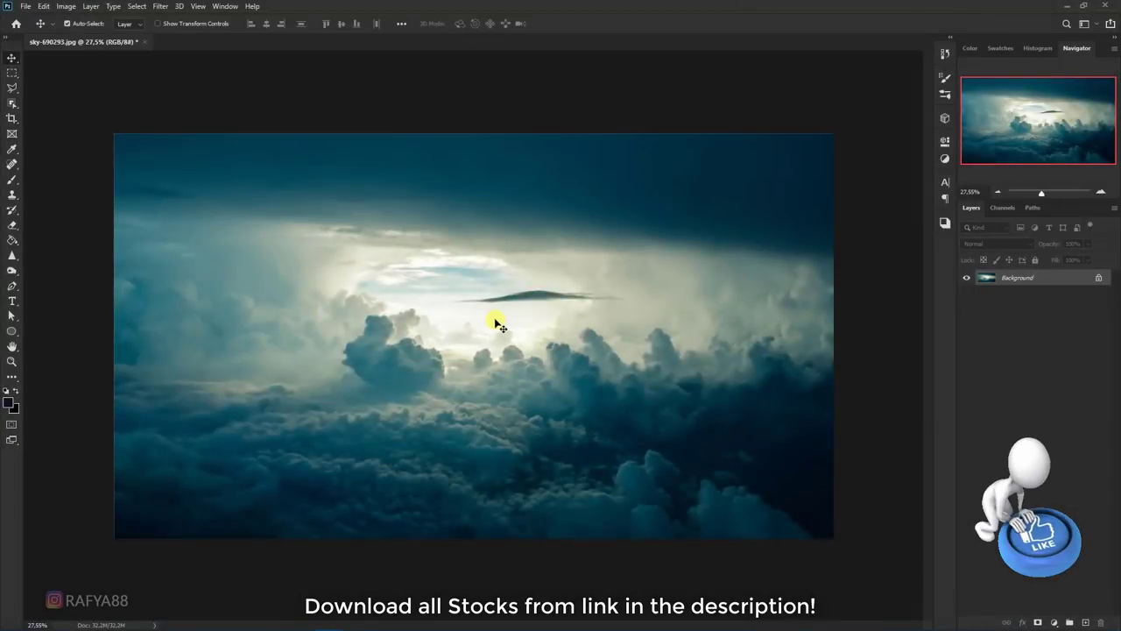
Step: Resize the cloud sky image to 2500 × 2500 px with proportions unlinked
left_click(67, 7)
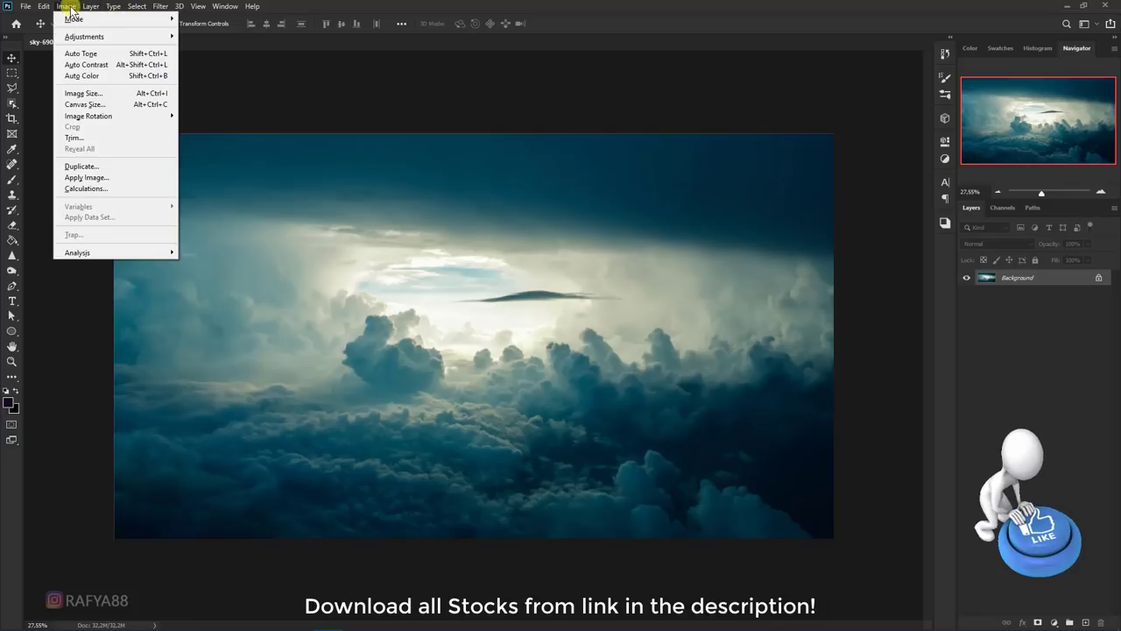
left_click(114, 92)
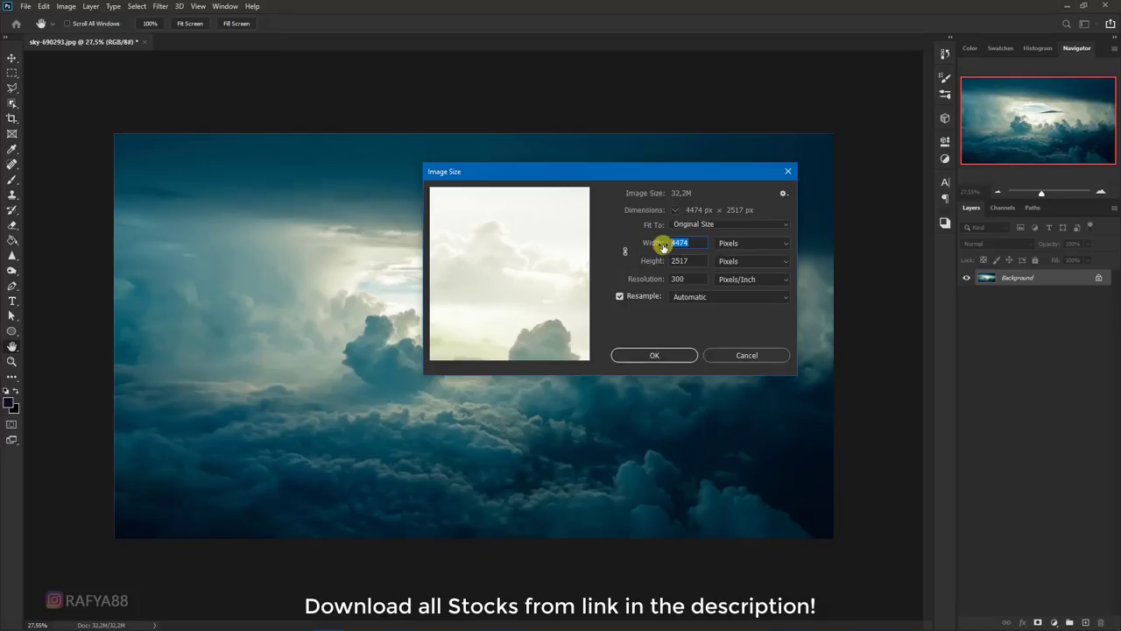
type("00")
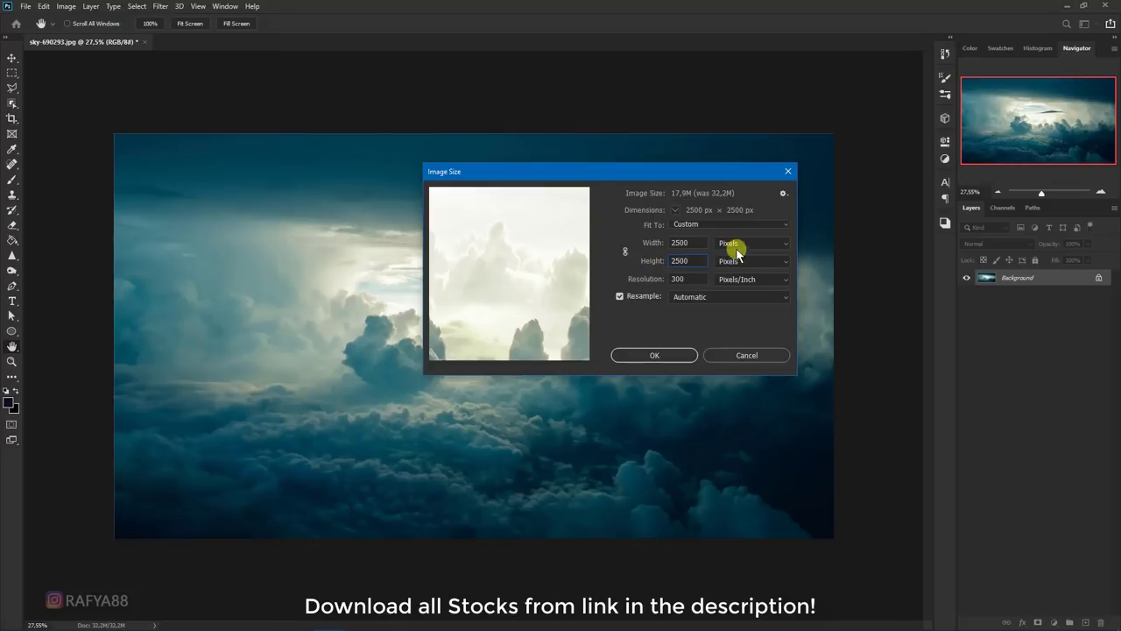
left_click(682, 354)
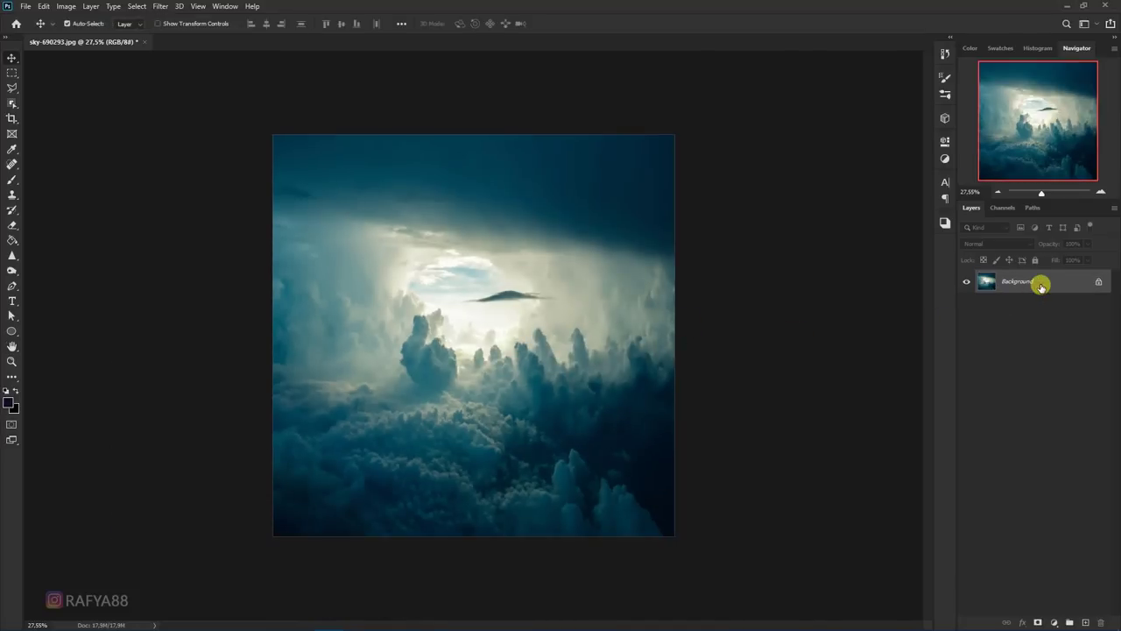
Step: Duplicate the sky layer and apply Polar Coordinates (Rectangular to Polar) to the copy
key("ctrl+j")
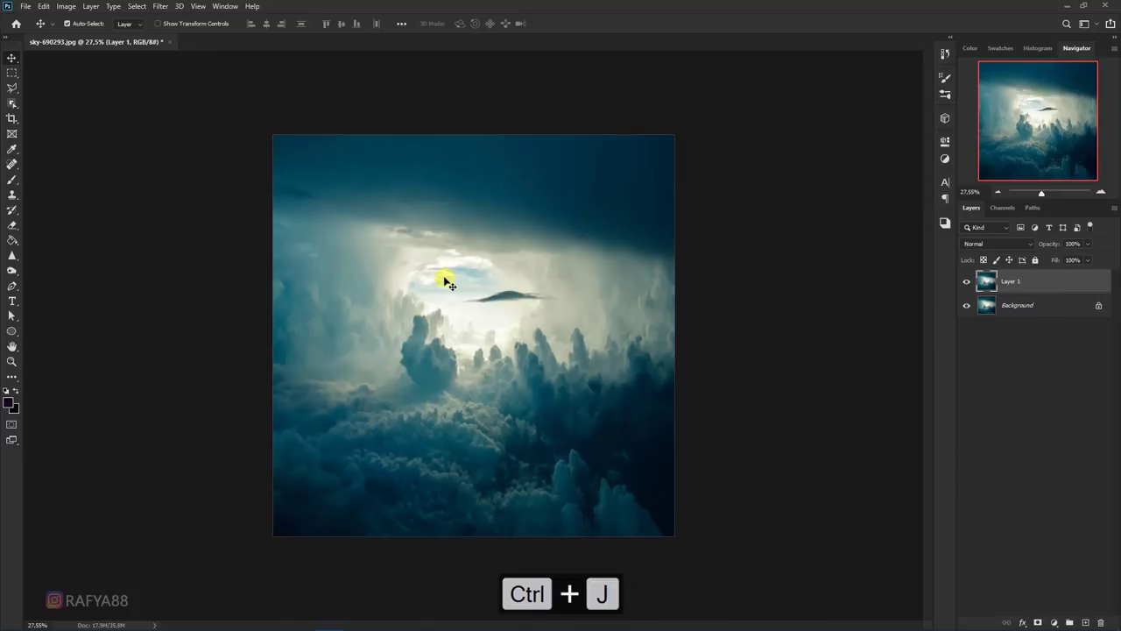
left_click(159, 7)
mouse_move(172, 160)
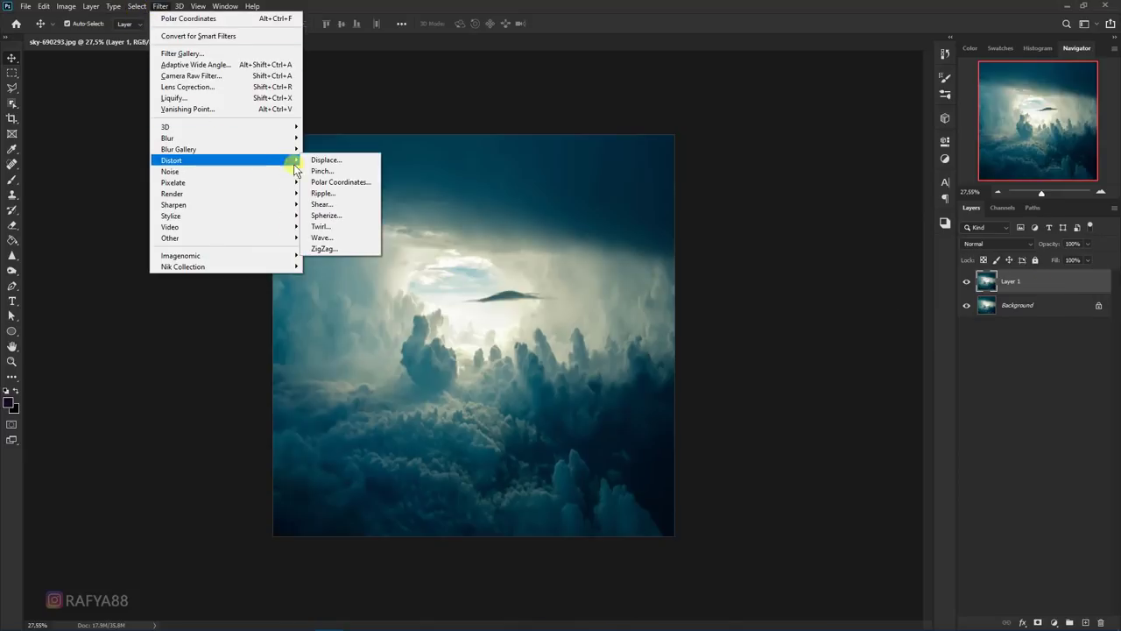
left_click(371, 184)
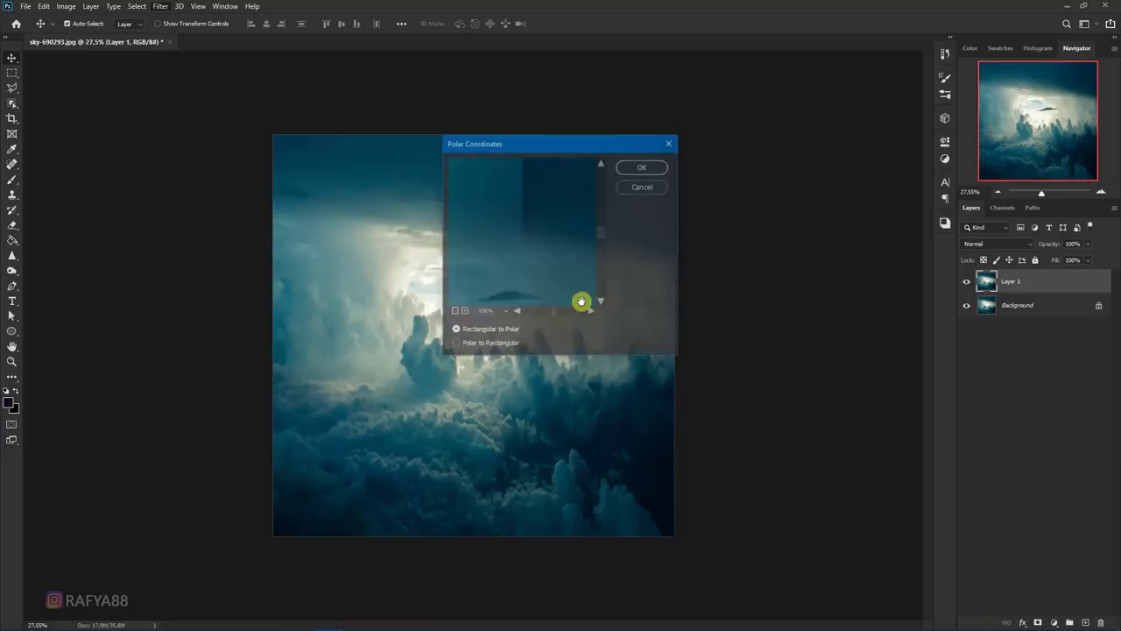
left_click(455, 312)
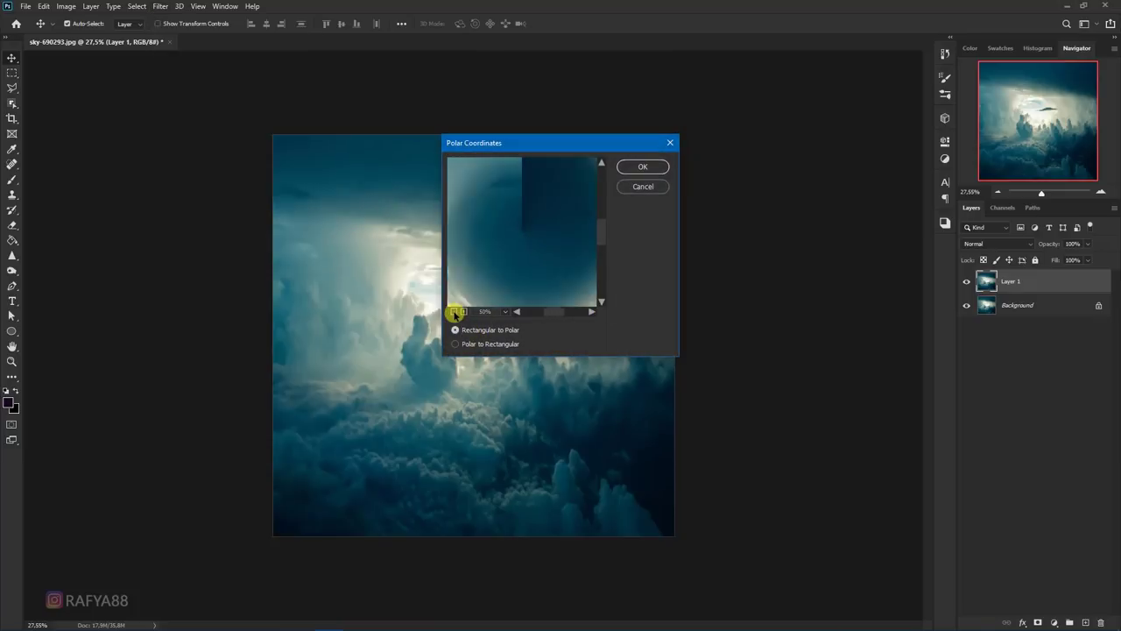
left_click(465, 312)
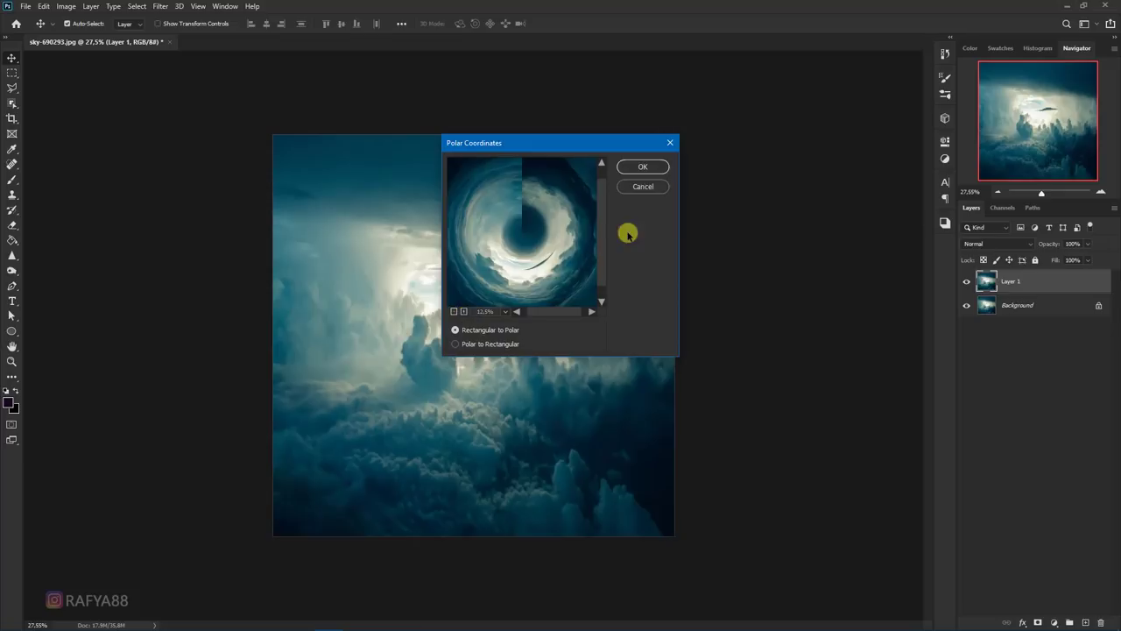
left_click(638, 170)
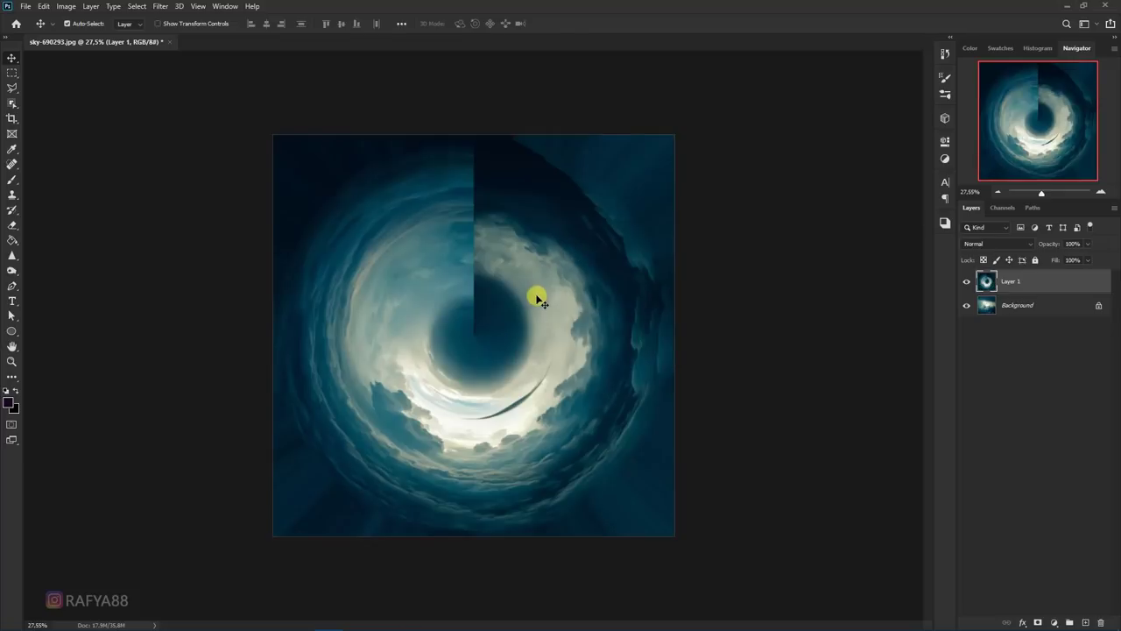
Step: Apply Spherize at -100% to the polar cloud vortex
left_click(160, 7)
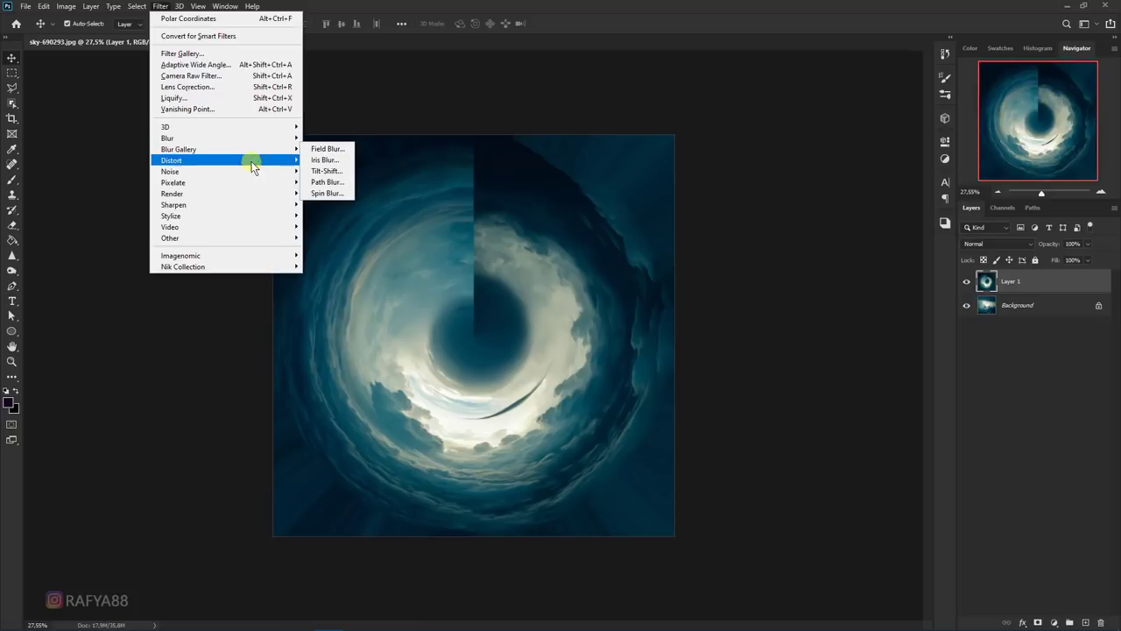
mouse_move(171, 160)
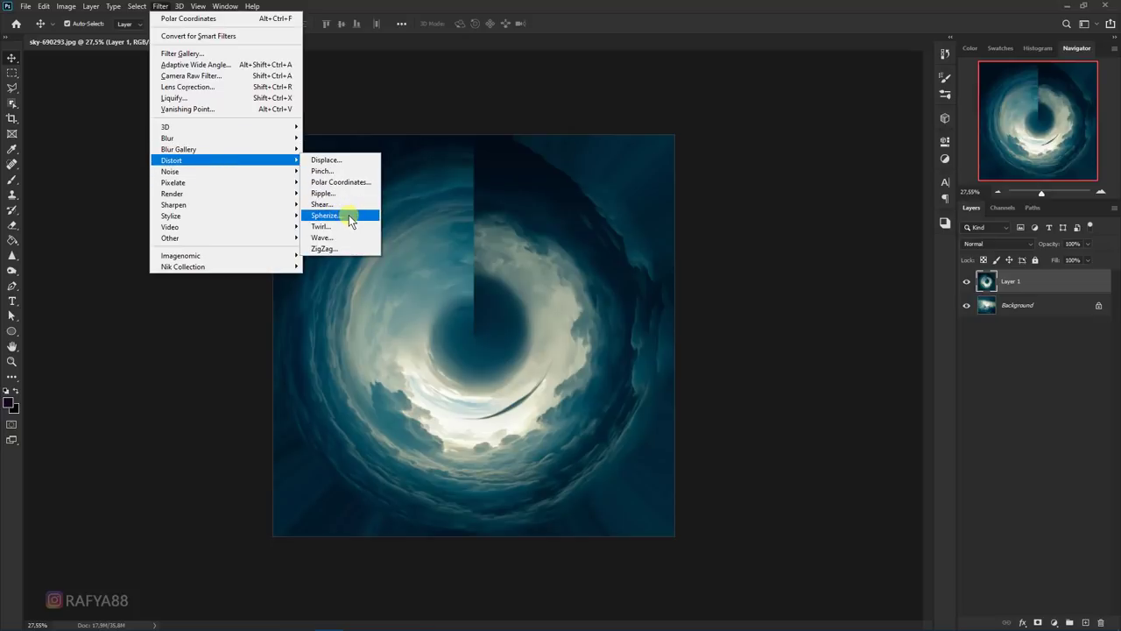
left_click(349, 214)
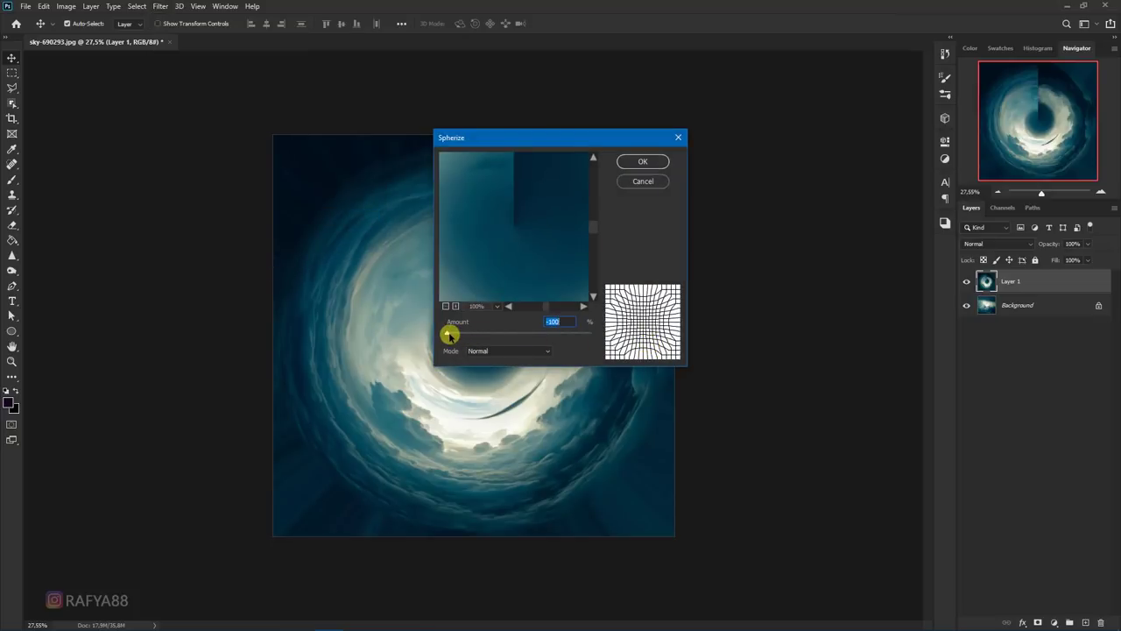
mouse_move(448, 334)
left_mouse_down()
mouse_move(604, 333)
mouse_move(447, 333)
left_mouse_up()
left_click(447, 307)
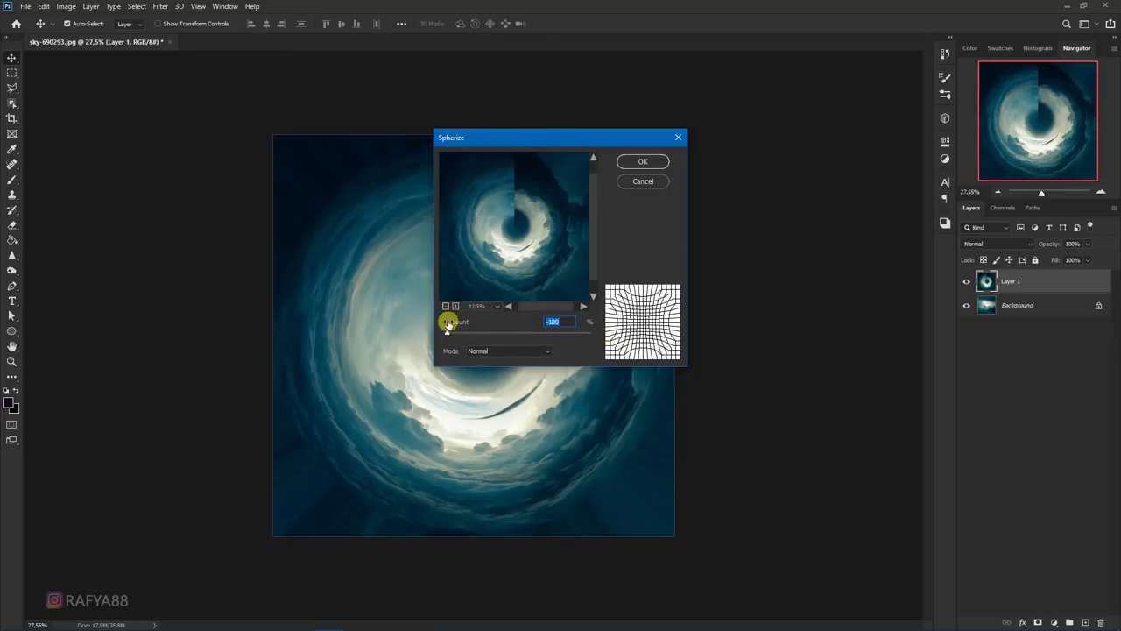
left_click(644, 161)
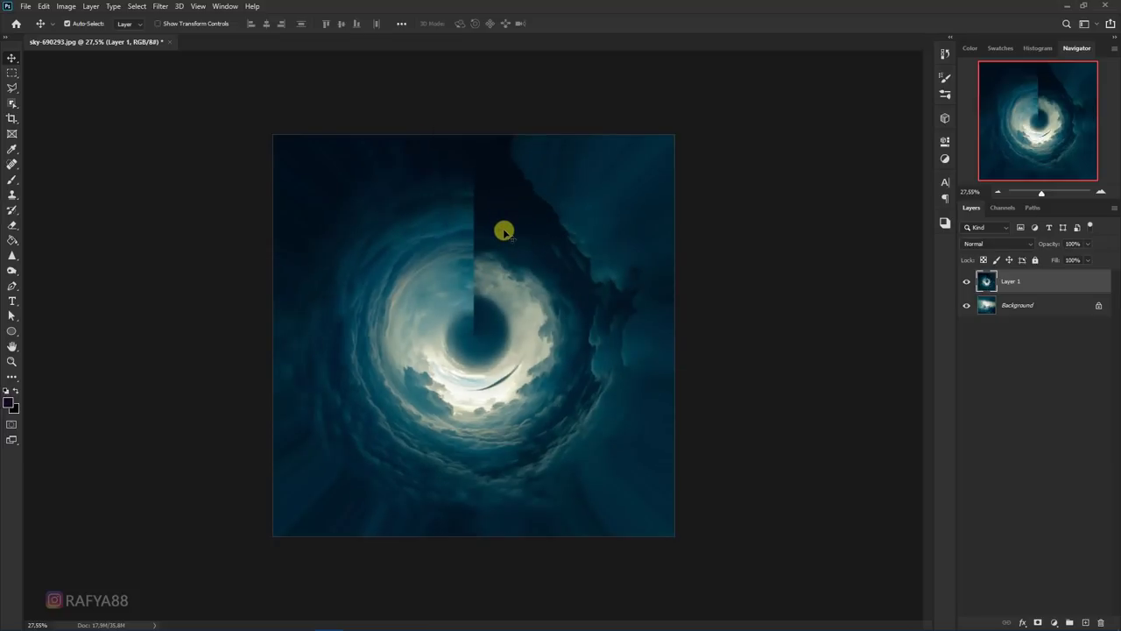
Step: Zoom in and heal the seam just above the vortex centre with the Spot Healing Brush
scroll(500, 245, "up", 2)
scroll(493, 258, "up", 2)
scroll(494, 261, "up", 2)
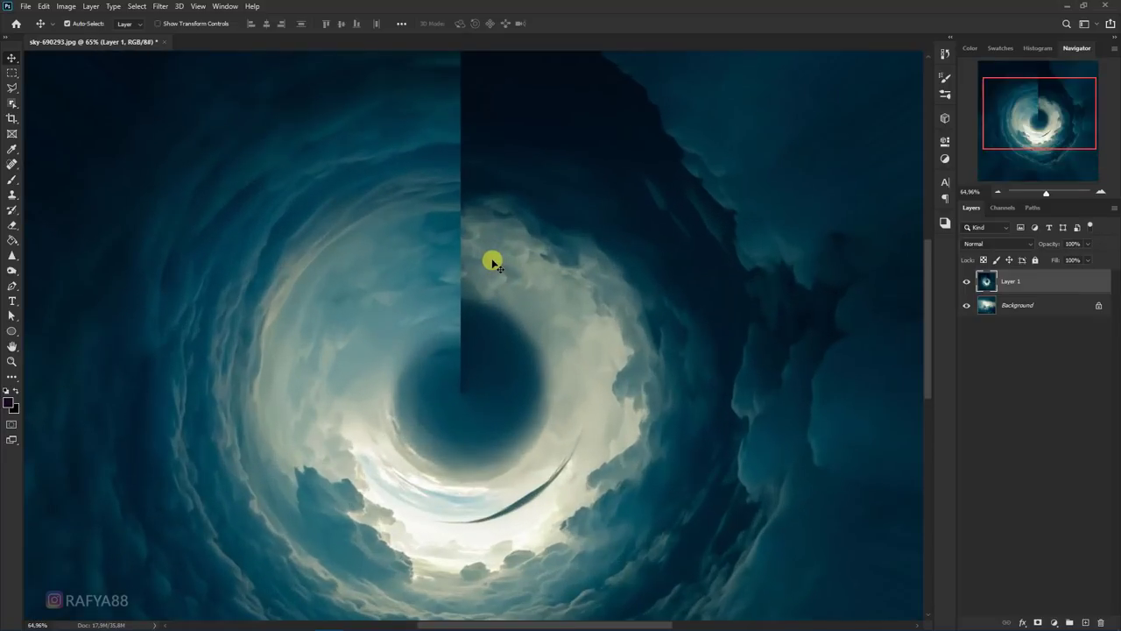
left_click(13, 165)
left_click(70, 166)
scroll(456, 392, "up", 2)
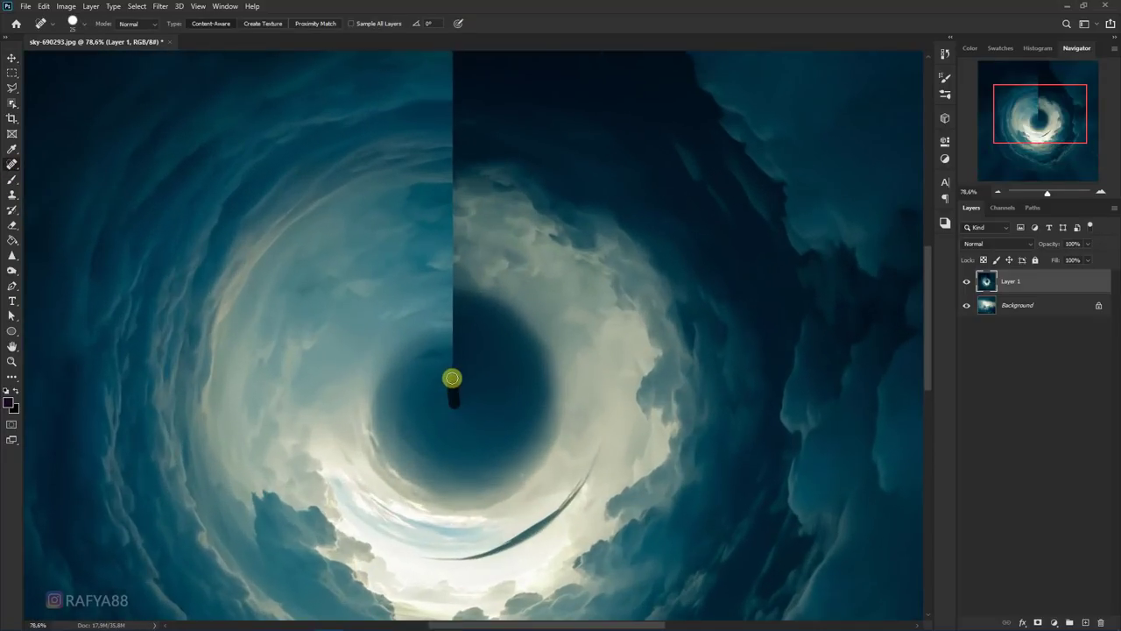
scroll(494, 338, "up", 3)
left_click_drag(440, 389, 442, 318)
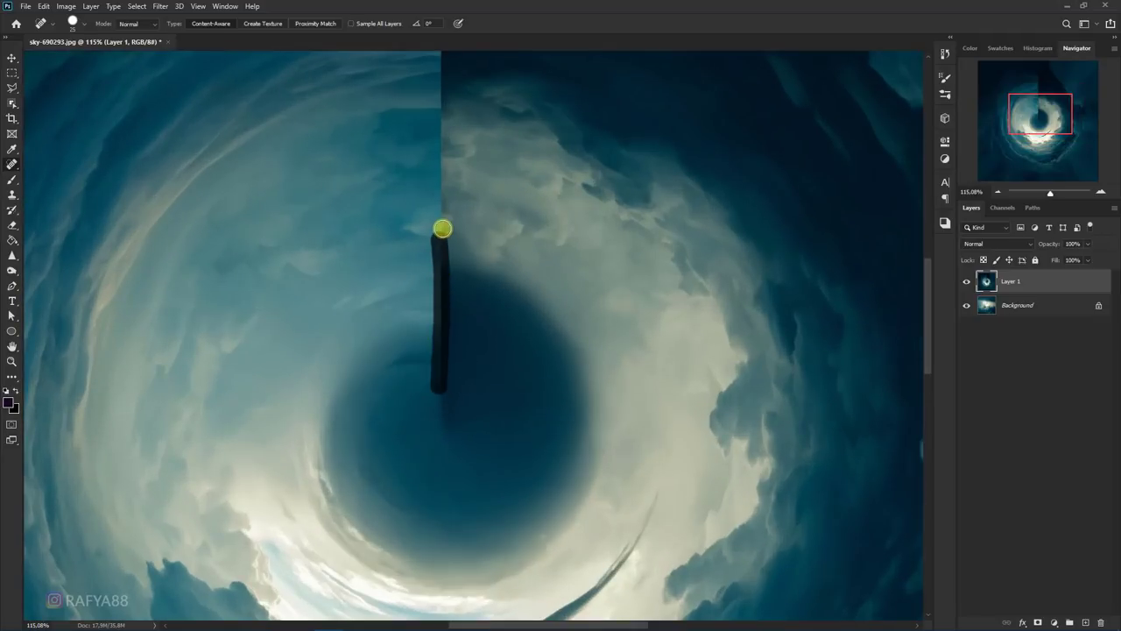
Step: Heal the seam further up, then zoom out to frame the whole swirl
mouse_move(458, 238)
left_mouse_down()
mouse_move(449, 325)
mouse_move(442, 179)
left_mouse_up()
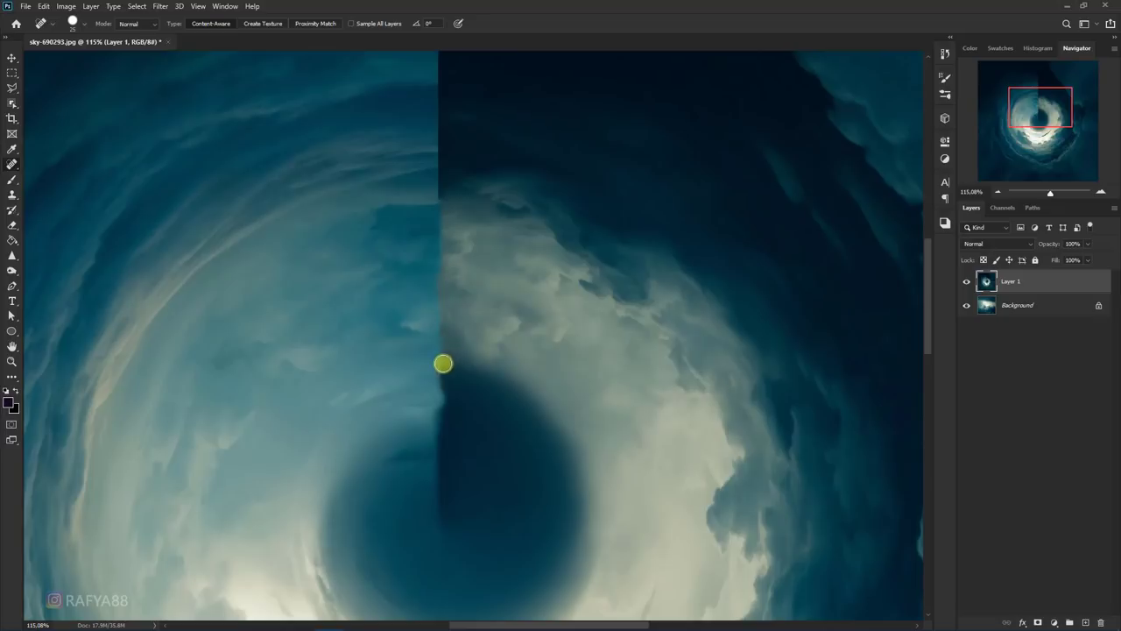
mouse_move(443, 363)
left_mouse_down()
mouse_move(448, 110)
mouse_move(463, 271)
mouse_move(443, 205)
left_mouse_up()
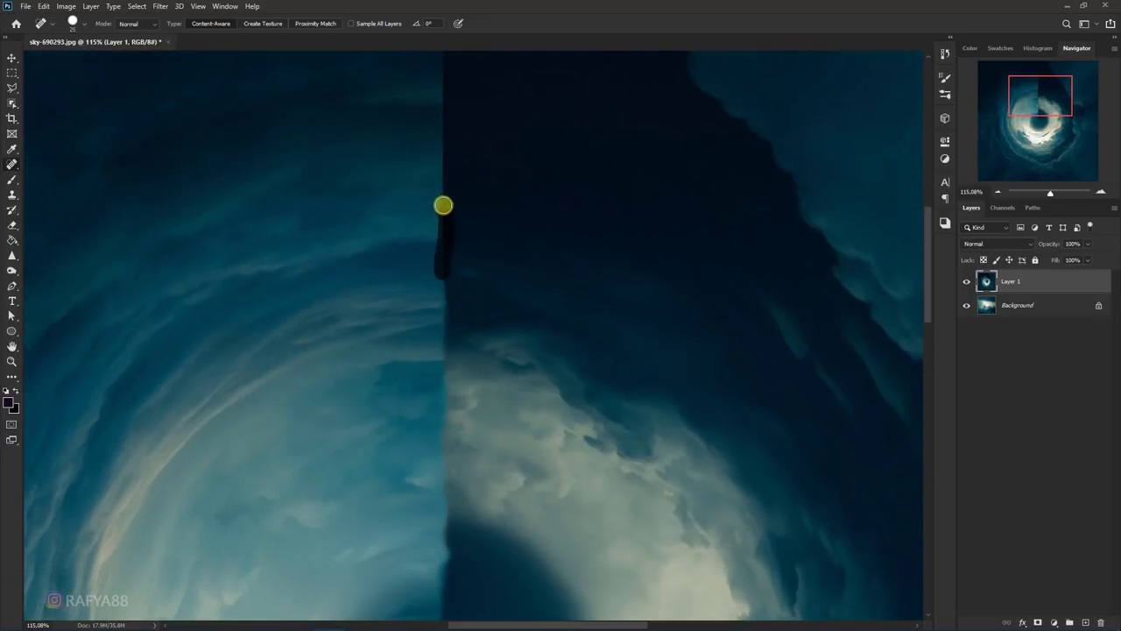
left_click_drag(441, 91, 431, 485)
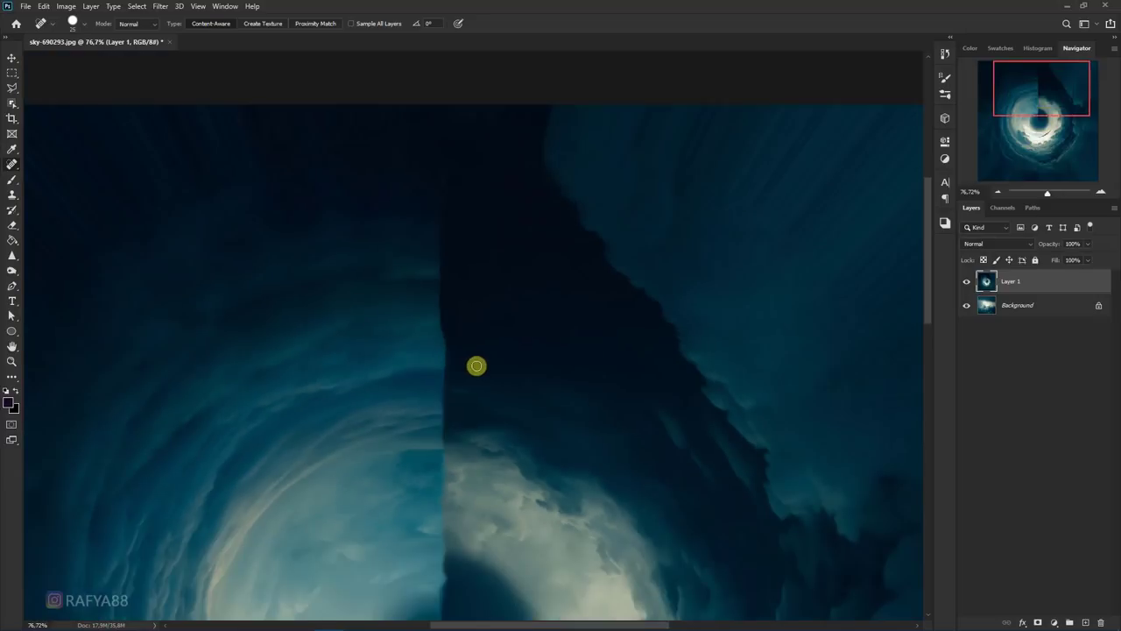
scroll(476, 365, "down", 2)
scroll(464, 441, "down", 2)
scroll(468, 328, "down", 2)
left_click_drag(471, 271, 470, 249)
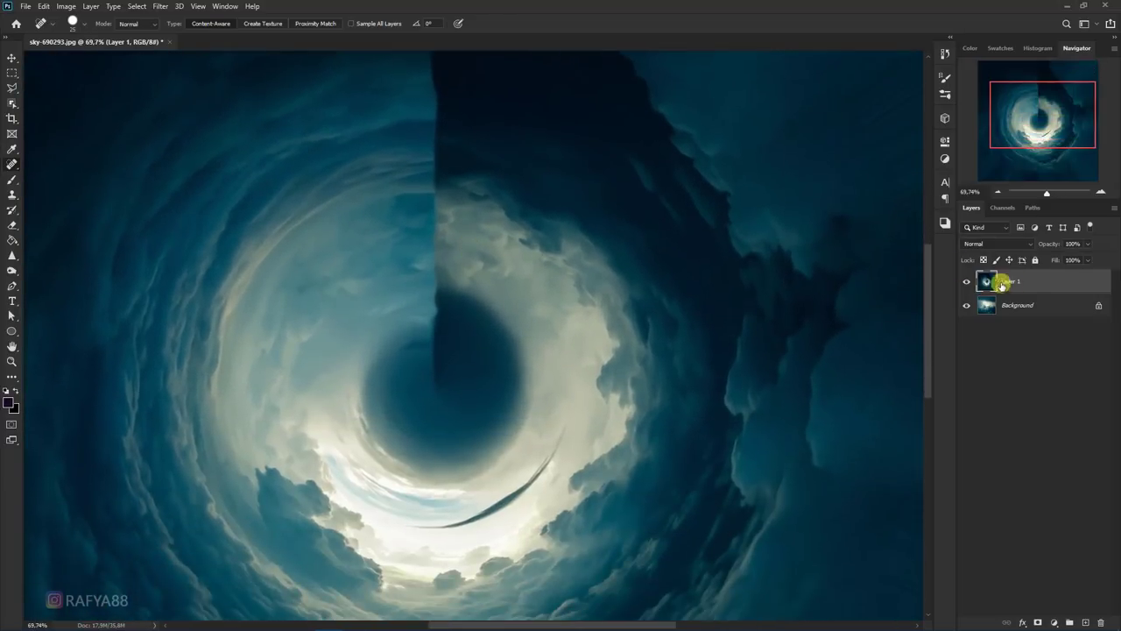
scroll(547, 305, "down", 2)
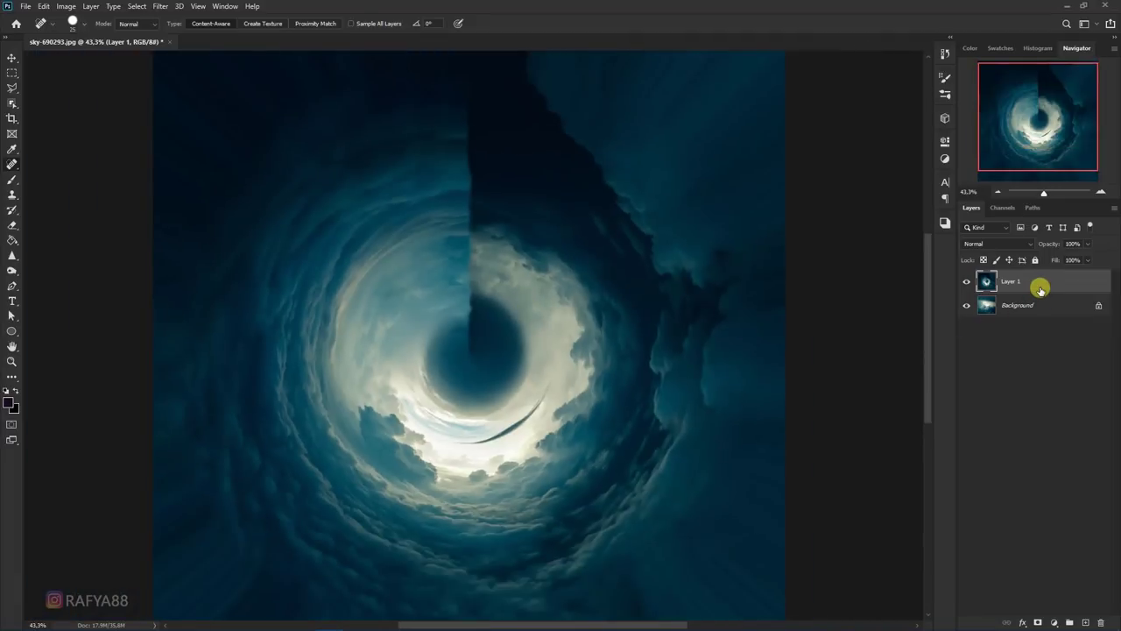
Step: Duplicate the vortex layer, rotate the copy 90°, and give it an inverted black mask
key("ctrl+j")
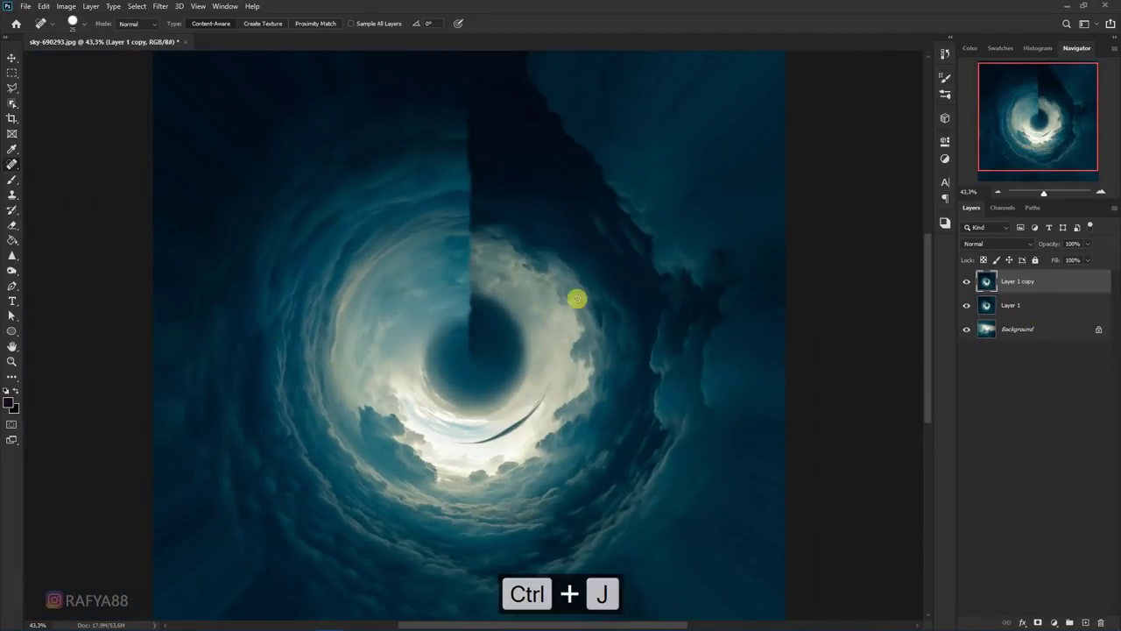
scroll(523, 292, "down", 2)
scroll(524, 294, "down", 1)
key("ctrl+t")
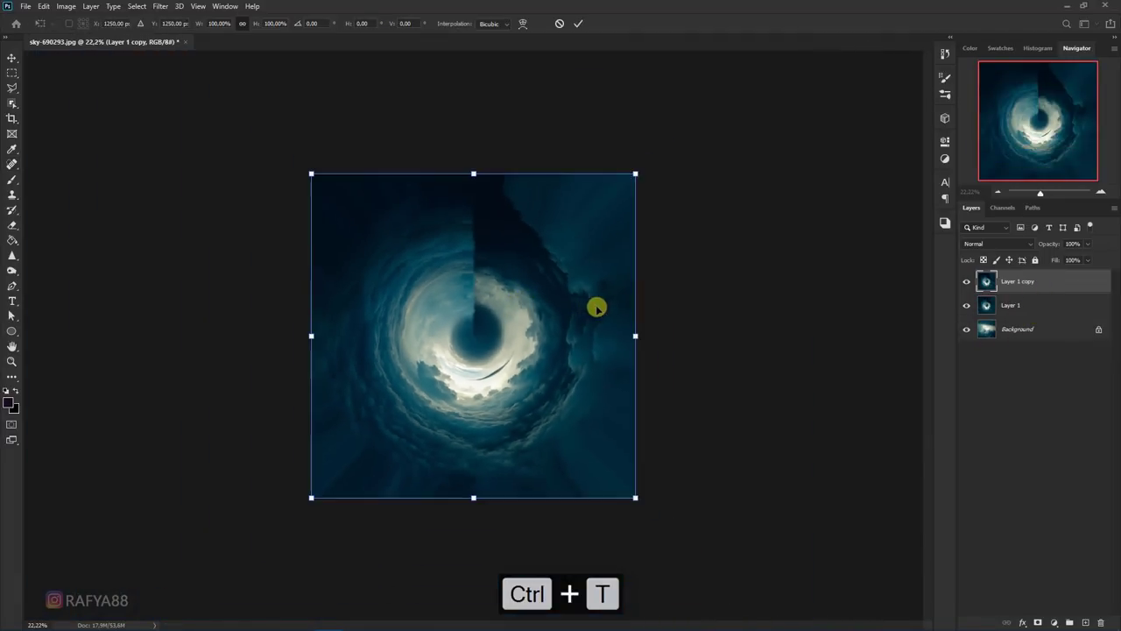
left_click_drag(697, 182, 603, 526)
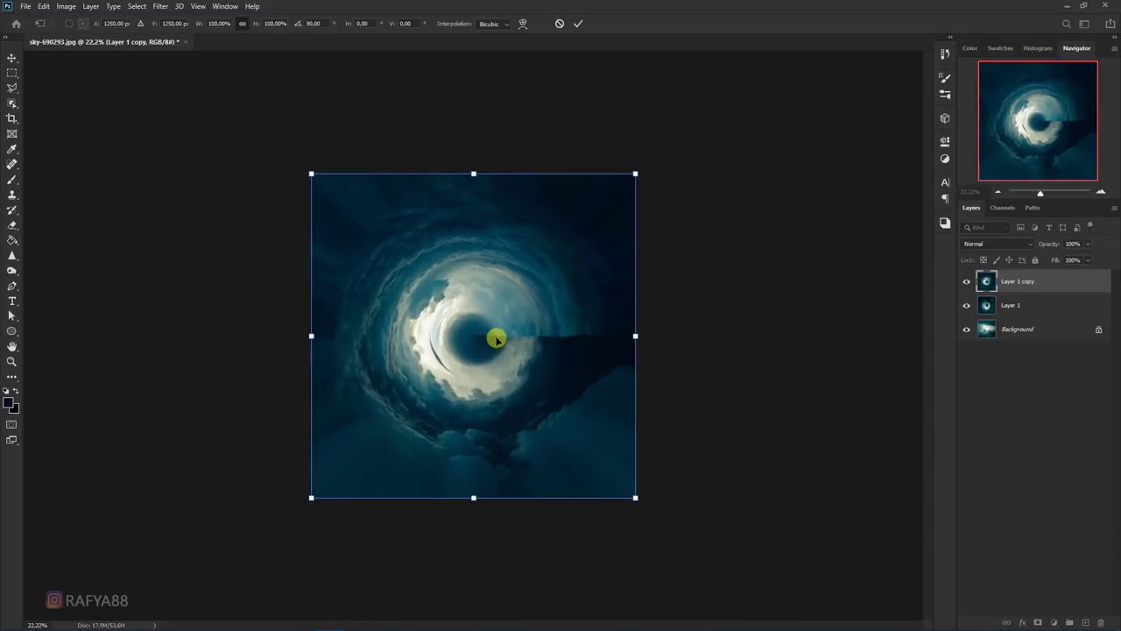
key("Return")
key("j")
scroll(509, 331, "up", 3)
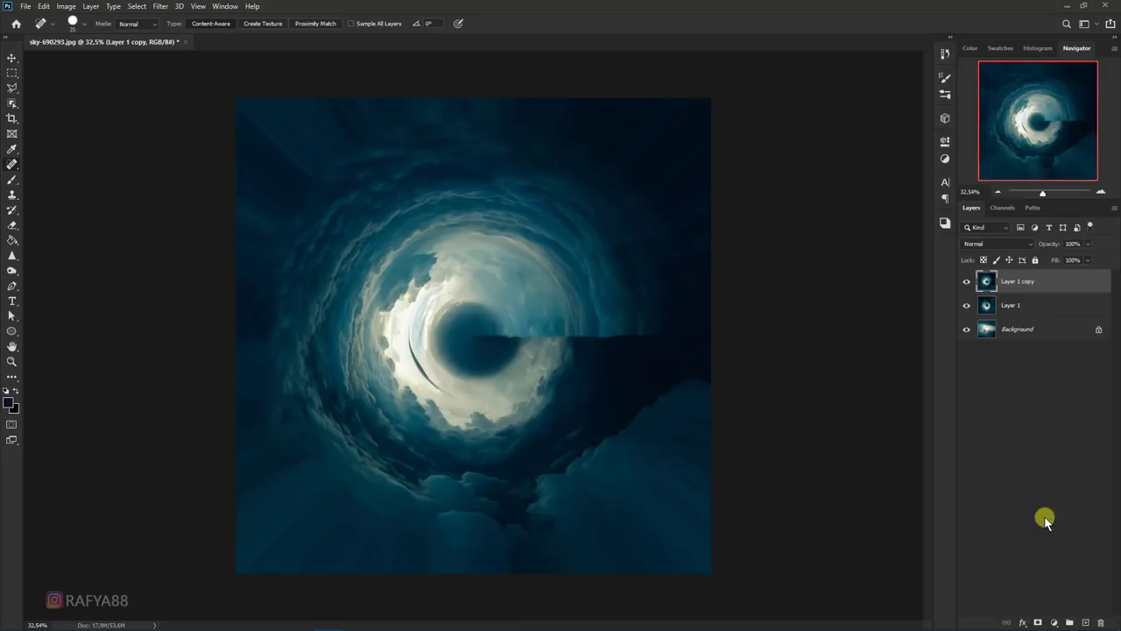
left_click(1039, 621)
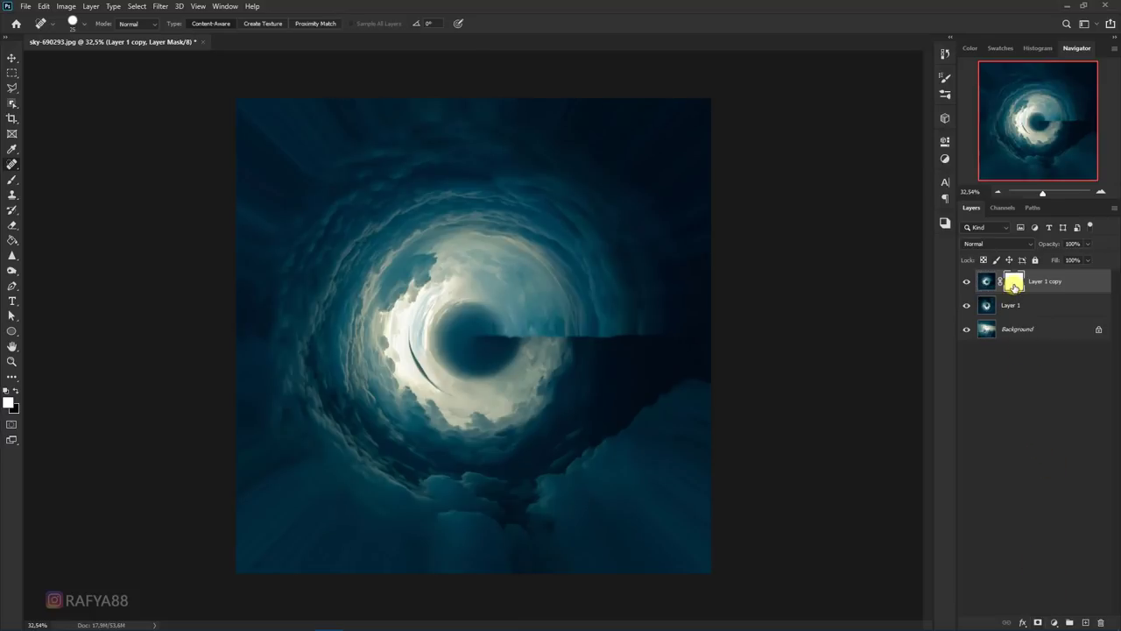
key("ctrl+i")
scroll(490, 254, "up", 3)
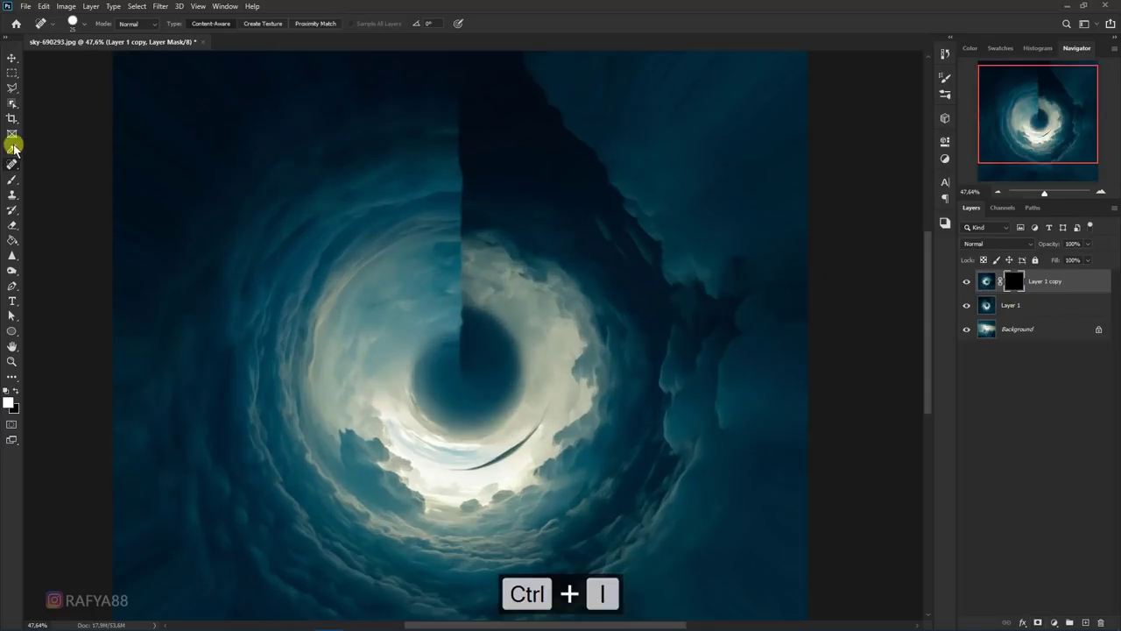
Step: Paint white on the mask with a 125 px brush over the seam above the centre
left_click(11, 178)
left_click(66, 175)
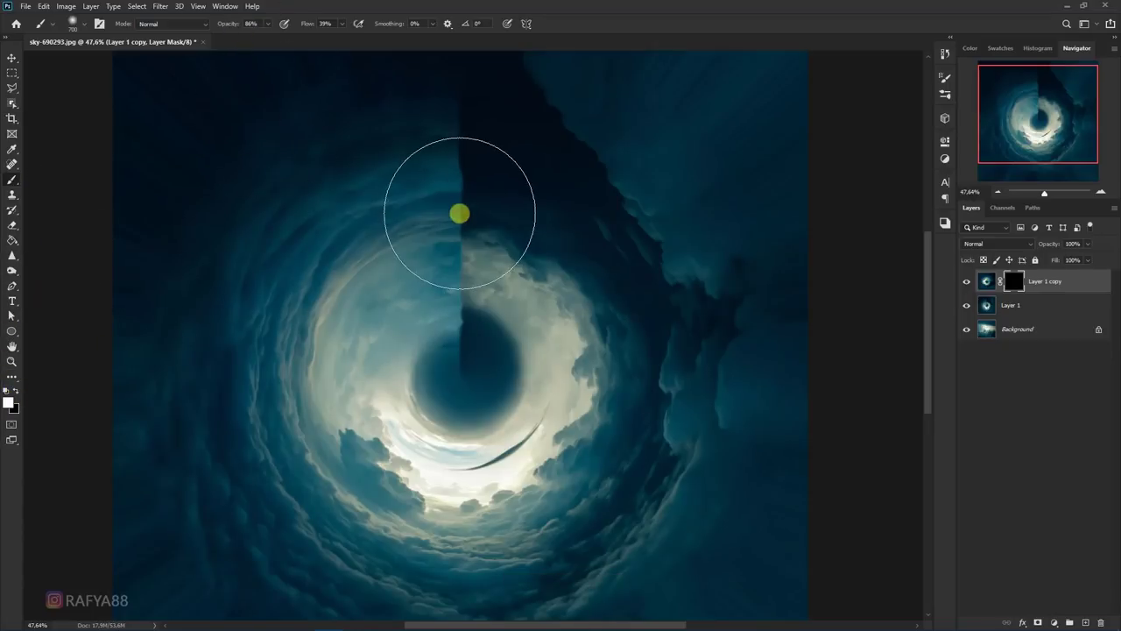
scroll(465, 213, "up", 1)
key("bracketleft")
key("bracketleft")
key("bracketleft")
scroll(468, 343, "up", 1)
scroll(452, 345, "up", 1)
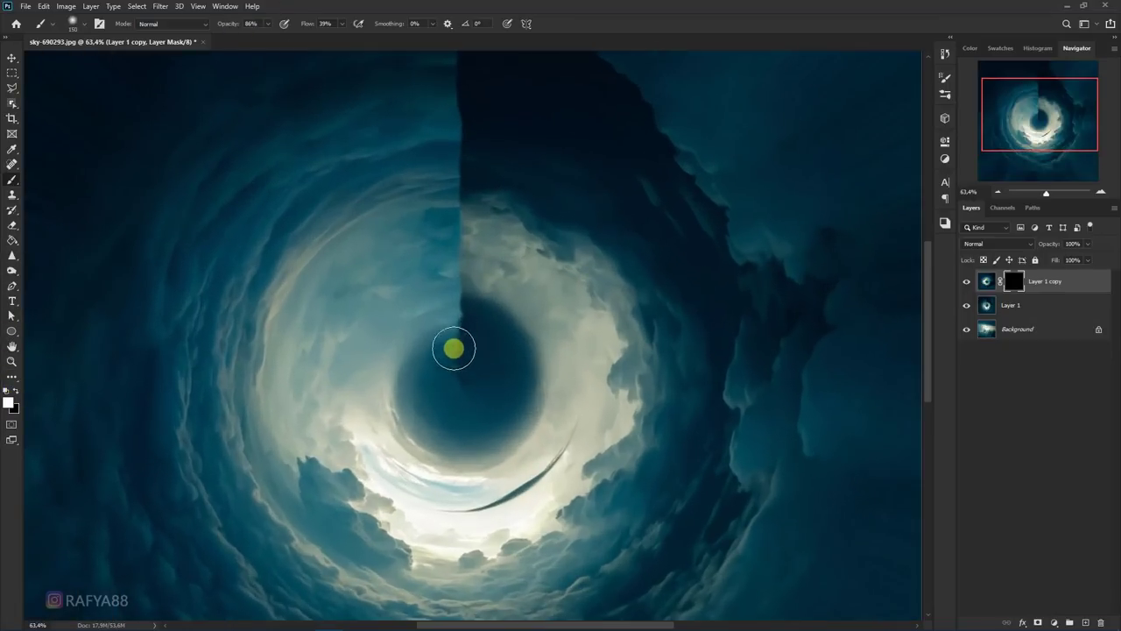
scroll(459, 304, "up", 3)
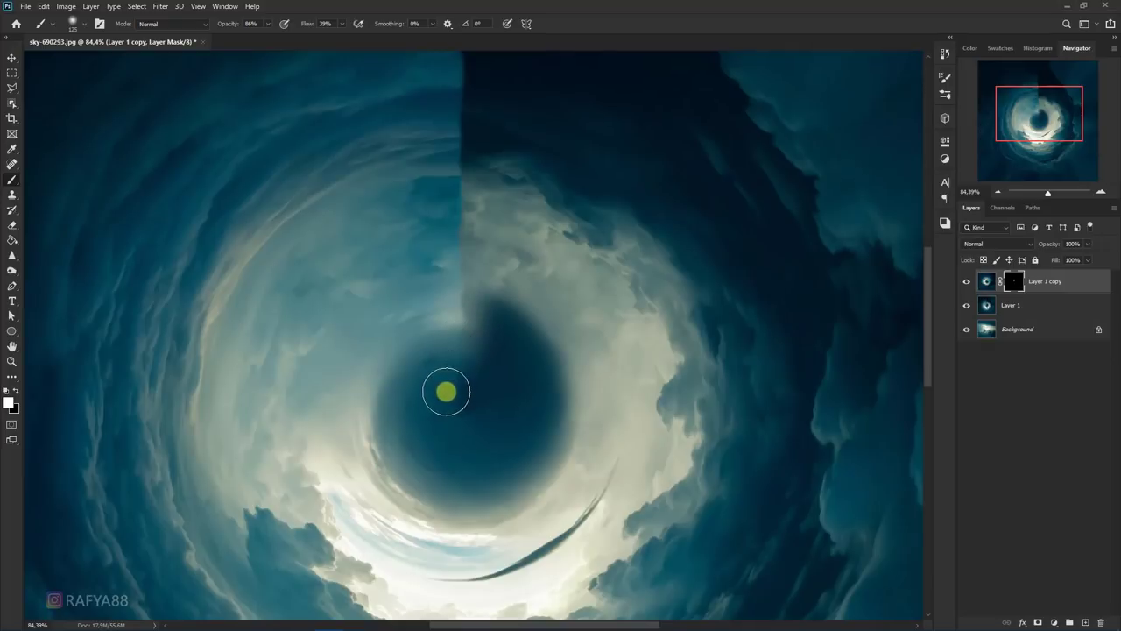
left_click_drag(448, 385, 461, 162)
Step: Enlarge the brush toward 400 px and paint out the remaining seam streak at the top
key("bracketright")
key("bracketright")
scroll(452, 220, "down", 2)
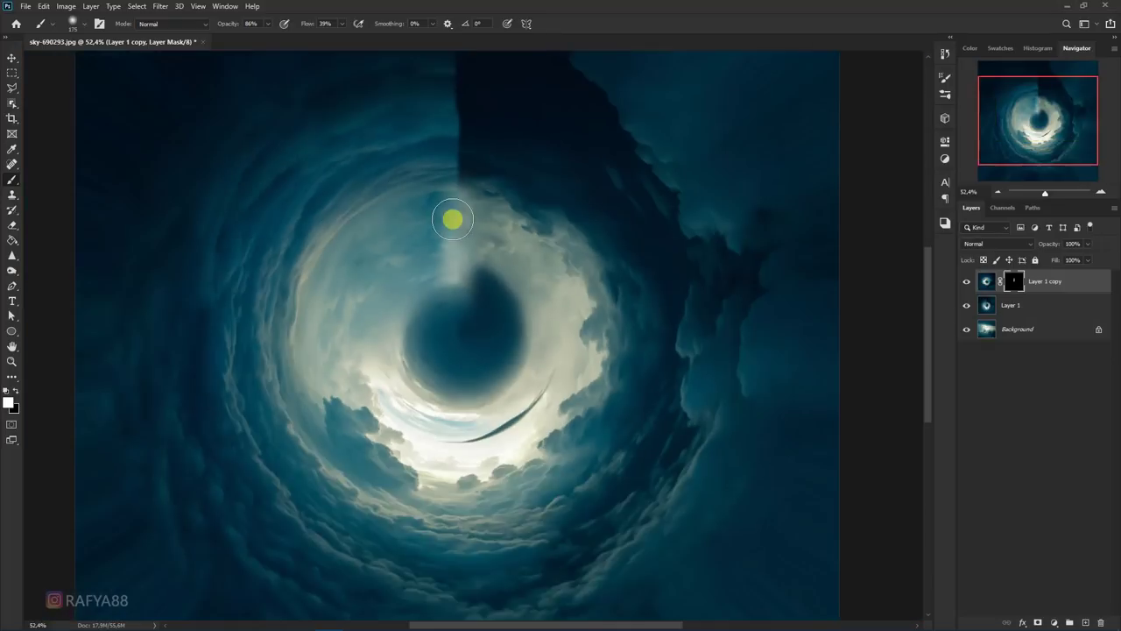
left_click_drag(452, 220, 458, 120)
key("bracketright")
key("bracketright")
key("bracketright")
scroll(455, 167, "down", 4)
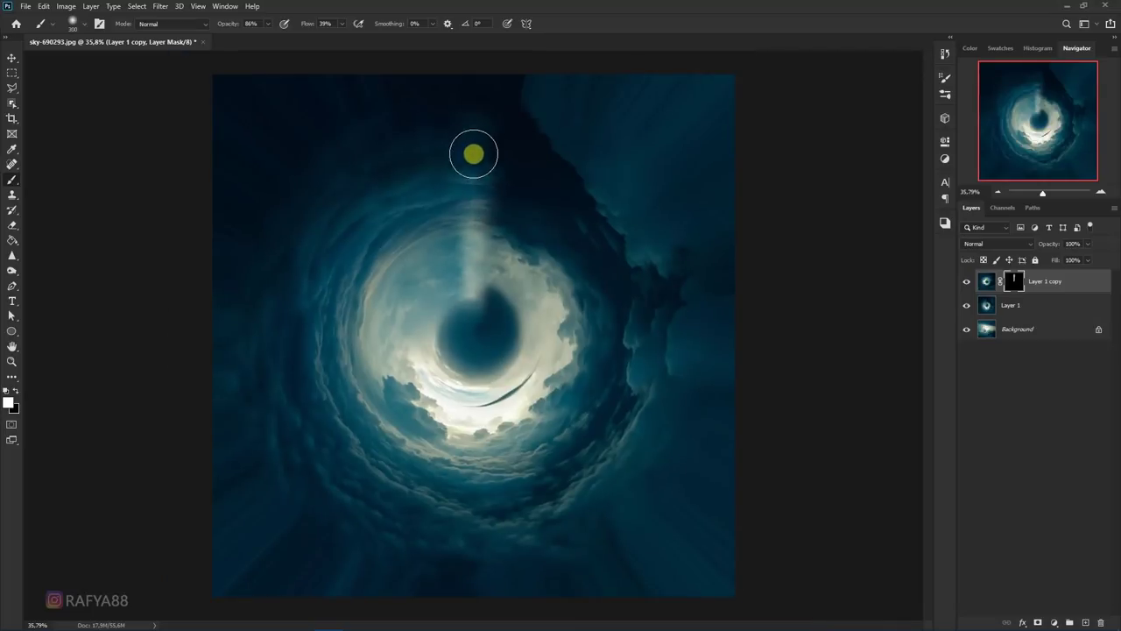
mouse_move(448, 220)
left_mouse_down()
mouse_move(468, 253)
mouse_move(458, 280)
mouse_move(425, 257)
mouse_move(471, 250)
mouse_move(547, 205)
mouse_move(496, 260)
mouse_move(494, 236)
mouse_move(523, 180)
mouse_move(505, 155)
mouse_move(394, 243)
mouse_move(494, 238)
mouse_move(468, 281)
mouse_move(470, 245)
left_mouse_up()
key("bracketright")
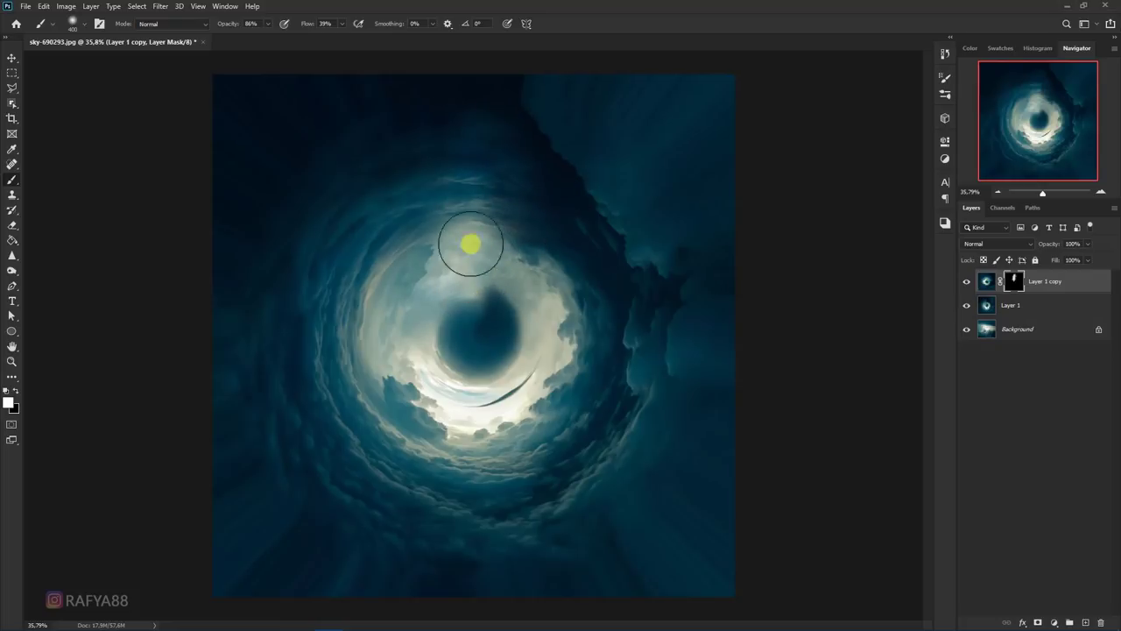
Step: Compare the copy layer on and off, then merge it down into Layer 1
left_click(966, 282)
left_click(967, 281)
scroll(540, 250, "down", 2)
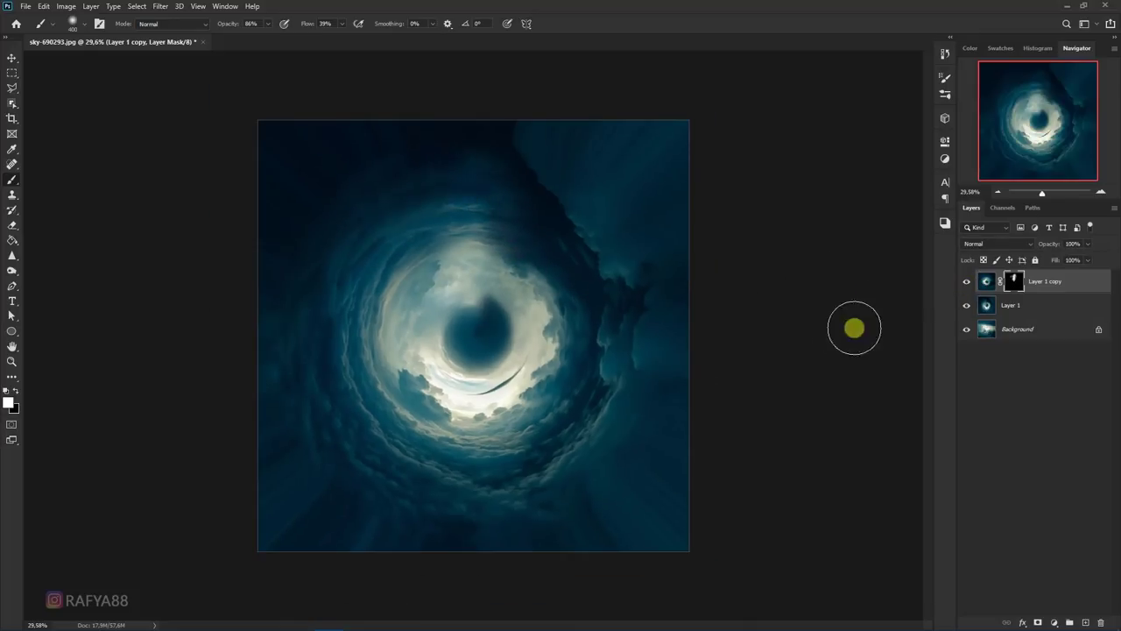
right_click(1072, 293)
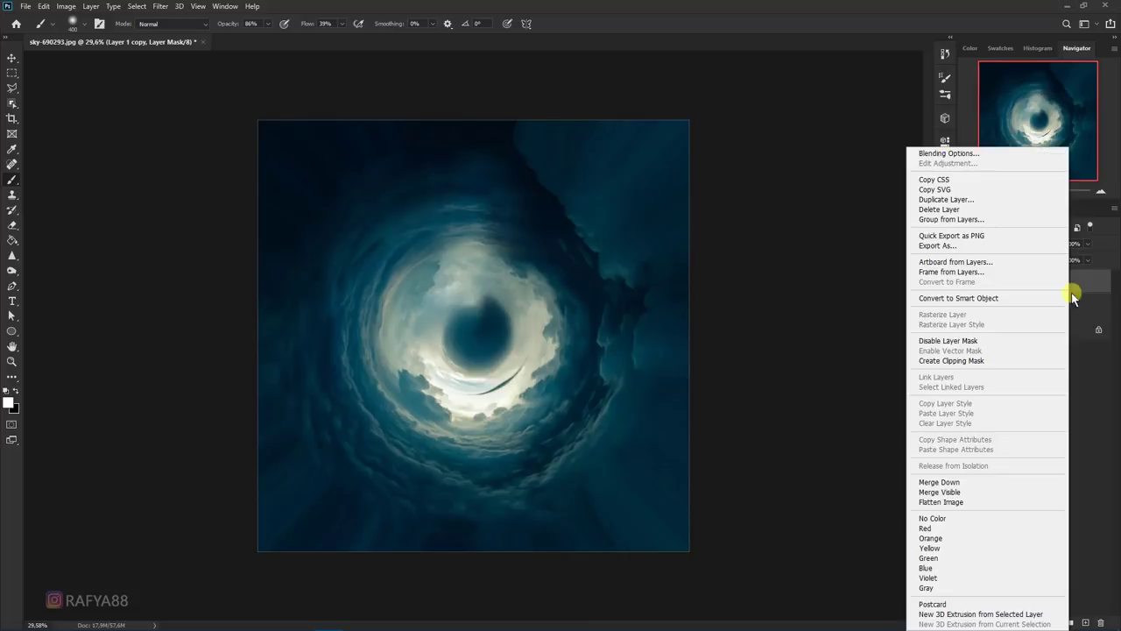
left_click(976, 483)
scroll(296, 251, "up", 2)
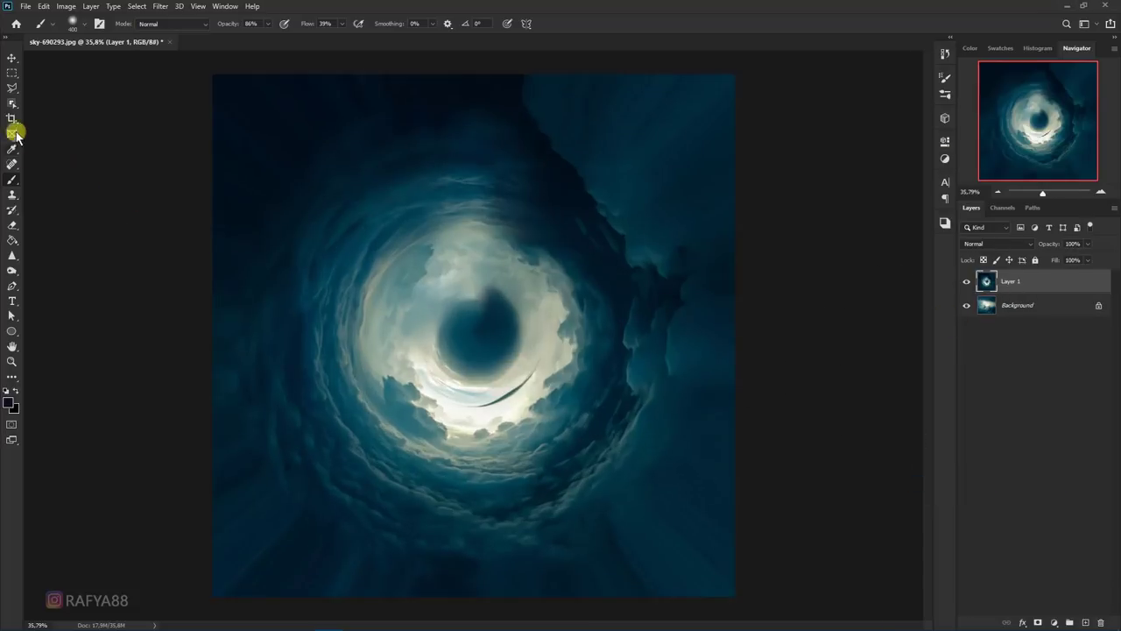
Step: Fill the lassoed dark vortex centre with Content-Aware Fill and deselect
left_click(13, 88)
scroll(512, 320, "up", 1)
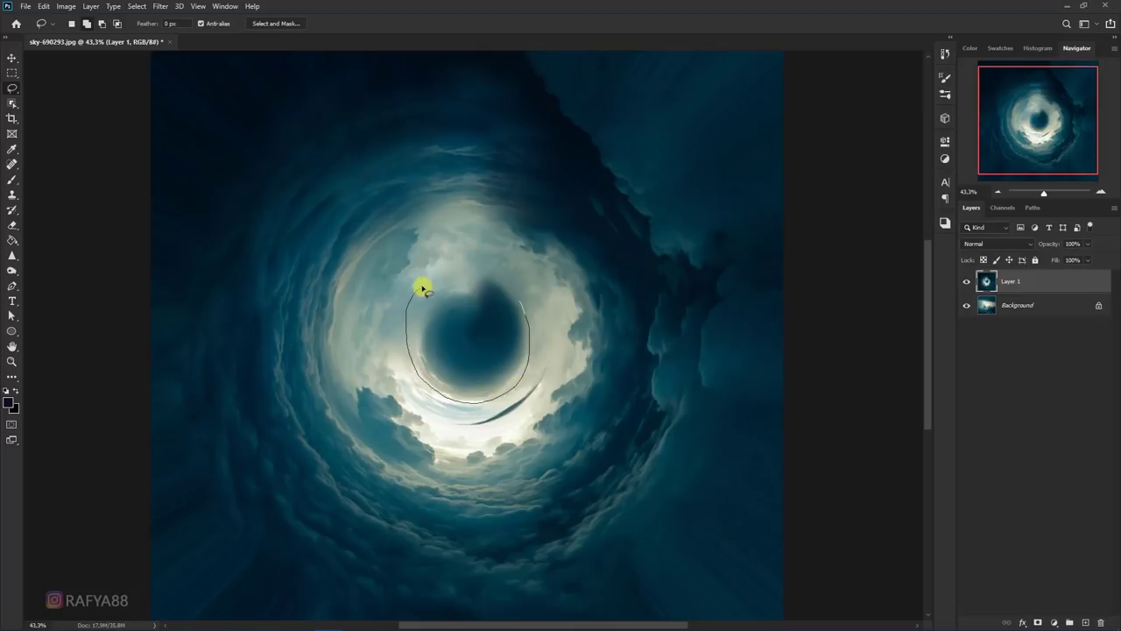
key("shift+F5")
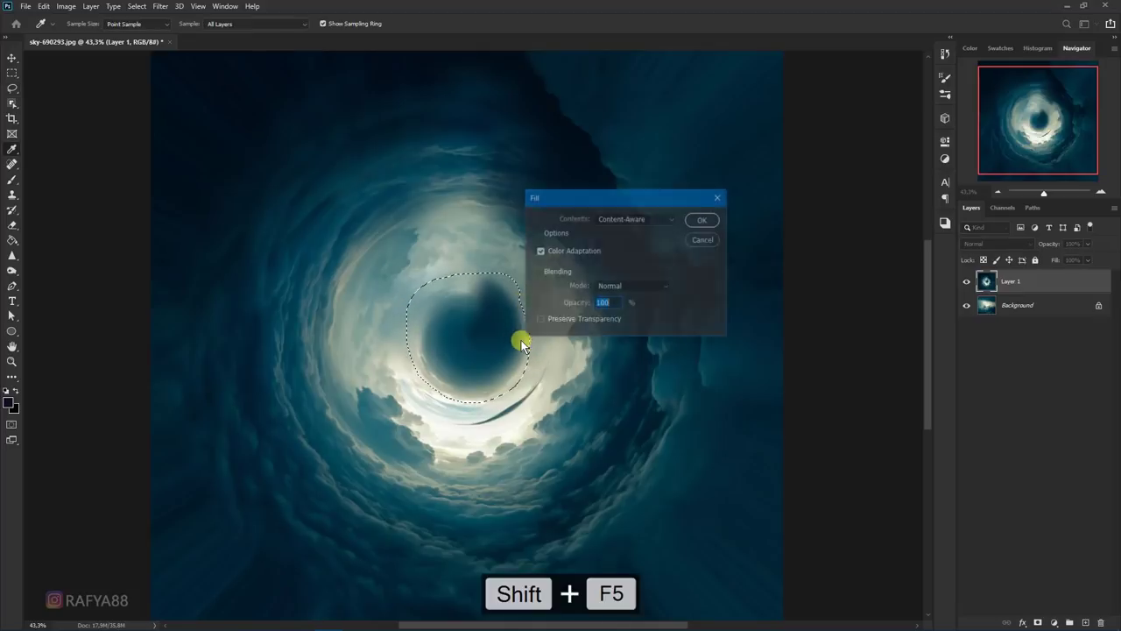
left_click(634, 219)
left_click(646, 274)
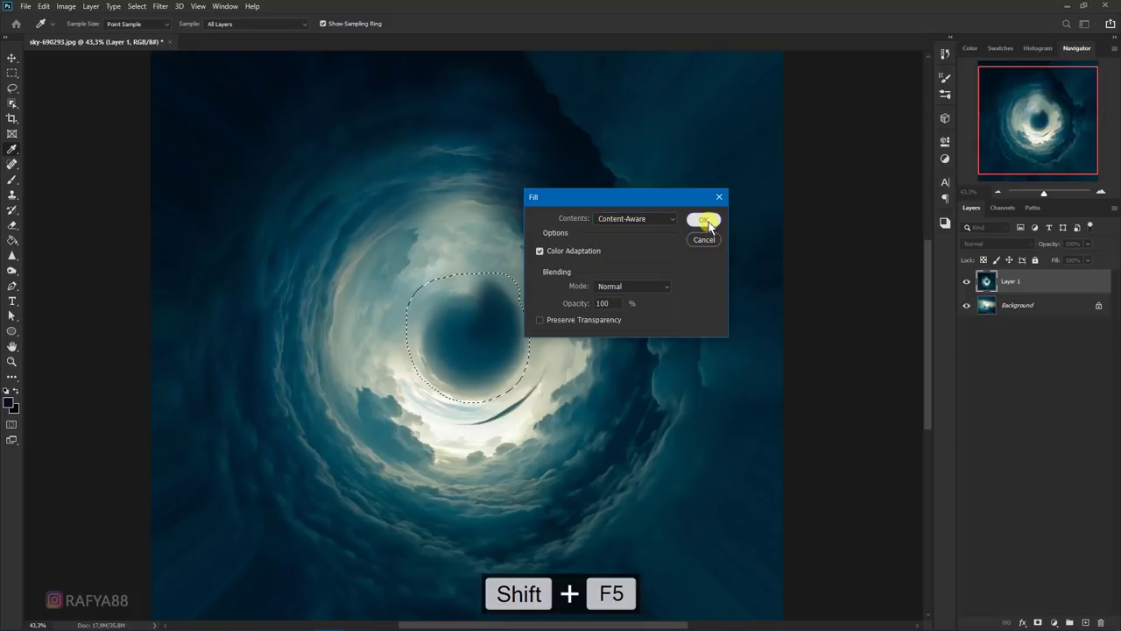
left_click(703, 220)
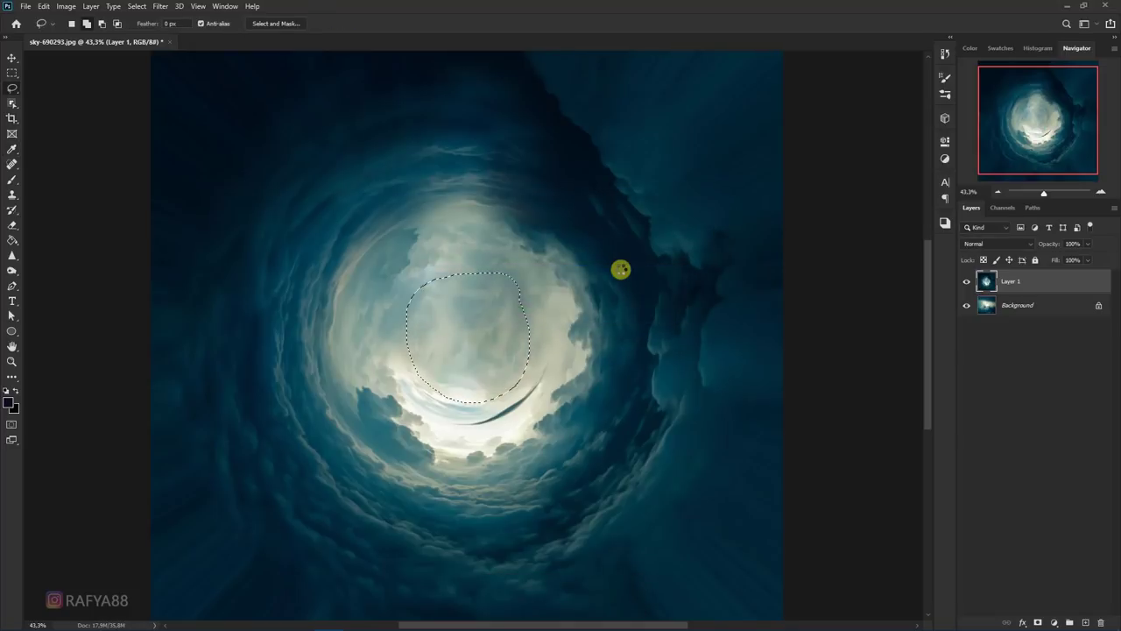
key("ctrl+d")
scroll(571, 296, "down", 2)
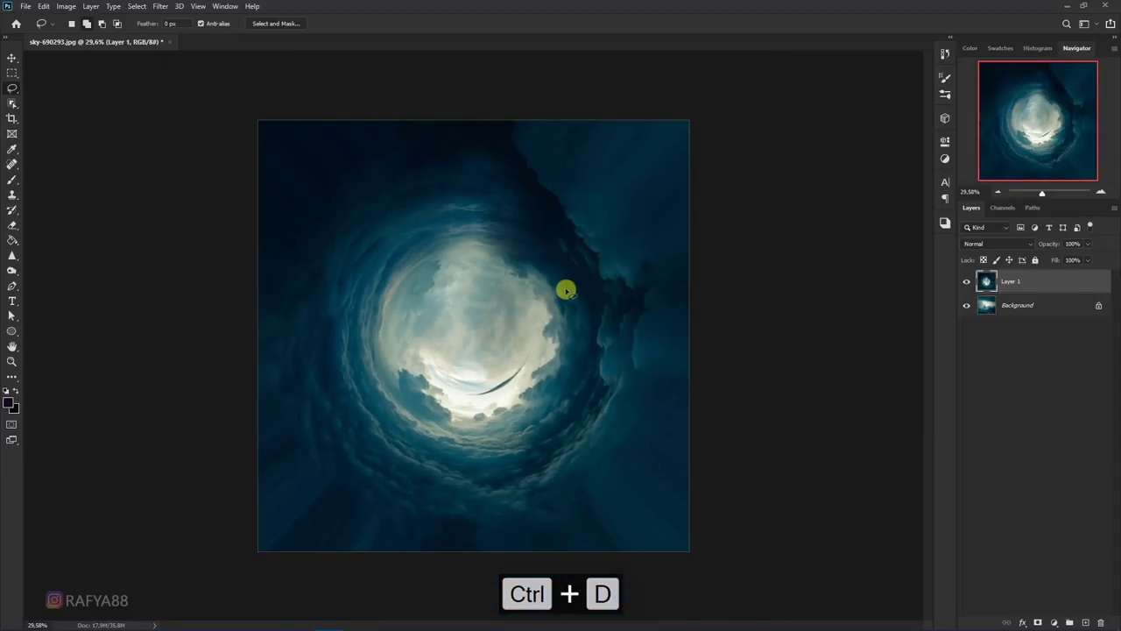
scroll(613, 292, "up", 1)
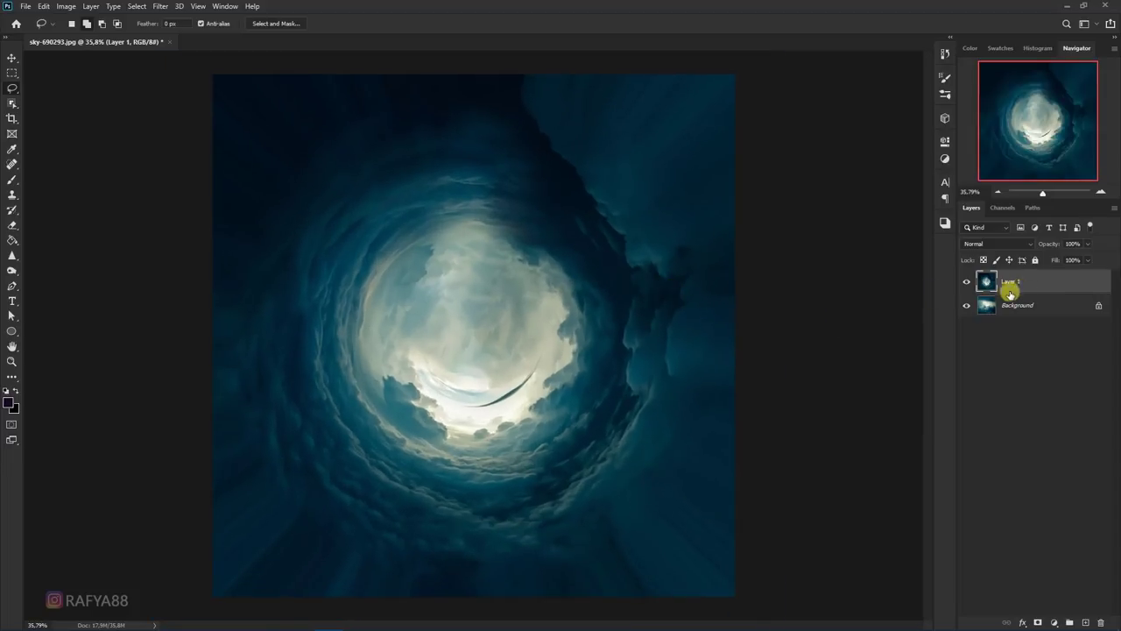
Step: Move the vortex layer upward with Free Transform, exposing background clouds below
key("ctrl+t")
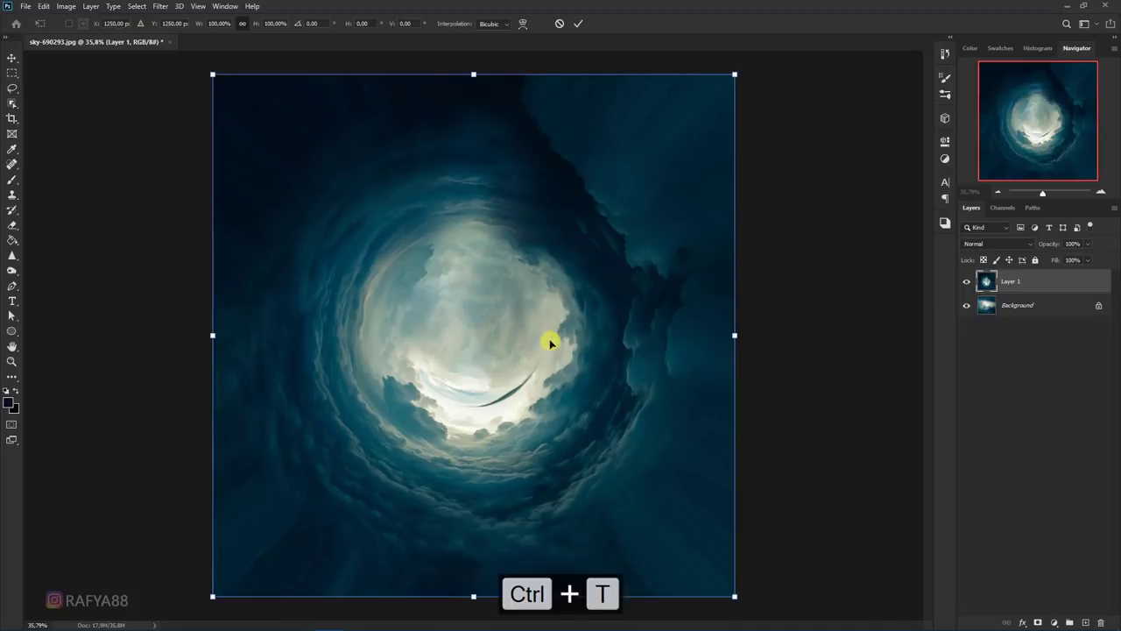
scroll(549, 343, "down", 1)
left_click_drag(525, 330, 527, 237)
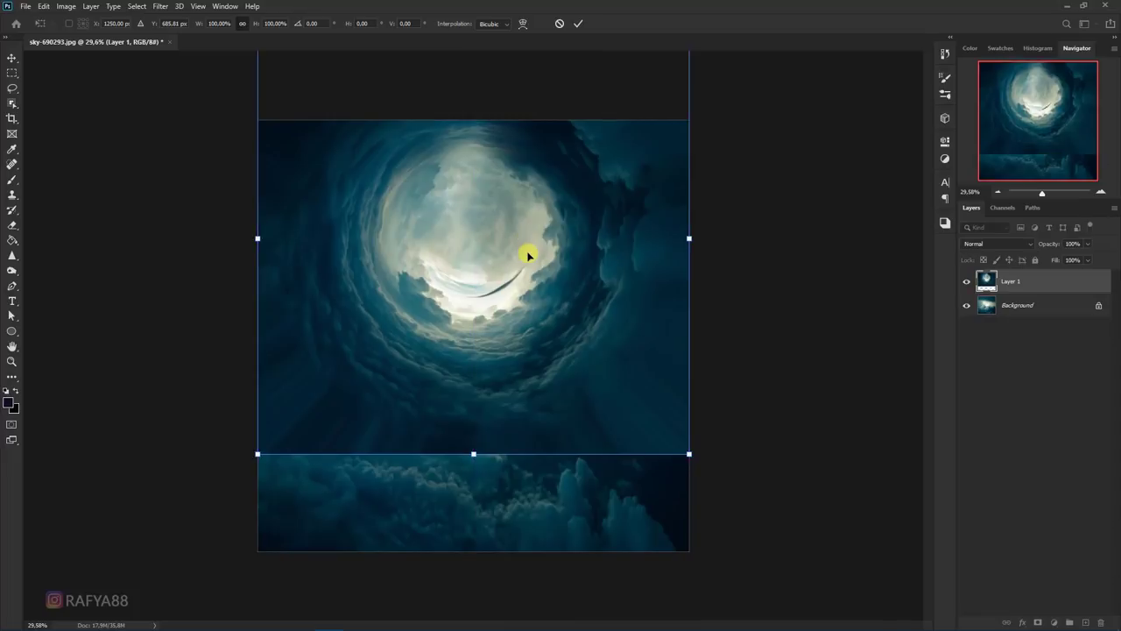
key("Return")
key("l")
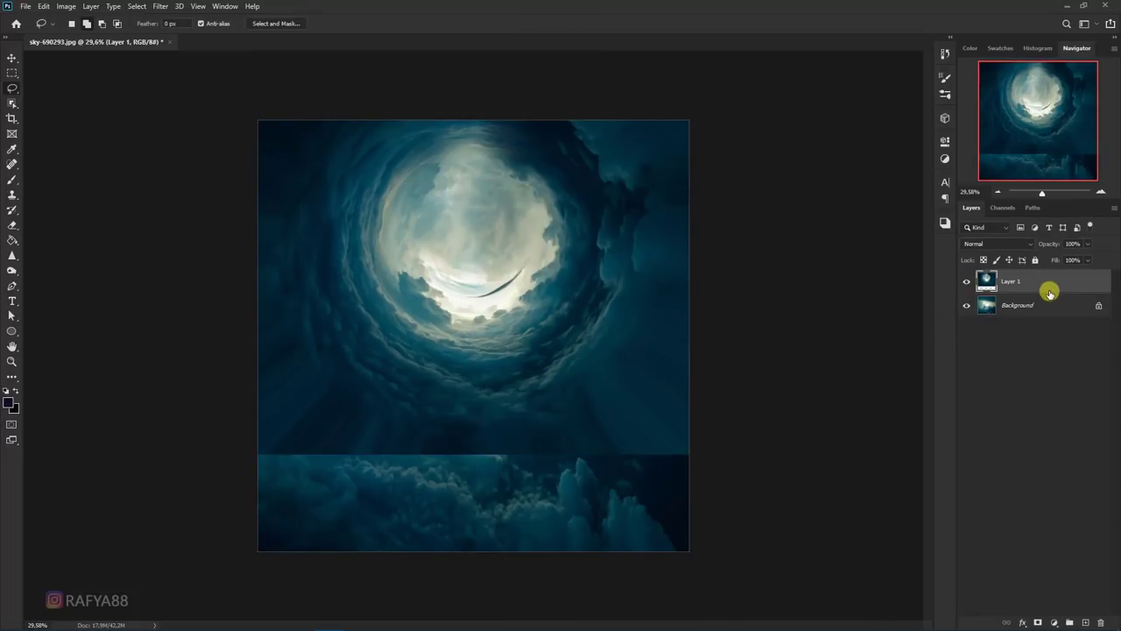
Step: Duplicate the vortex, scale the copy to about 128%, nudge it down, and rotate about -40°
key("ctrl+j")
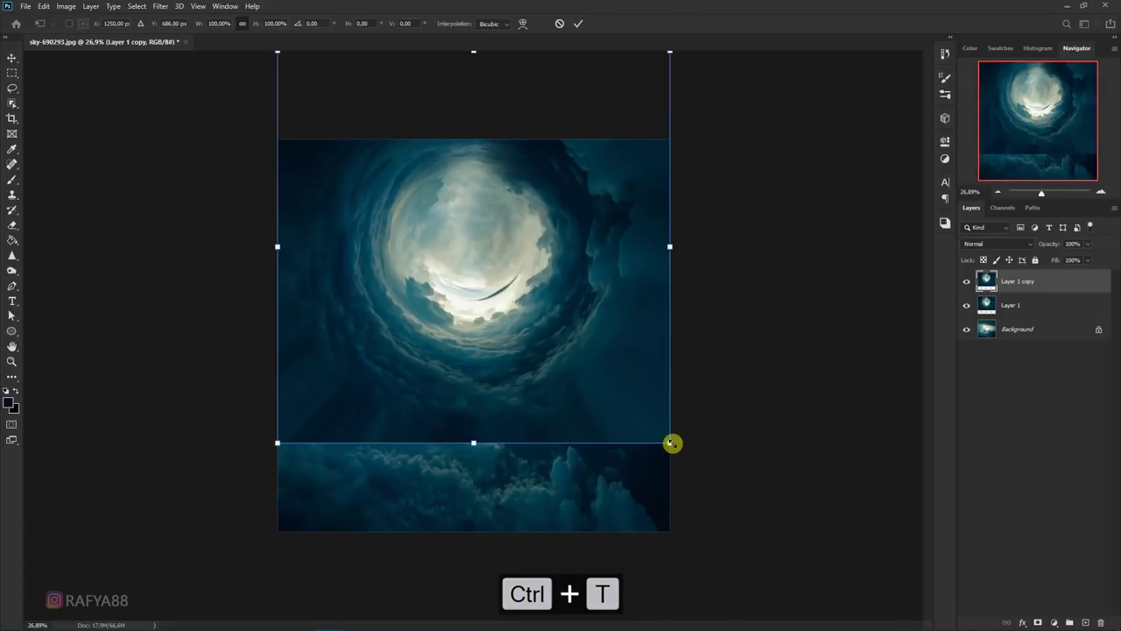
left_click_drag(670, 444, 726, 496)
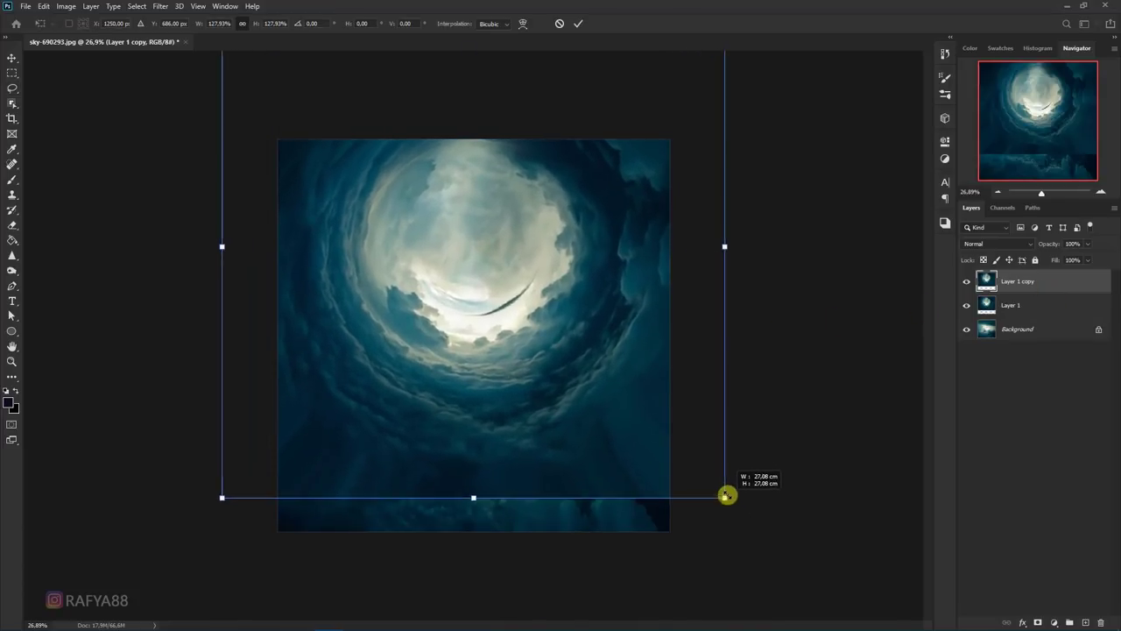
left_click_drag(663, 451, 663, 465)
left_click_drag(743, 540, 832, 303)
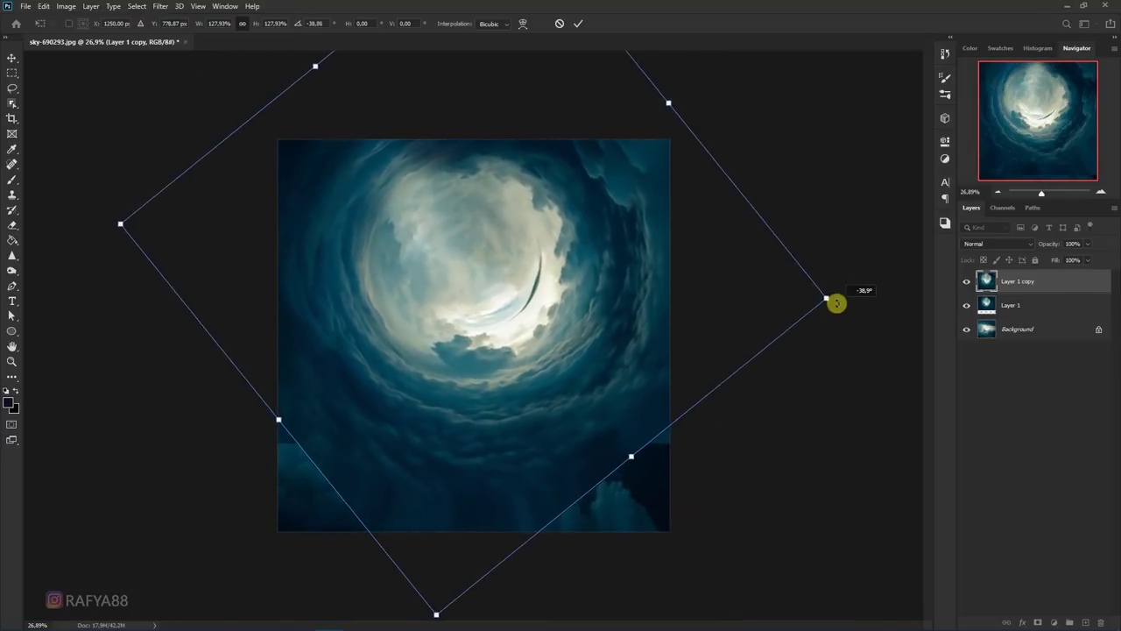
left_click(582, 25)
Step: Add a layer mask to the rotated copy, invert it to black, and choose the Brush Tool
key("l")
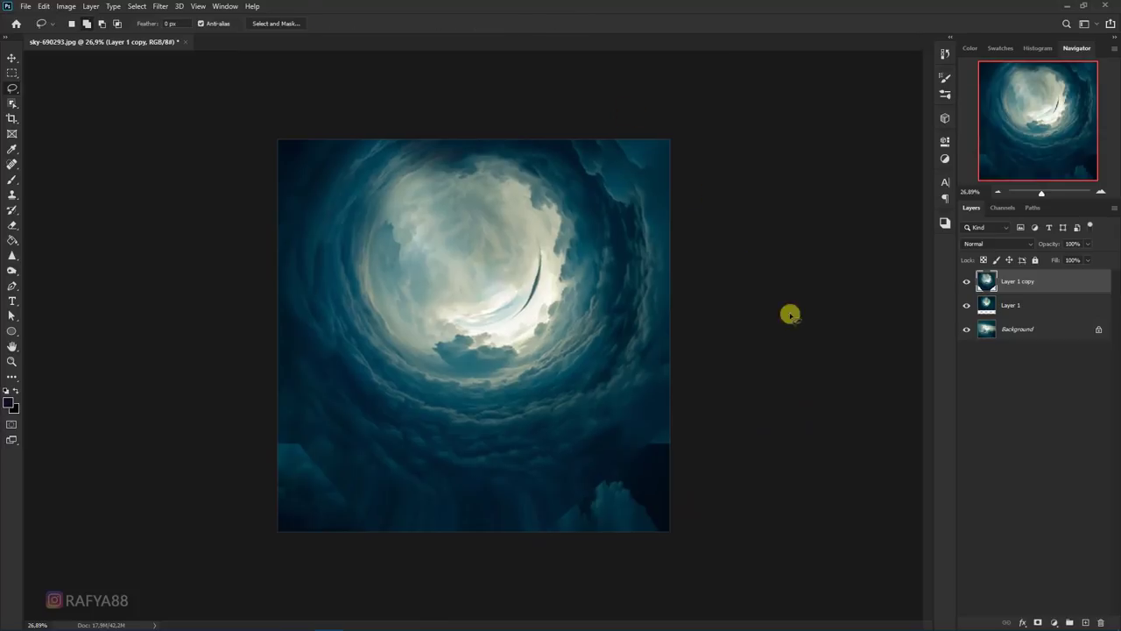
left_click(1038, 622)
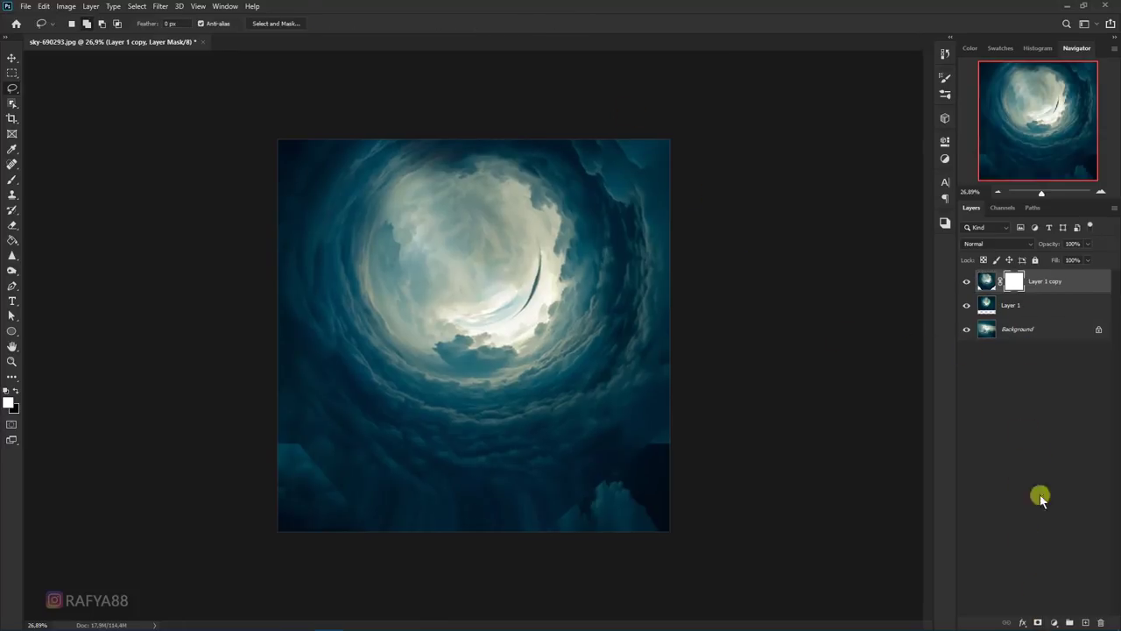
key("ctrl+i")
scroll(463, 252, "up", 2)
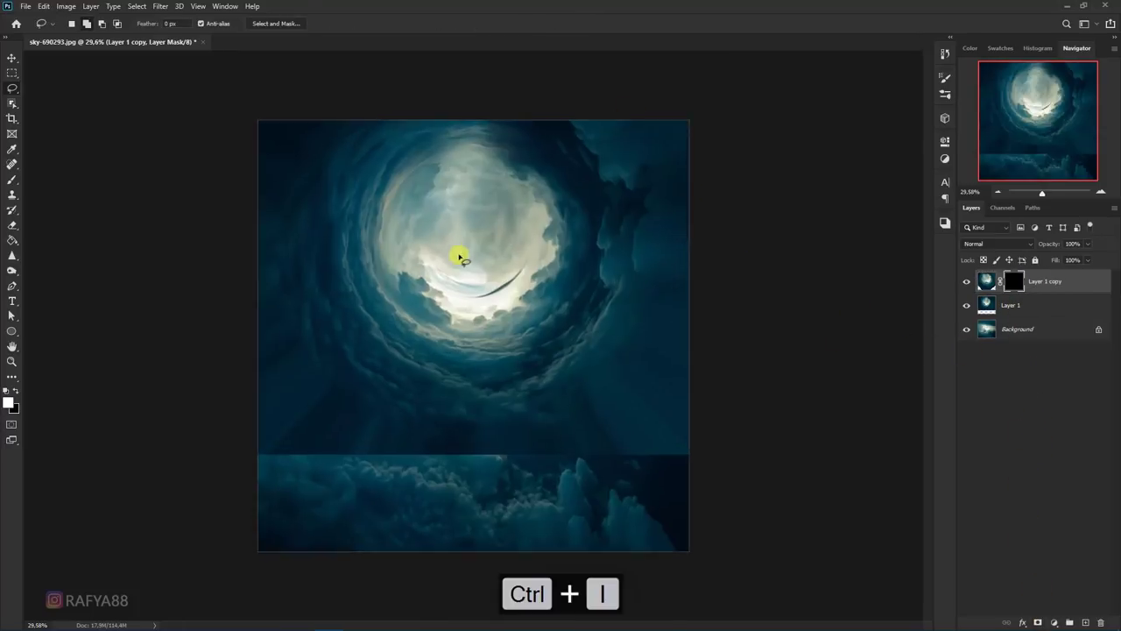
left_click(12, 179)
left_click(52, 180)
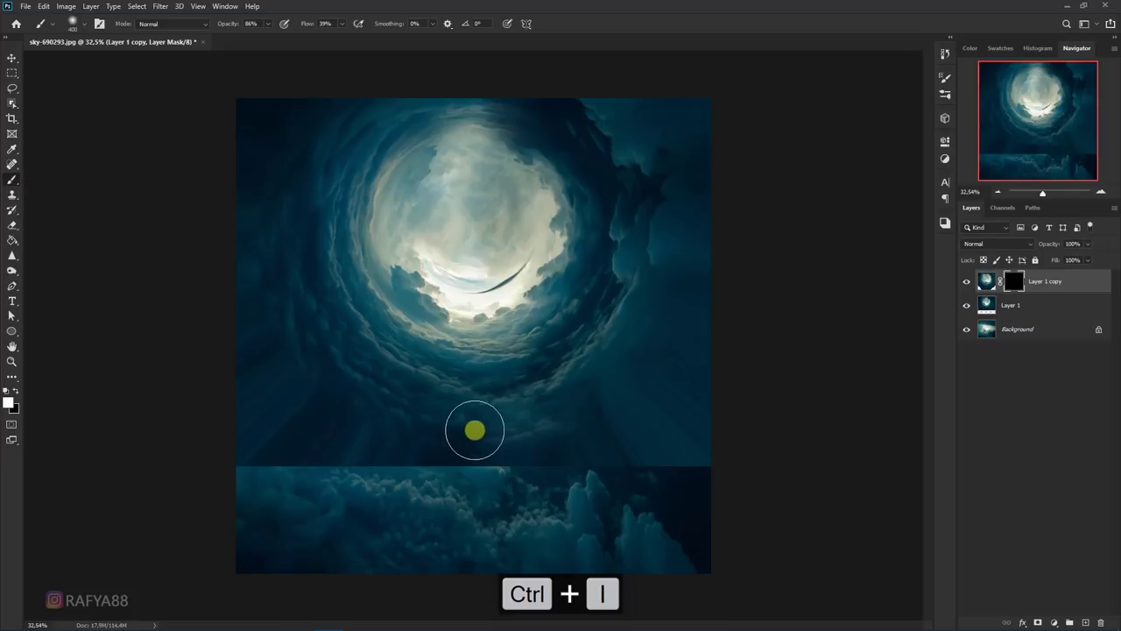
Step: Paint white on the mask over the lower and lower-left areas, blending the lower band seam
left_click_drag(474, 430, 456, 430)
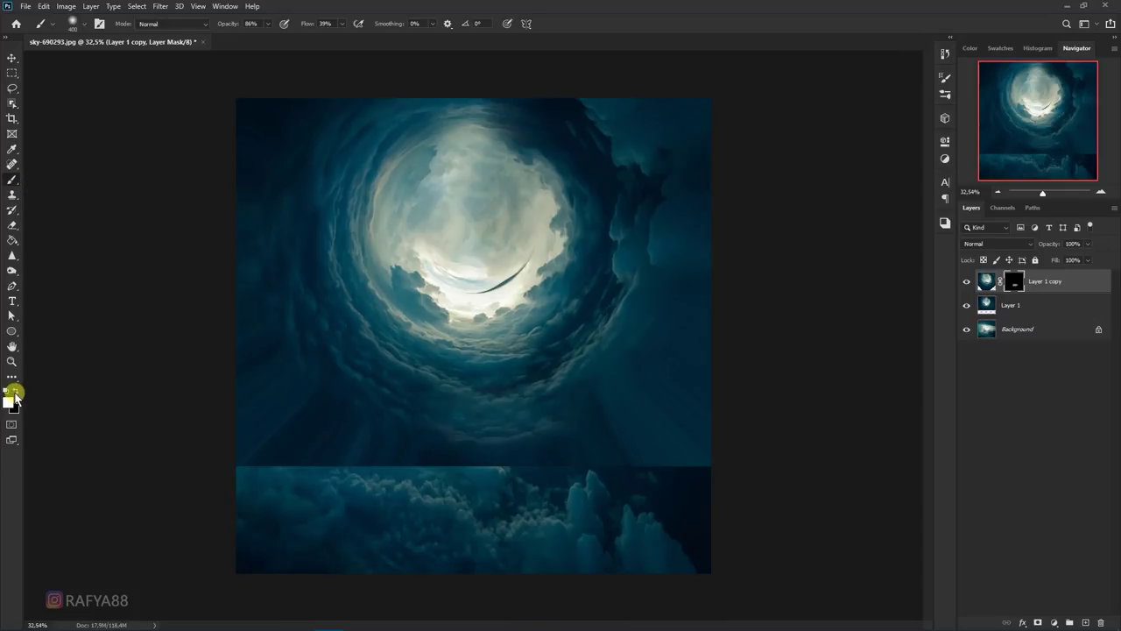
mouse_move(326, 422)
left_mouse_down()
mouse_move(496, 421)
mouse_move(365, 403)
mouse_move(281, 324)
mouse_move(338, 405)
mouse_move(225, 202)
mouse_move(255, 118)
mouse_move(230, 120)
mouse_move(230, 253)
mouse_move(279, 410)
mouse_move(342, 436)
mouse_move(353, 420)
mouse_move(288, 380)
mouse_move(240, 327)
mouse_move(470, 461)
mouse_move(458, 453)
mouse_move(496, 438)
mouse_move(636, 416)
mouse_move(734, 300)
mouse_move(719, 258)
mouse_move(719, 186)
mouse_move(663, 85)
mouse_move(709, 254)
mouse_move(683, 328)
mouse_move(639, 405)
mouse_move(538, 425)
mouse_move(450, 400)
mouse_move(497, 405)
mouse_move(506, 393)
mouse_move(430, 389)
mouse_move(509, 396)
left_mouse_up()
key("x")
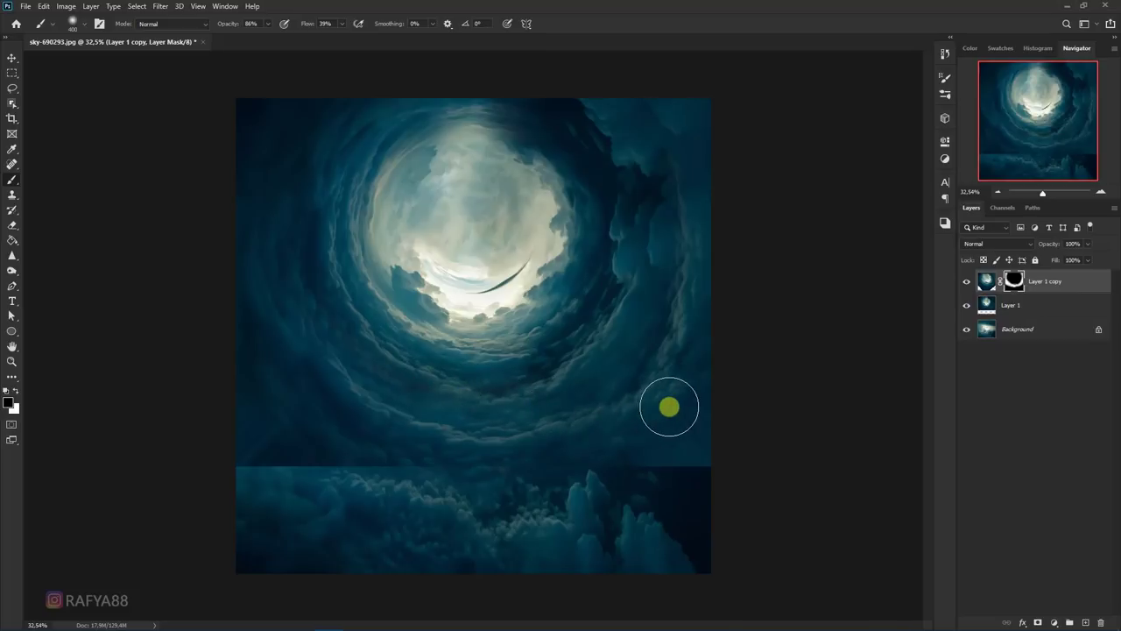
key("x")
mouse_move(627, 456)
left_mouse_down()
mouse_move(672, 451)
mouse_move(283, 450)
left_mouse_up()
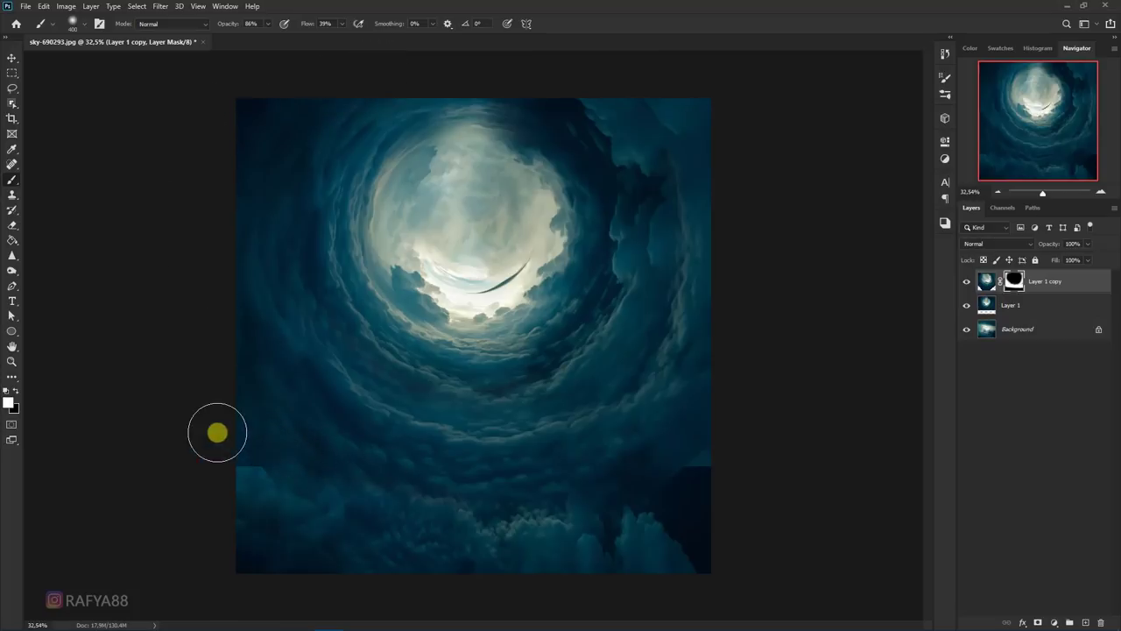
Step: Merge the rotated copy into Layer 1, name it sky bg, and give it a blue label
right_click(1089, 286)
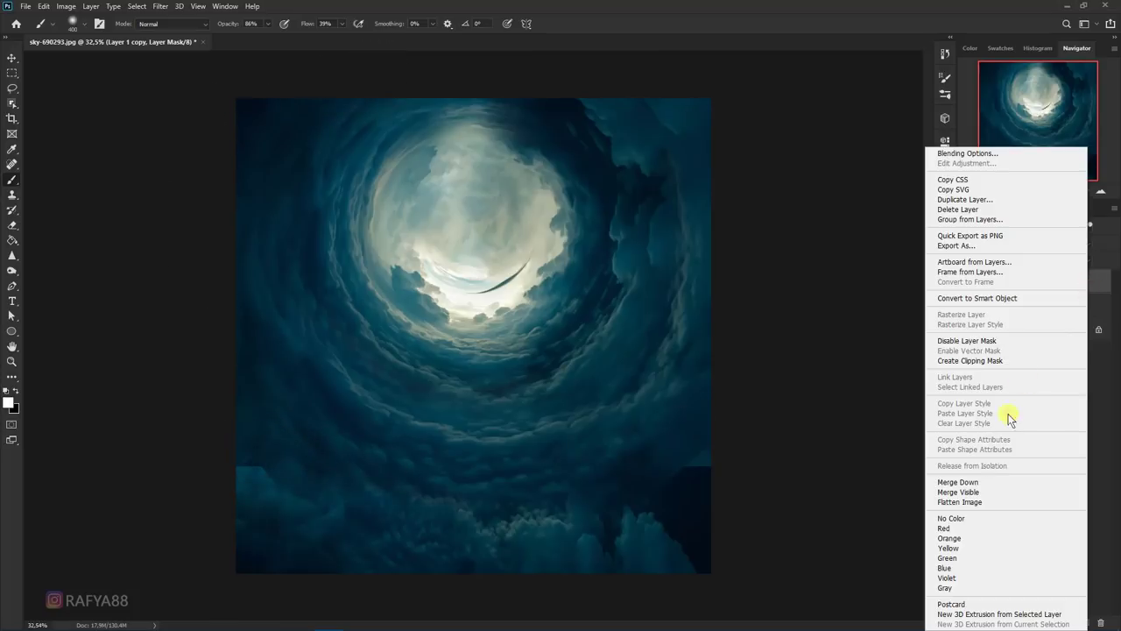
left_click(1014, 482)
type("sky bg")
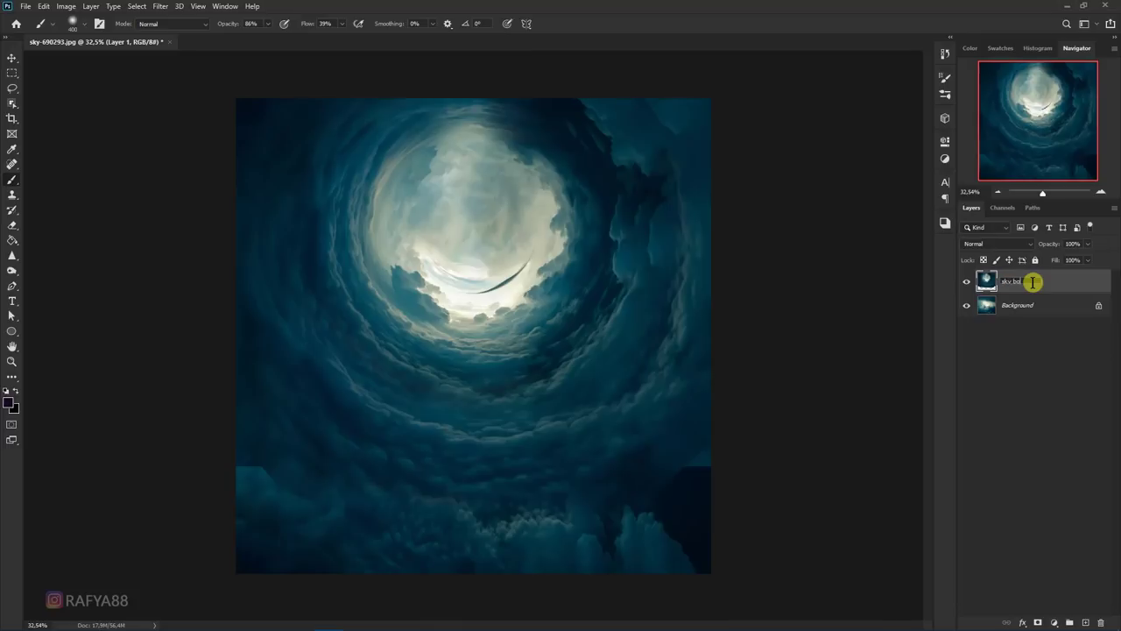
right_click(1034, 284)
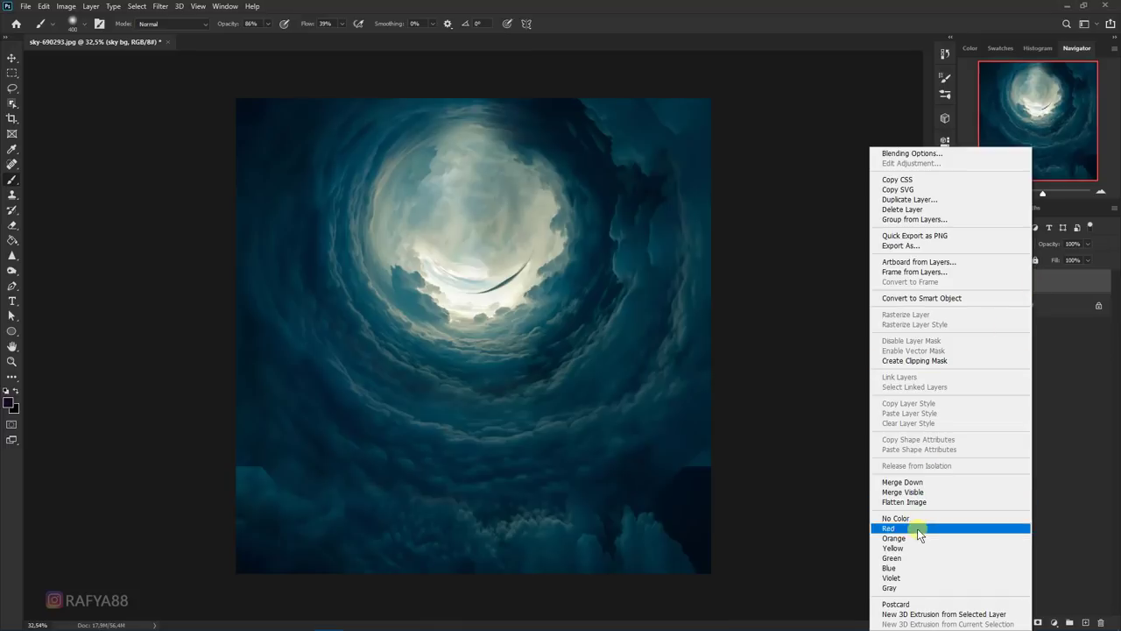
left_click(919, 567)
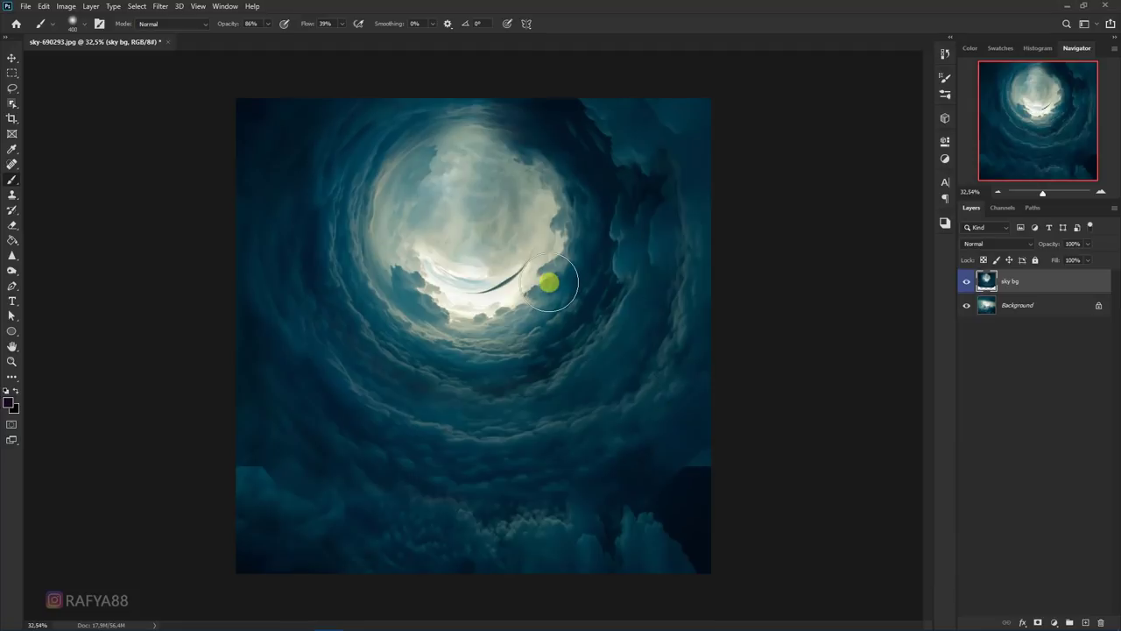
Step: Add a Hue/Saturation layer clipped to sky bg with Saturation at -88
left_click(1052, 621)
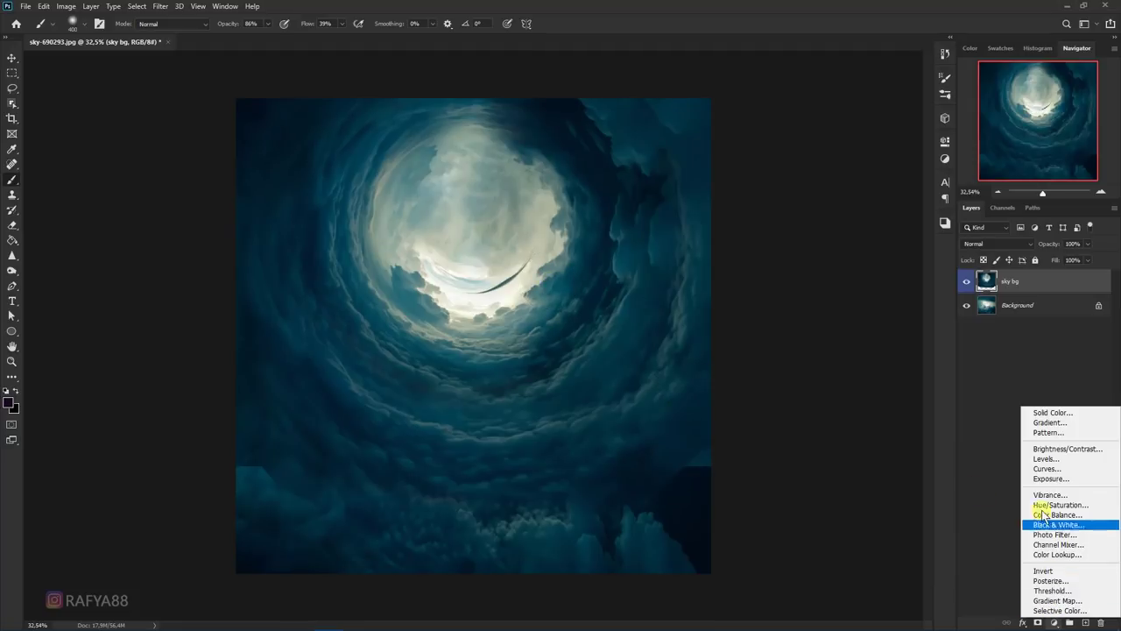
left_click(1060, 505)
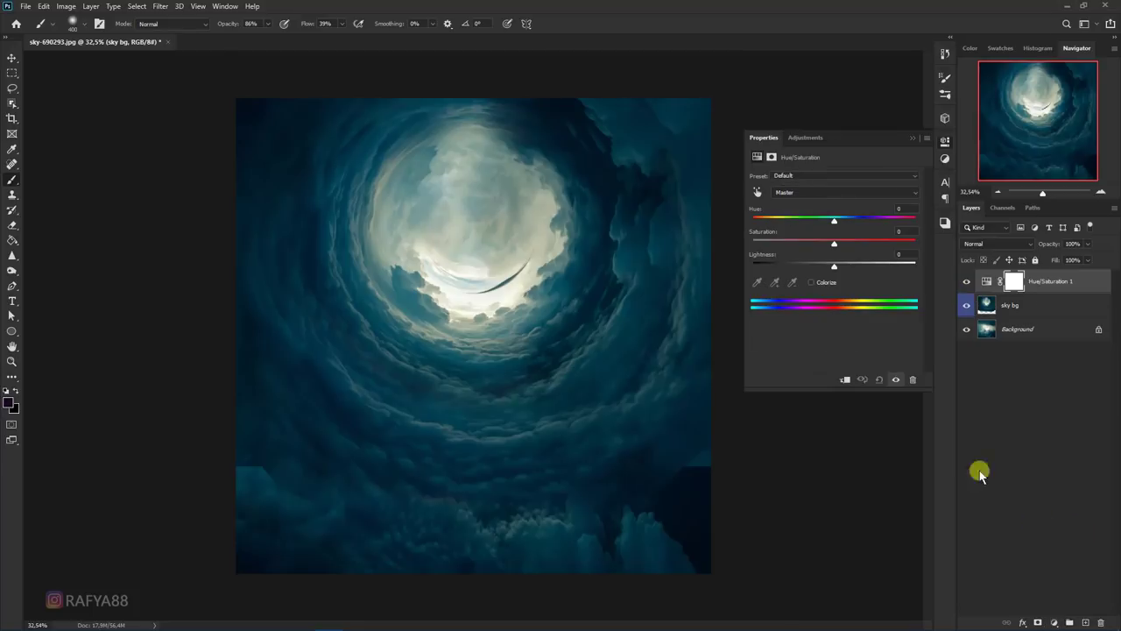
left_click_drag(797, 248, 793, 247)
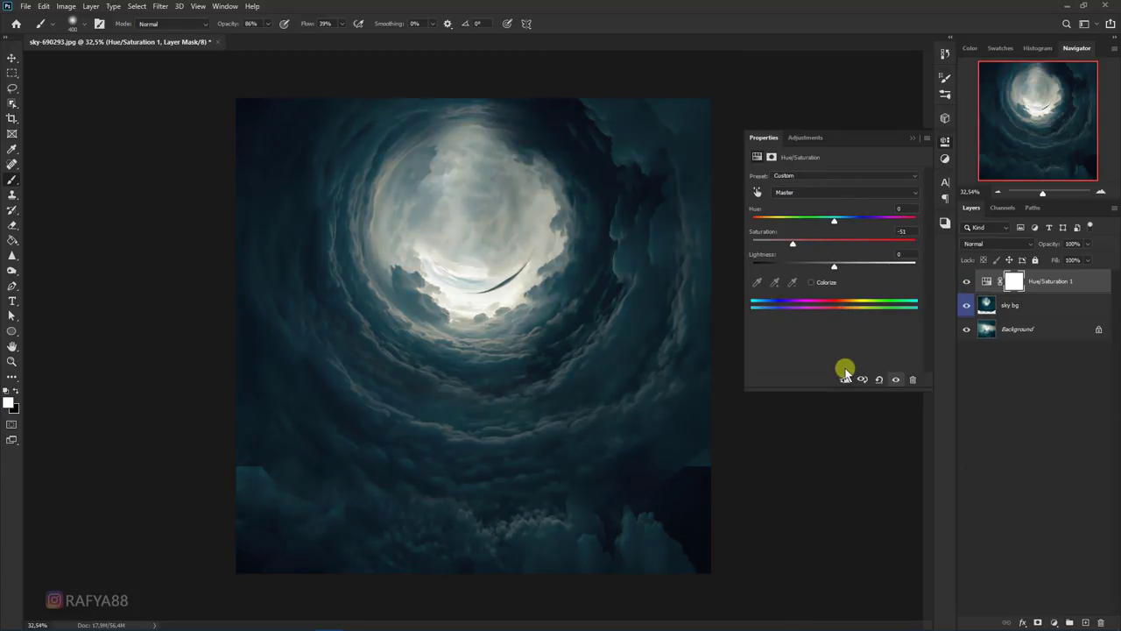
left_click(844, 379)
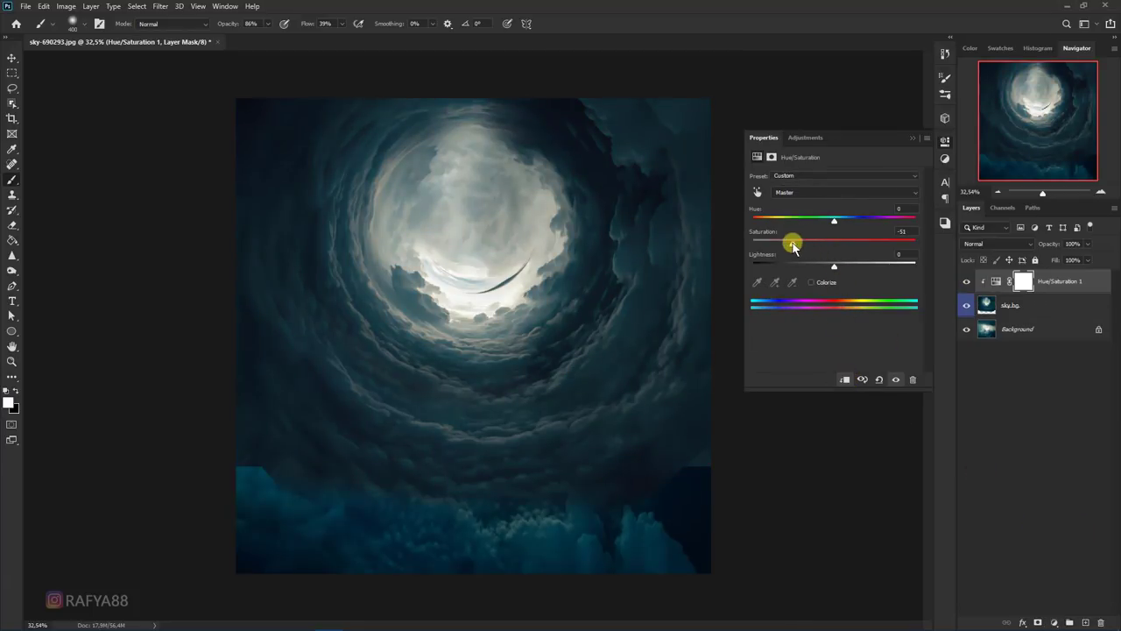
left_click_drag(780, 244, 763, 244)
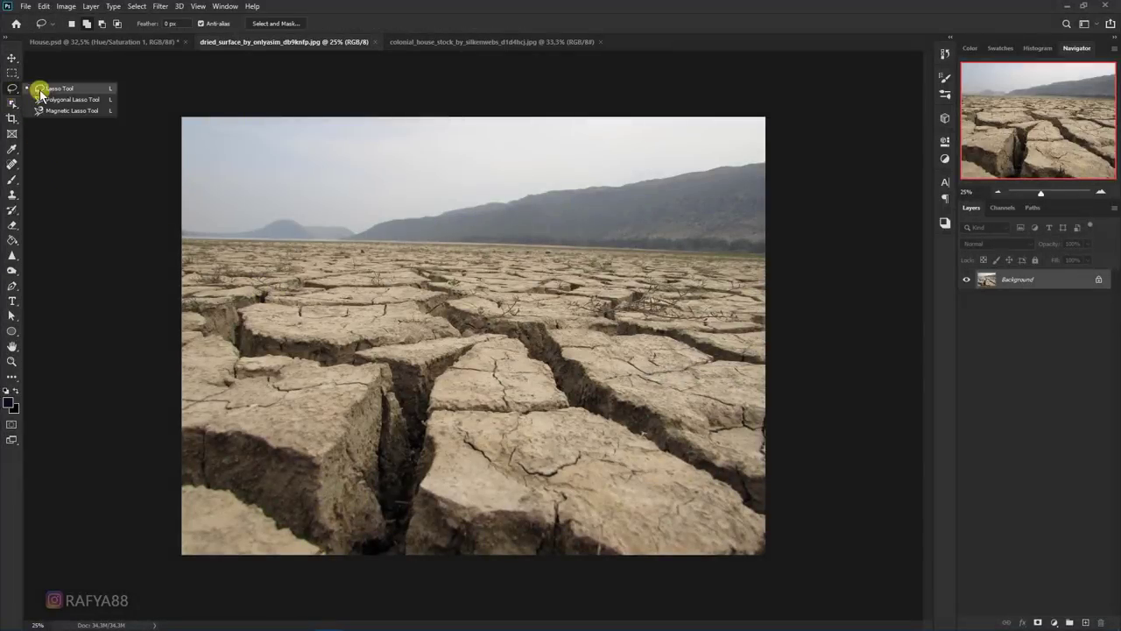
Step: Outline the cracked ground below the horizon with the Polygonal Lasso and drag it into House.psd
left_click_drag(11, 91, 66, 97)
left_click(176, 236)
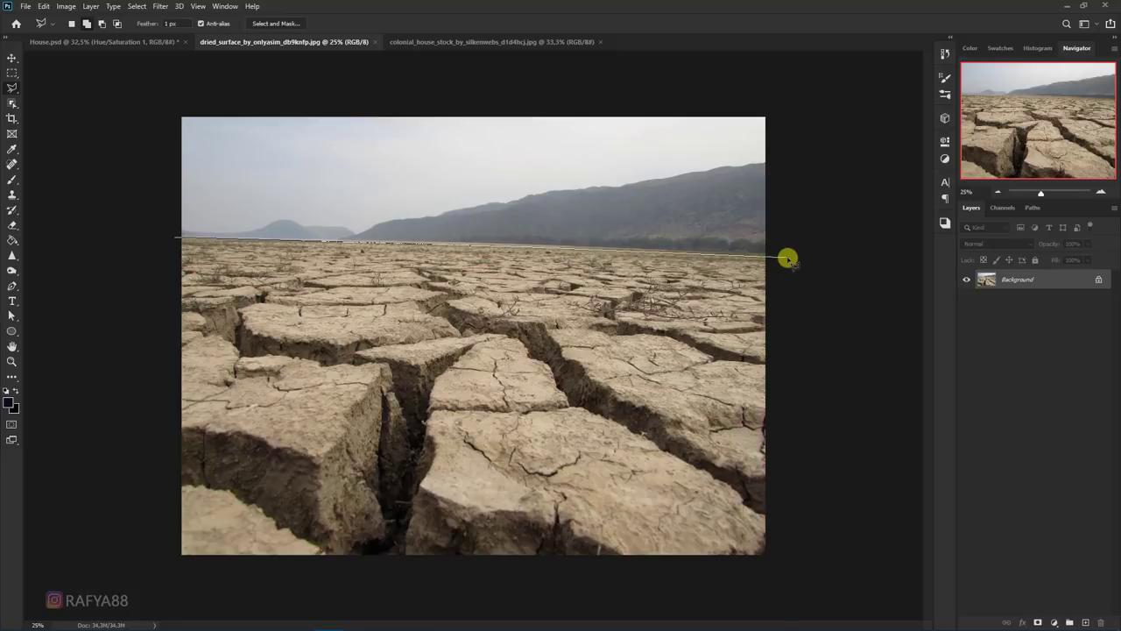
left_click(809, 256)
left_click(806, 555)
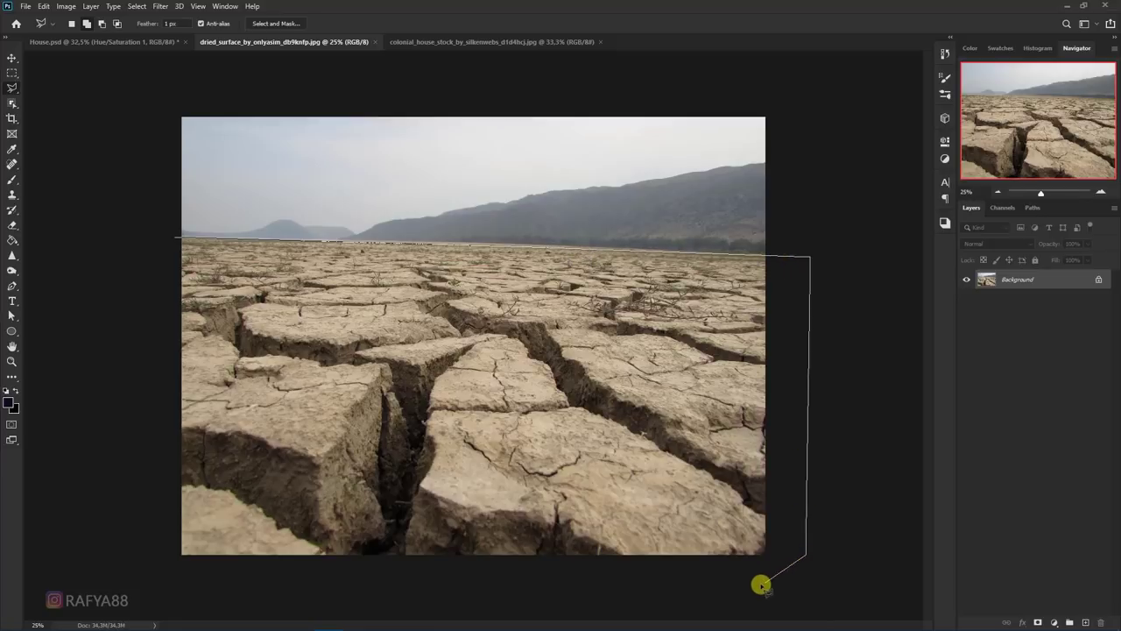
left_click(731, 589)
left_click(221, 590)
left_click(131, 545)
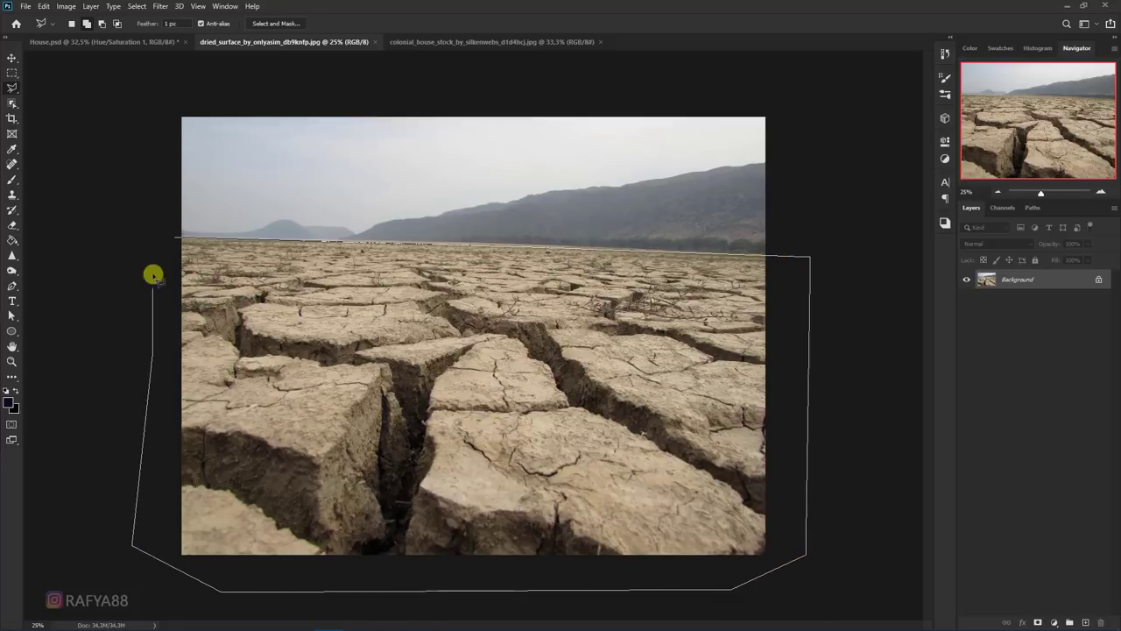
left_click(175, 237)
key("v")
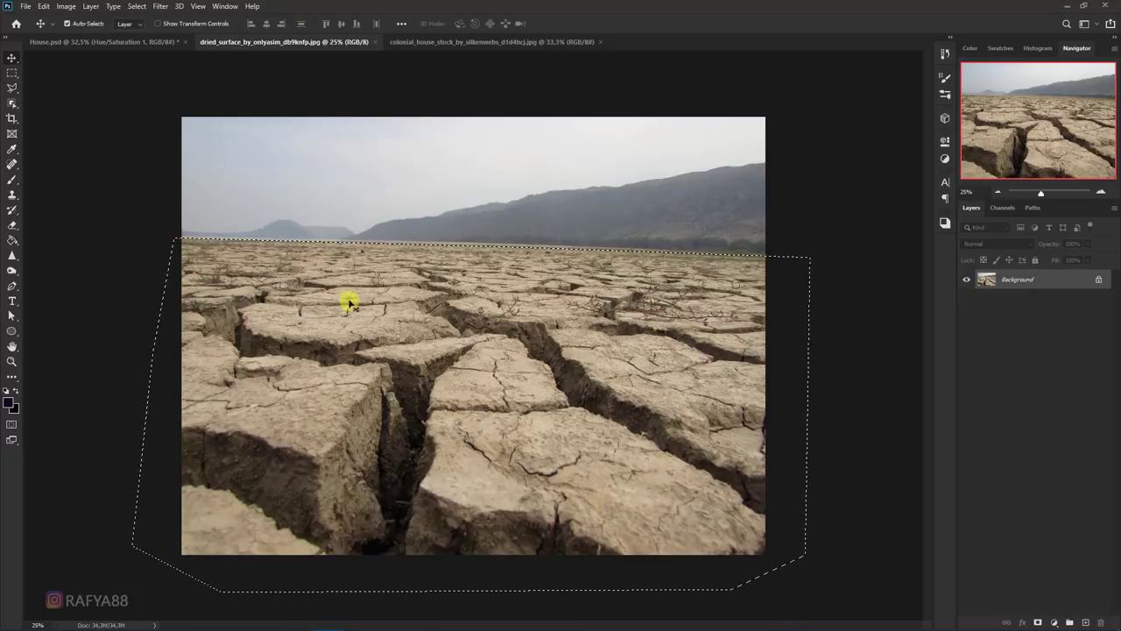
mouse_move(322, 259)
left_mouse_down()
mouse_move(202, 138)
mouse_move(427, 394)
left_mouse_up()
Step: Scale the cracked-ground Layer 1 to about 73%, level it, and fit it along the canvas bottom
key("ctrl+minus")
key("ctrl+t")
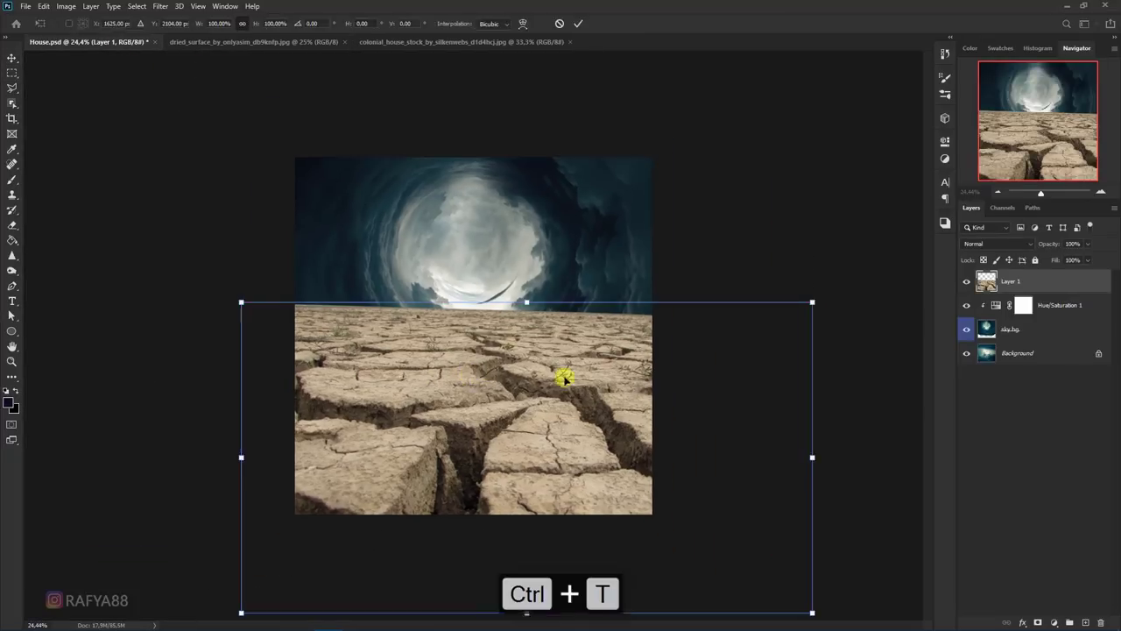
left_click_drag(869, 435, 865, 419)
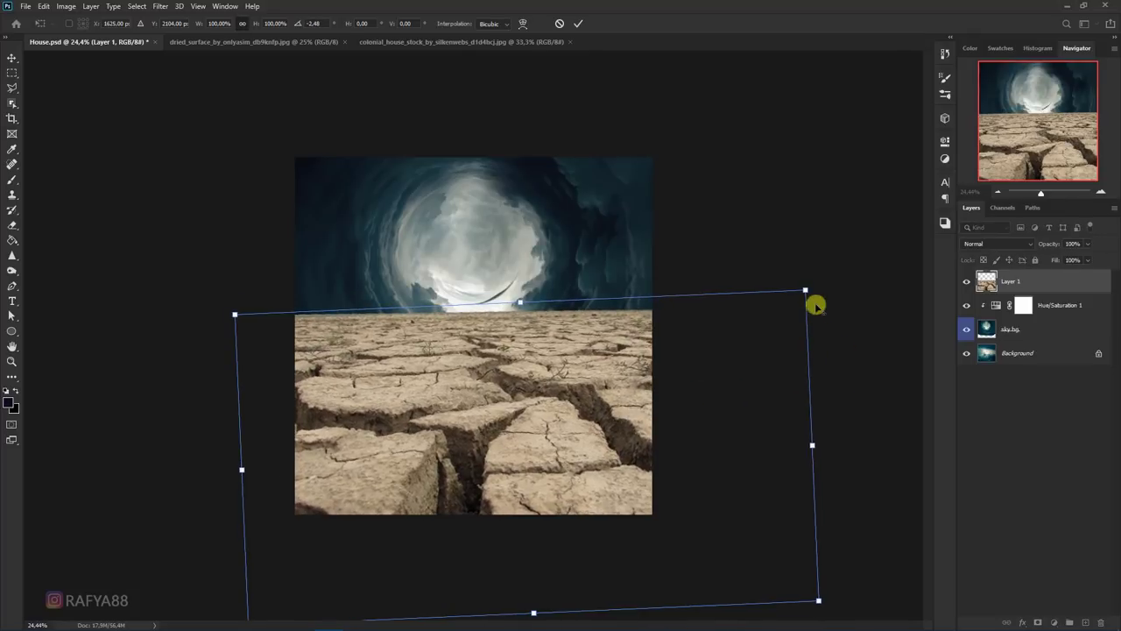
left_click_drag(806, 291, 729, 336)
mouse_move(706, 382)
left_mouse_down()
mouse_move(648, 387)
mouse_move(648, 405)
left_mouse_up()
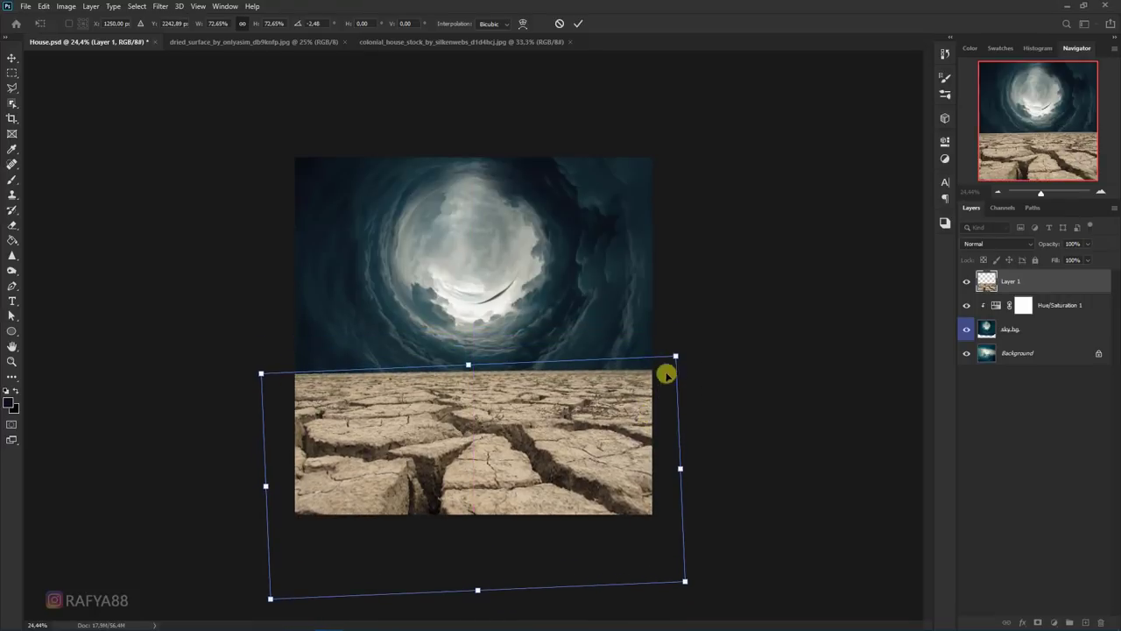
mouse_move(671, 367)
left_mouse_down()
mouse_move(655, 374)
mouse_move(644, 409)
left_mouse_up()
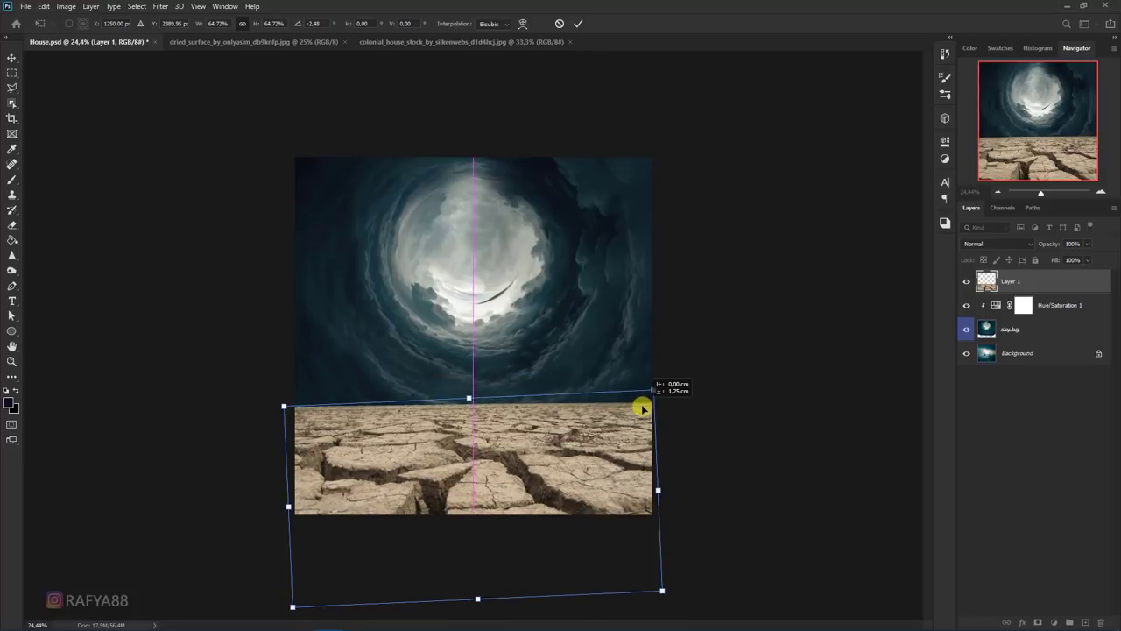
left_click_drag(482, 604, 476, 566)
left_click_drag(677, 474, 675, 478)
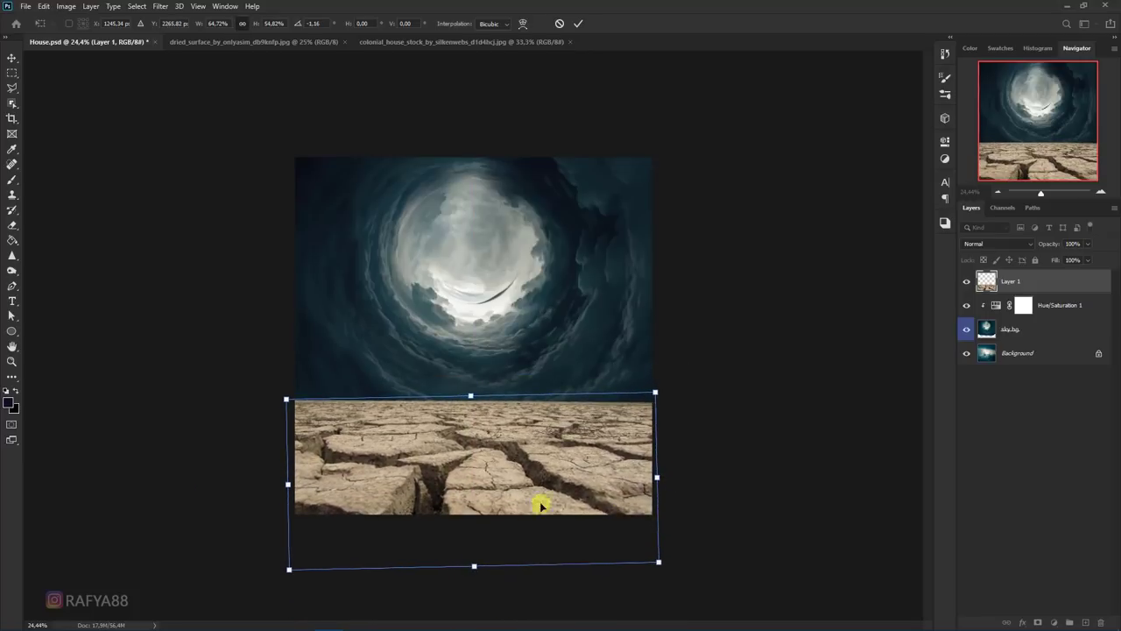
left_click_drag(409, 561, 457, 498)
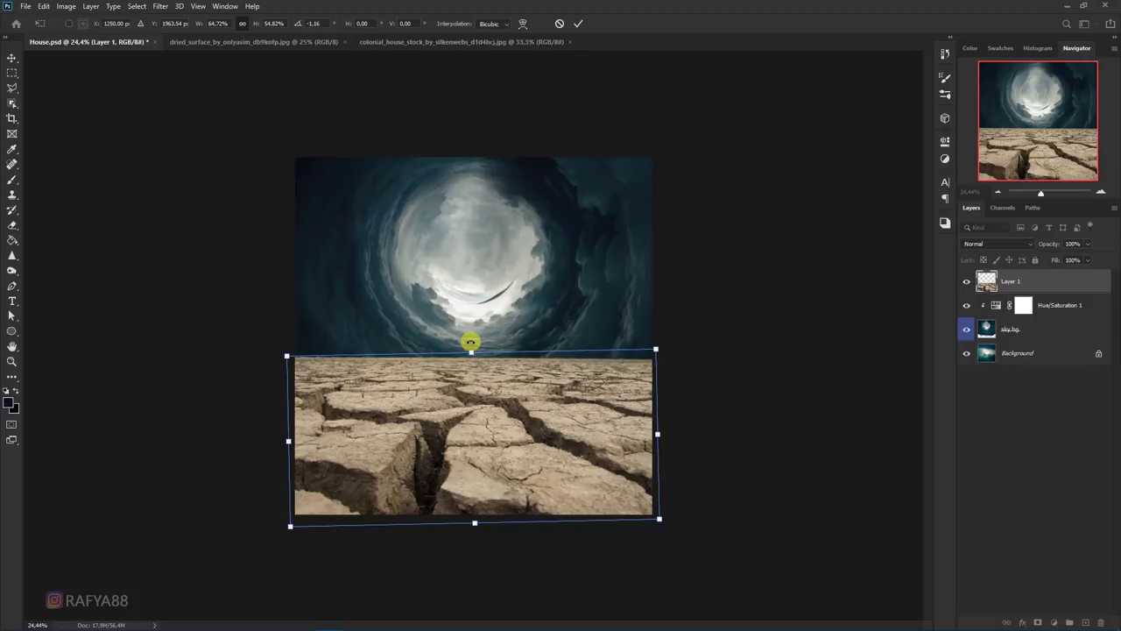
left_click_drag(472, 351, 473, 378)
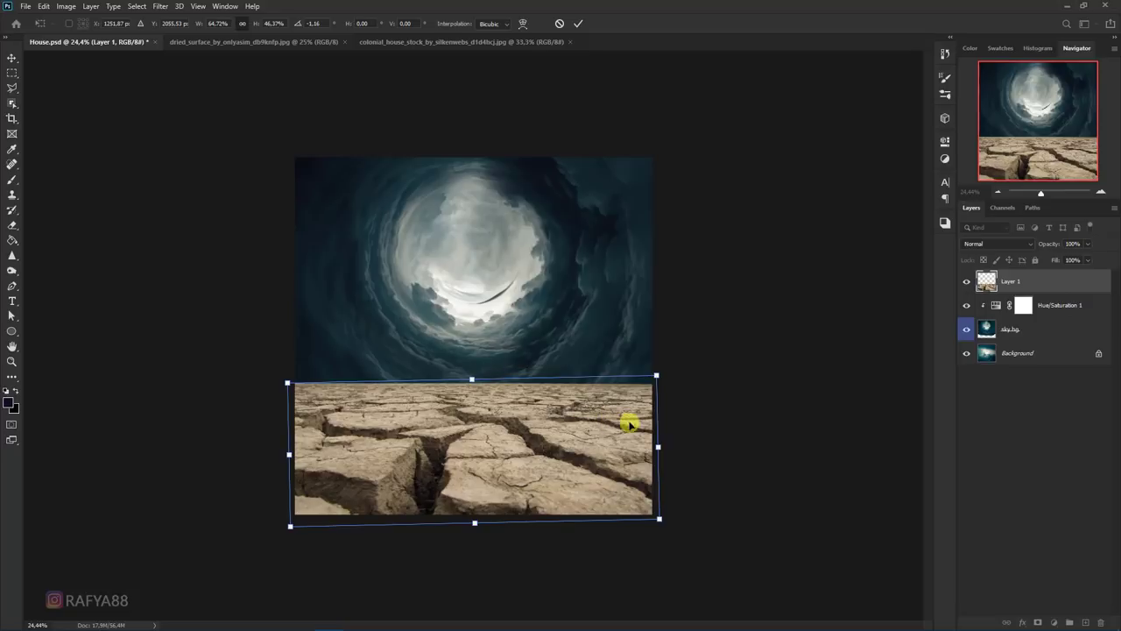
key("Return")
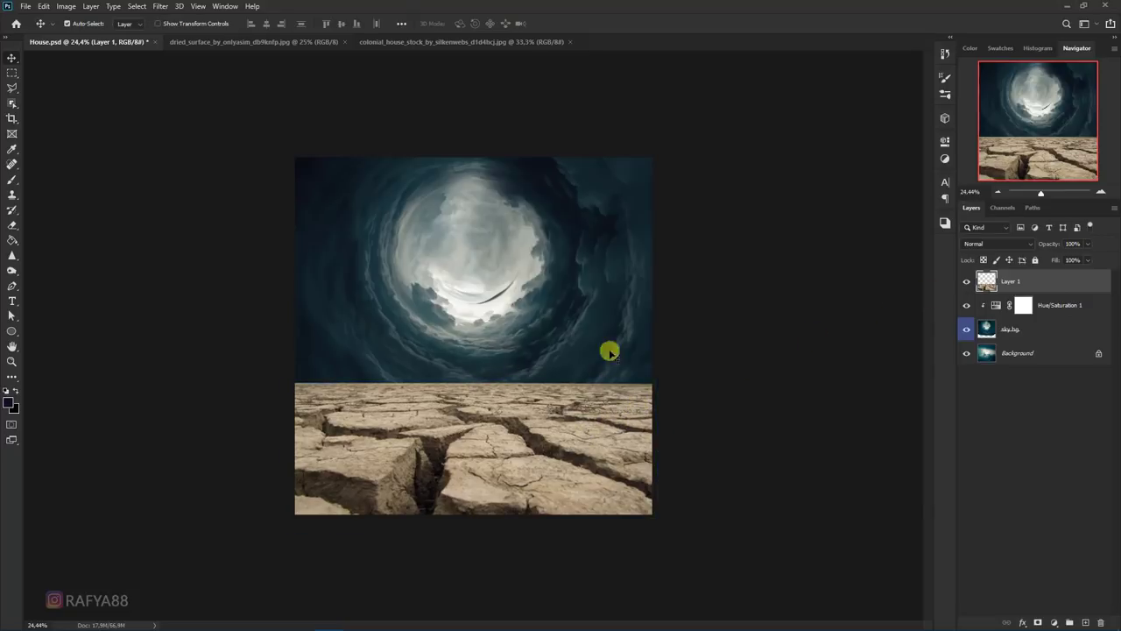
scroll(440, 371, "up", 1)
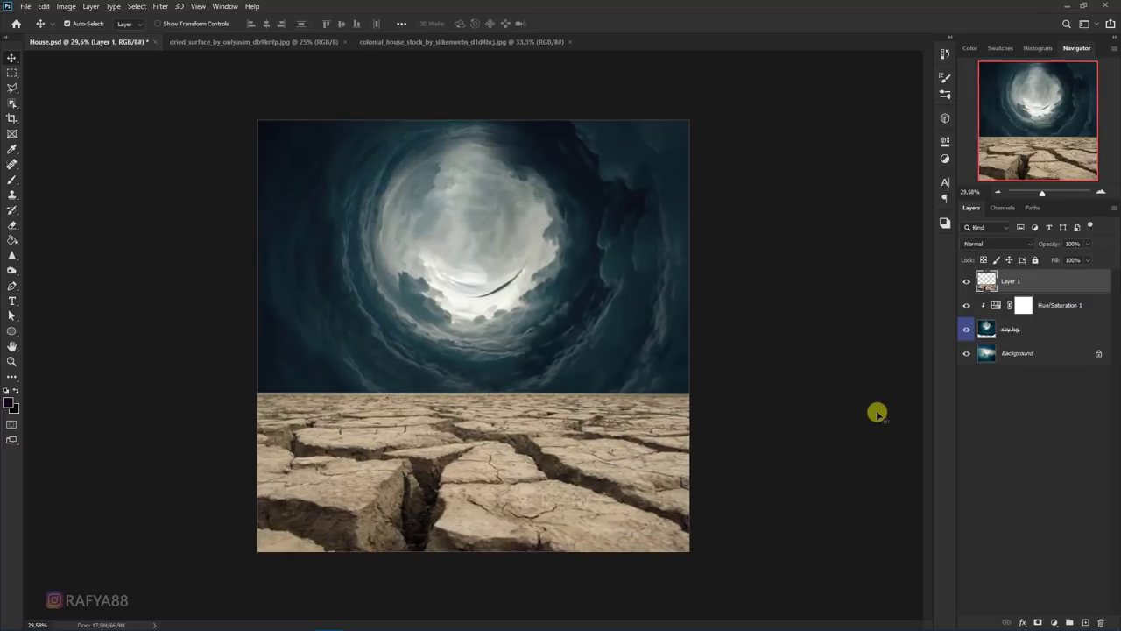
Step: Select a band above the horizon, feather it 5 px, and erase inside it
left_click(12, 73)
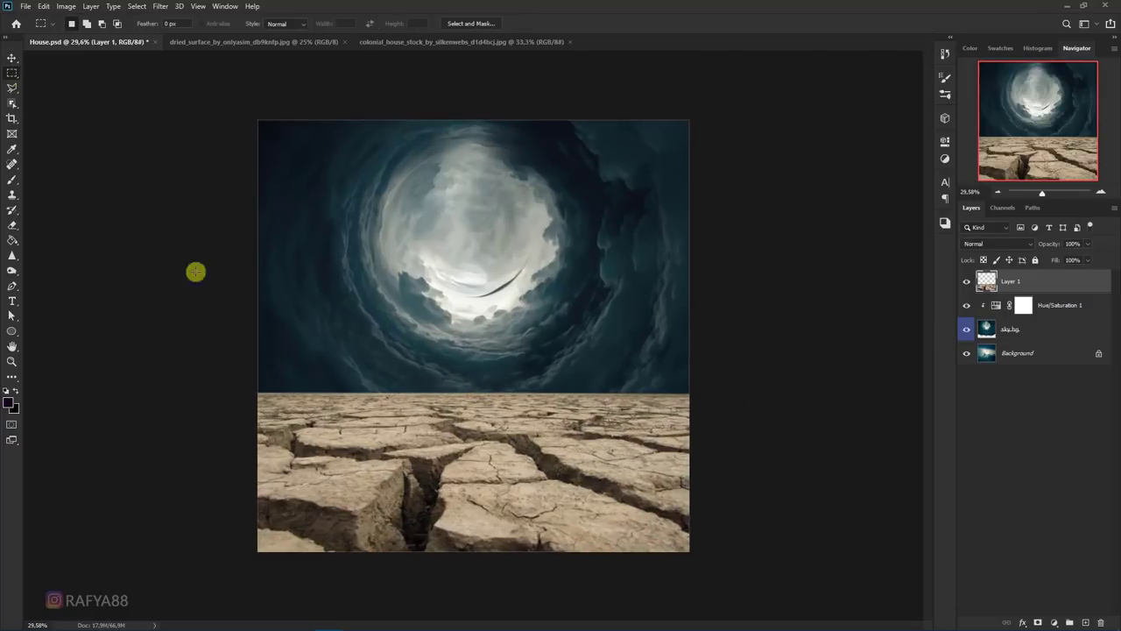
left_click_drag(258, 316, 792, 399)
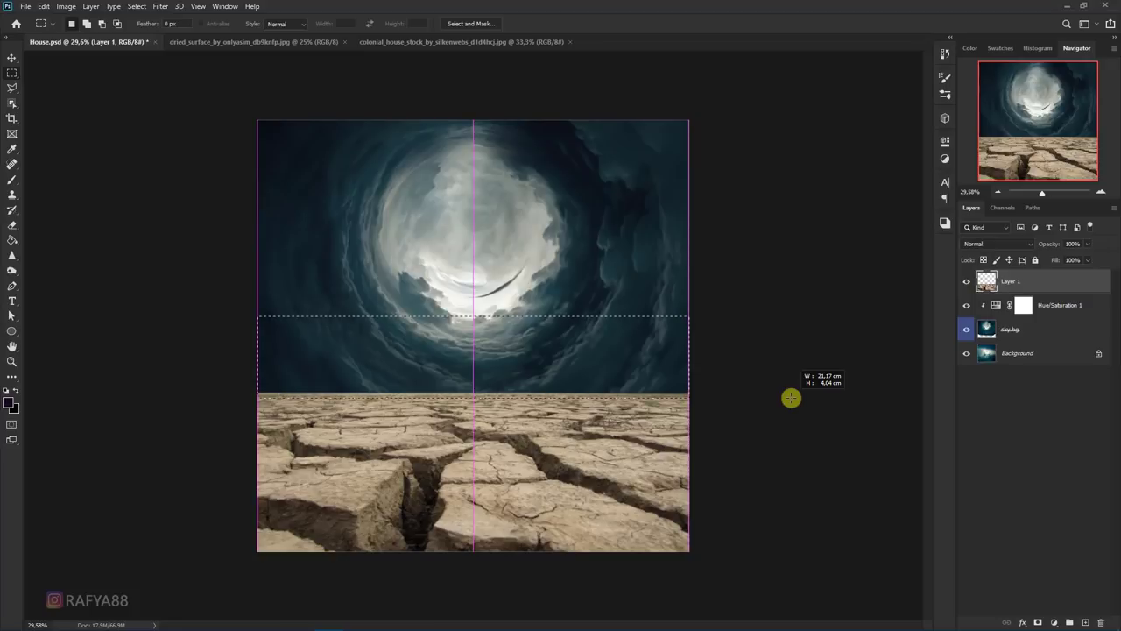
right_click(597, 360)
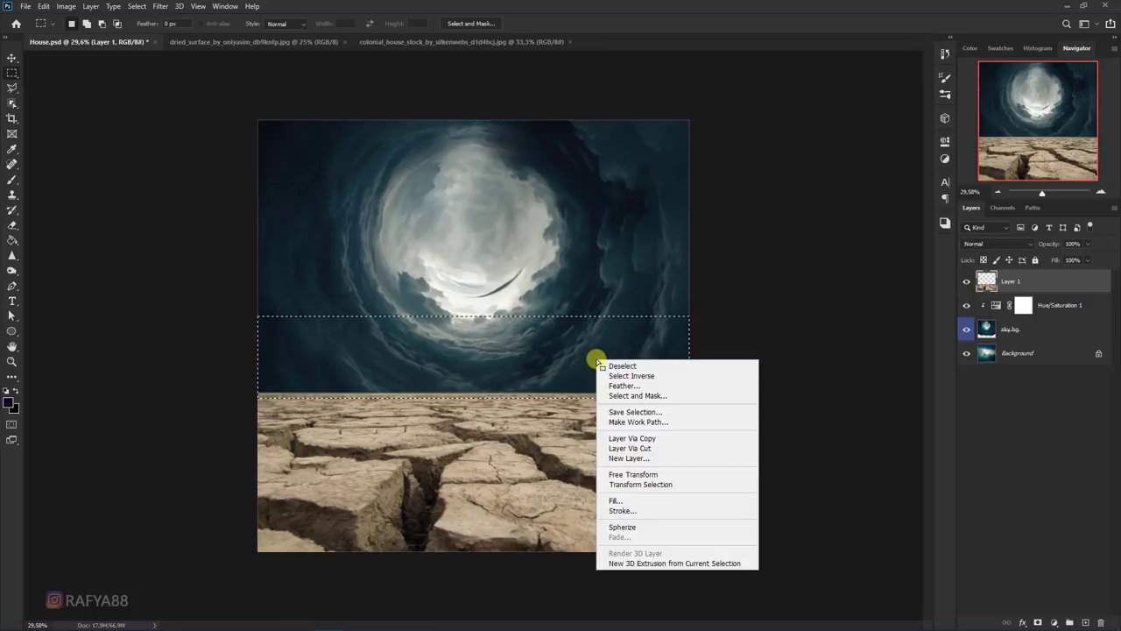
left_click(646, 387)
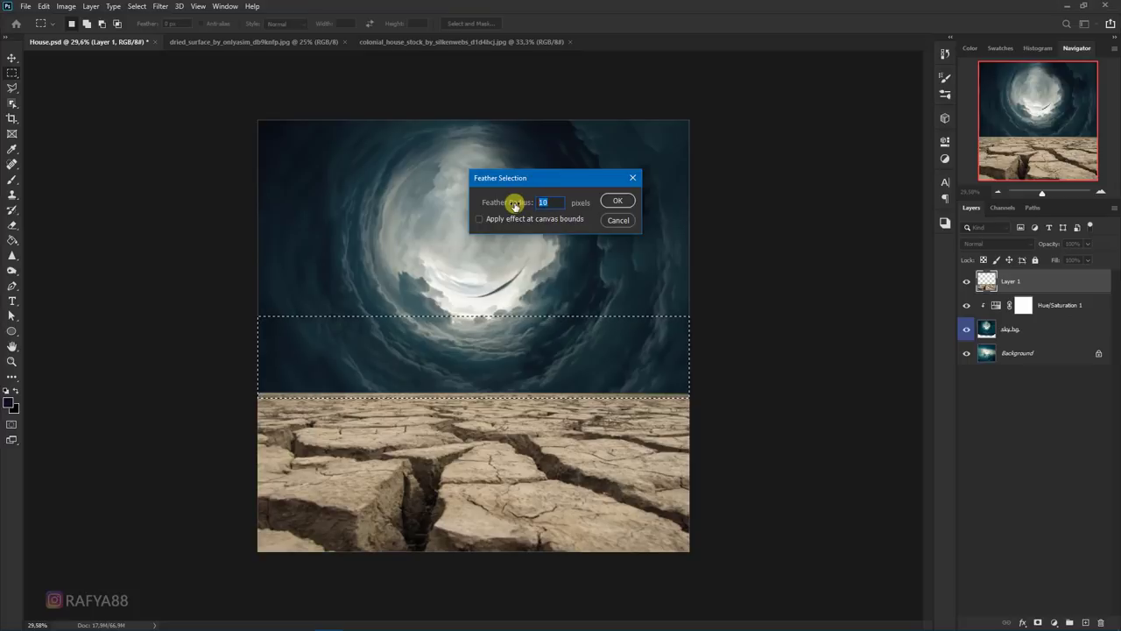
type("5")
left_click(618, 201)
scroll(493, 376, "up", 2)
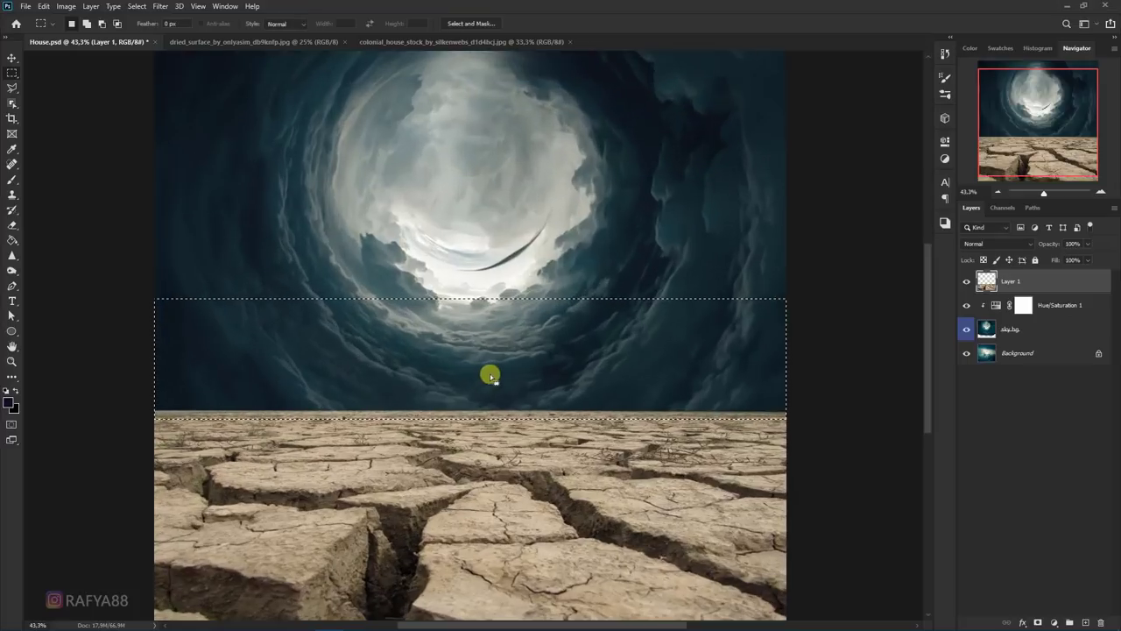
right_click(16, 226)
left_click(70, 225)
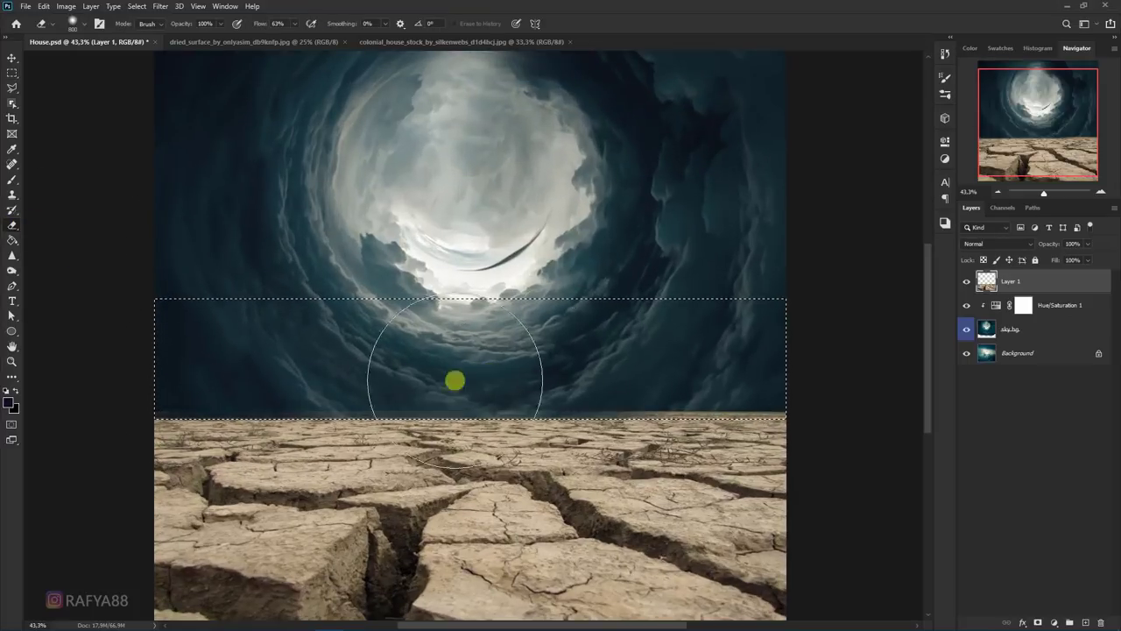
key("ctrl+d")
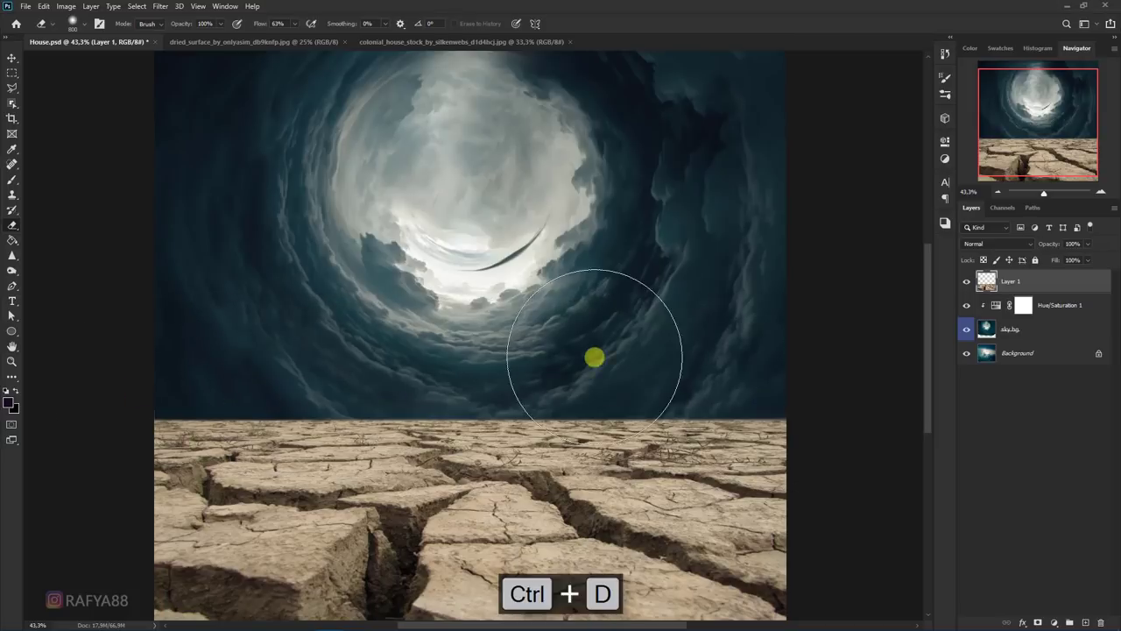
Step: Rename the cracked-earth layer 'ground' and give it an orange colour tag
scroll(583, 338, "down", 1)
scroll(579, 331, "down", 1)
scroll(604, 310, "down", 1)
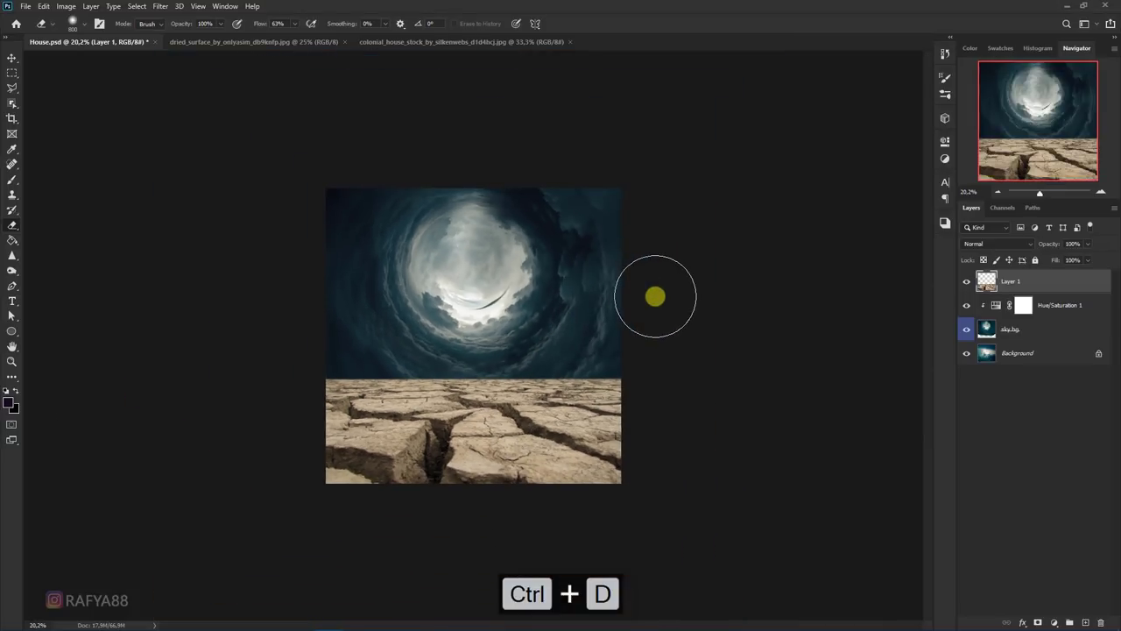
scroll(655, 296, "up", 1)
scroll(666, 300, "up", 1)
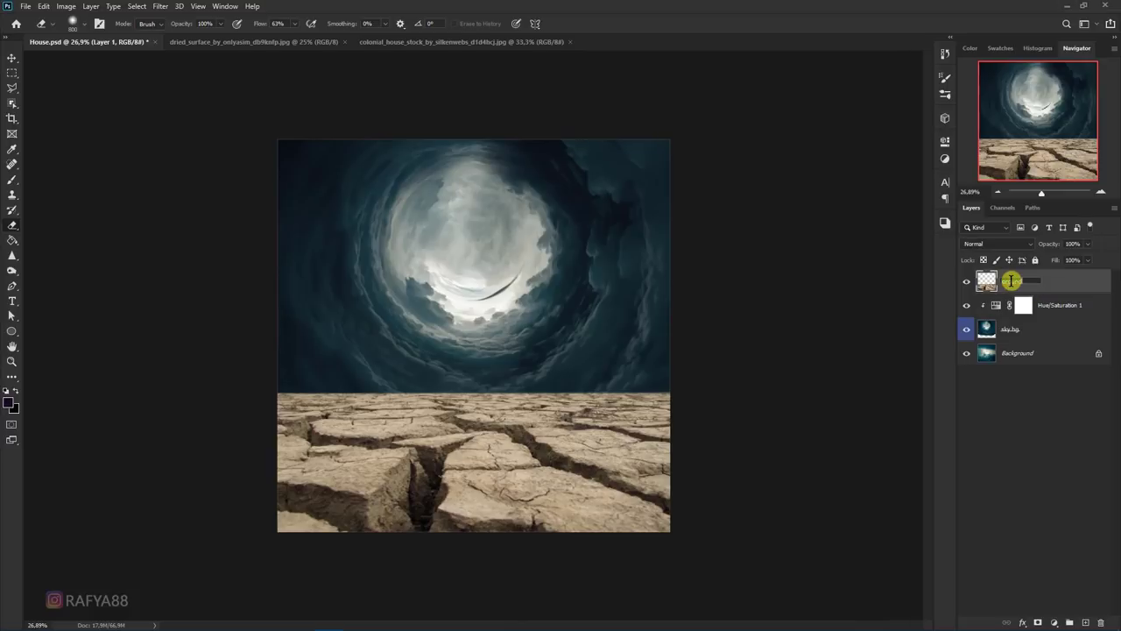
key("Return")
right_click(1032, 286)
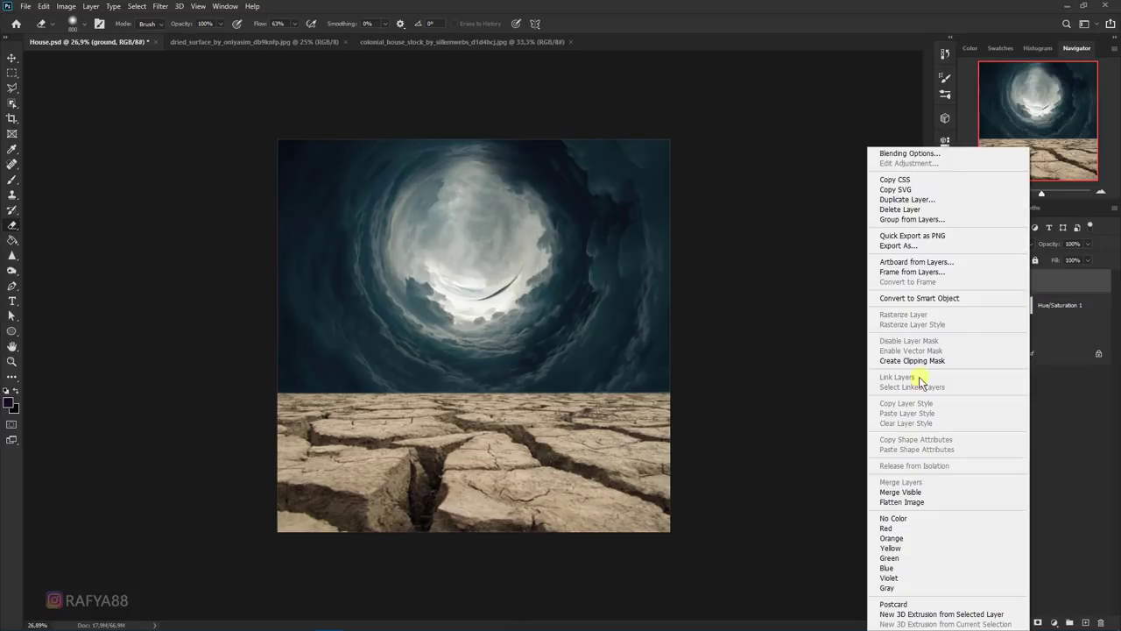
left_click(911, 538)
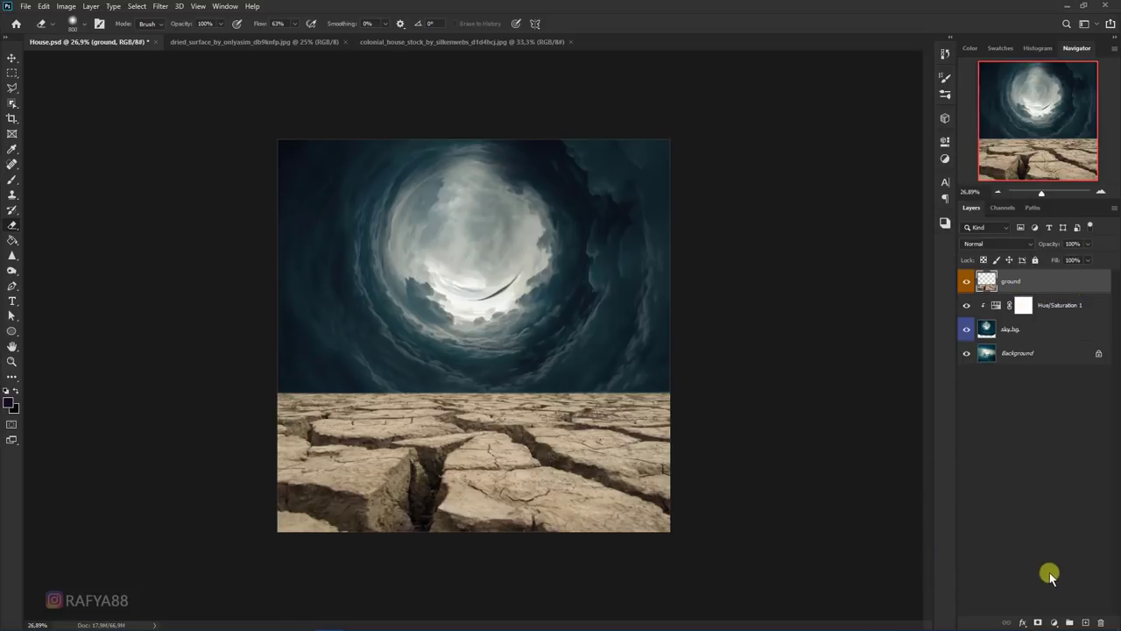
Step: Add a Levels layer clipped to the ground and set its output levels to 0 and 90
left_click(1054, 622)
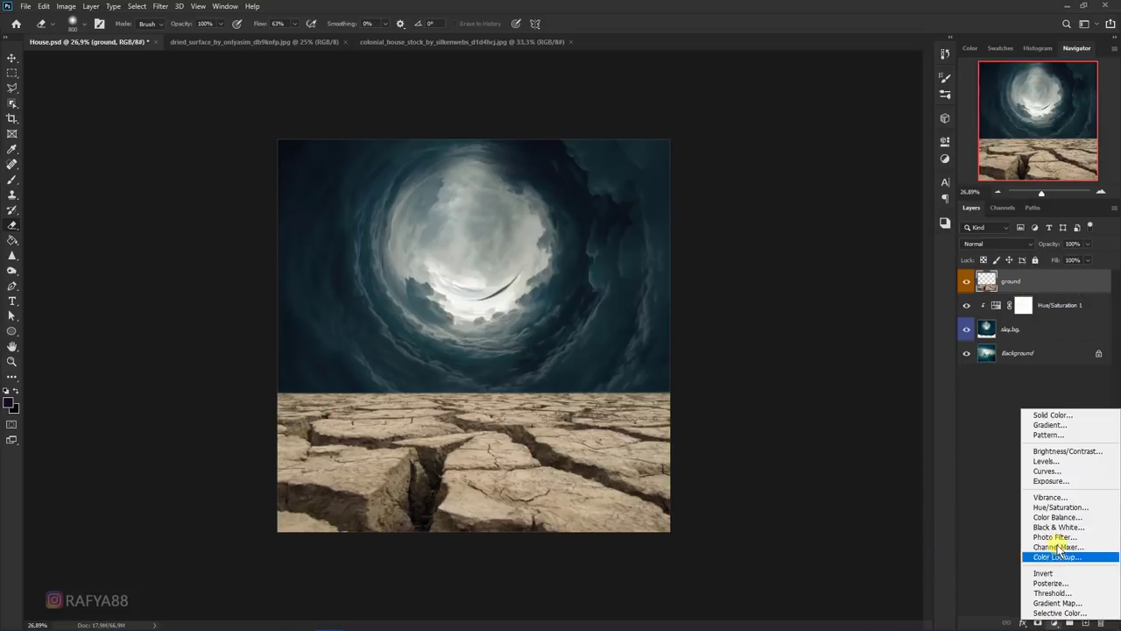
left_click(1070, 462)
left_click(846, 384)
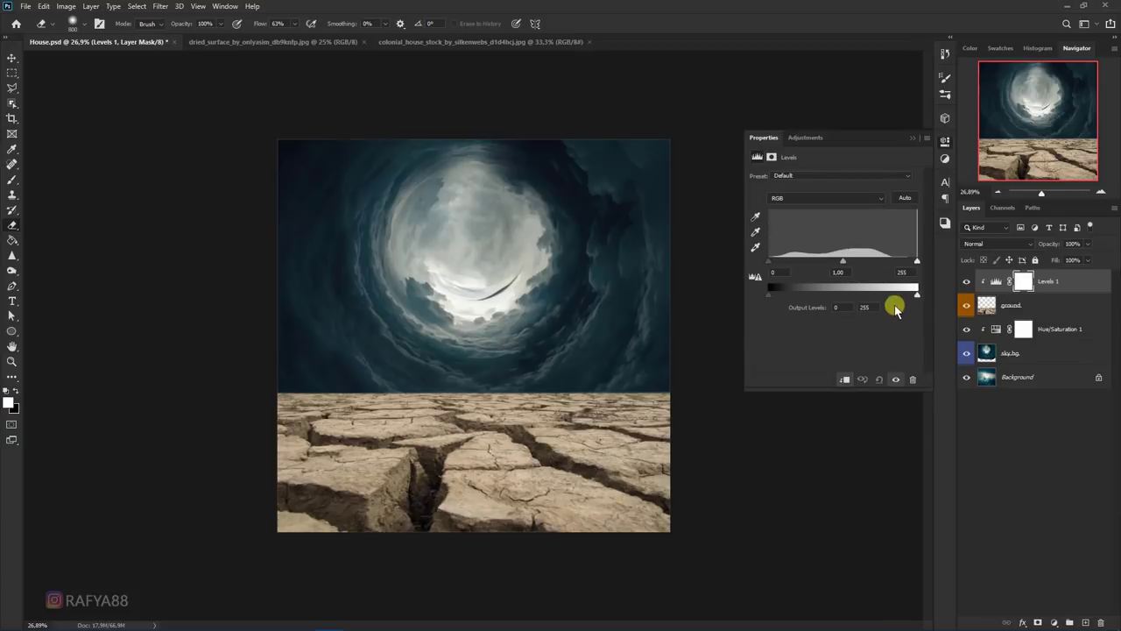
left_click_drag(918, 294, 838, 291)
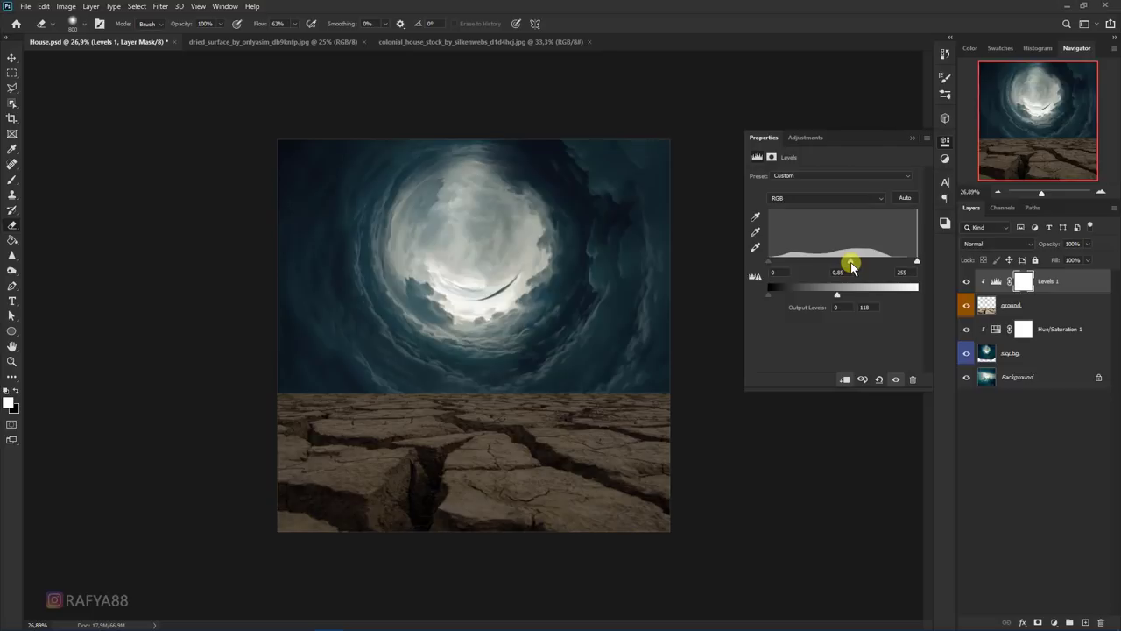
left_click_drag(838, 296, 823, 298)
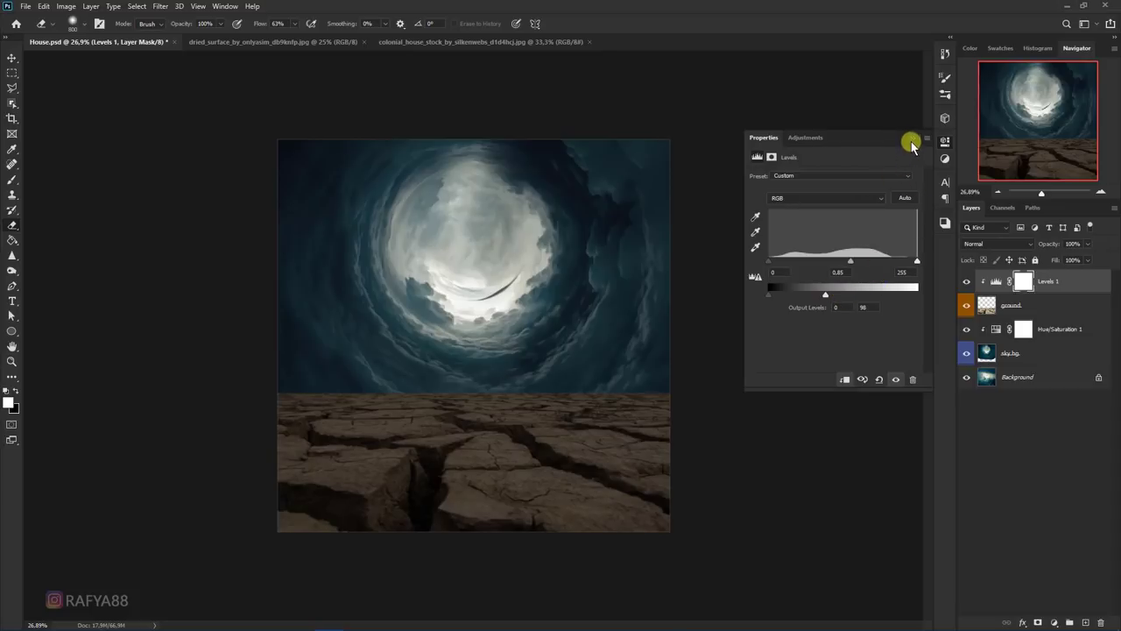
Step: Add a Color Balance layer clipped to the ground with midtones Cyan/Red -15, Yellow/Blue +11
left_click(912, 140)
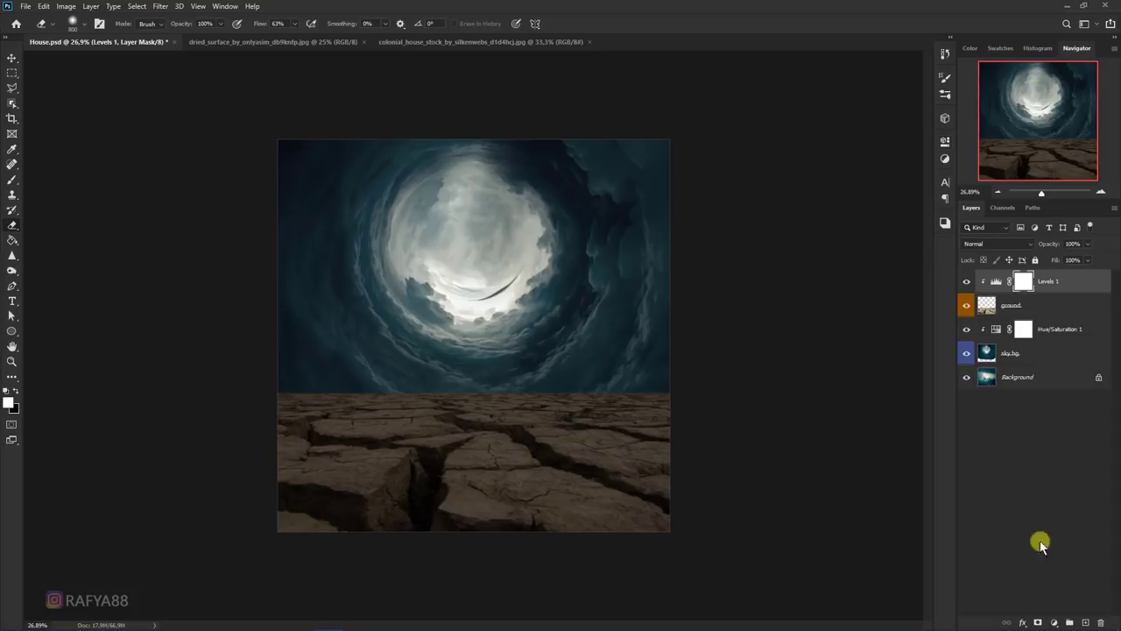
left_click(1055, 622)
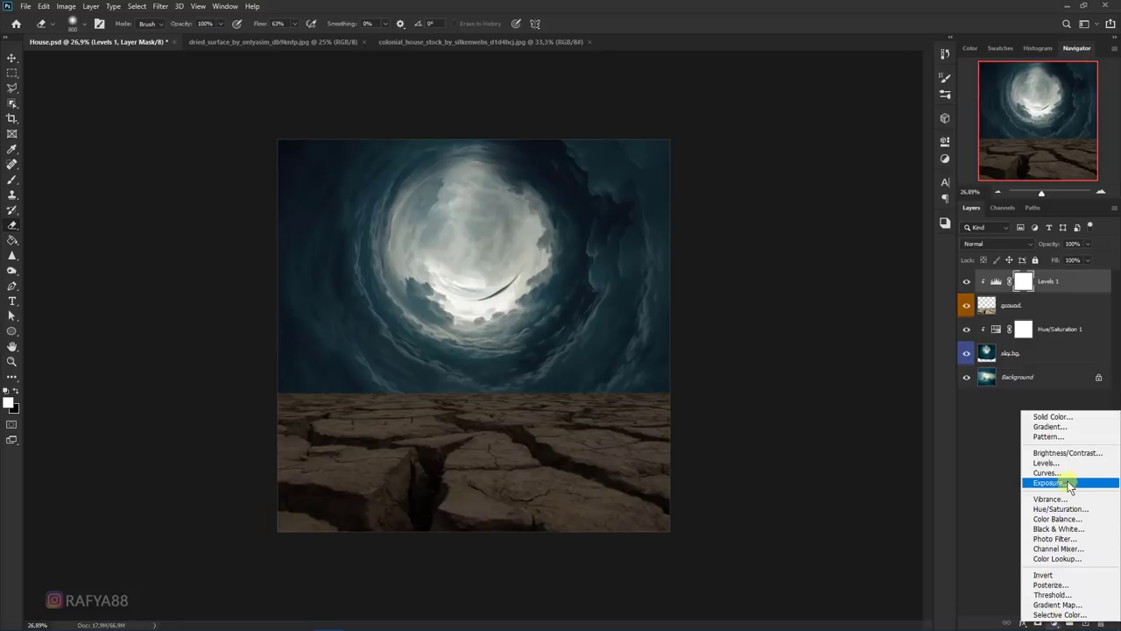
left_click(1051, 518)
left_click(846, 381)
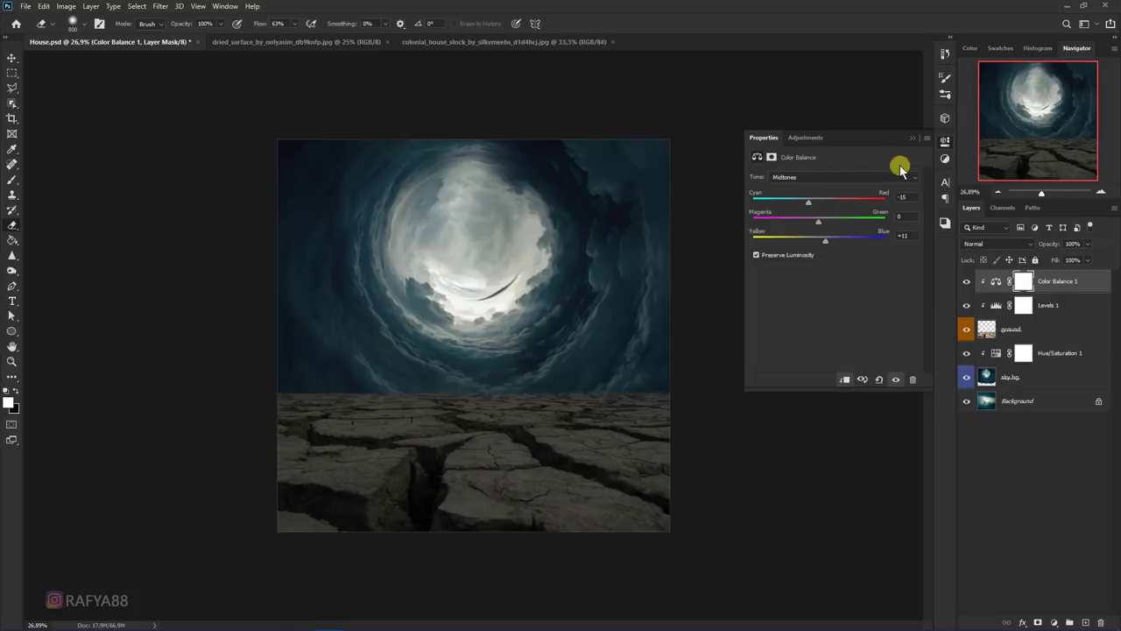
left_click(914, 139)
Step: Add a new Layer 1 clipped to the ground and paint it with sky-sampled colours at 58% opacity
left_click(1086, 622)
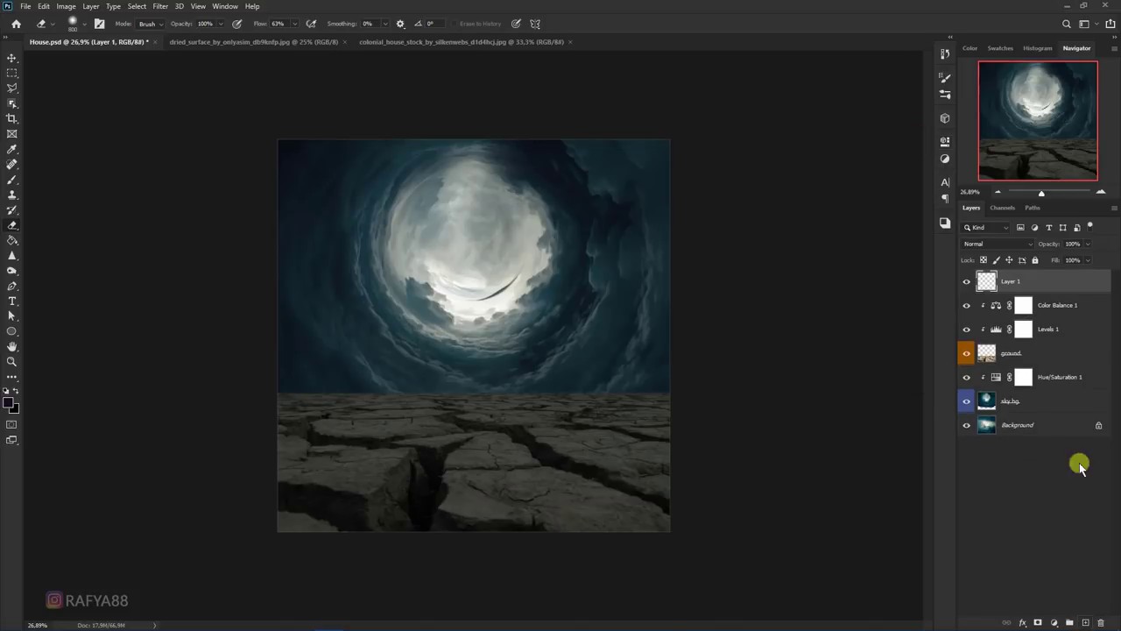
left_click(1042, 293, "alt")
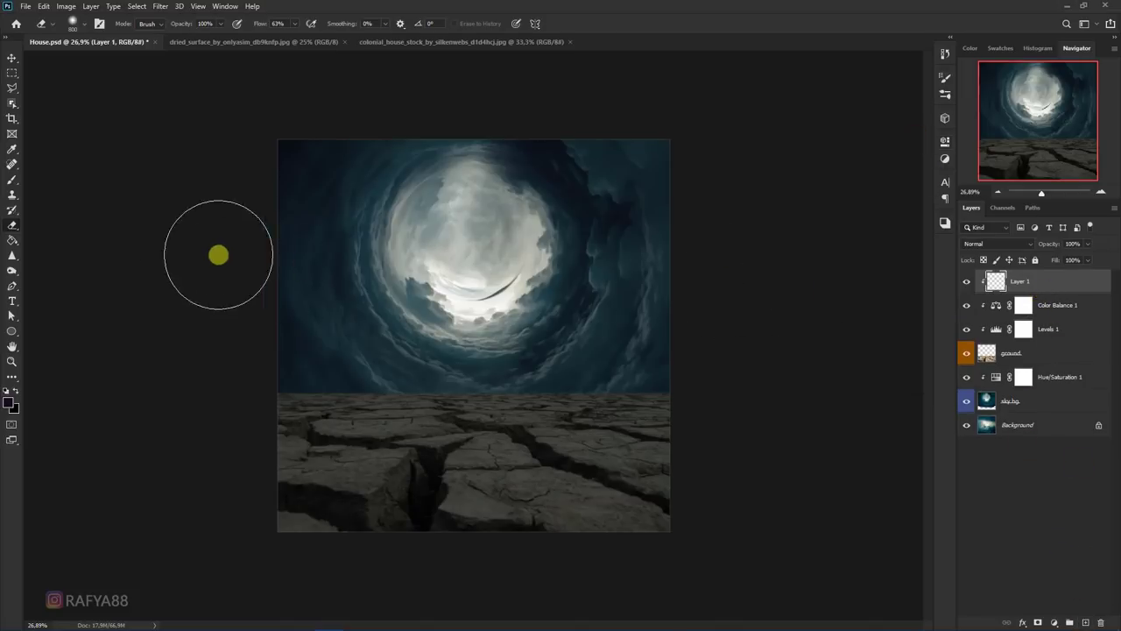
left_click_drag(12, 180, 38, 183)
left_click(39, 179)
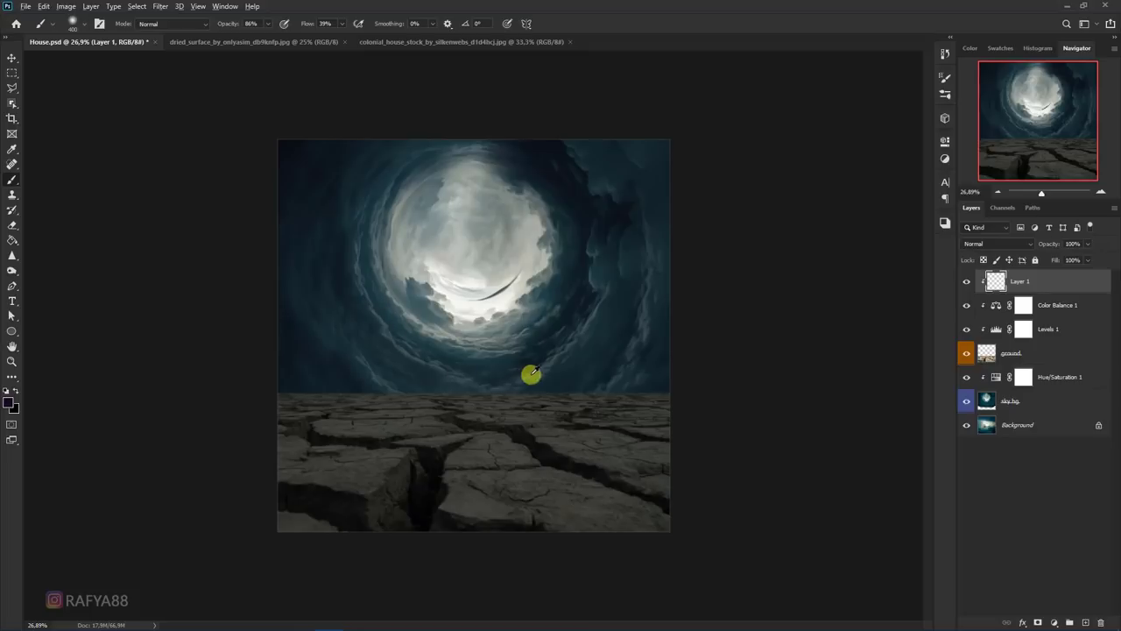
left_click(497, 352, "alt")
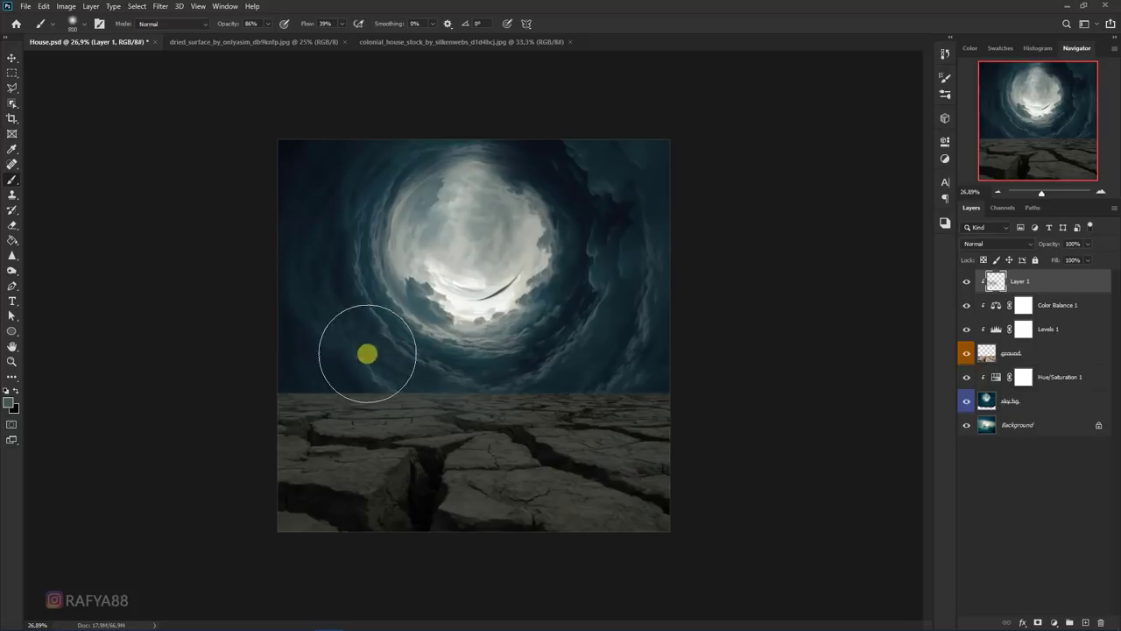
left_click(345, 384, "alt")
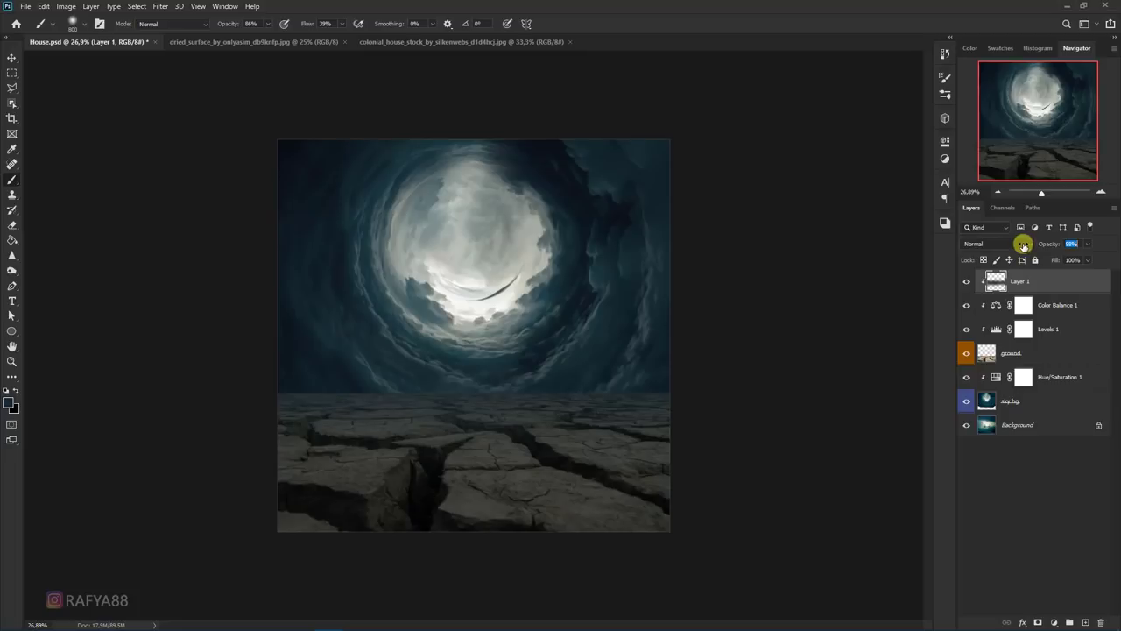
scroll(525, 267, "up", 3)
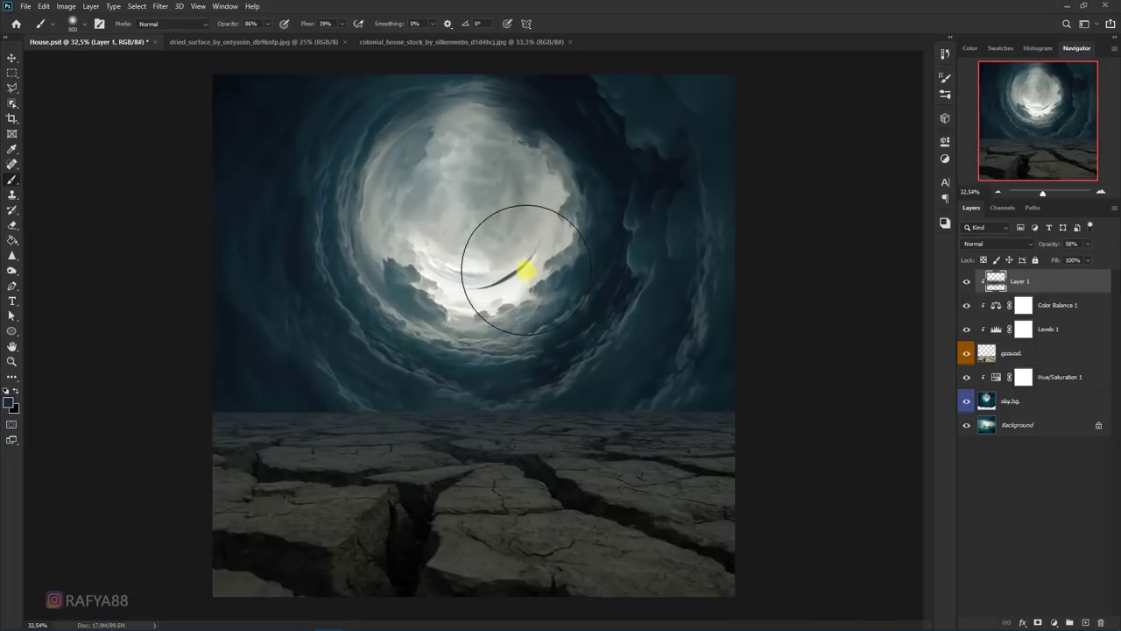
scroll(526, 267, "down", 1)
scroll(529, 268, "down", 1)
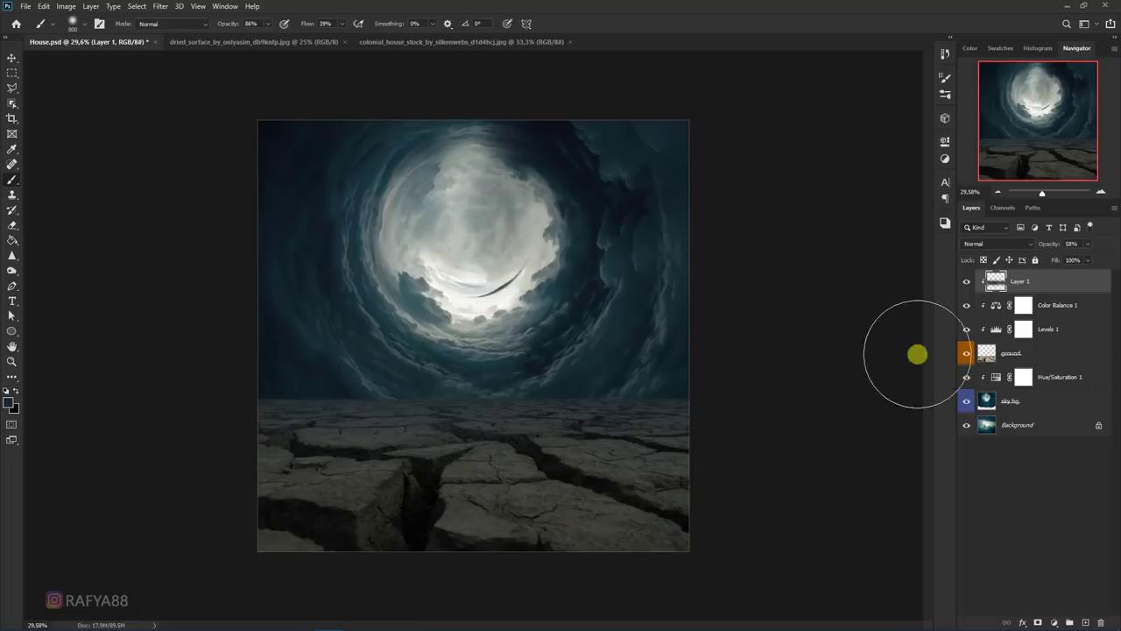
Step: Add a Brightness/Contrast layer at Brightness 72, Contrast 18, with its mask inverted to black
left_click(1056, 622)
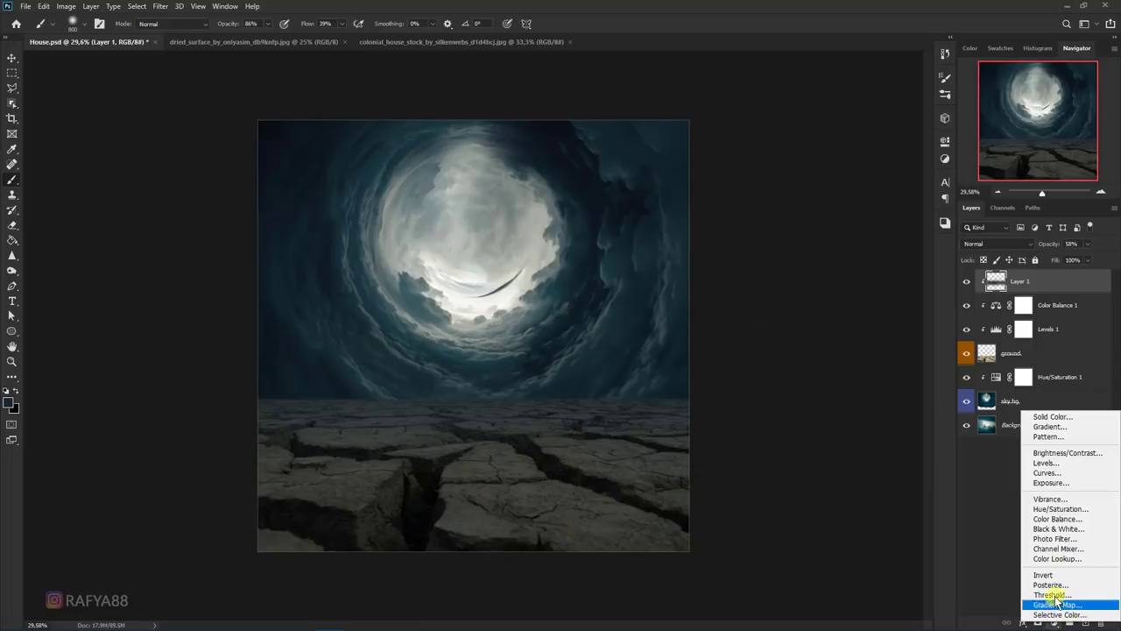
left_click(1074, 455)
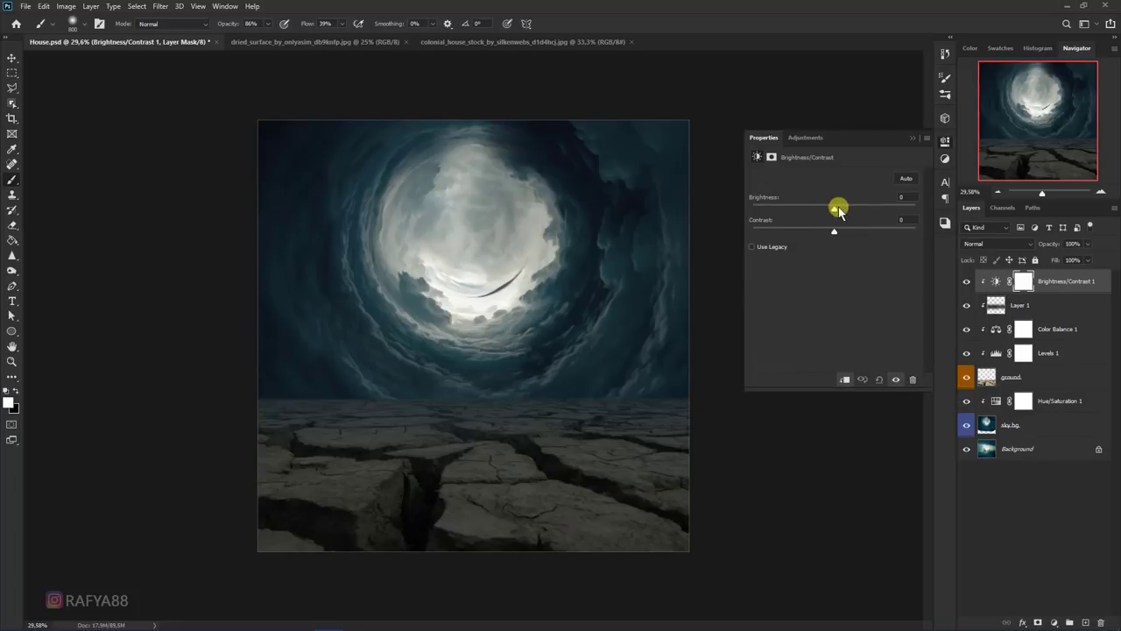
left_click_drag(839, 209, 873, 209)
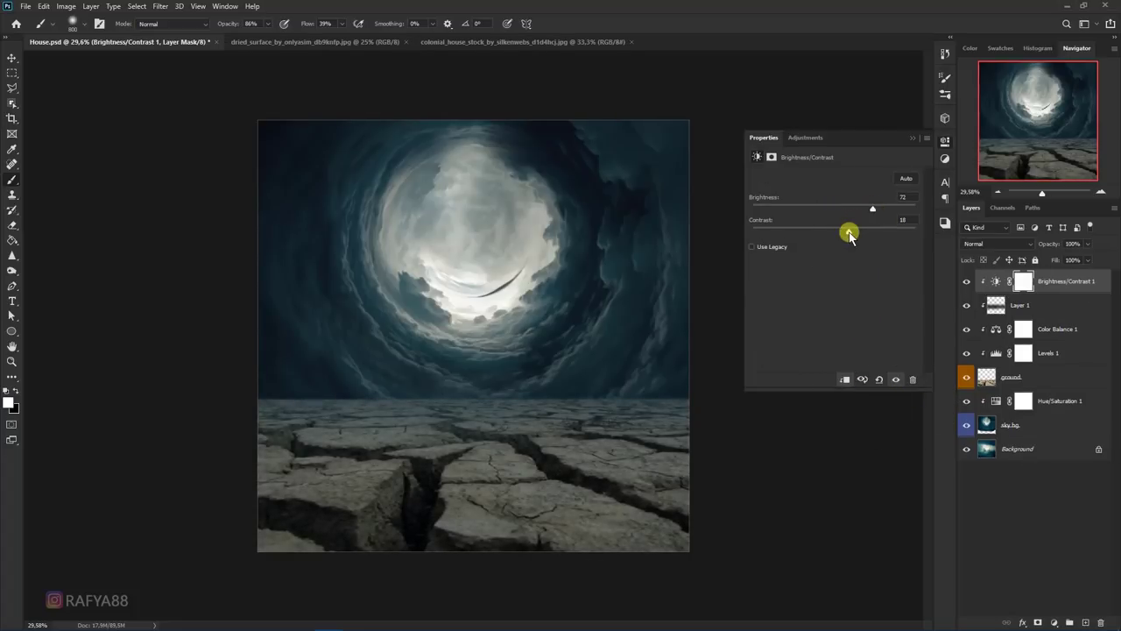
left_click(912, 137)
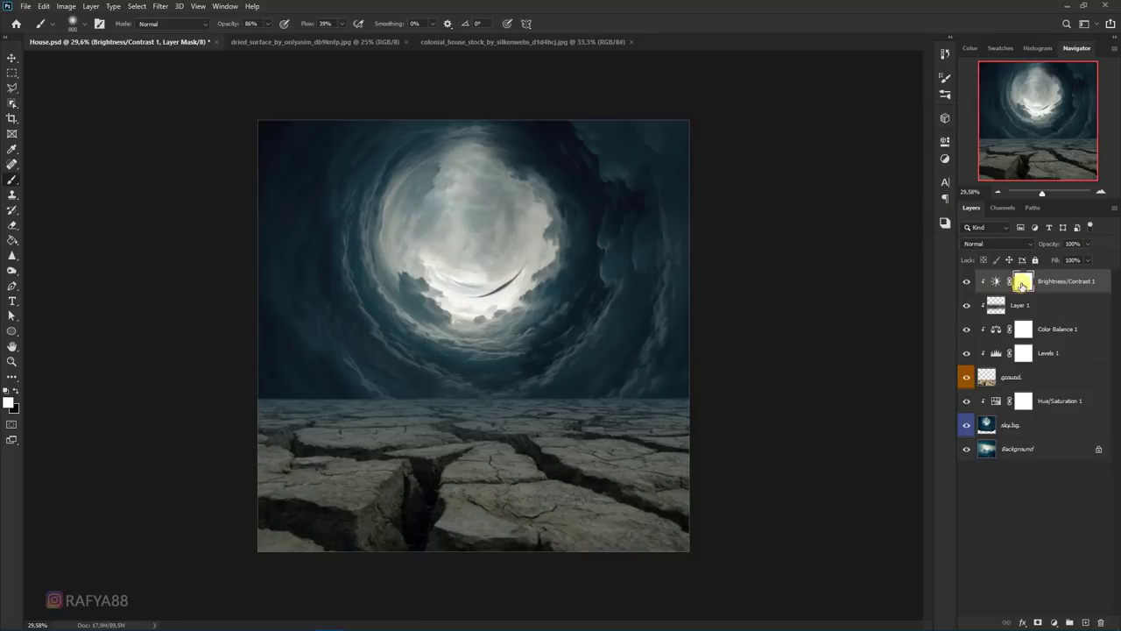
key("ctrl+i")
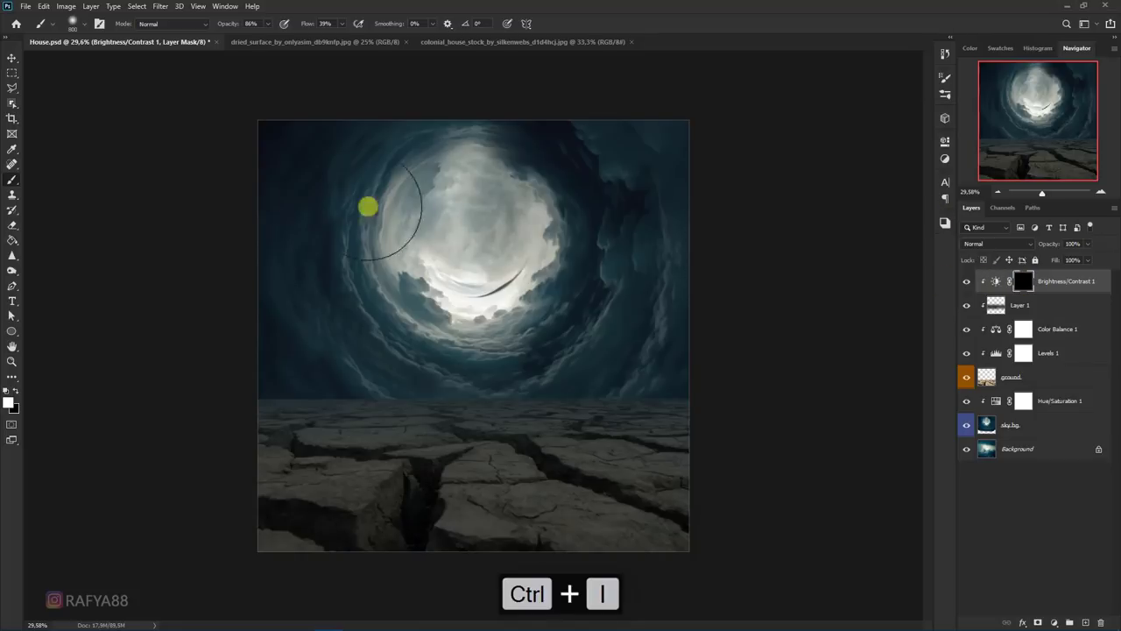
Step: Paint white on the mask with a Soft Round brush to brighten the ground cracks
right_click(11, 180)
left_click(105, 178)
right_click(487, 428)
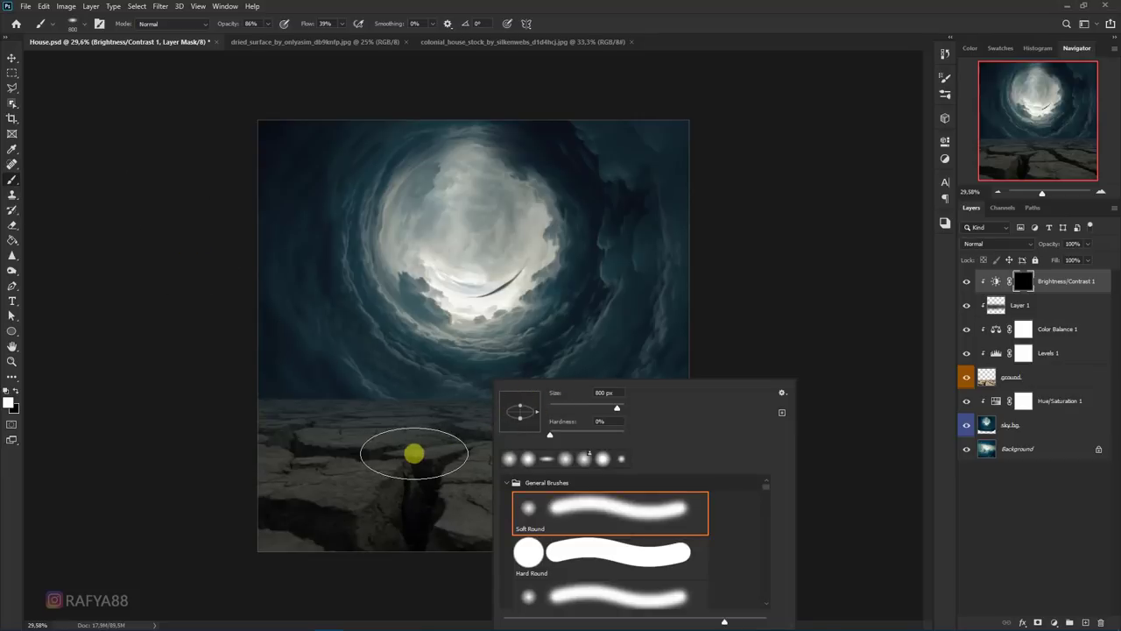
left_click(430, 451)
mouse_move(446, 447)
left_mouse_down()
mouse_move(558, 457)
mouse_move(500, 470)
mouse_move(476, 450)
mouse_move(563, 446)
mouse_move(603, 458)
left_mouse_up()
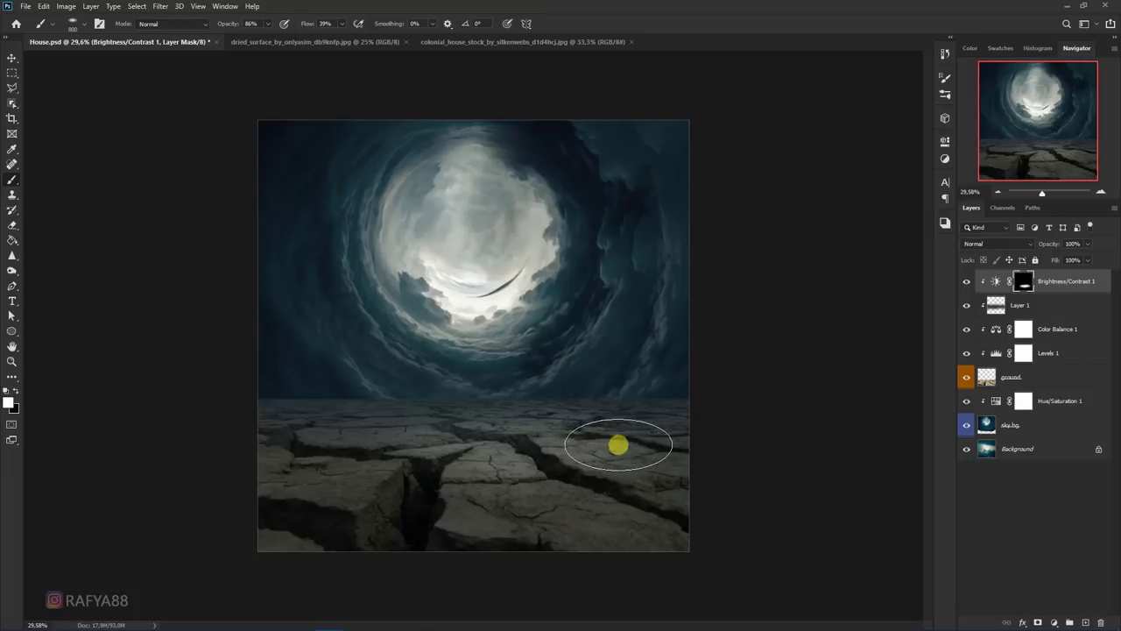
Step: Lower the ground Levels output white slightly and paint more brightness onto the crack area
double_click(996, 354)
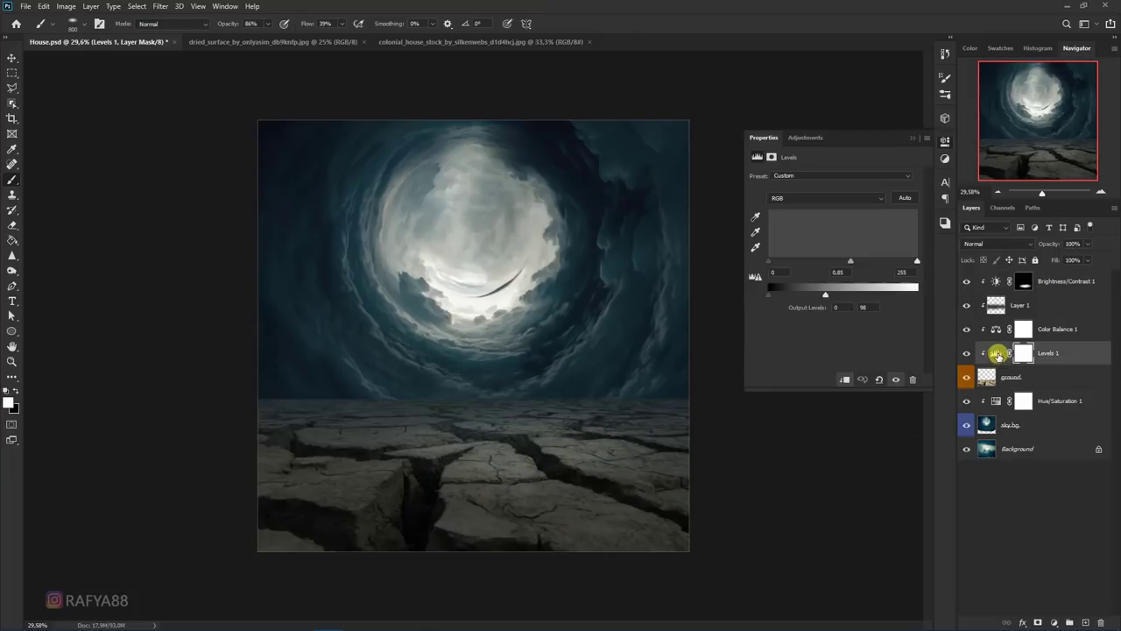
left_click_drag(822, 300, 818, 299)
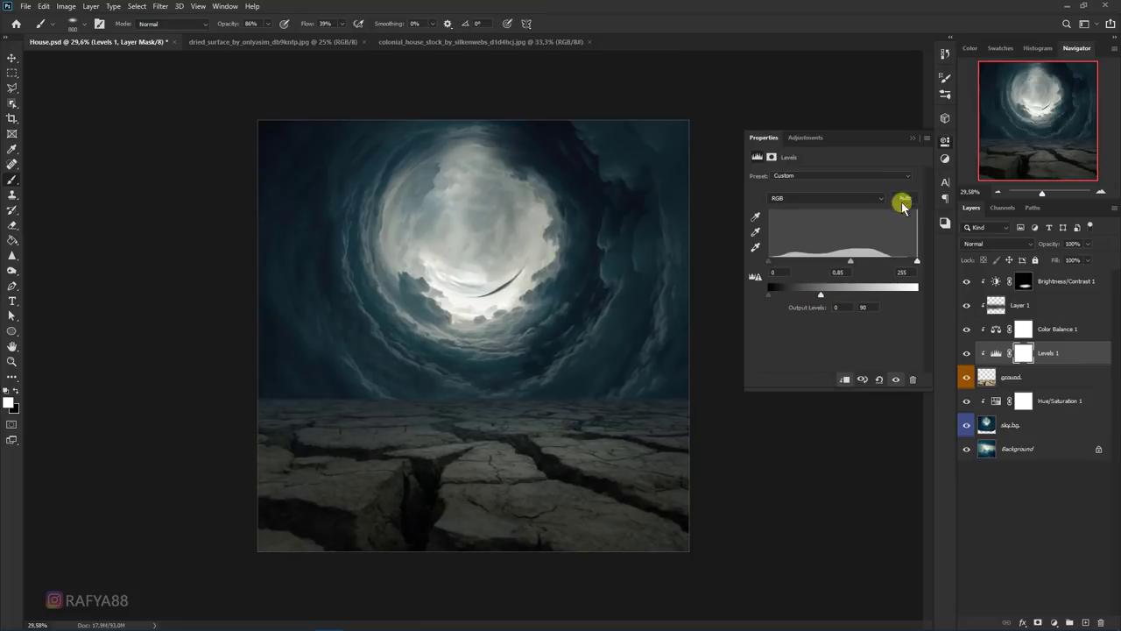
left_click(915, 138)
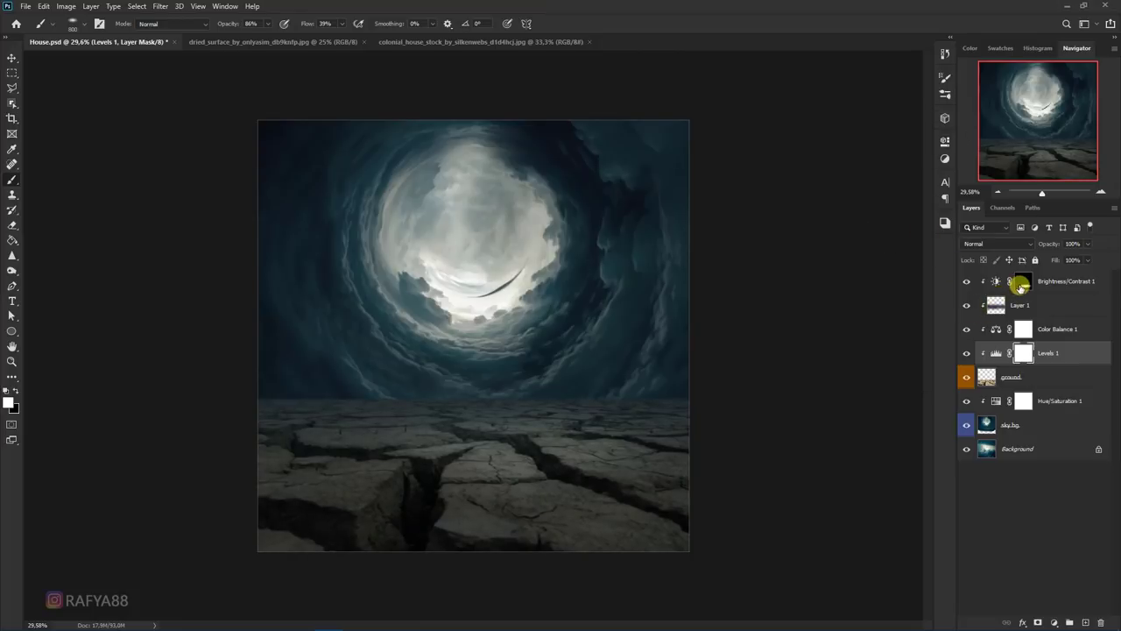
left_click(1021, 288)
mouse_move(526, 446)
left_mouse_down()
mouse_move(584, 446)
mouse_move(534, 444)
mouse_move(559, 446)
mouse_move(468, 412)
mouse_move(393, 444)
mouse_move(433, 473)
mouse_move(306, 475)
mouse_move(306, 456)
mouse_move(462, 452)
left_mouse_up()
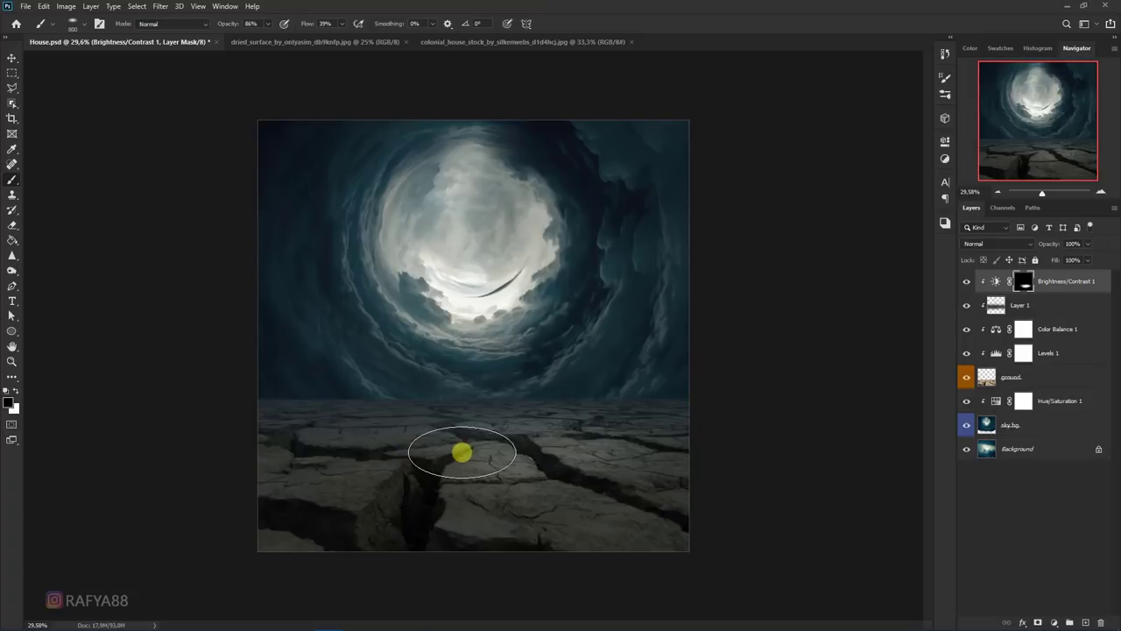
left_click(996, 281)
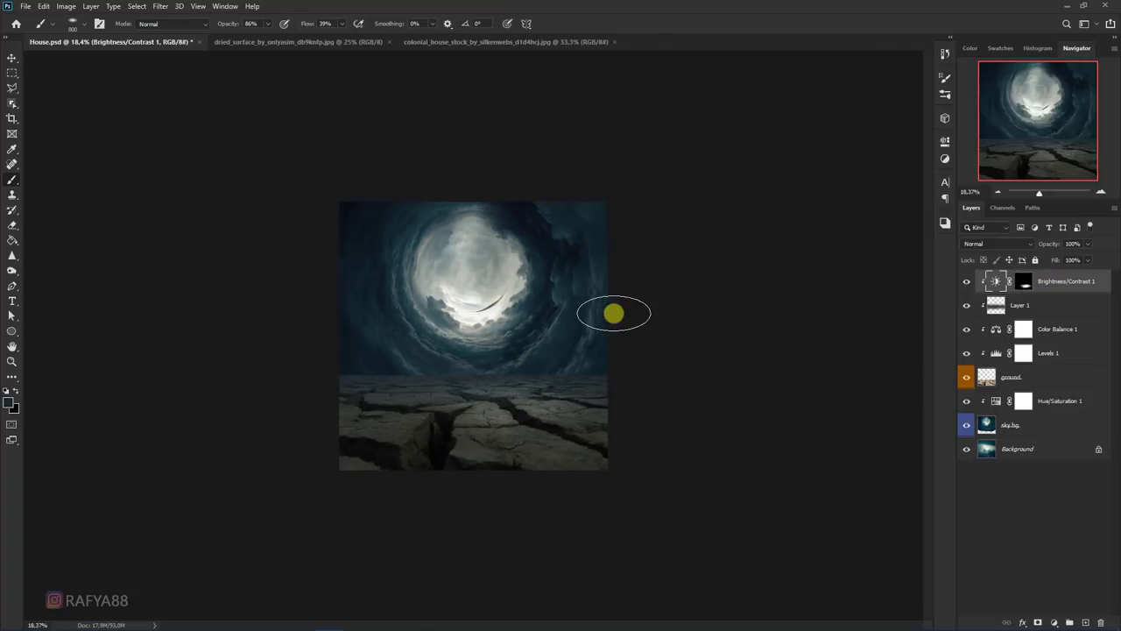
Step: Add a new Layer 2 and load a 1400 px soft brush with a light cloud colour
left_click(1087, 621)
scroll(524, 351, "up", 2)
right_click(525, 320)
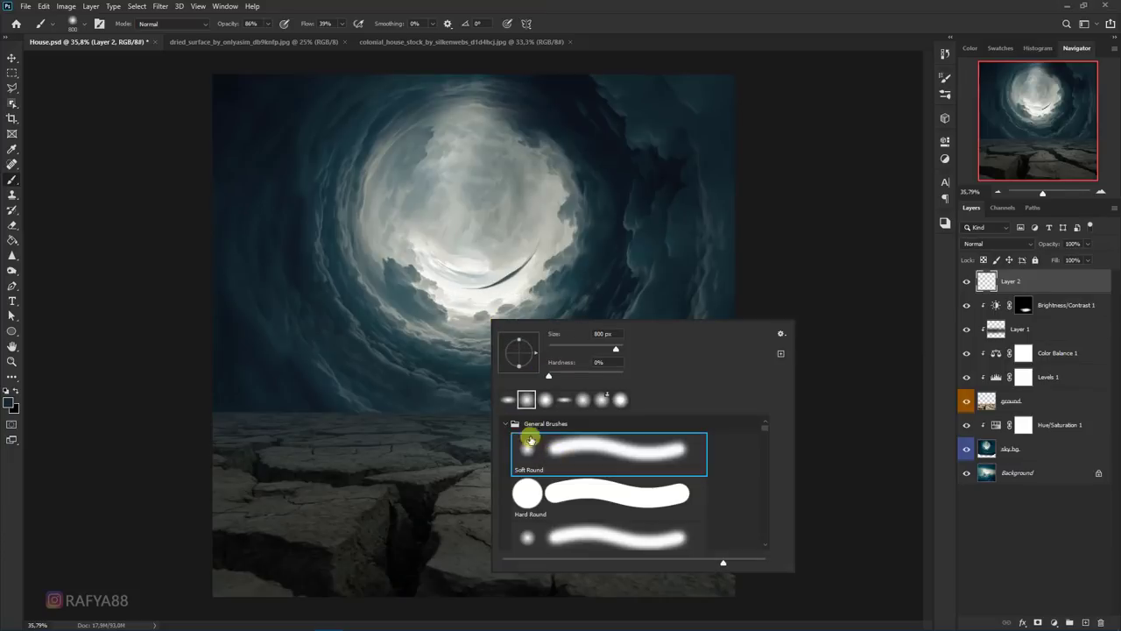
right_click(12, 180)
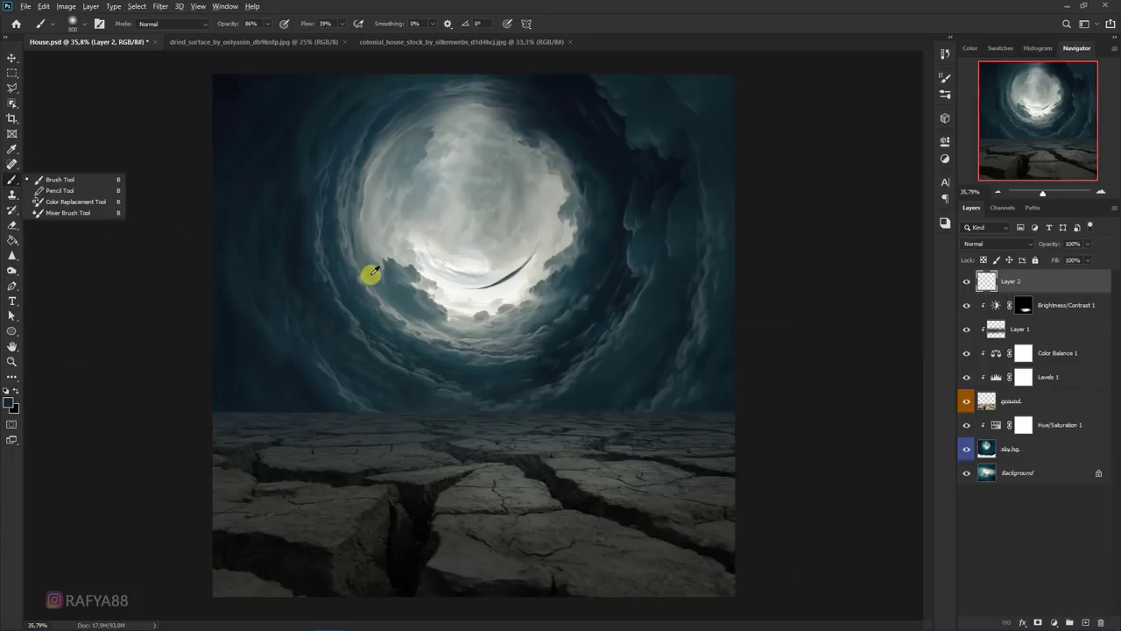
left_click_drag(372, 273, 430, 274)
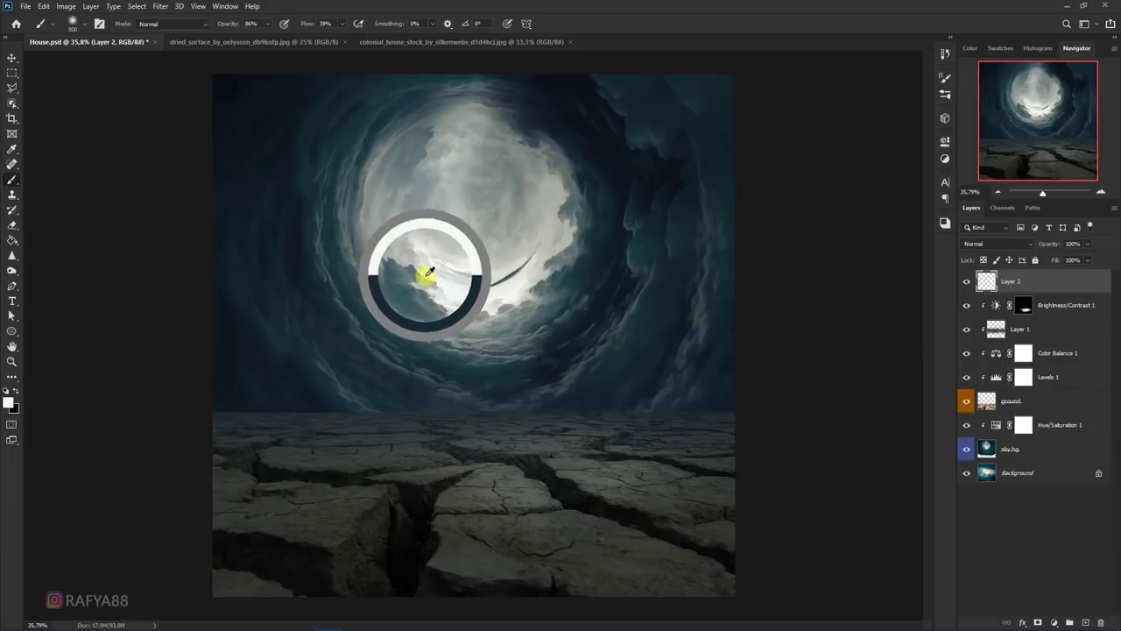
scroll(499, 291, "down", 2)
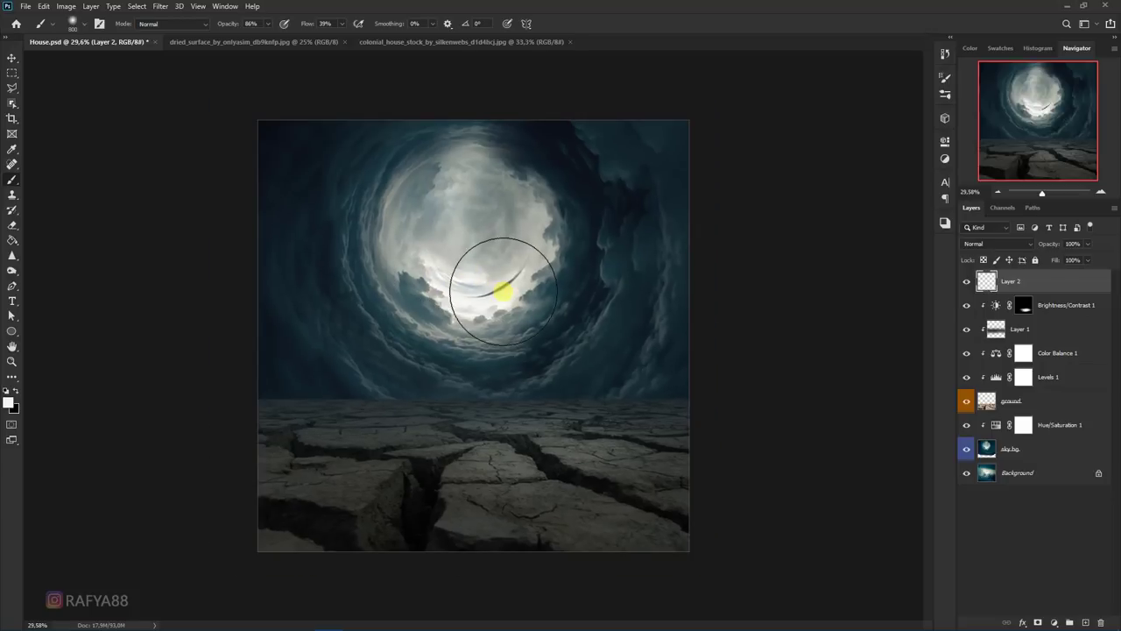
key("bracketright")
key("bracketright")
key("bracketright")
key("bracketright")
key("bracketright")
key("bracketright")
Step: Paint soft light over the vortex centre and horizon haze, then lower Layer 2's opacity to 34%
left_click(530, 329)
mouse_move(500, 353)
left_mouse_down()
mouse_move(391, 321)
mouse_move(388, 230)
left_mouse_up()
key("ctrl+z")
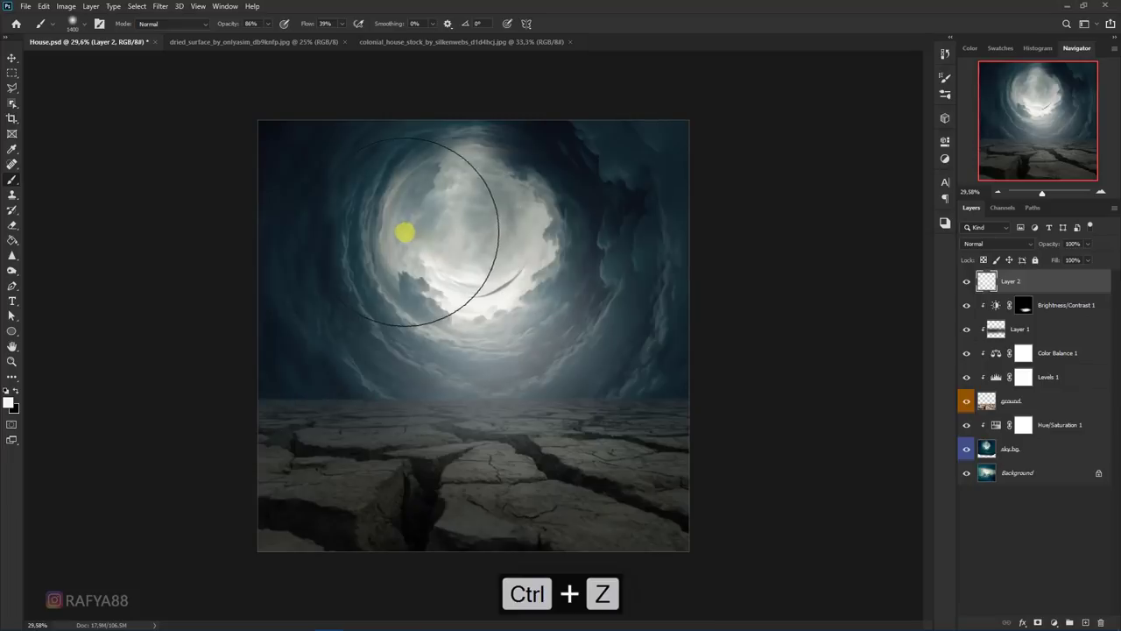
left_click(404, 231)
left_click_drag(551, 220, 471, 233)
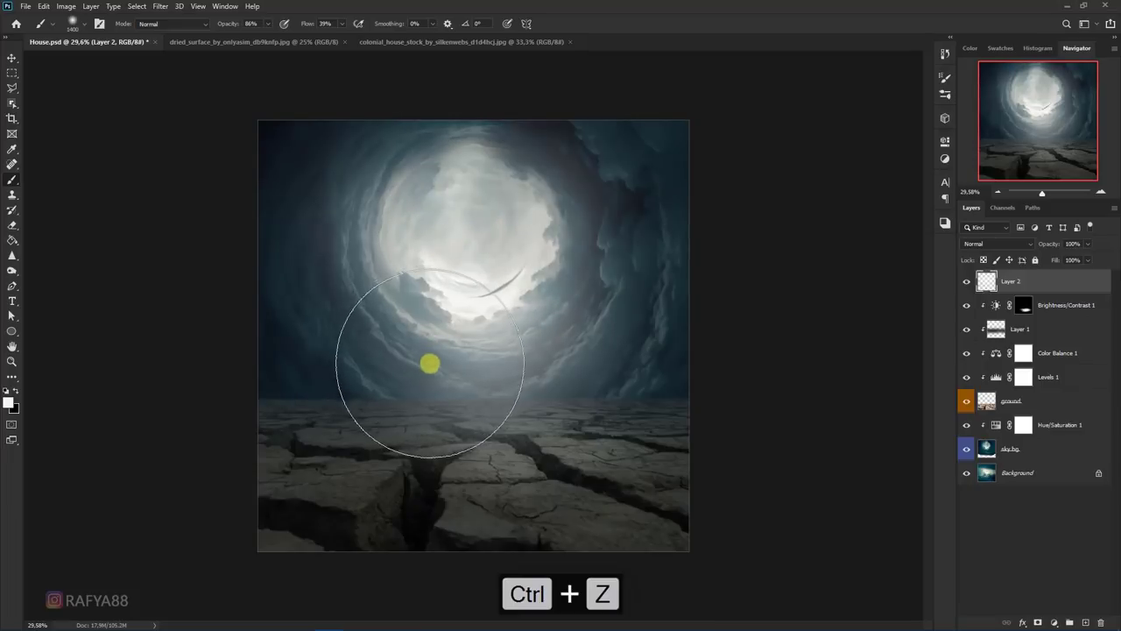
left_click_drag(429, 363, 458, 318)
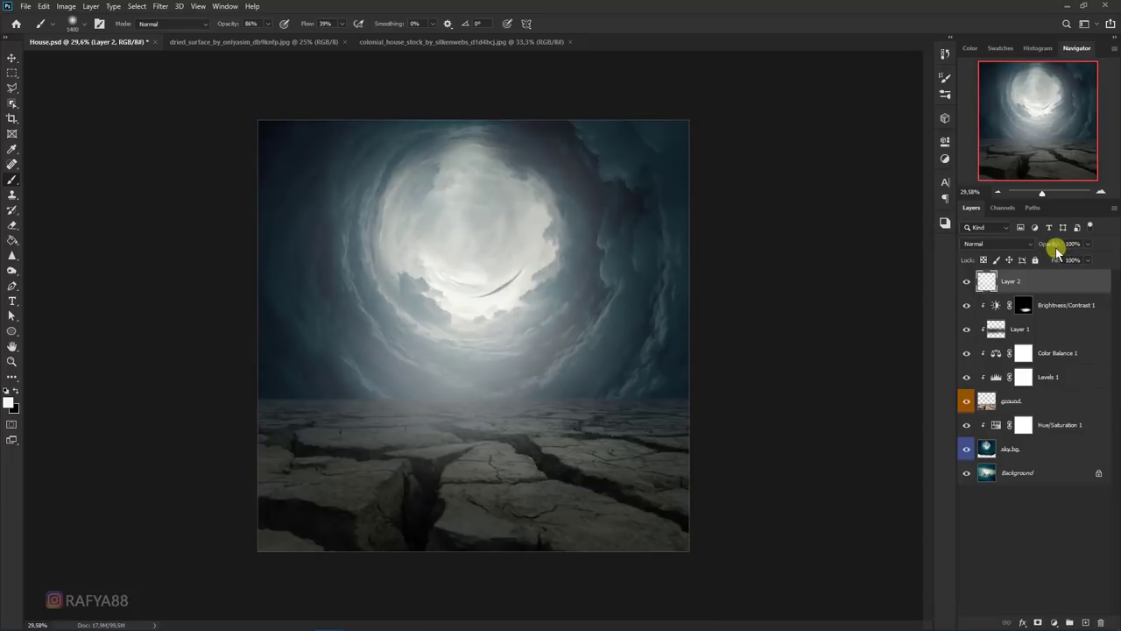
left_click_drag(1057, 253, 1029, 249)
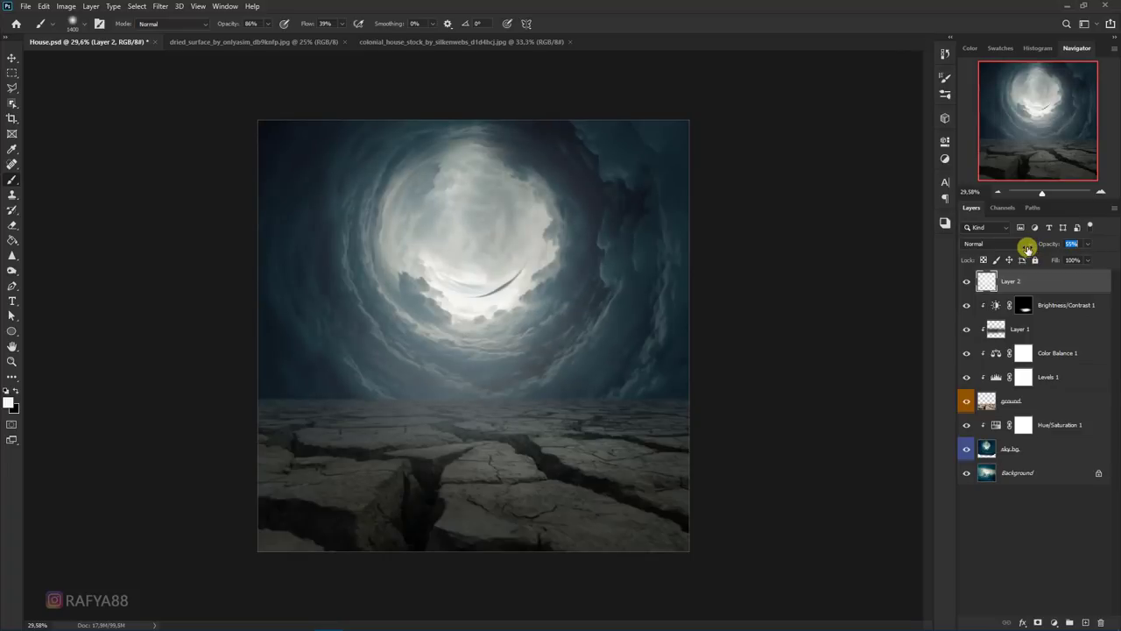
Step: Sample a dark teal from the sky and shade the scene edge and lower-left ground slab
left_click(283, 330, "alt")
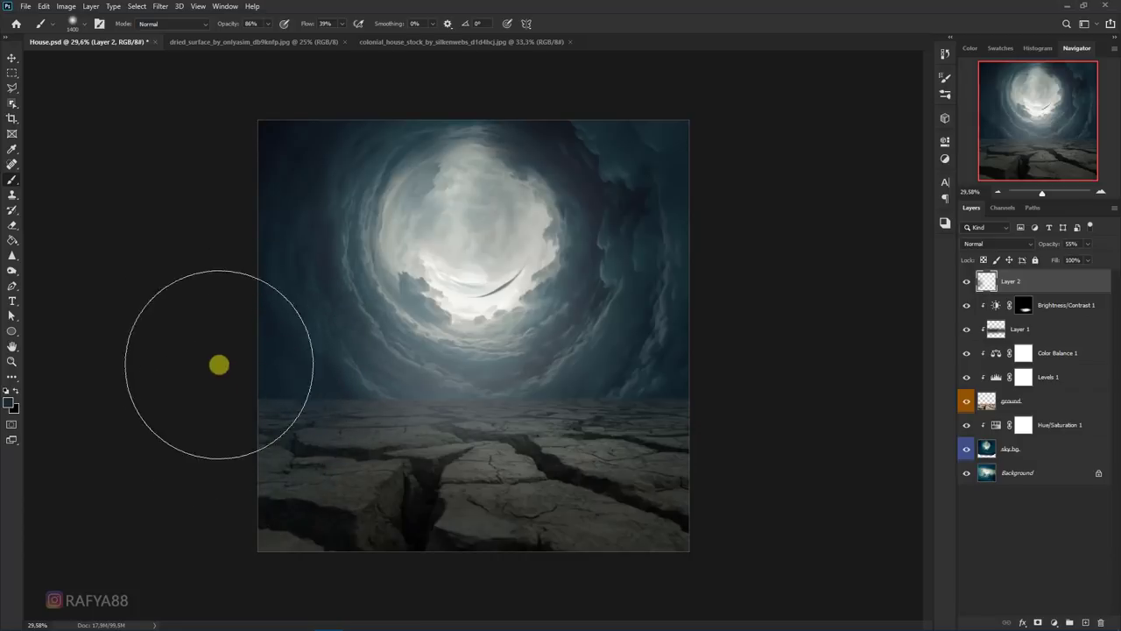
mouse_move(580, 408)
left_mouse_down()
mouse_move(688, 356)
mouse_move(671, 421)
mouse_move(613, 365)
mouse_move(671, 308)
mouse_move(726, 185)
mouse_move(703, 281)
left_mouse_up()
key("bracketleft")
key("bracketleft")
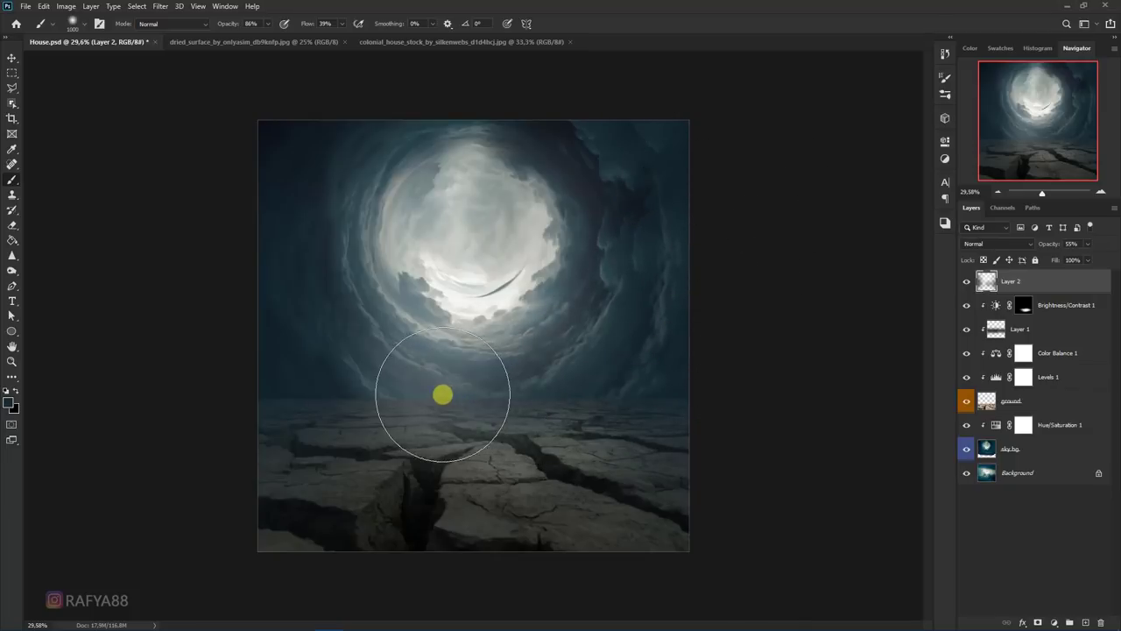
key("bracketleft")
key("ctrl+z")
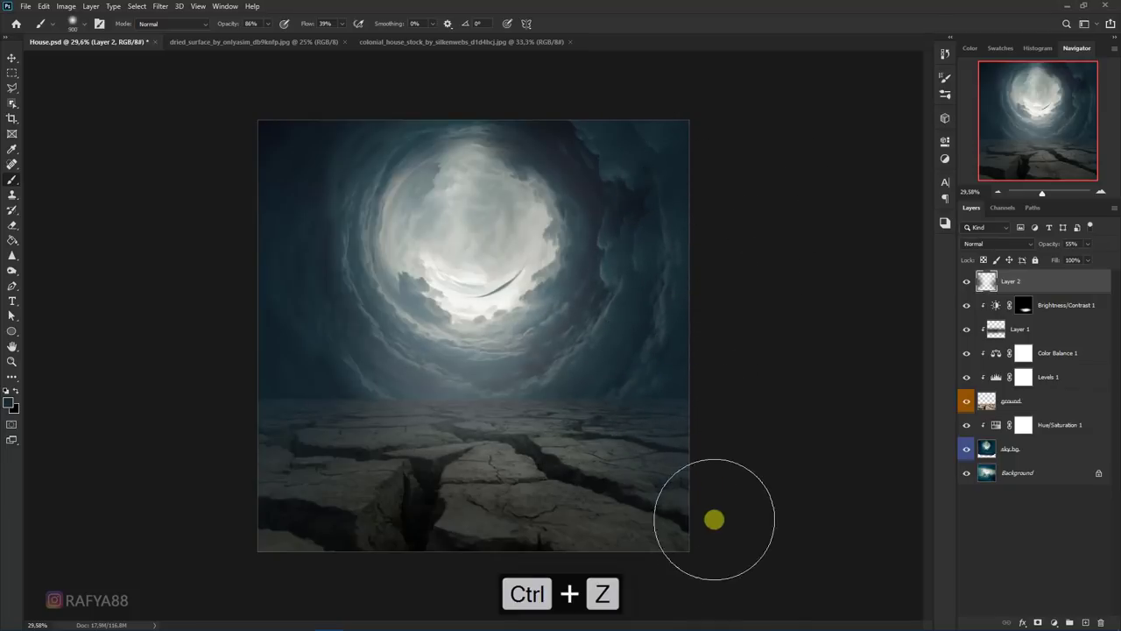
scroll(692, 490, "down", 2)
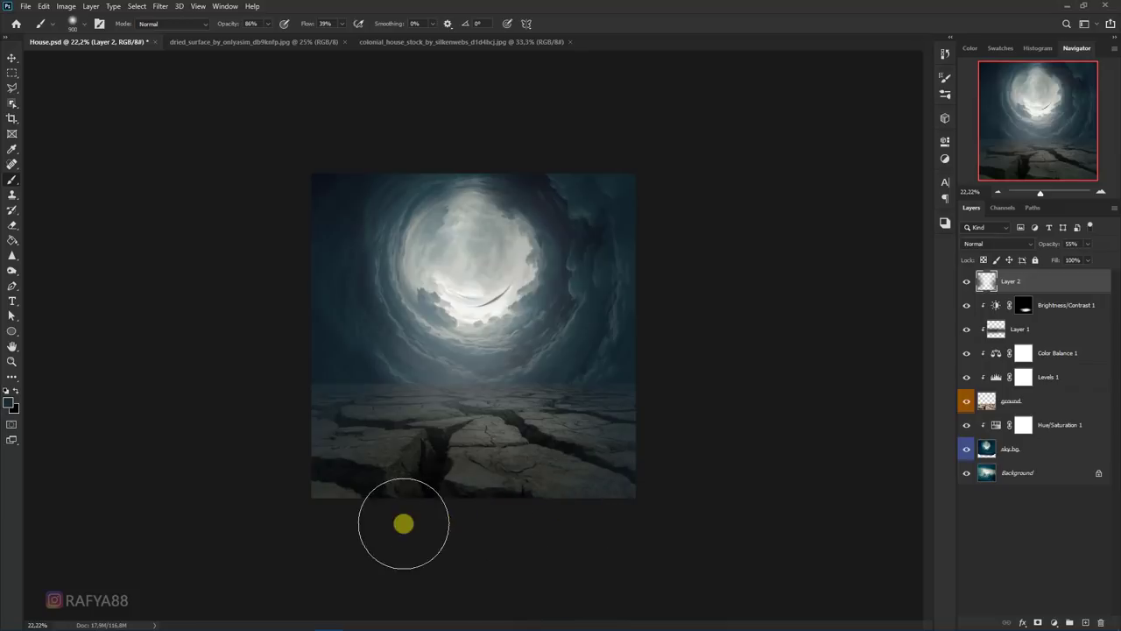
mouse_move(275, 483)
left_mouse_down()
mouse_move(377, 485)
mouse_move(298, 455)
left_mouse_up()
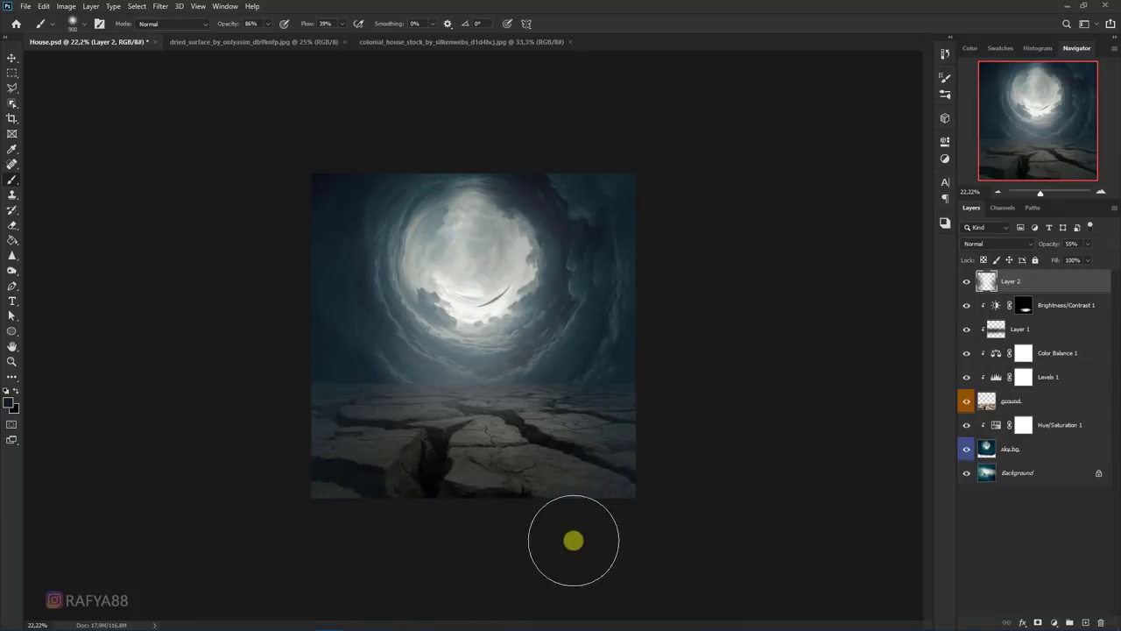
scroll(374, 454, "up", 1)
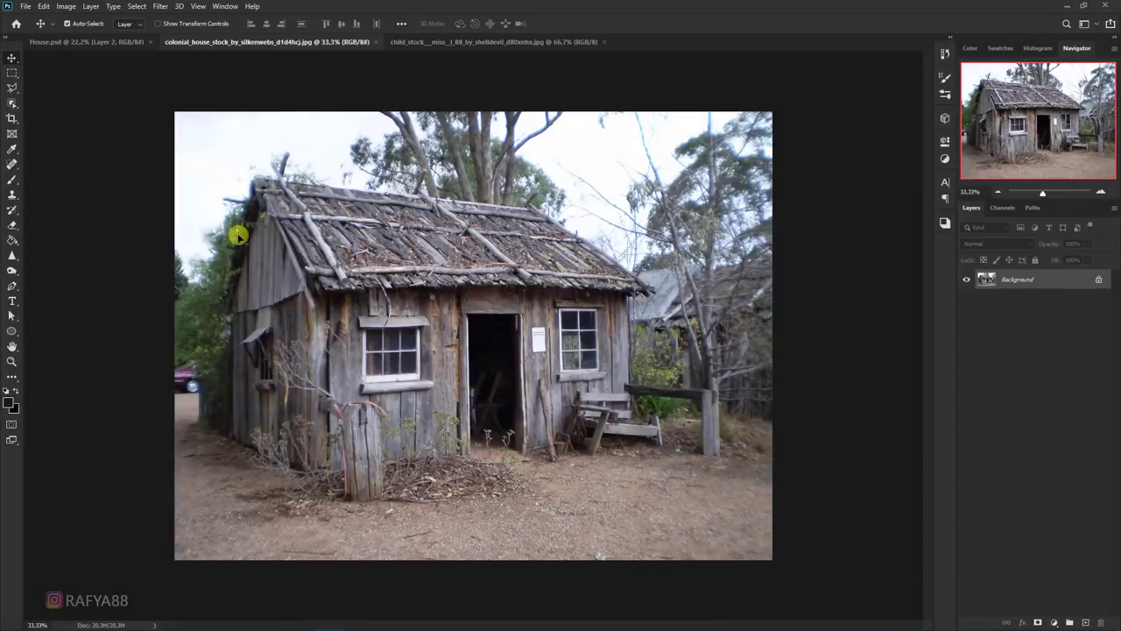
Step: With the Pen tool, zoom in on the house and start the path along the roof and eave
left_click(12, 287)
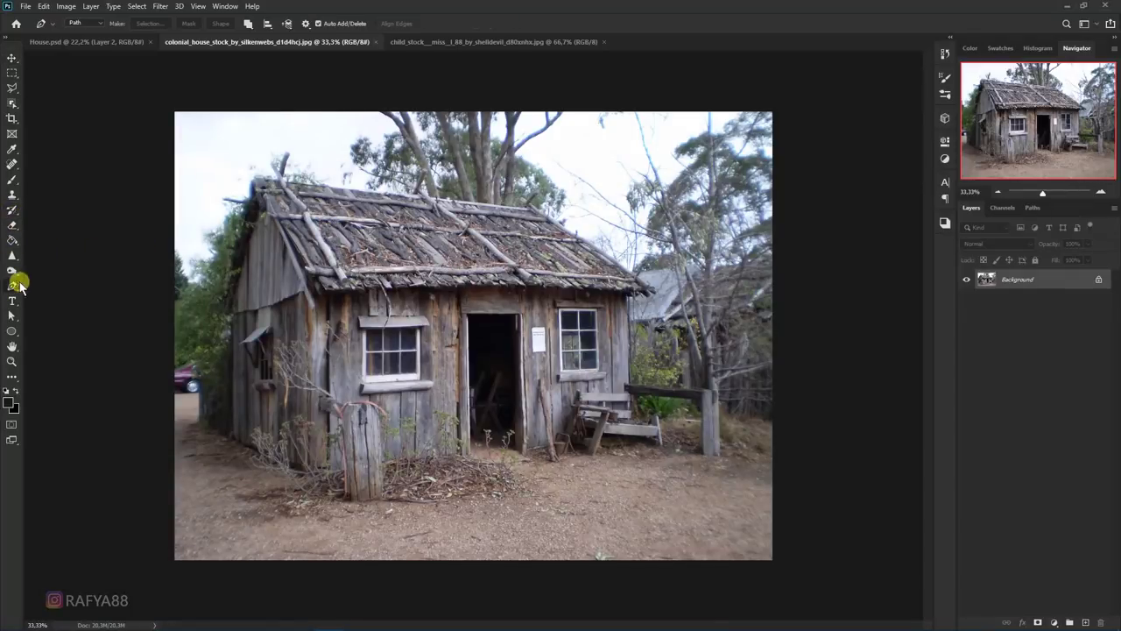
left_click(70, 288)
key("z")
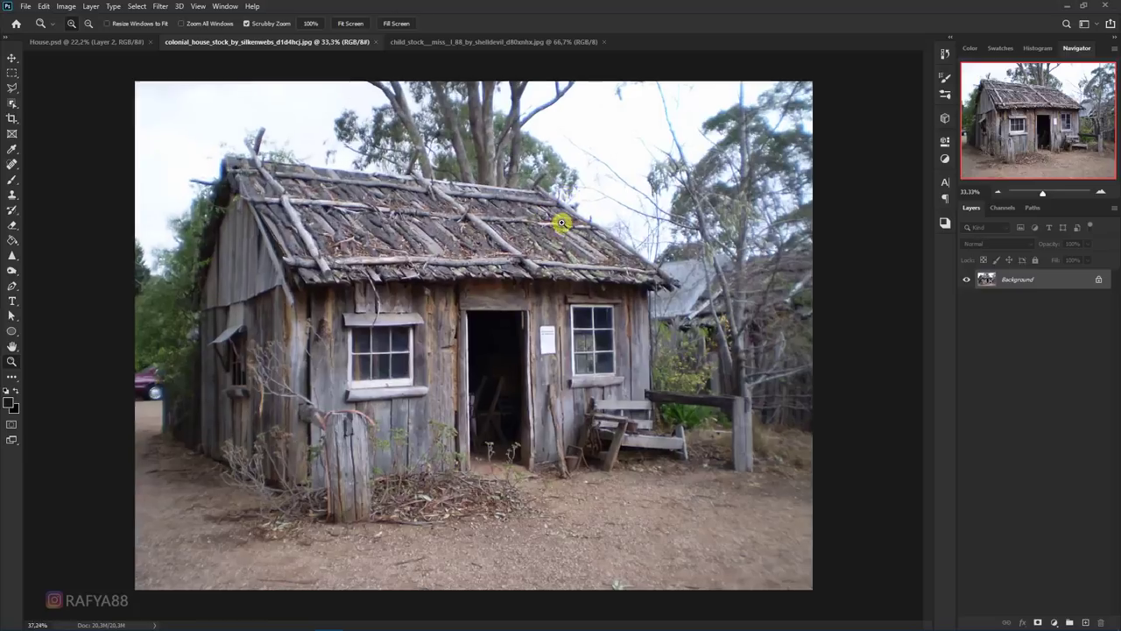
mouse_move(563, 220)
left_mouse_down()
mouse_move(455, 142)
mouse_move(493, 202)
left_mouse_up()
left_click(431, 248)
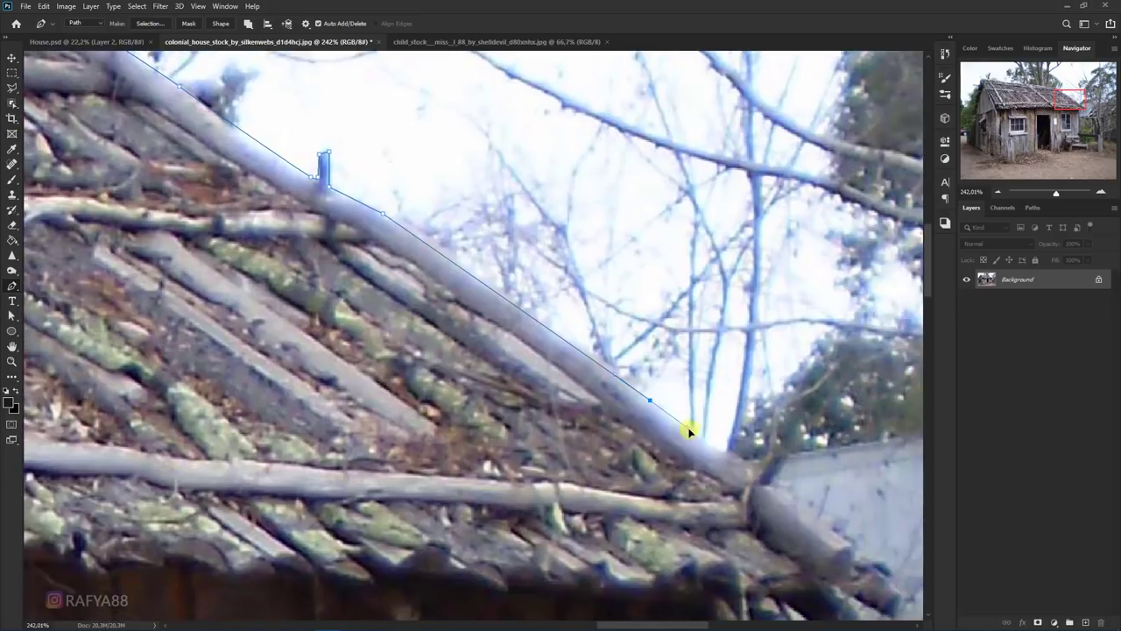
left_click(614, 411)
left_click_drag(613, 486, 608, 253)
left_click(540, 210)
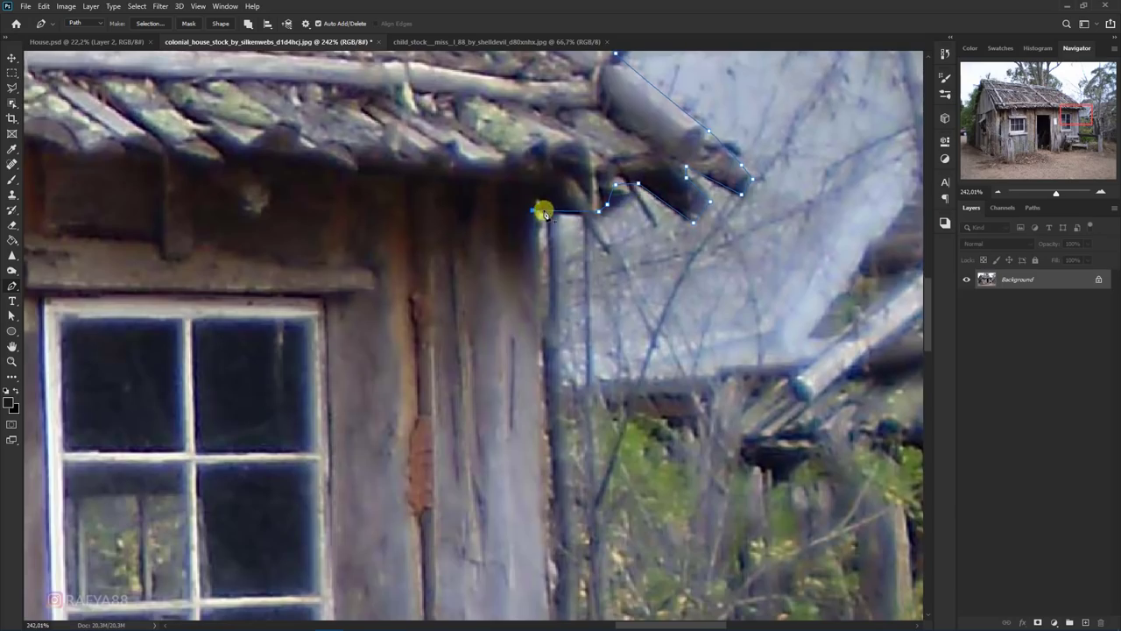
Step: Extend the path along the fence rail, around the post, and down toward the bench
scroll(552, 341, "down", 2)
scroll(572, 578, "up", 2)
scroll(543, 514, "down", 3)
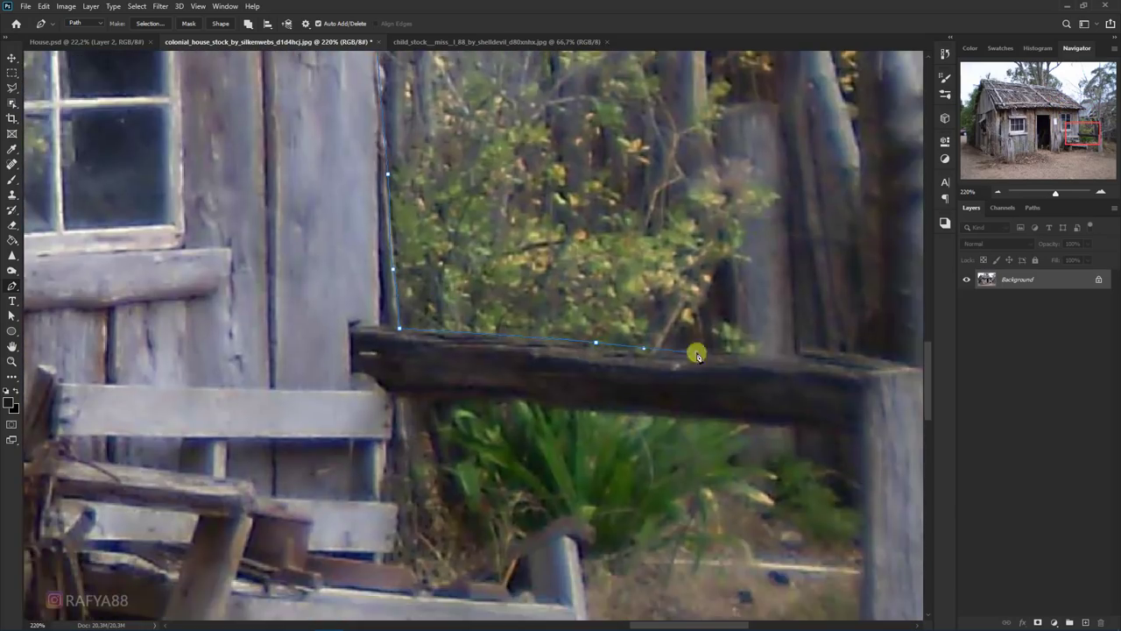
scroll(696, 350, "right", 3)
left_click(662, 321)
scroll(704, 375, "down", 3)
left_click_drag(704, 375, 625, 364)
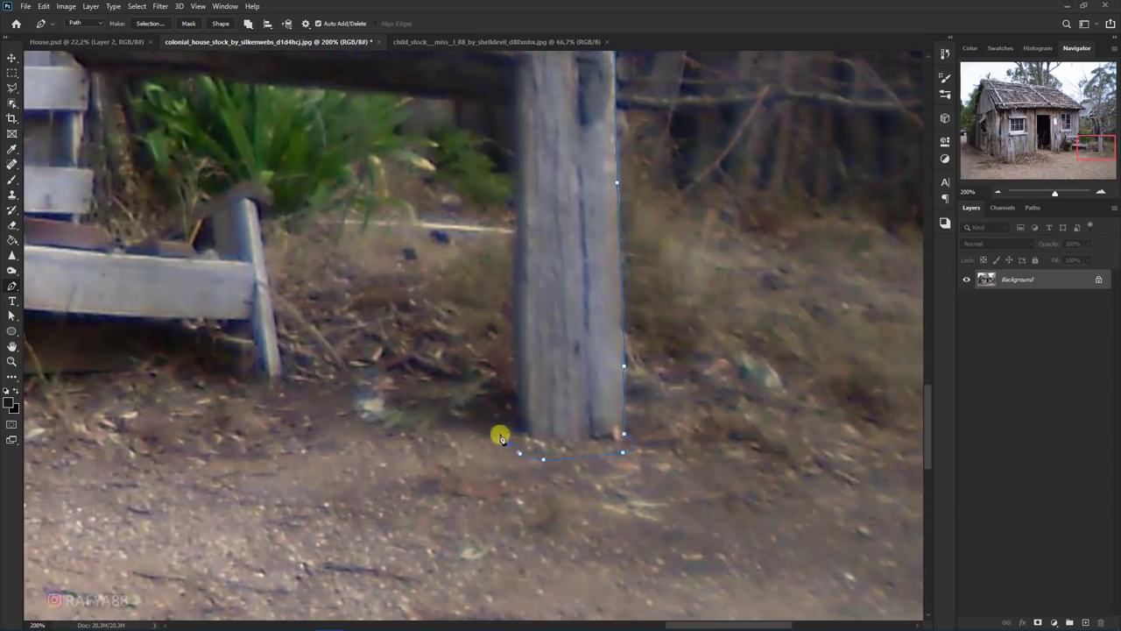
scroll(517, 267, "up", 3)
left_click(516, 247)
left_click(472, 242)
left_click(320, 230)
scroll(426, 262, "left", 3)
left_click(496, 391)
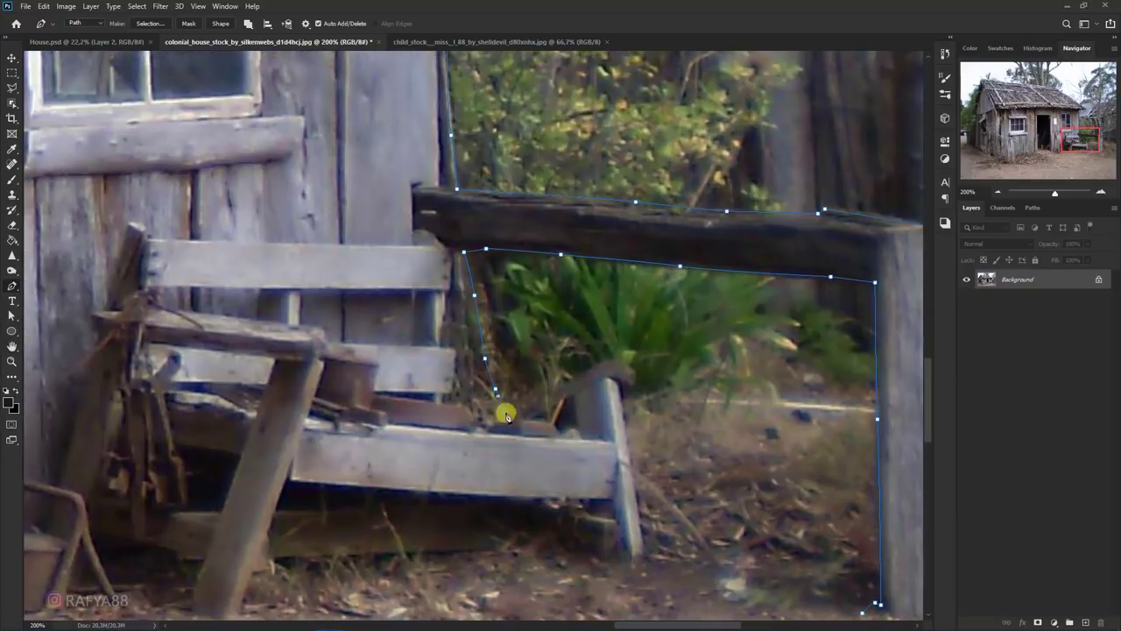
Step: Continue the path up the house's left wall to the roof corner, fixing a misplaced point
scroll(493, 367, "down", 3)
scroll(220, 483, "left", 5)
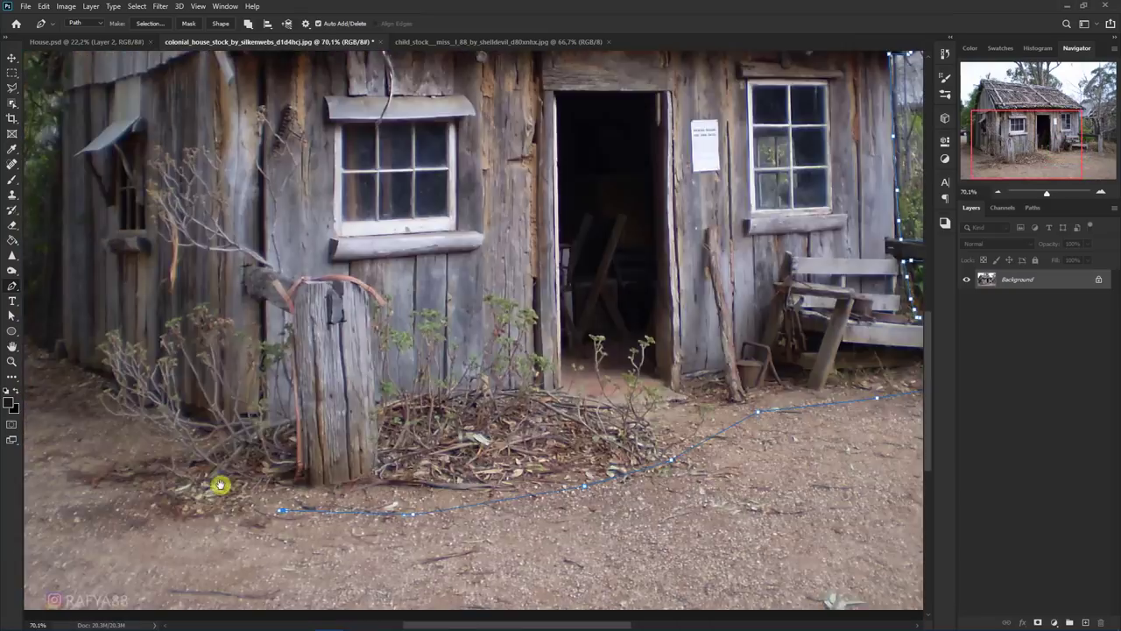
scroll(313, 455, "up", 3)
left_click_drag(293, 482, 293, 444)
scroll(300, 263, "up", 3)
scroll(340, 333, "up", 3)
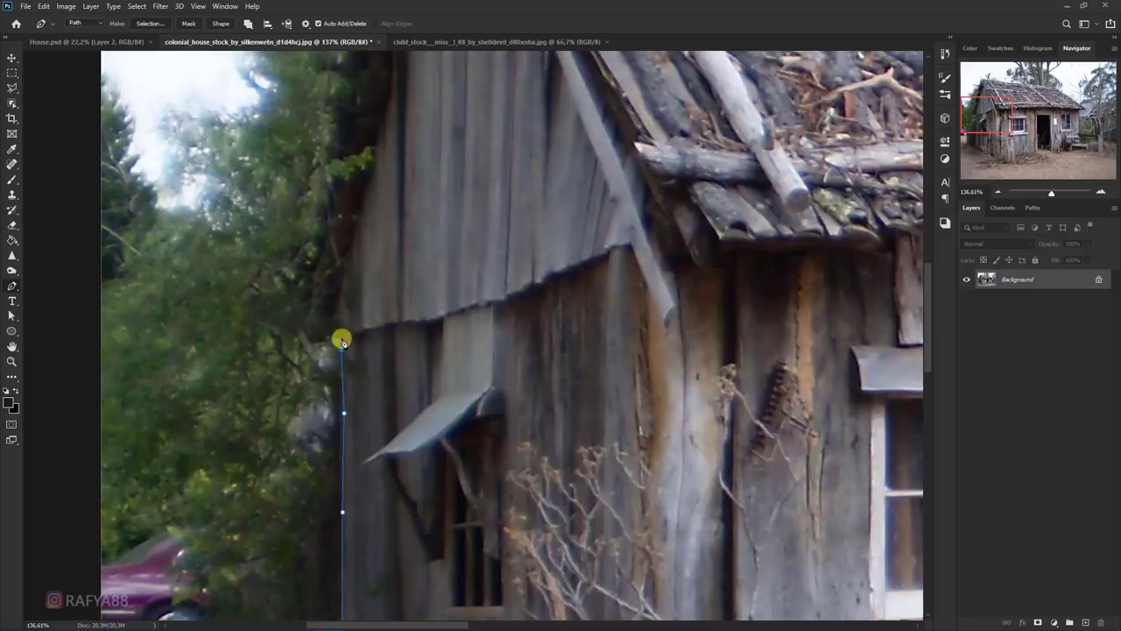
left_click(341, 333)
scroll(341, 248, "up", 3)
key("ctrl+z")
scroll(383, 350, "up", 3)
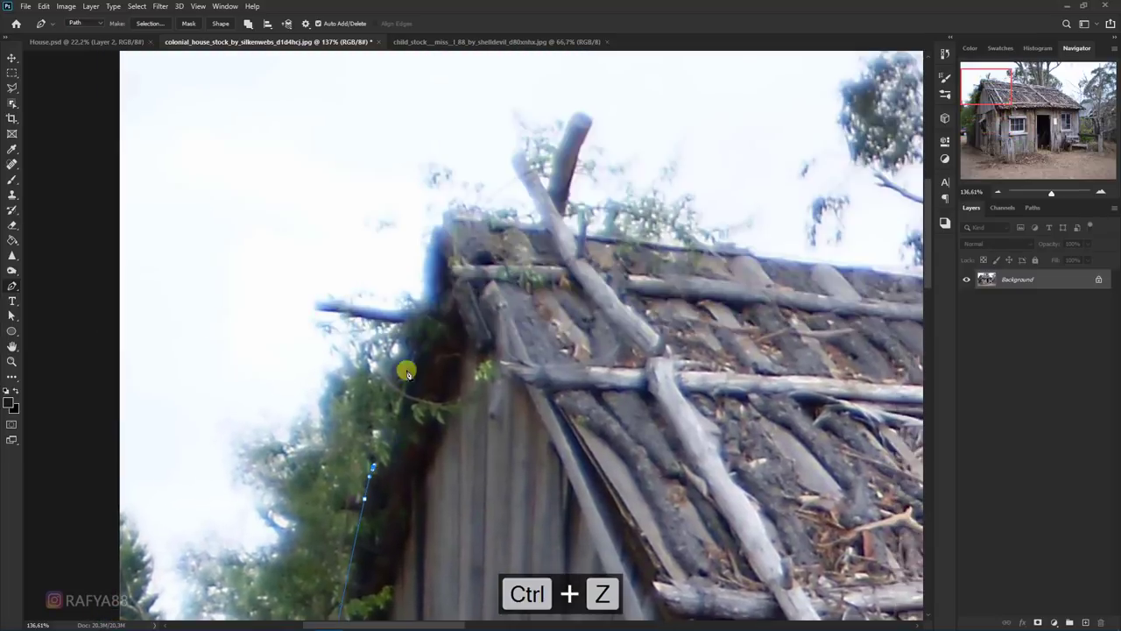
scroll(406, 368, "up", 2)
left_click(415, 375)
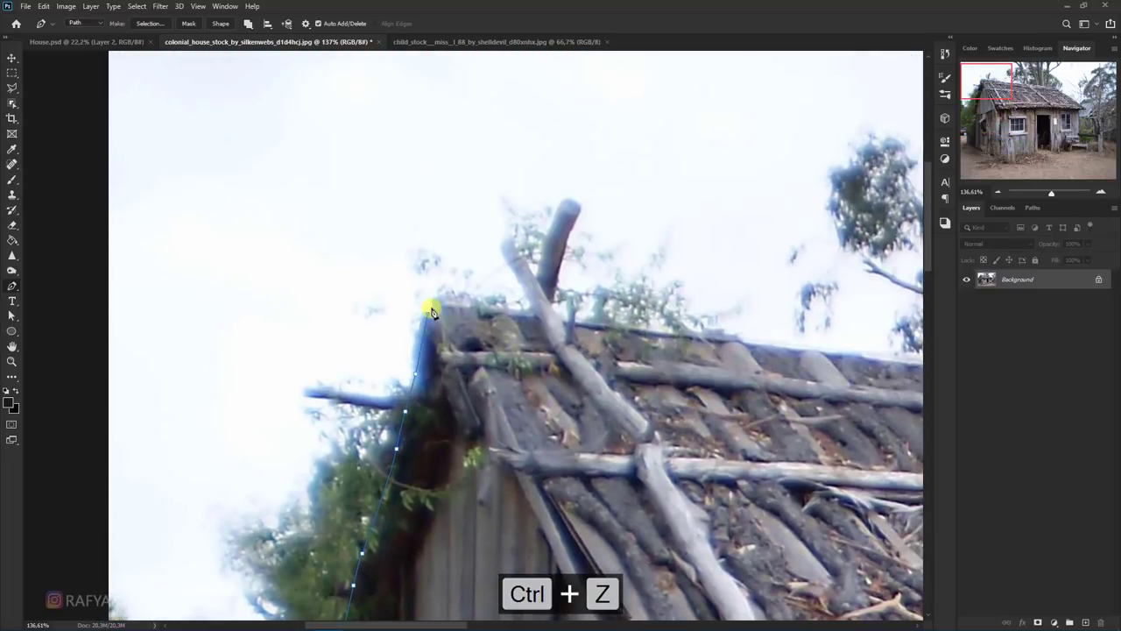
Step: Close the path around the roof stick and along the roof ridge, then fit the photo in view
left_click(573, 212)
left_click(558, 256)
scroll(561, 263, "right", 5)
left_click(671, 371)
scroll(671, 371, "right", 3)
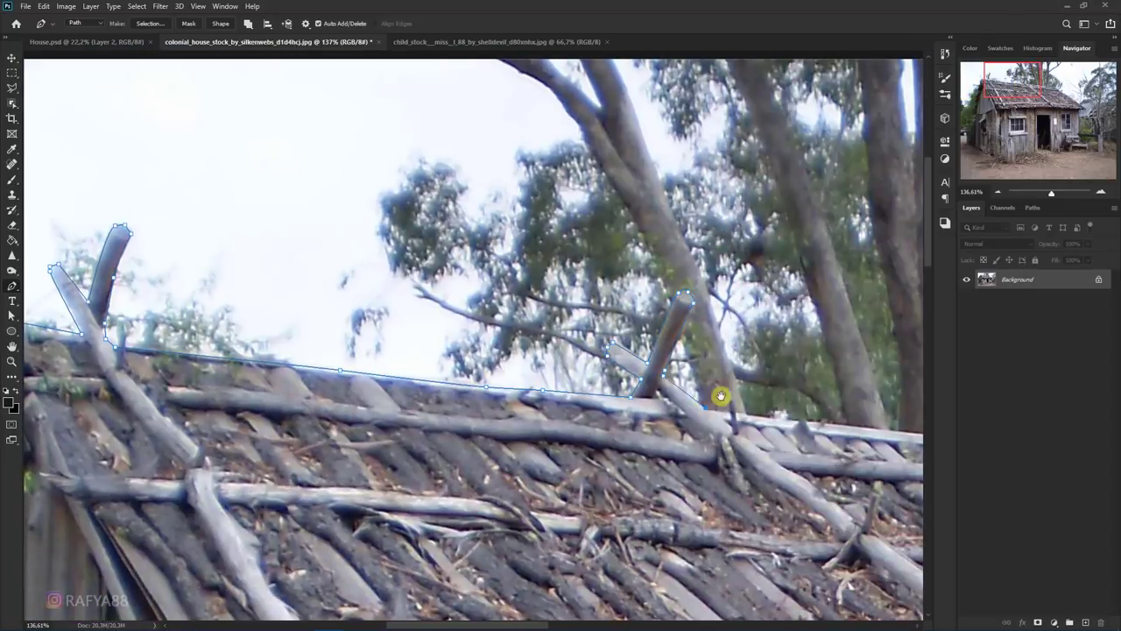
scroll(720, 396, "right", 5)
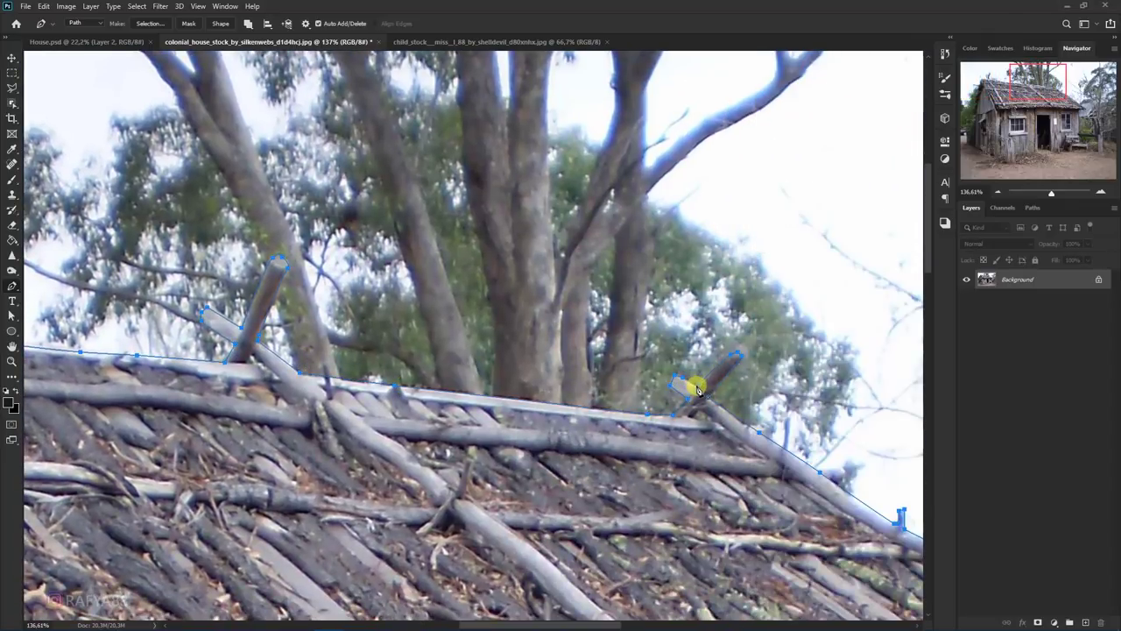
key("ctrl+0")
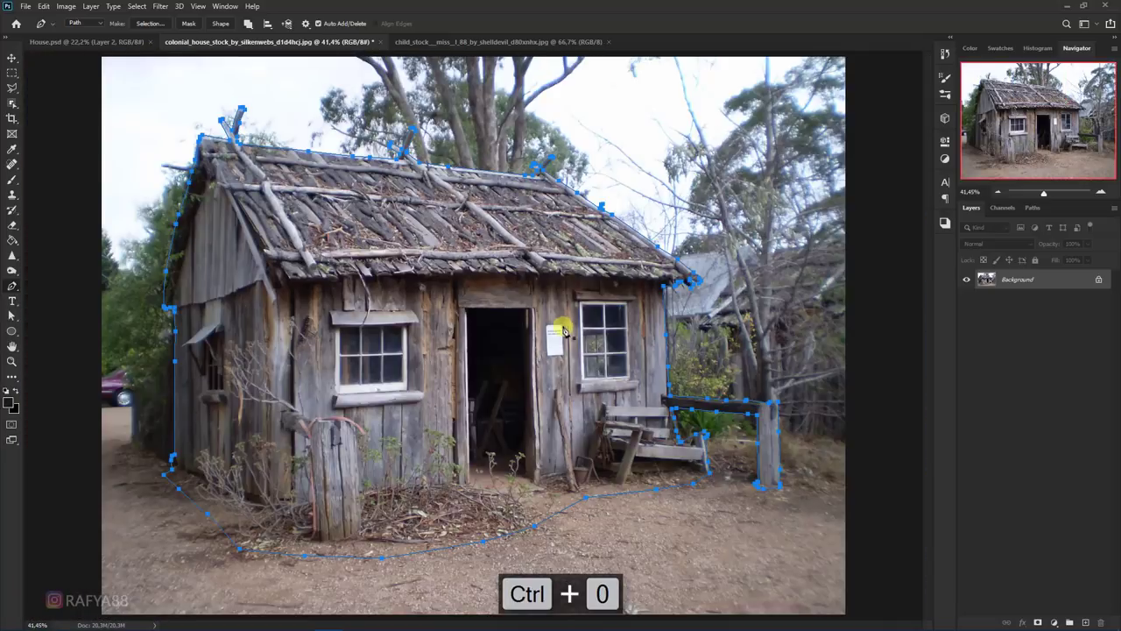
Step: Turn the house path into a 0-feather selection and add a layer mask from it
right_click(562, 324)
left_click(596, 374)
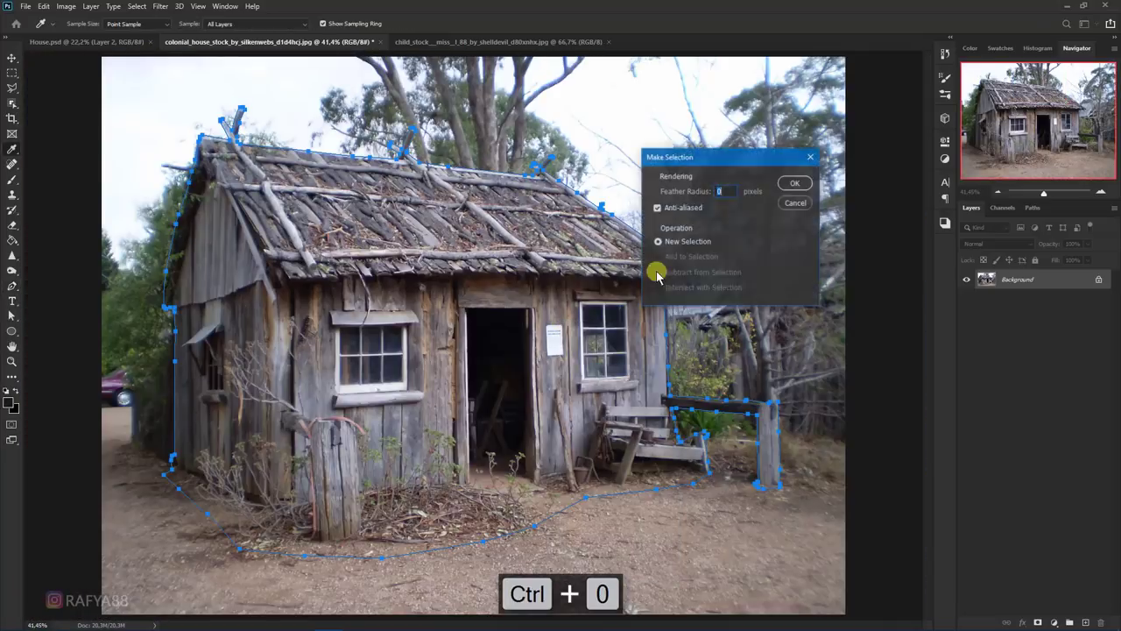
left_click(791, 188)
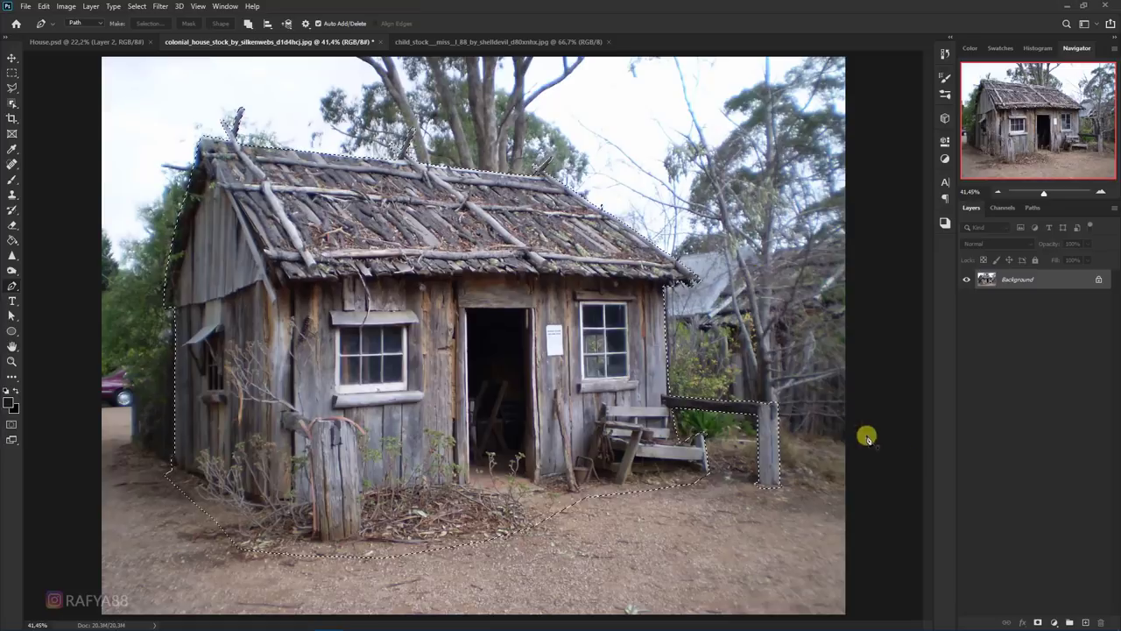
left_click(1038, 623)
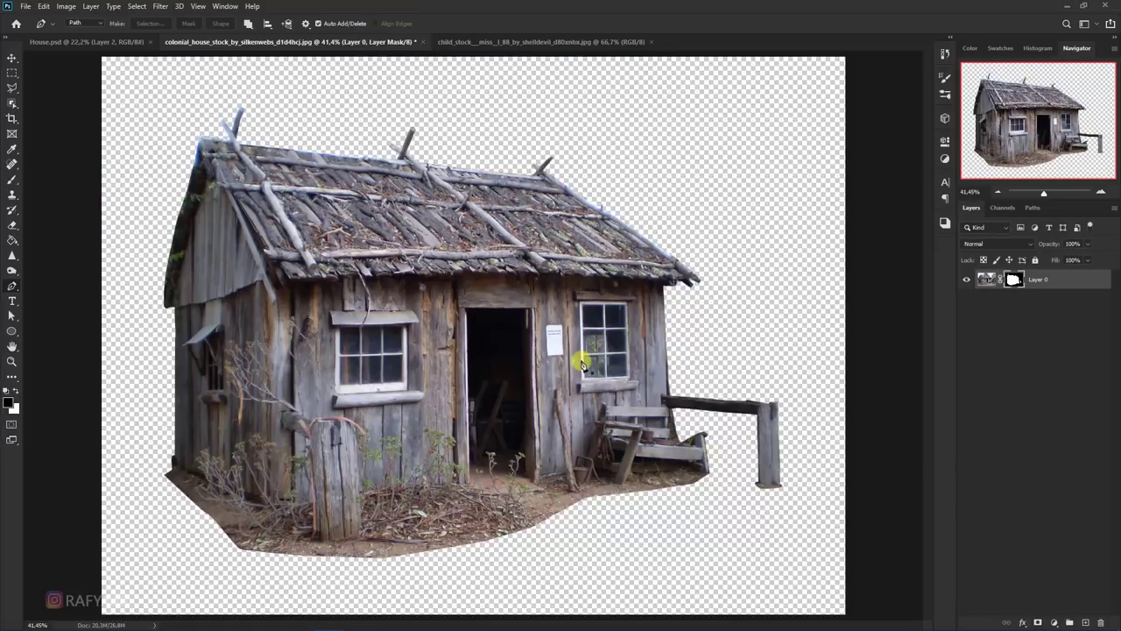
scroll(594, 356, "down", 2)
scroll(369, 195, "up", 1)
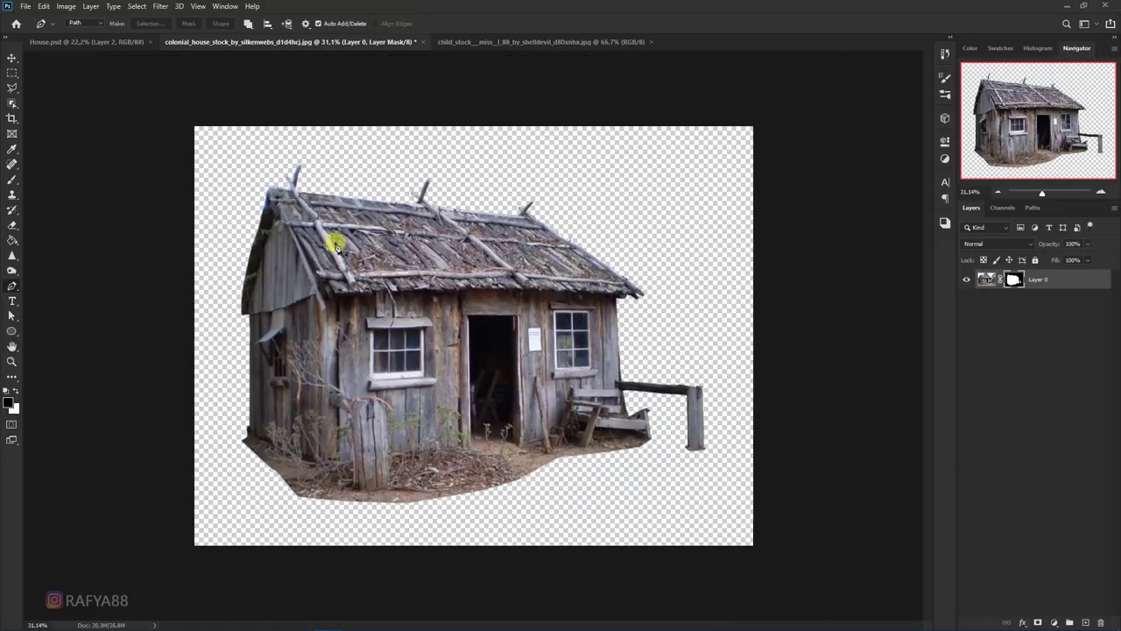
left_click(12, 58)
Step: Drop the house cut-out into House.psd and scale it to about 52%, left of centre on the ground
mouse_move(376, 238)
left_mouse_down()
mouse_move(121, 40)
mouse_move(476, 353)
left_mouse_up()
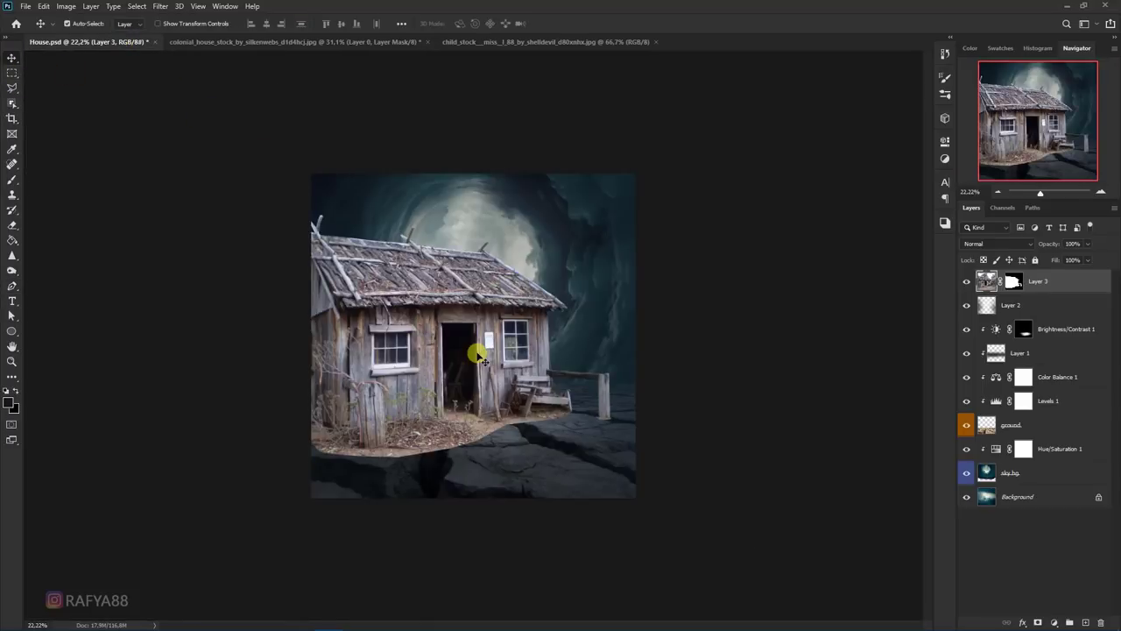
scroll(491, 351, "up", 1)
key("ctrl+t")
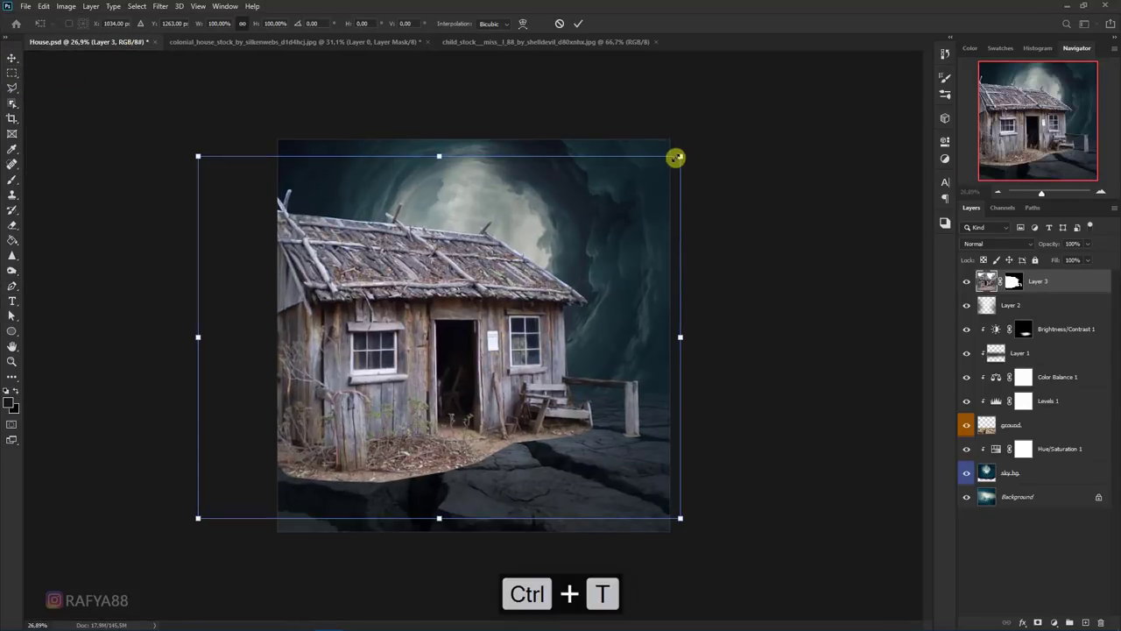
mouse_move(679, 156)
left_mouse_down()
mouse_move(515, 274)
mouse_move(501, 327)
mouse_move(506, 313)
mouse_move(520, 323)
left_mouse_up()
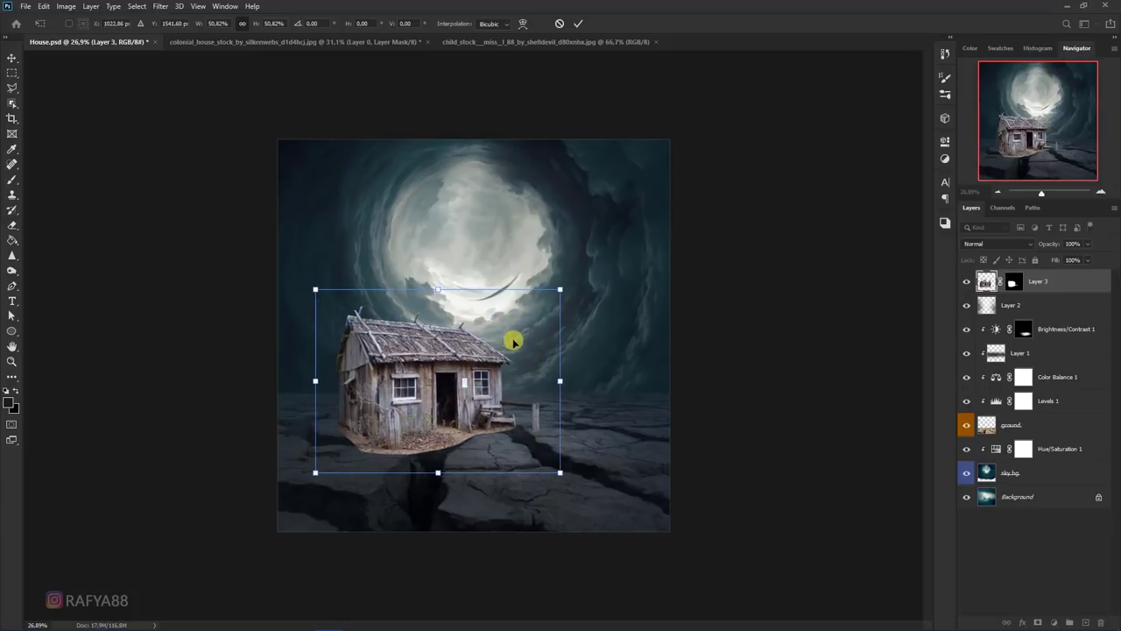
scroll(447, 417, "up", 2)
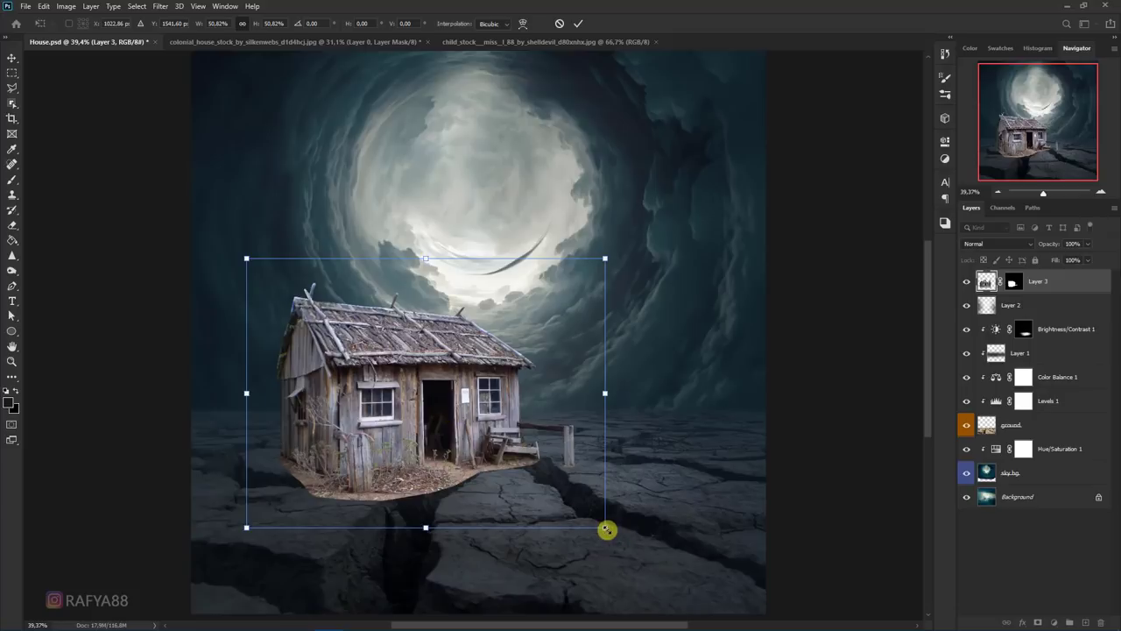
left_click_drag(607, 530, 576, 505)
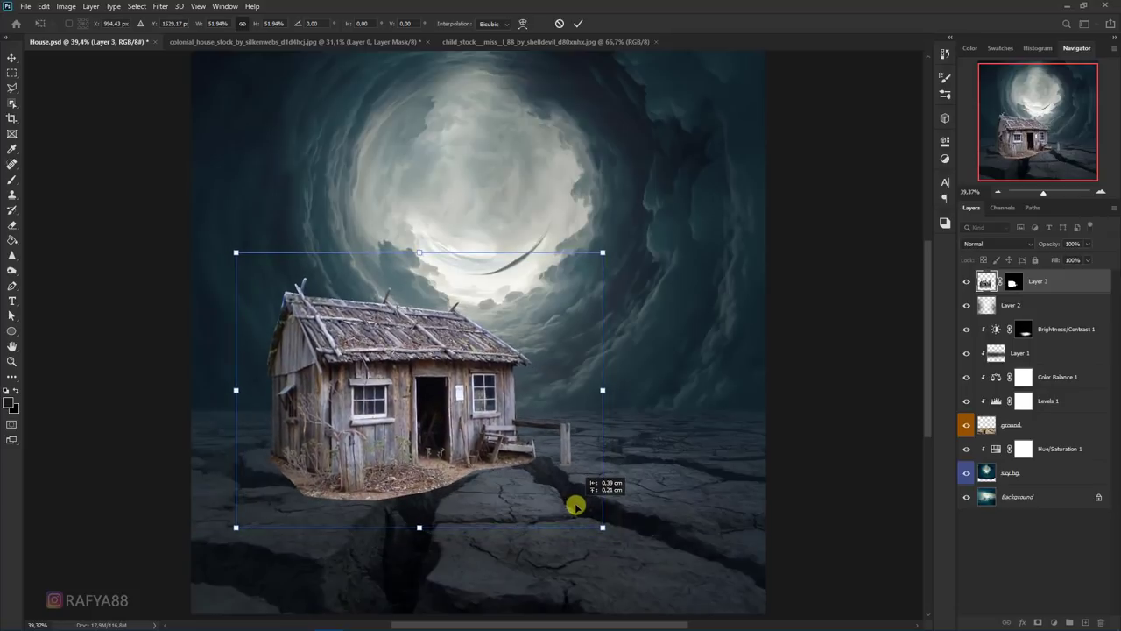
mouse_move(575, 505)
left_mouse_down()
mouse_move(556, 487)
mouse_move(571, 495)
left_mouse_up()
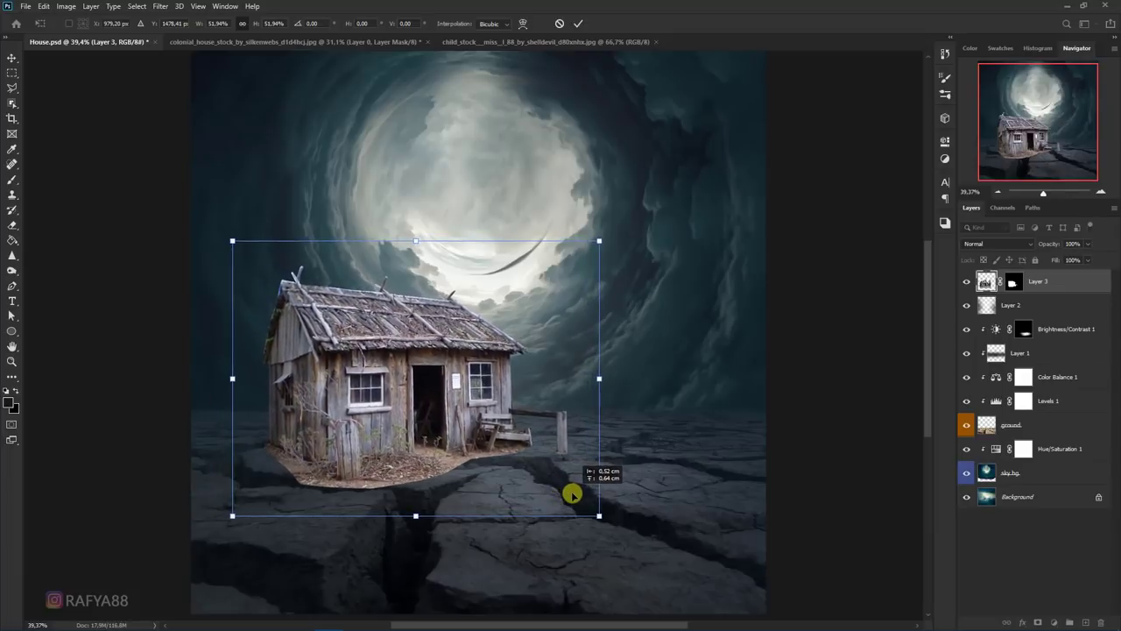
scroll(543, 425, "down", 3, "alt")
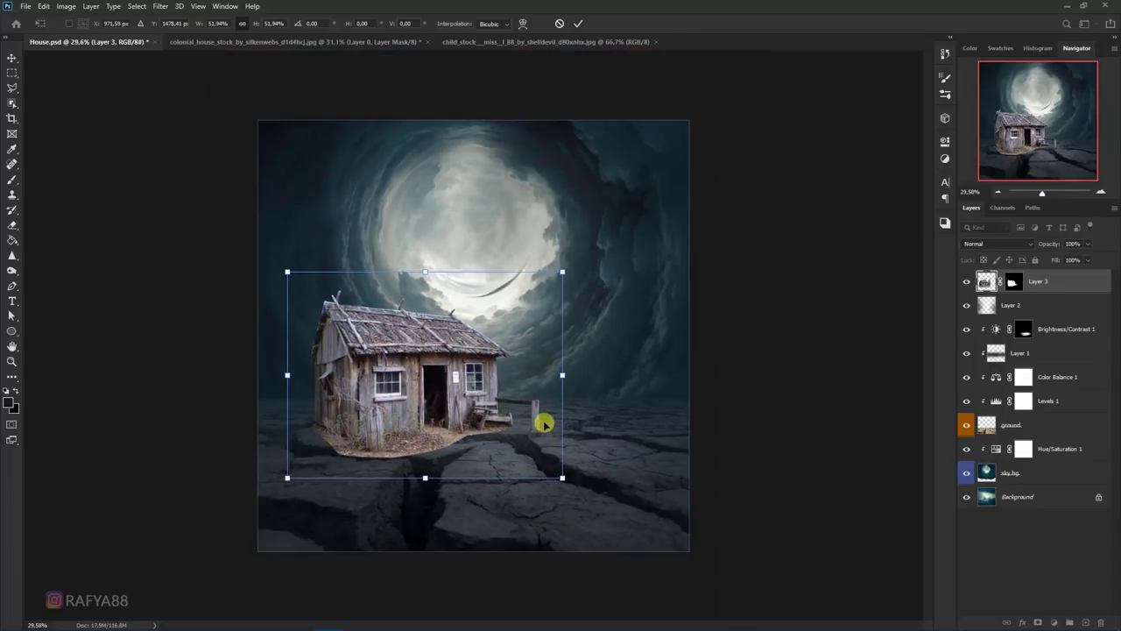
key("Return")
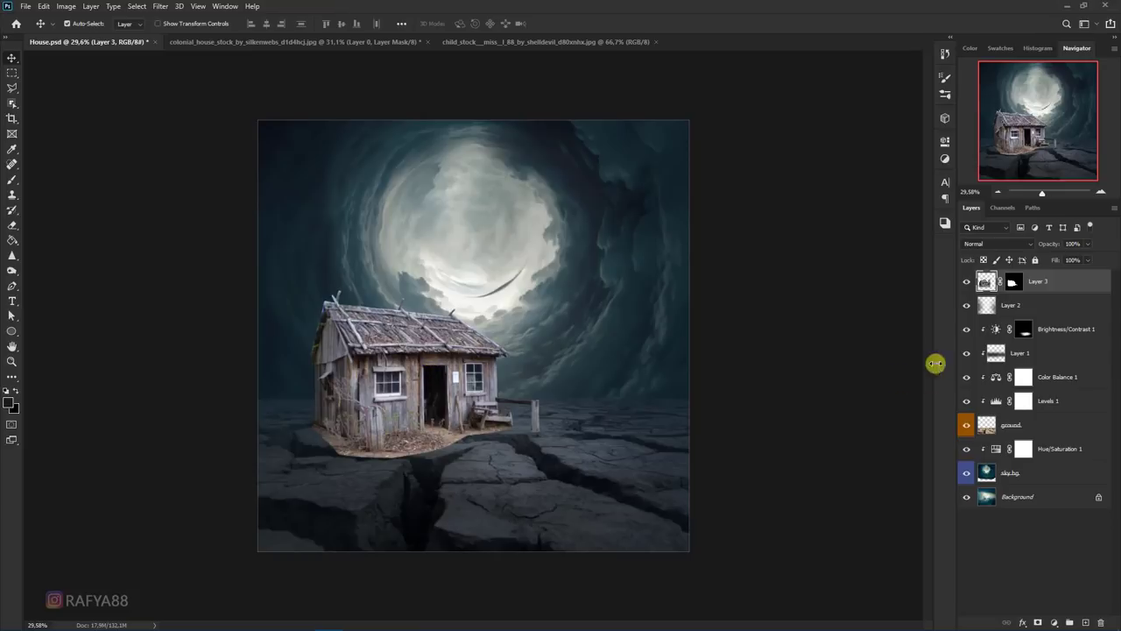
Step: Rename Layer 3 to 'house' and give it a red colour label
double_click(1036, 281)
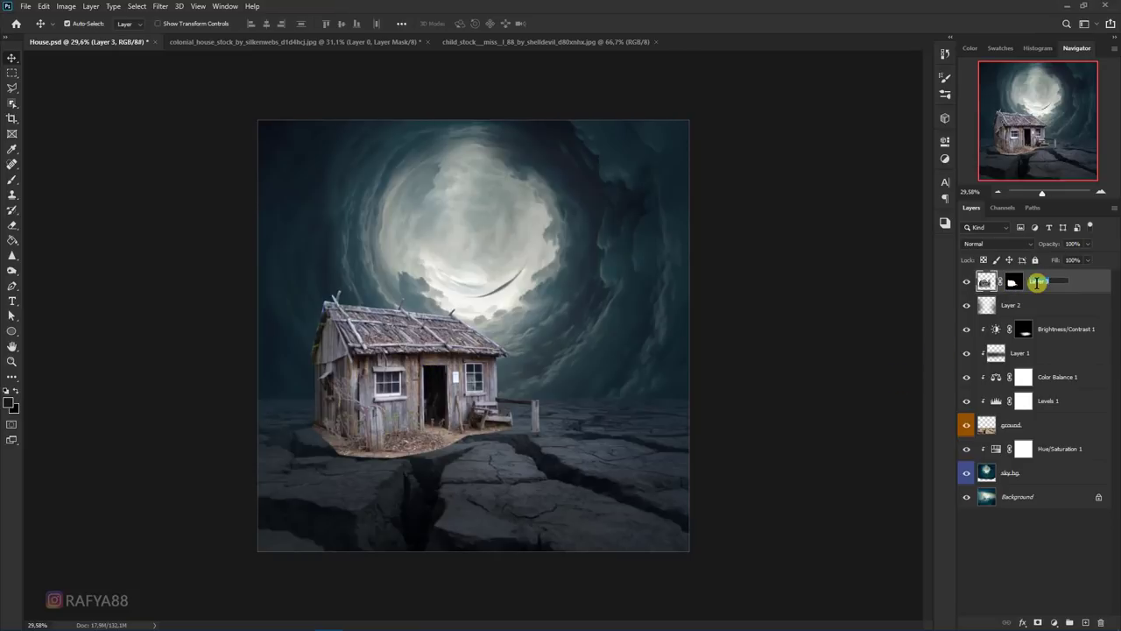
type("house")
key("Return")
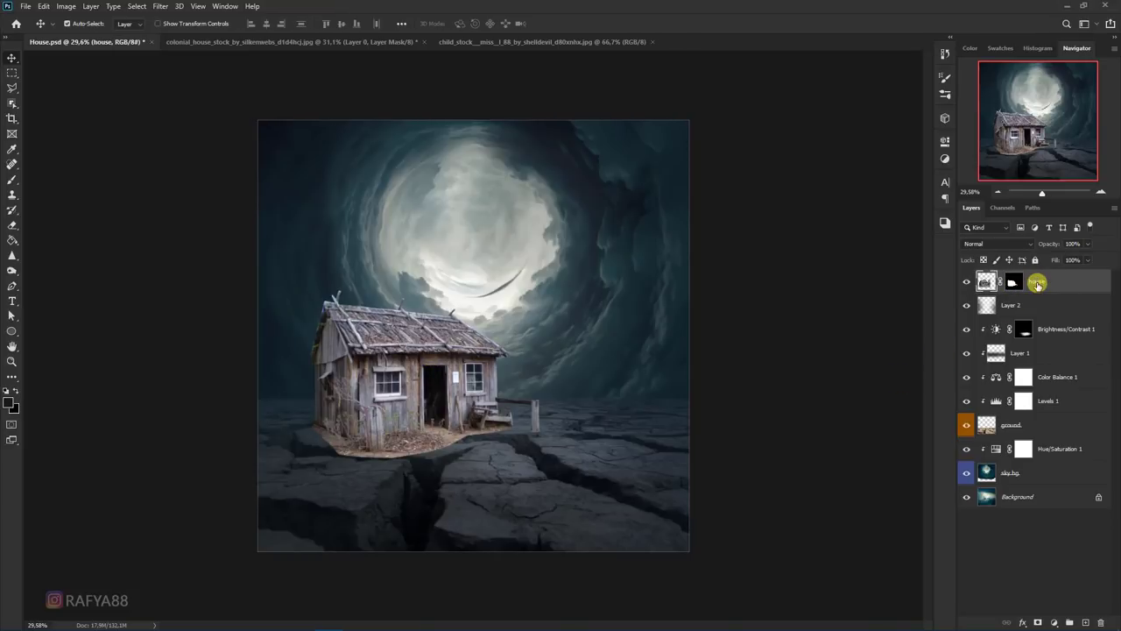
right_click(1037, 283)
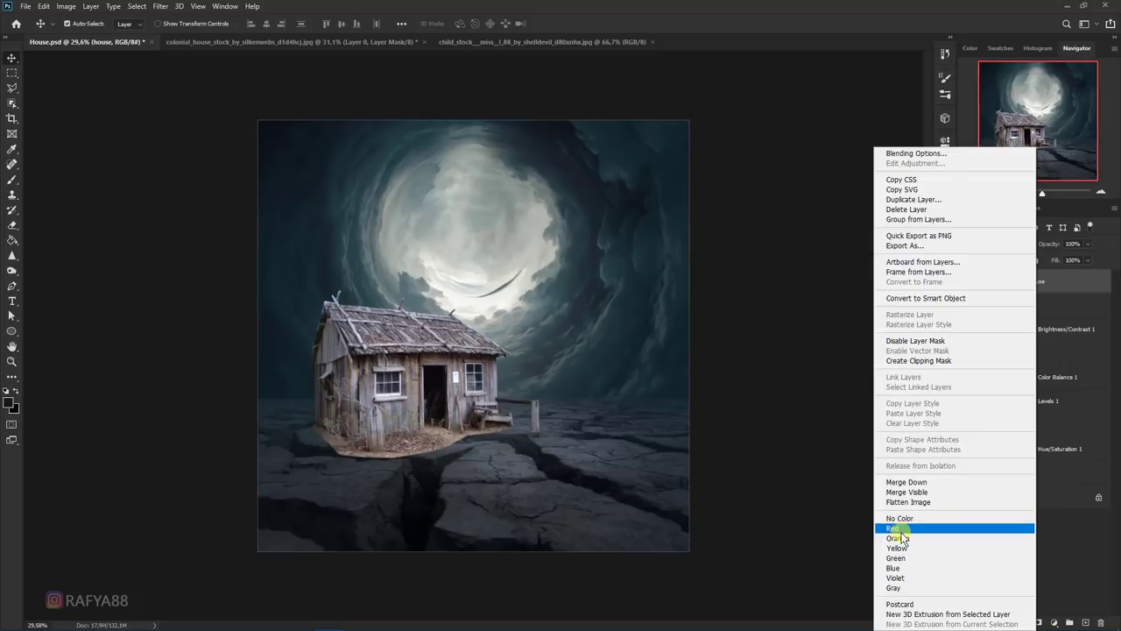
left_click(901, 587)
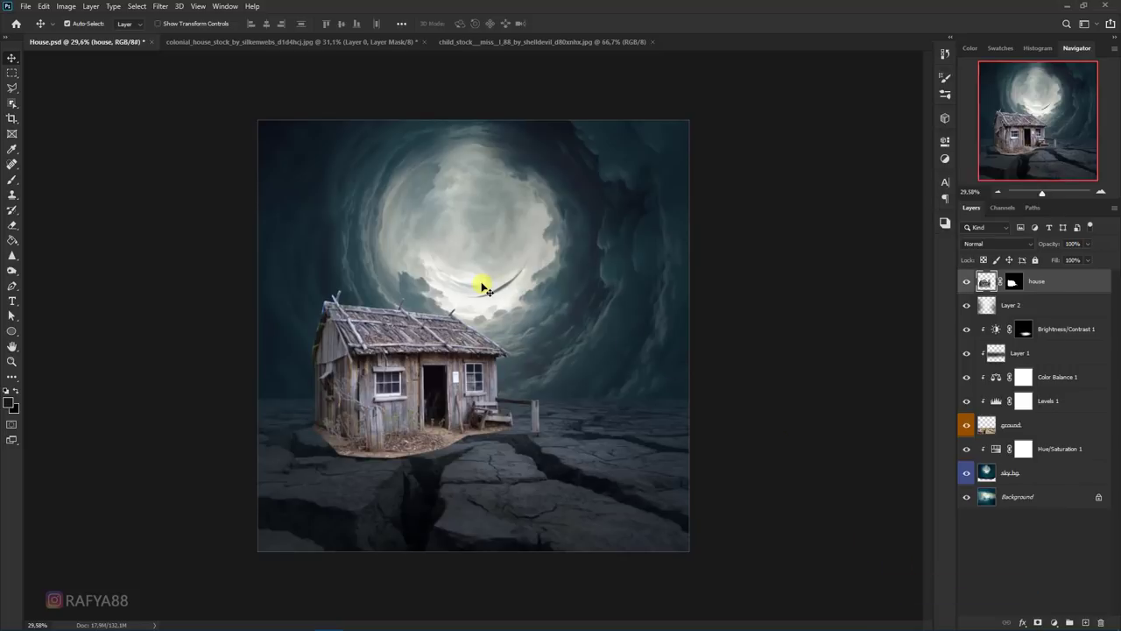
scroll(377, 393, "up", 3)
scroll(371, 396, "up", 1)
scroll(444, 371, "up", 2)
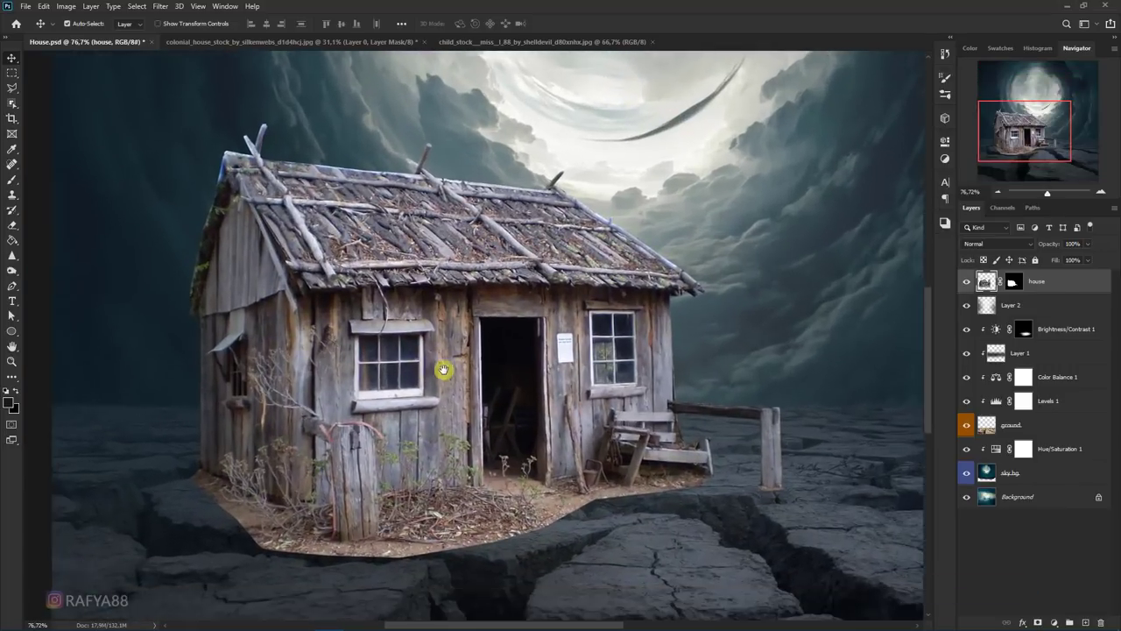
Step: Target the house layer mask with a smaller black Brush
left_click(1016, 282)
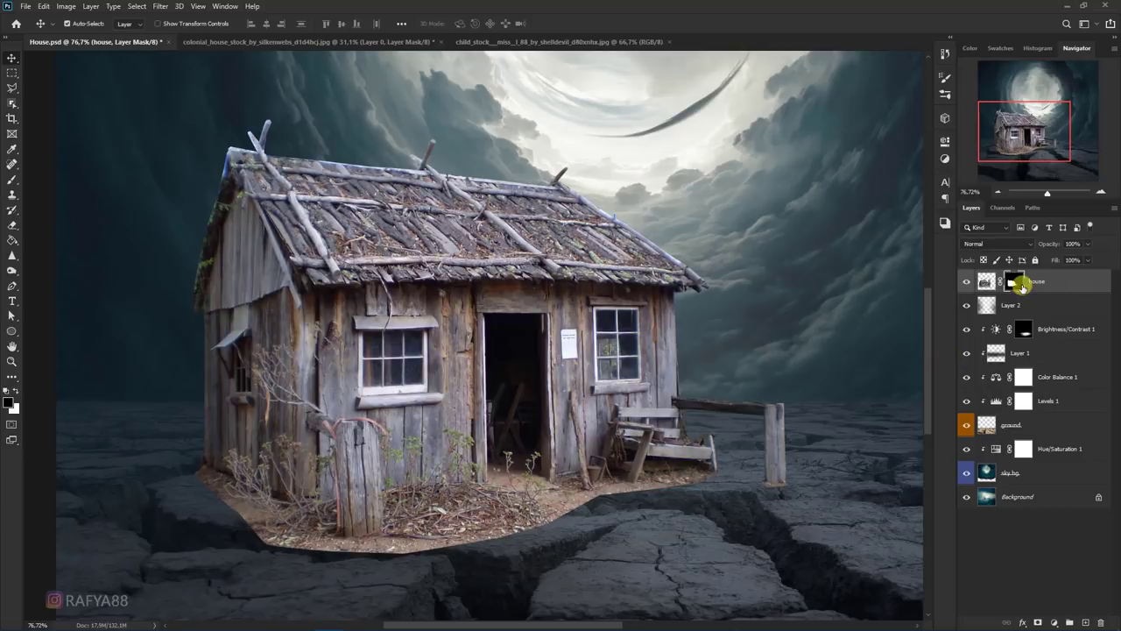
left_click(12, 180)
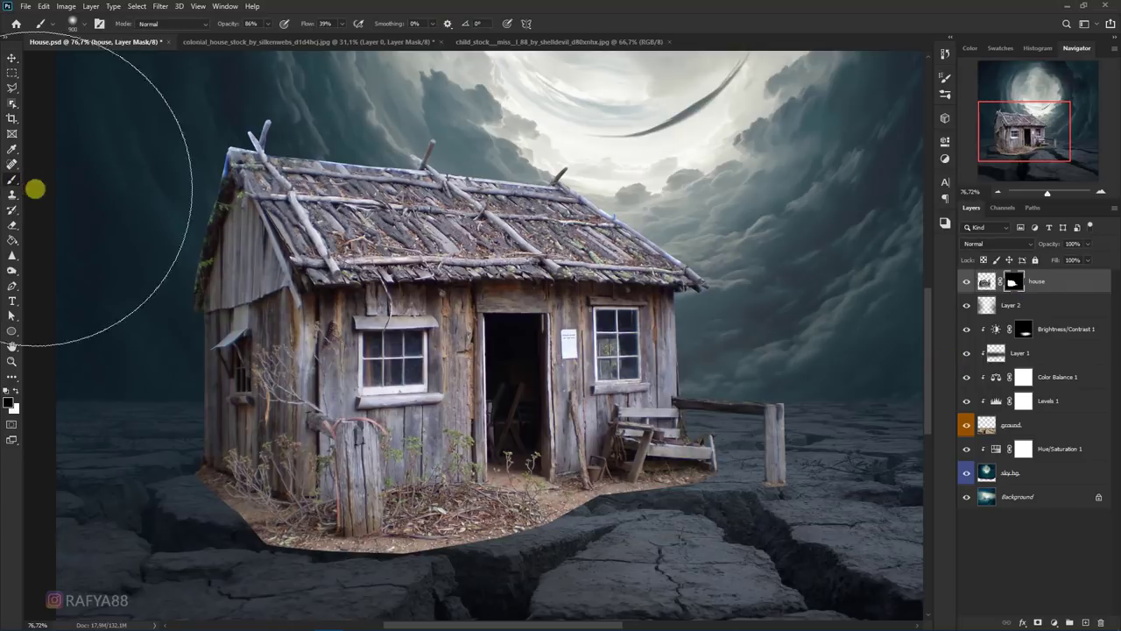
left_click(16, 391)
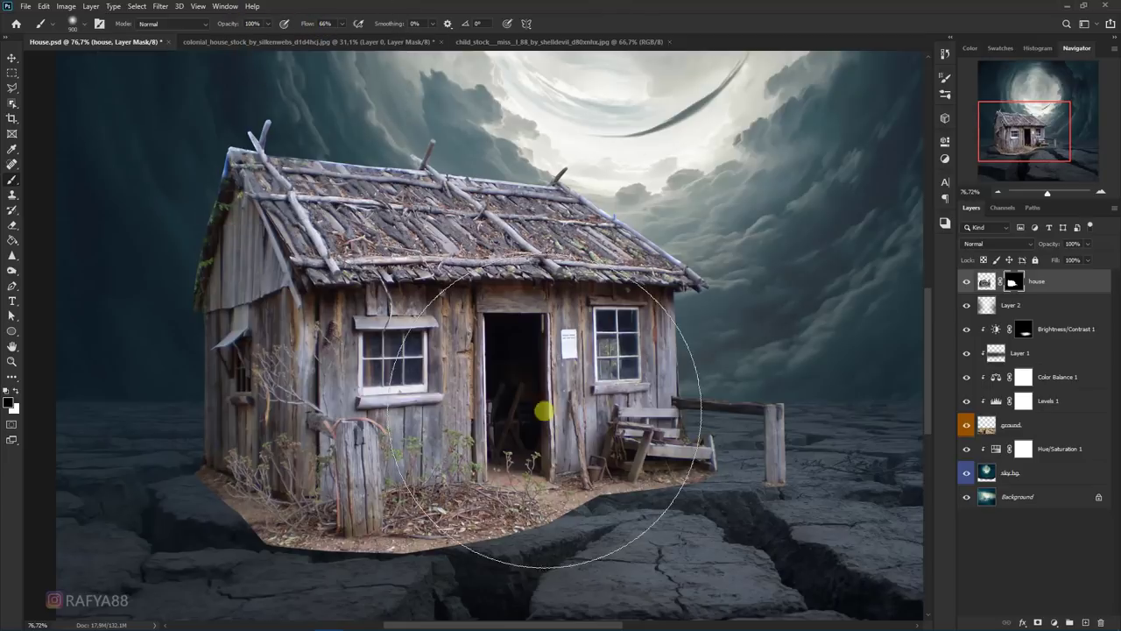
scroll(767, 499, "up", 5)
scroll(778, 502, "down", 1)
key("bracketleft")
key("bracketleft")
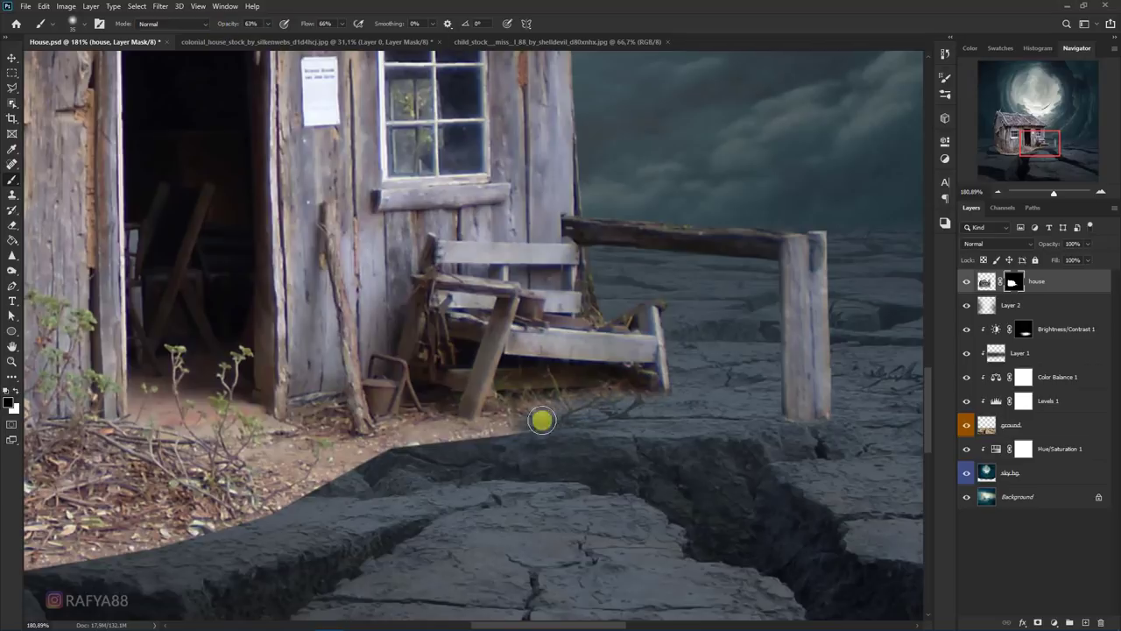
Step: Paint along the dirt base's edge so it fades into the cracked ground
mouse_move(542, 420)
left_mouse_down()
mouse_move(439, 453)
mouse_move(482, 446)
mouse_move(426, 446)
mouse_move(332, 474)
mouse_move(319, 458)
mouse_move(409, 456)
left_mouse_up()
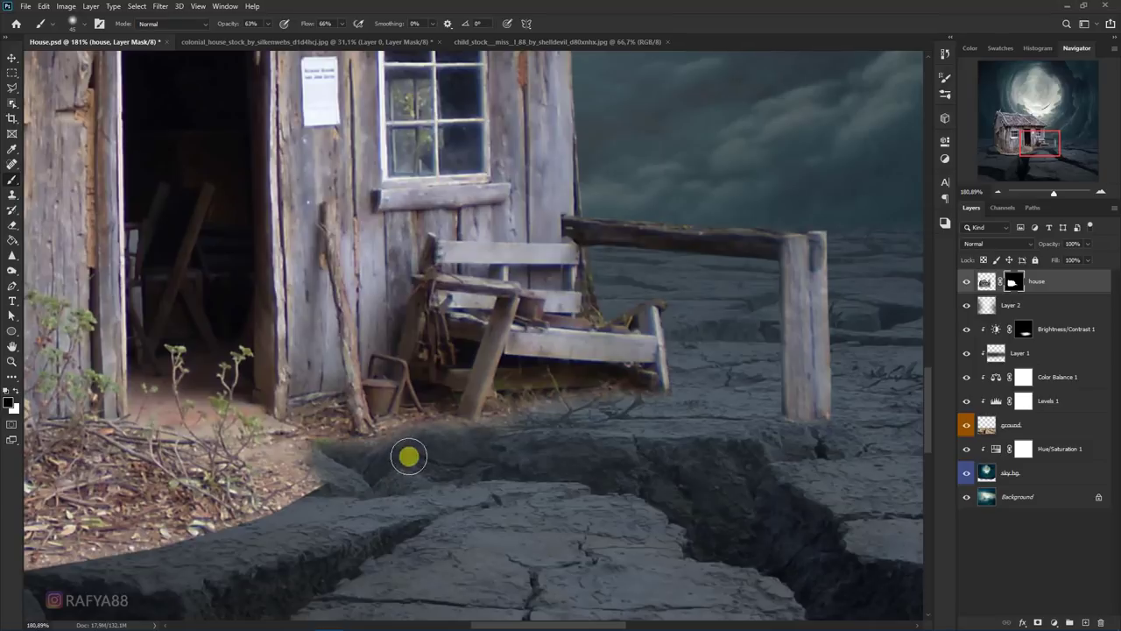
mouse_move(303, 474)
left_mouse_down()
mouse_move(268, 501)
mouse_move(280, 521)
left_mouse_up()
key("ctrl+0")
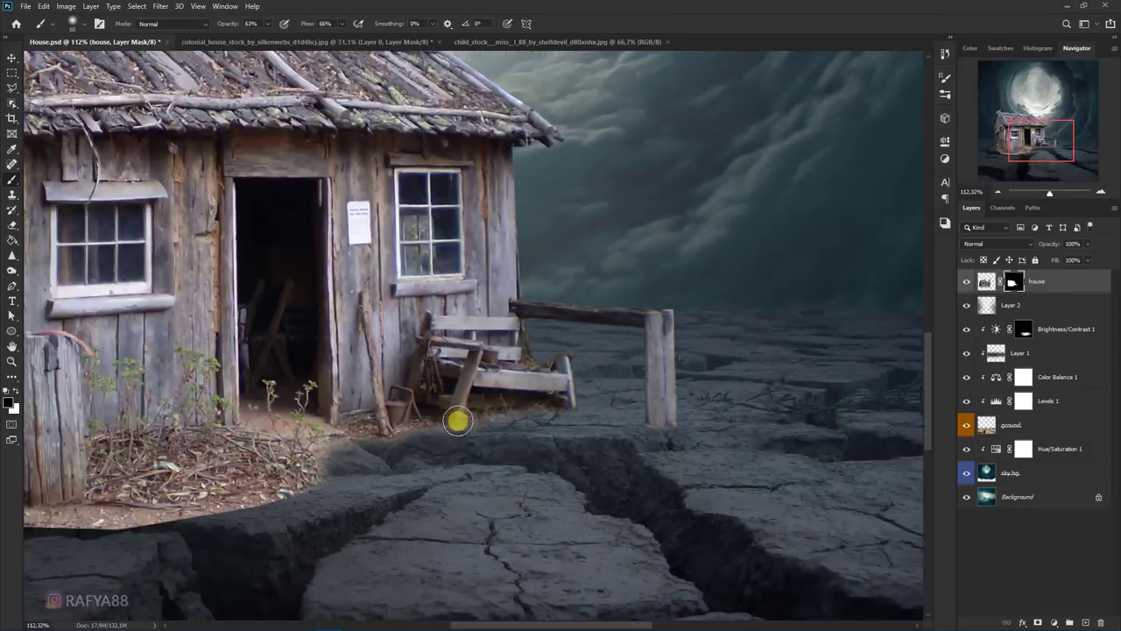
scroll(372, 479, "up", 3)
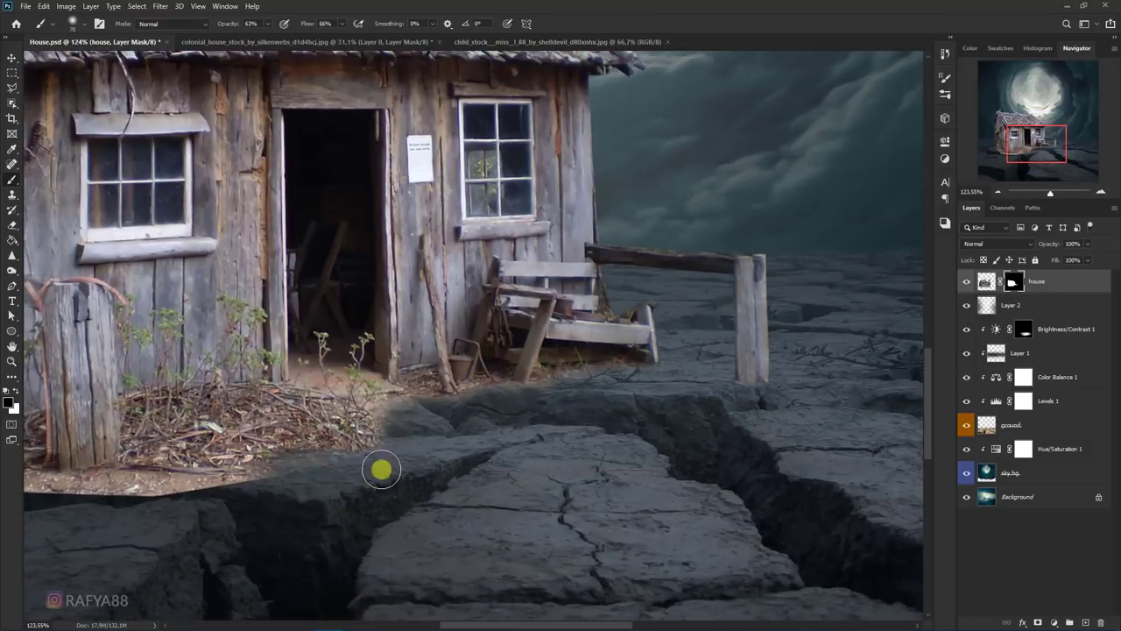
mouse_move(383, 468)
left_mouse_down()
mouse_move(100, 493)
mouse_move(531, 495)
left_mouse_up()
mouse_move(394, 505)
left_mouse_down()
mouse_move(522, 511)
mouse_move(220, 479)
mouse_move(232, 474)
left_mouse_up()
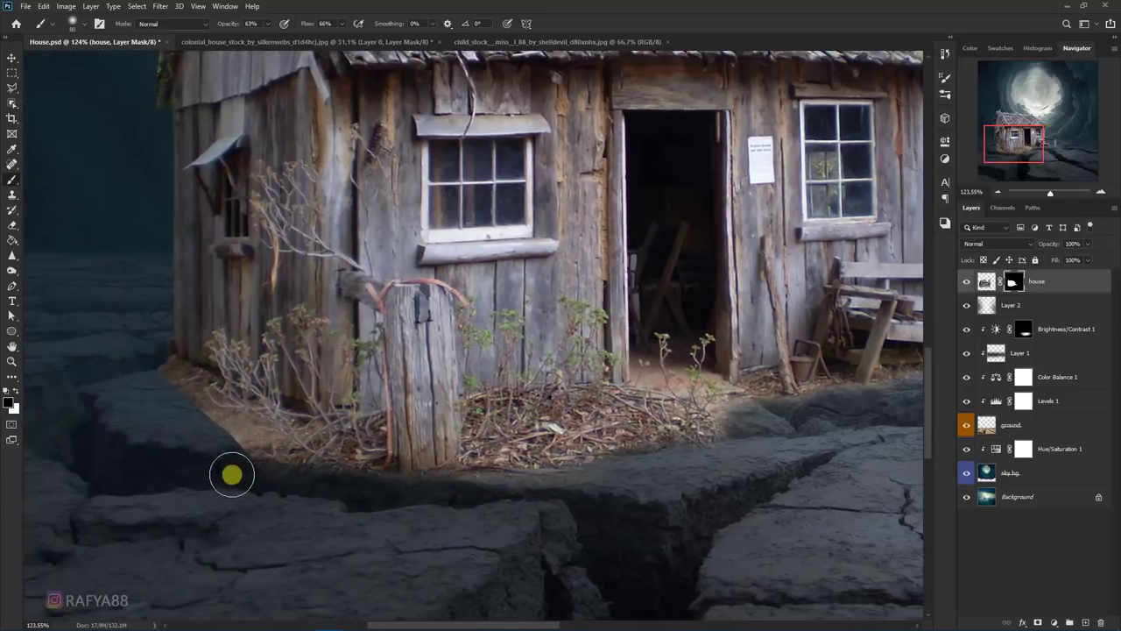
left_click_drag(405, 494, 210, 430)
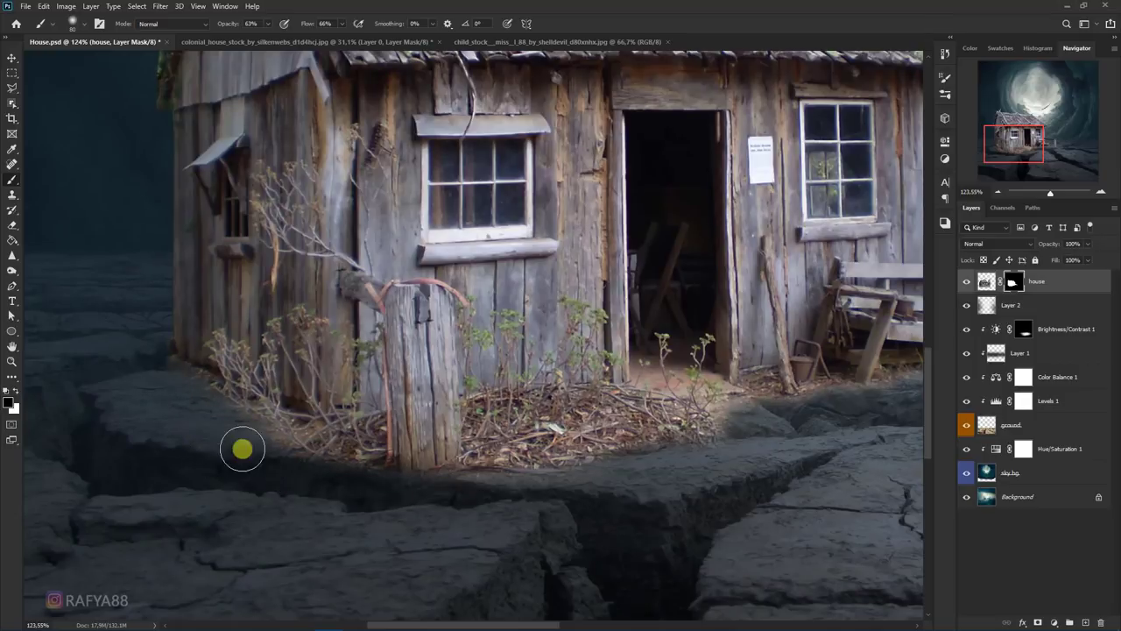
scroll(402, 494, "down", 5)
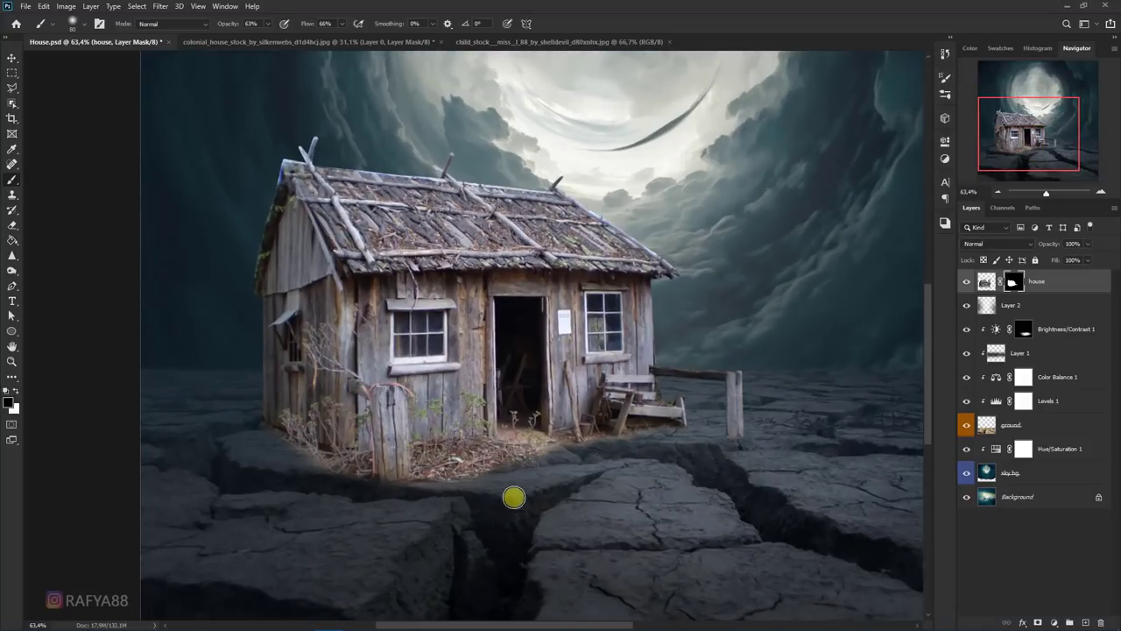
scroll(512, 499, "down", 2)
scroll(512, 498, "down", 1)
scroll(512, 499, "down", 1)
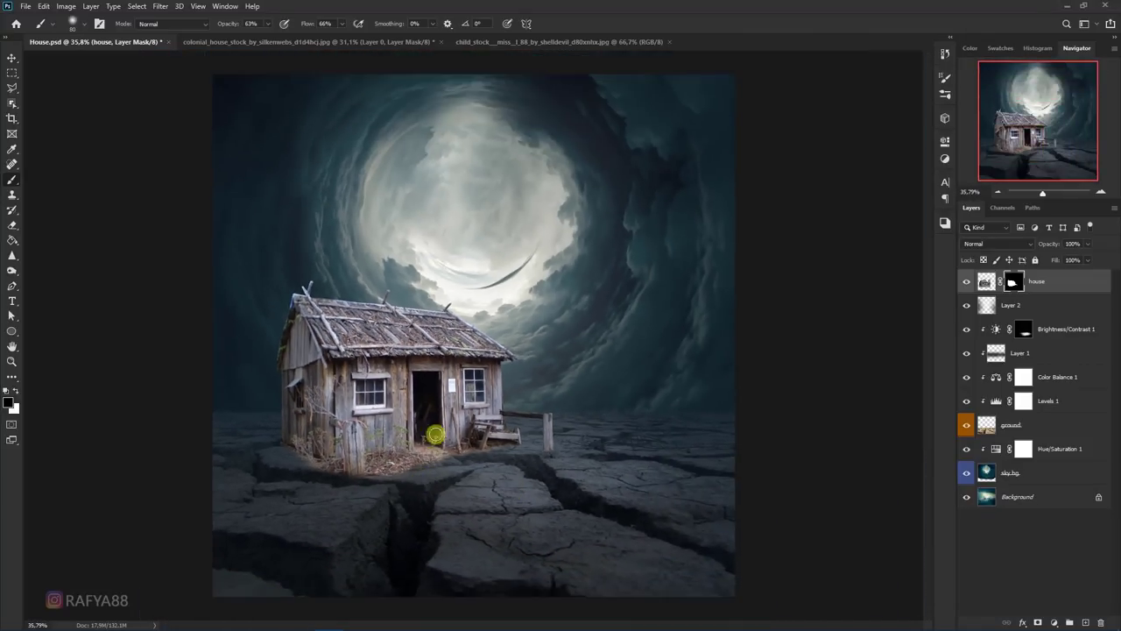
scroll(281, 402, "up", 2)
scroll(281, 402, "up", 1)
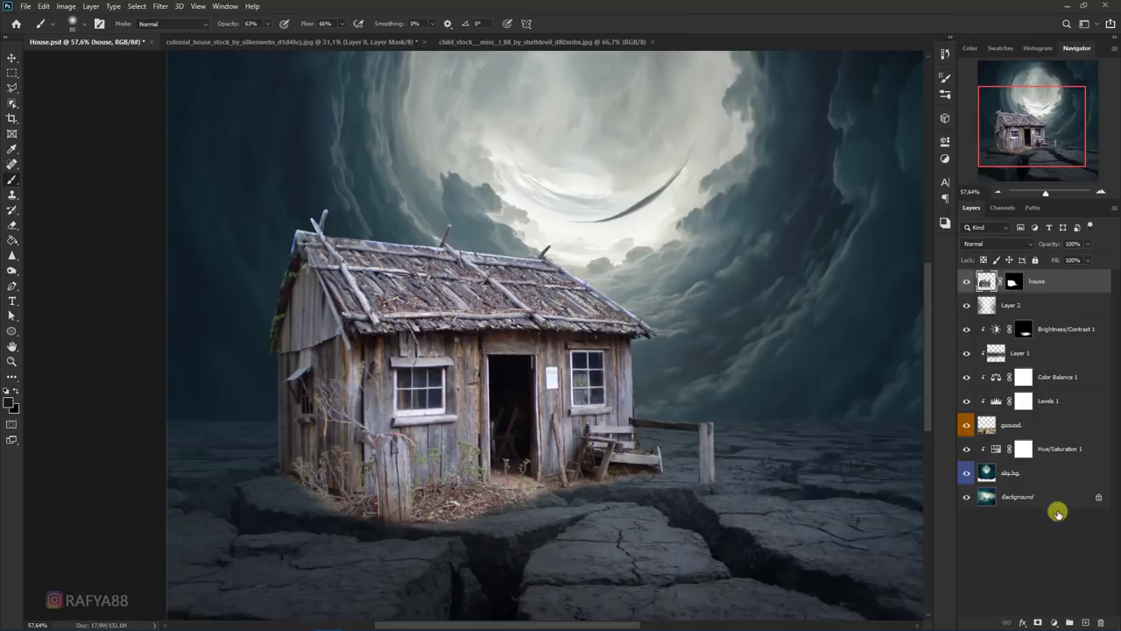
Step: Add a Levels adjustment clipped to the house, lowering output white to 109
left_click(1054, 622)
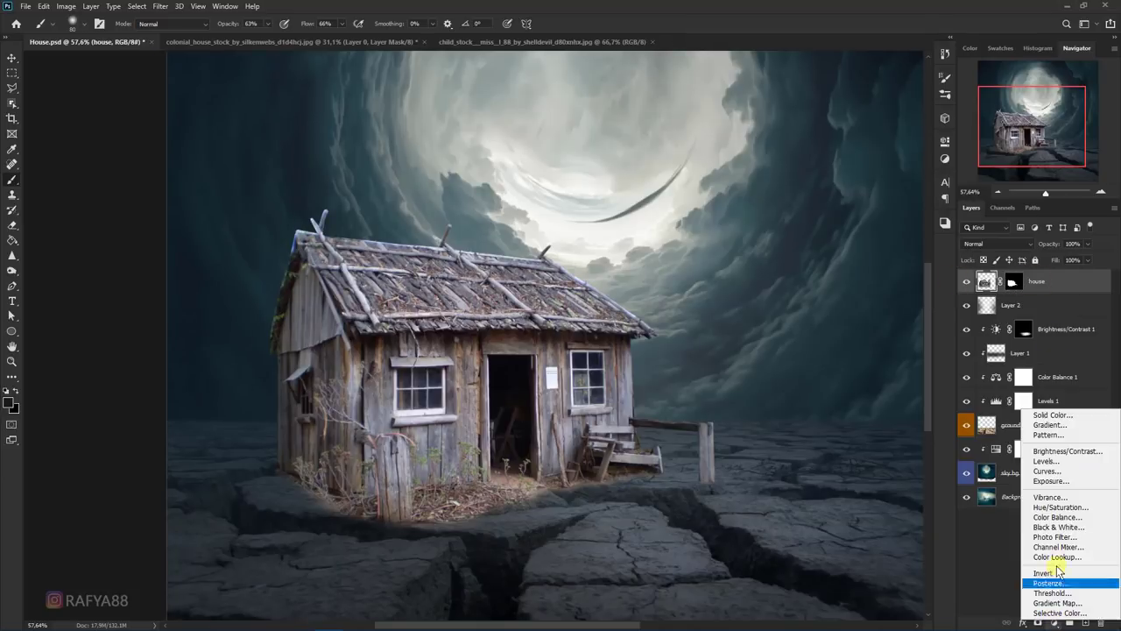
left_click(1086, 461)
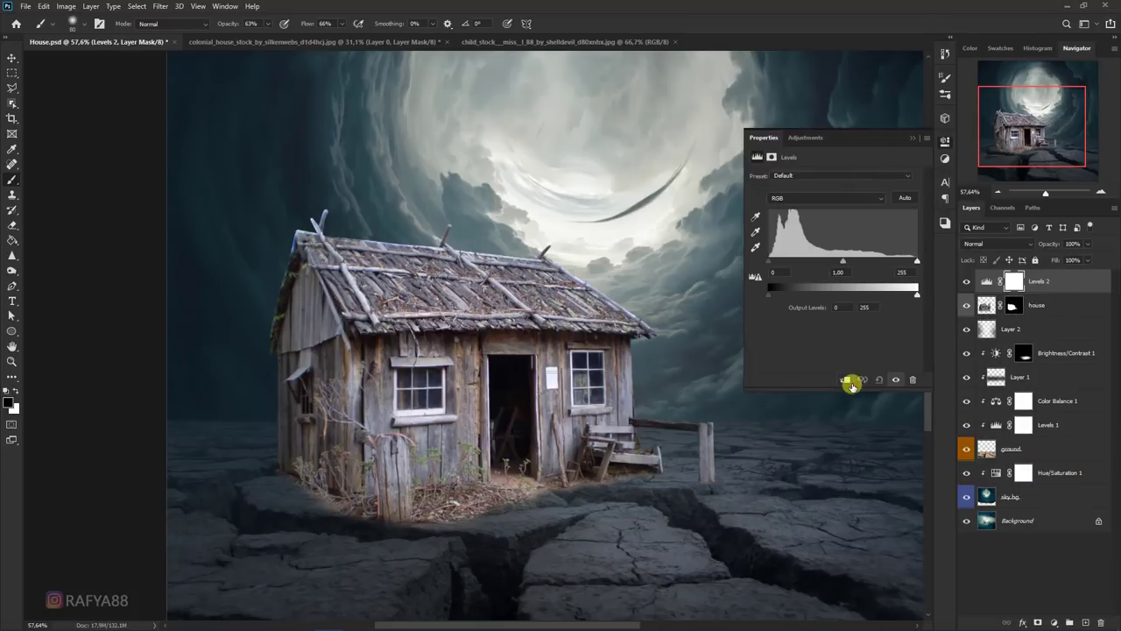
left_click(845, 380)
left_click_drag(918, 299, 823, 292)
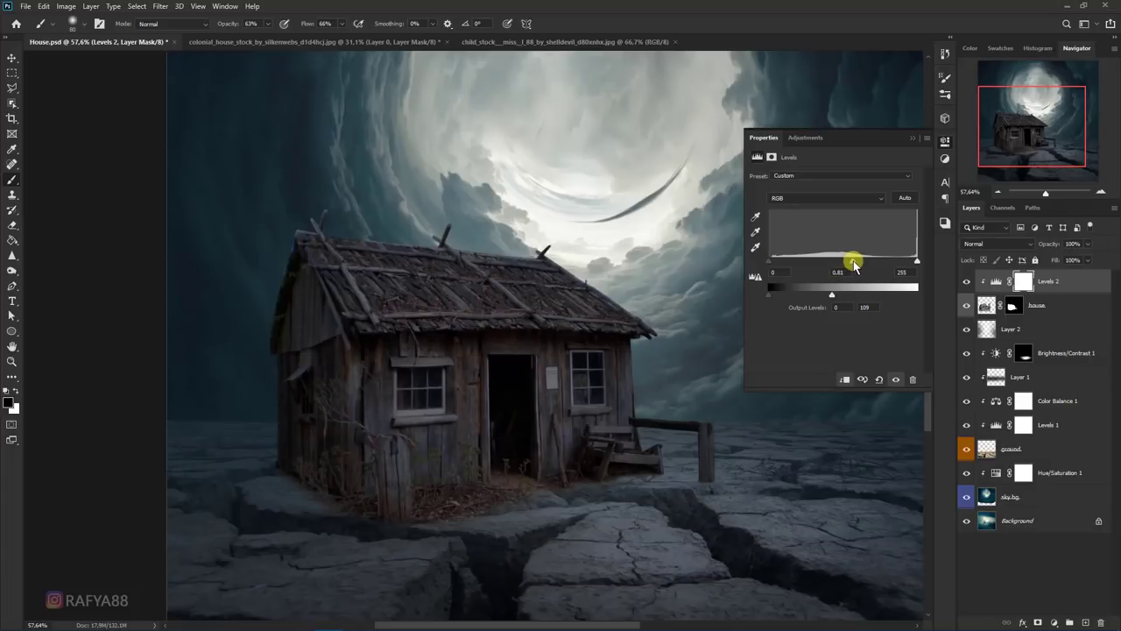
left_click(912, 137)
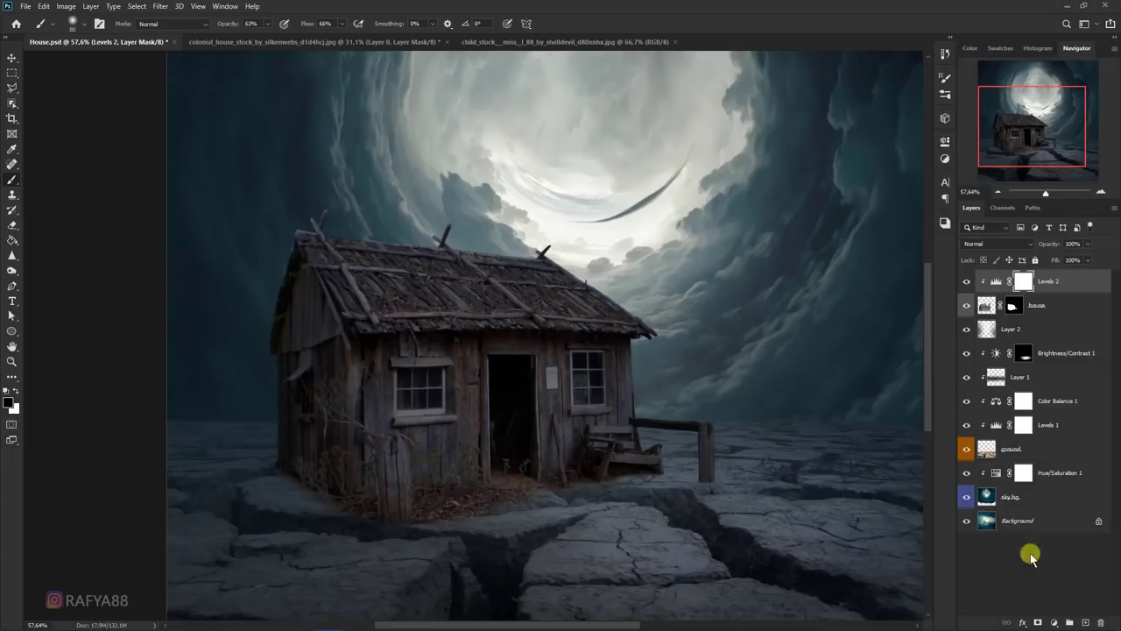
left_click(1054, 622)
Step: Add Color Balance 2 clipped to the house with midtones Cyan–Red -10 and Yellow–Blue +12
left_click(1060, 519)
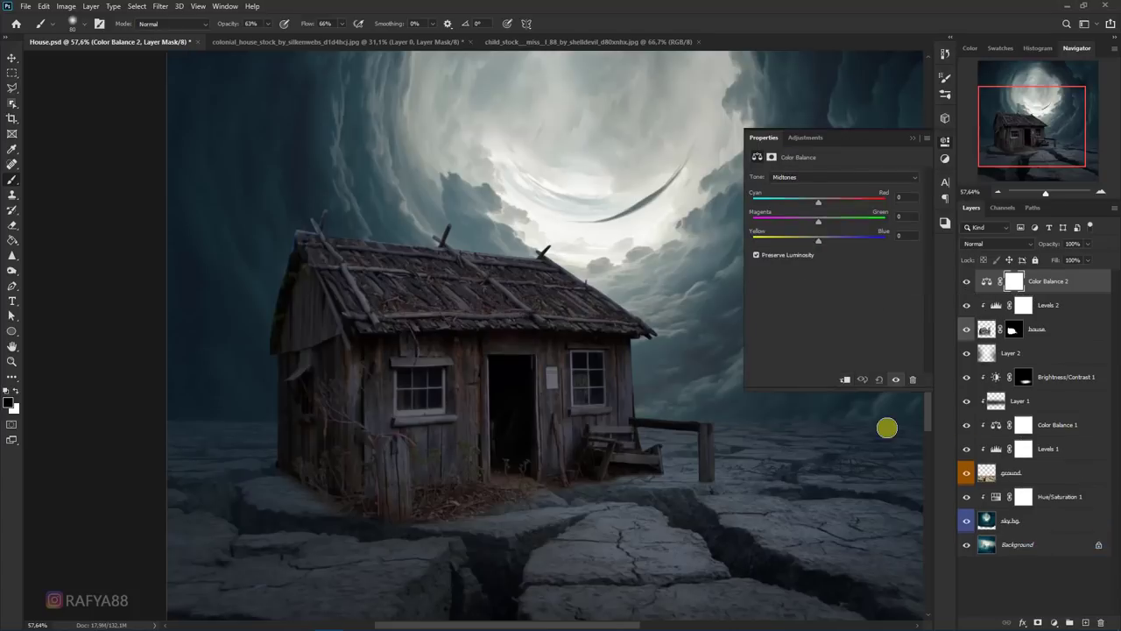
left_click(848, 380)
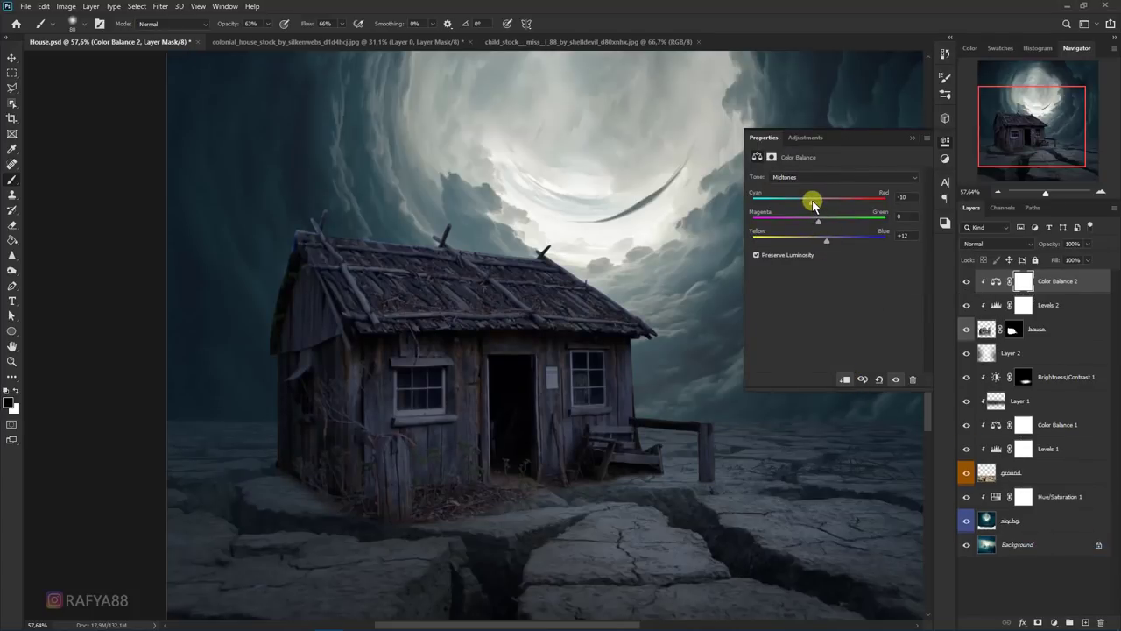
left_click(912, 138)
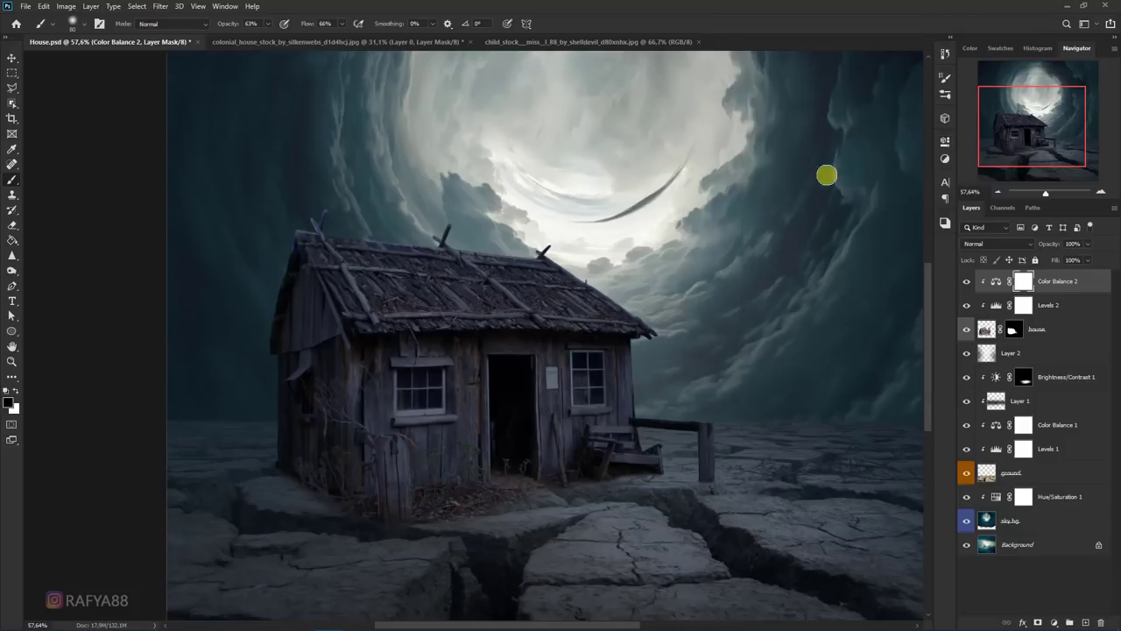
scroll(518, 323, "down", 5)
scroll(535, 288, "up", 2)
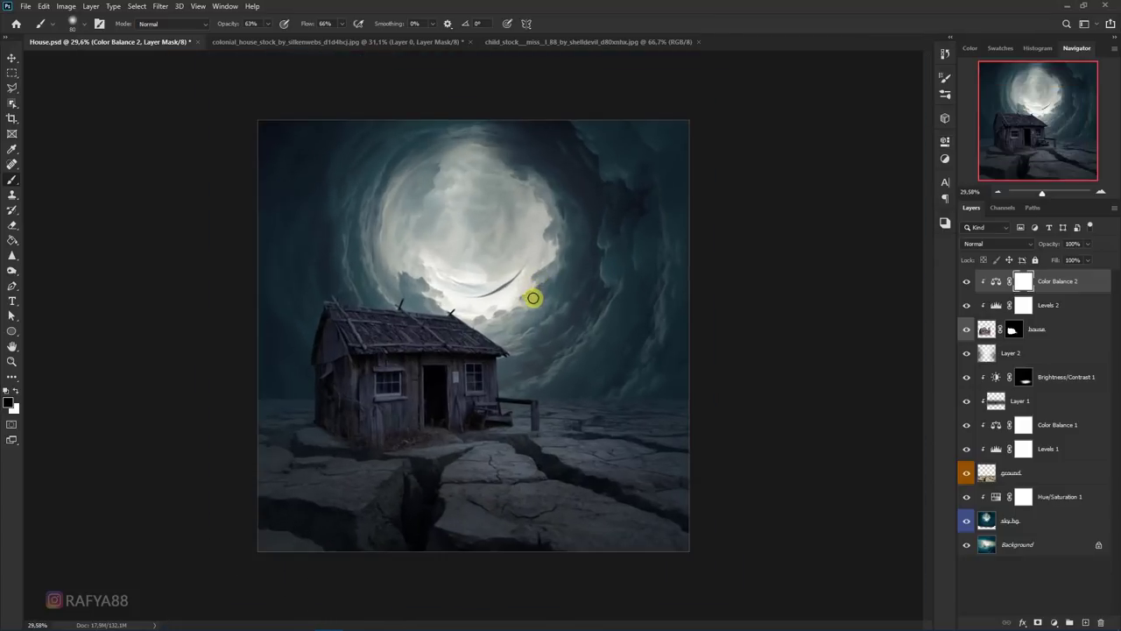
left_click(999, 501)
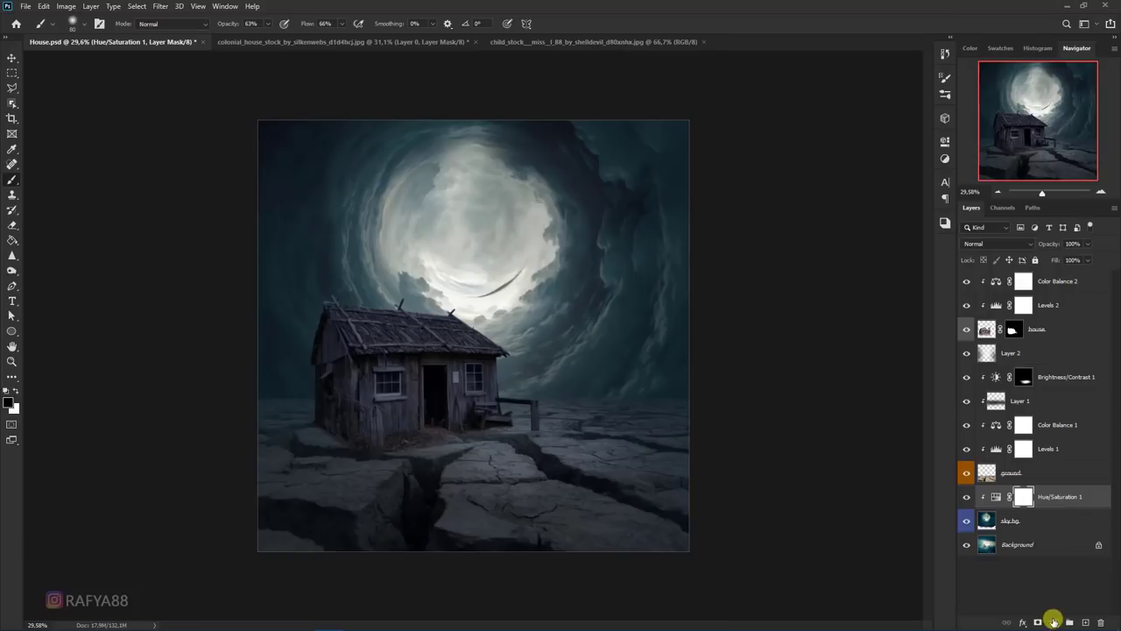
Step: Add Color Balance 3 above Hue/Saturation 1 with Yellow–Blue at +18
left_click(1054, 622)
left_click(1058, 520)
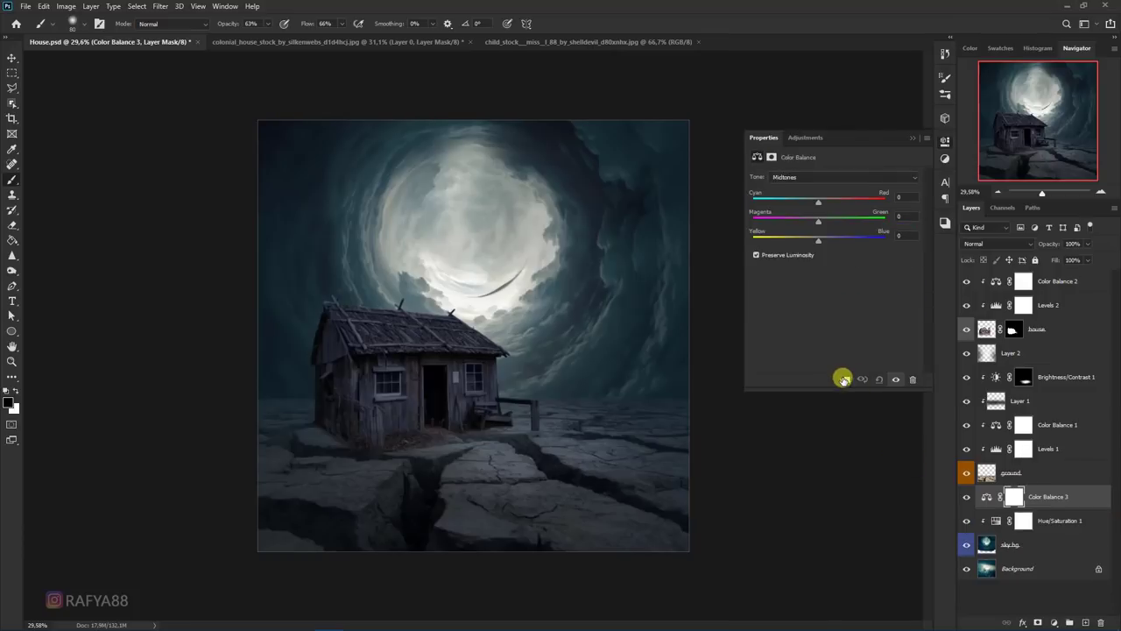
left_click(824, 223)
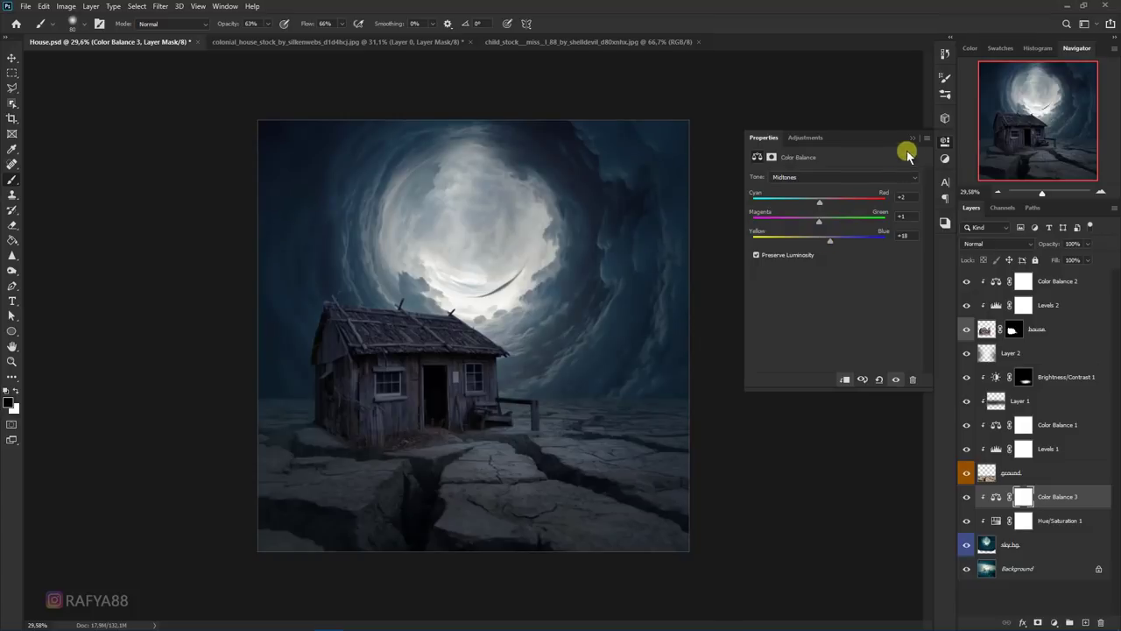
left_click(912, 137)
Step: Set Hue/Saturation 1 saturation to -76
double_click(996, 523)
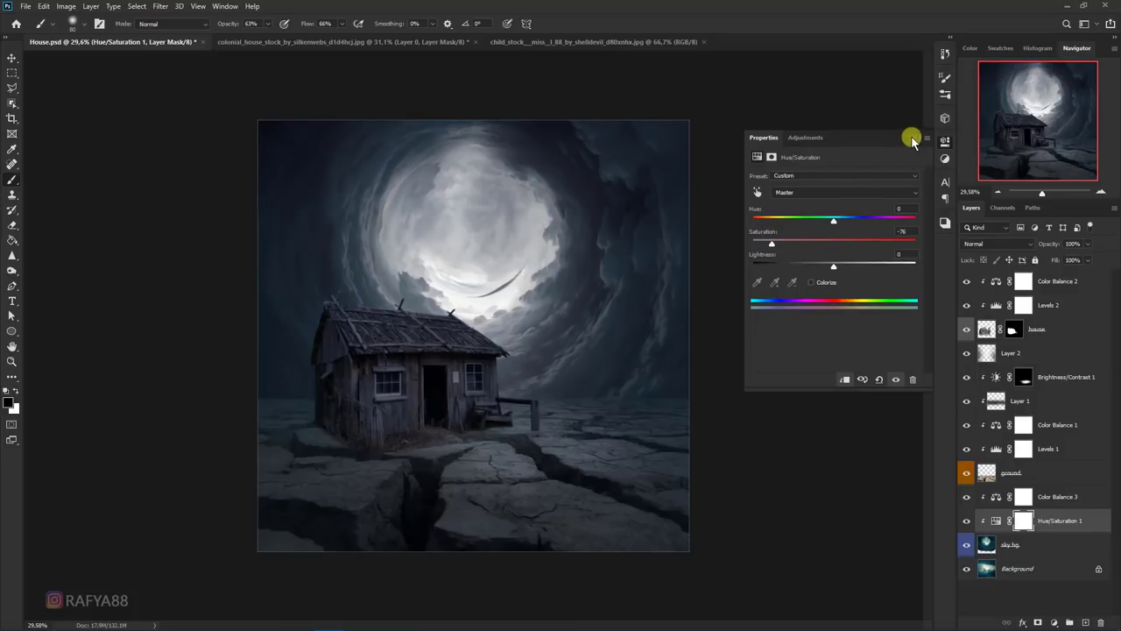
left_click(912, 137)
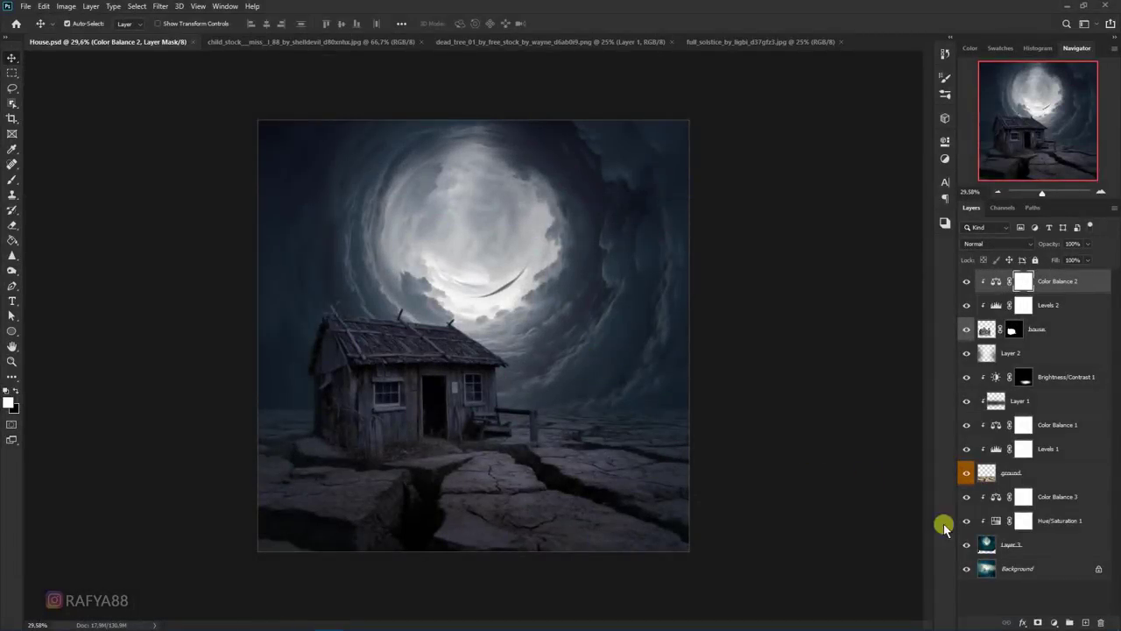
left_click(1014, 545)
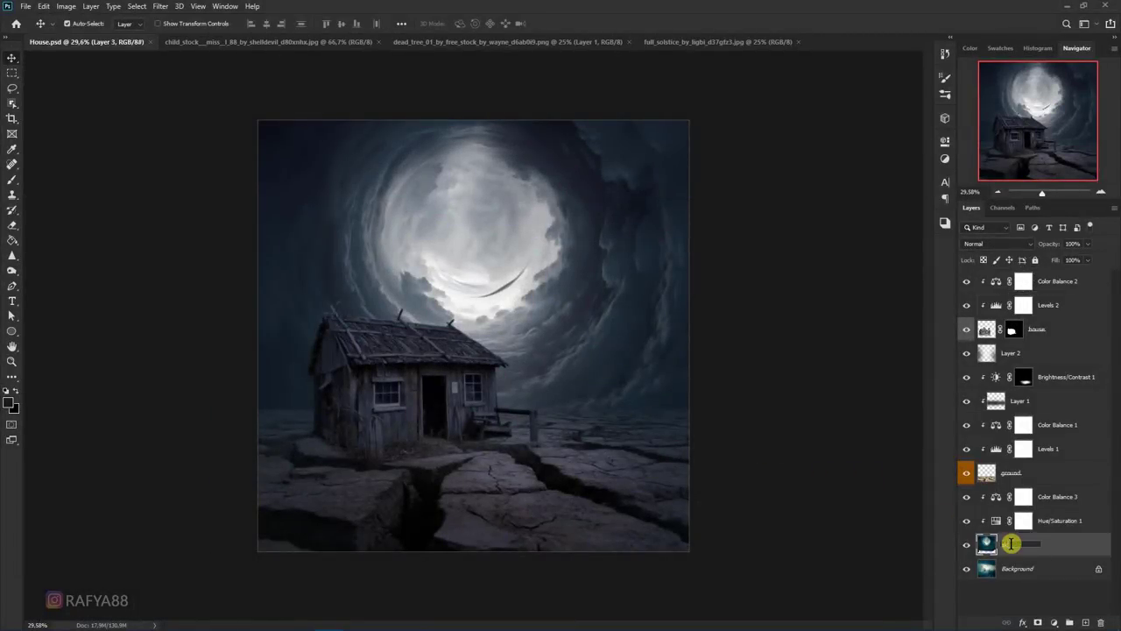
Step: Rename the vortex layer 'sky' and enlarge it to about 119%, shifted slightly down and left
type("sky")
key("Return")
key("ctrl+t")
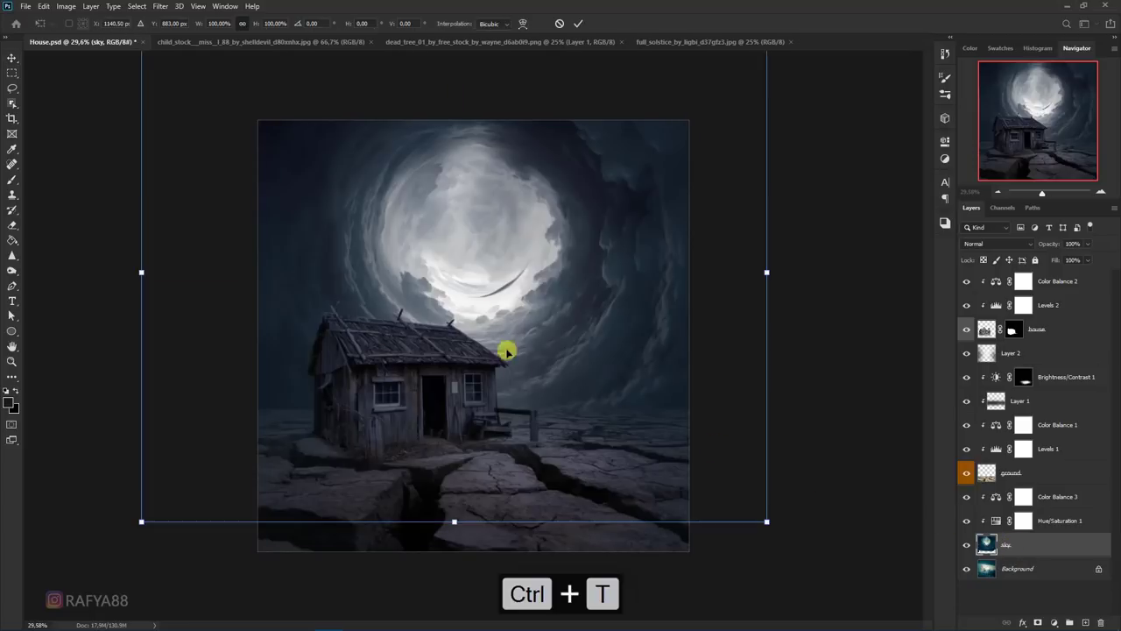
key("super+space")
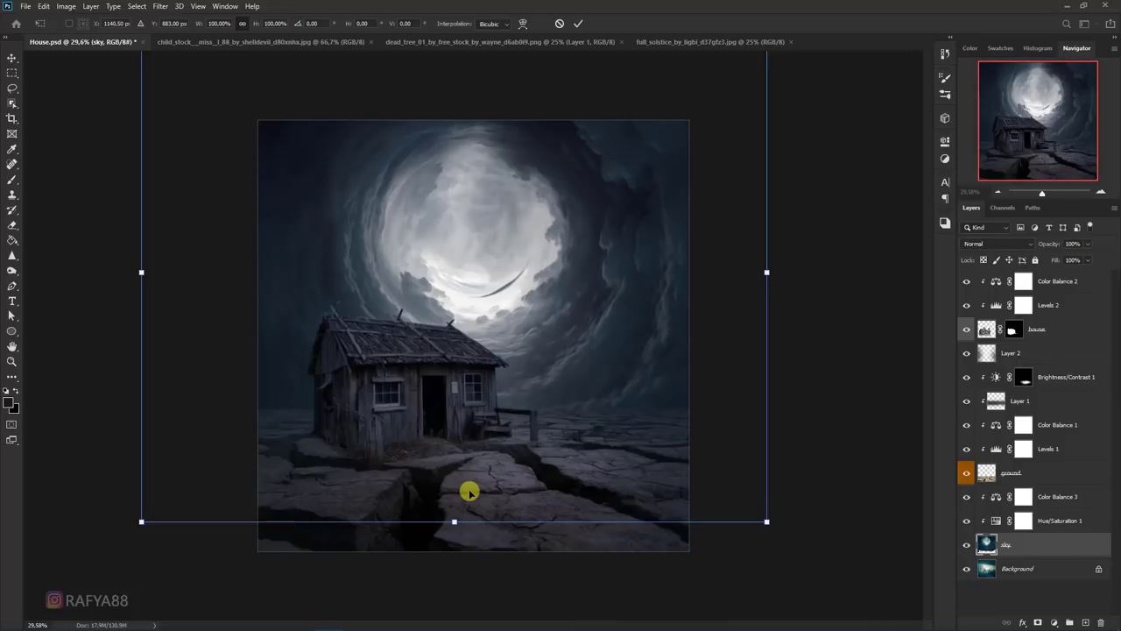
mouse_move(454, 522)
left_mouse_down()
mouse_move(455, 550)
mouse_move(465, 479)
mouse_move(491, 493)
left_mouse_up()
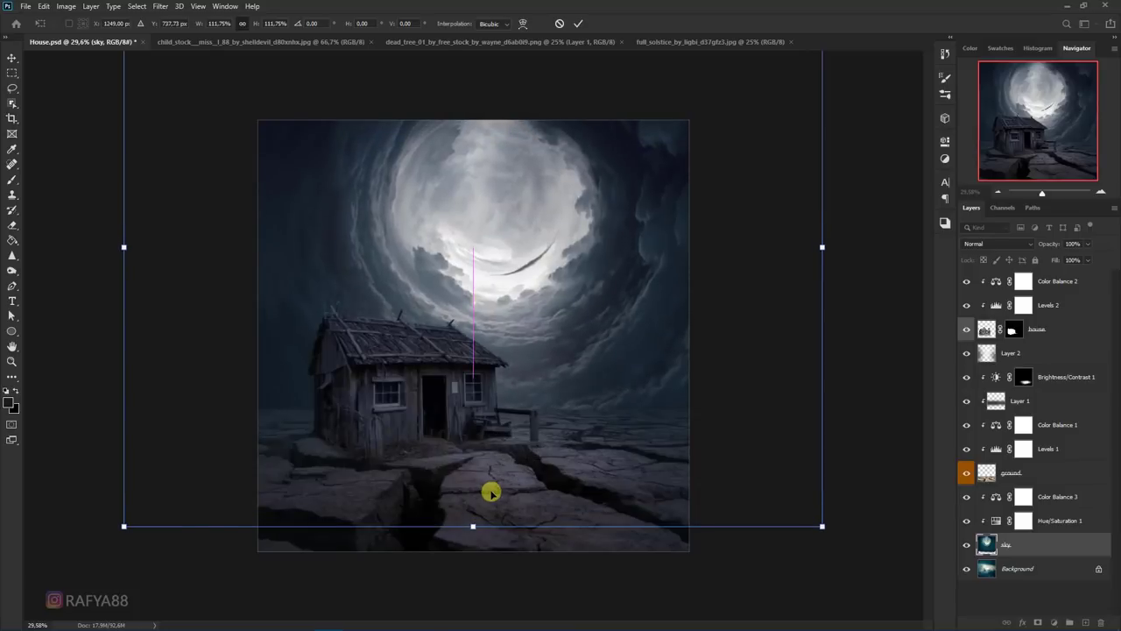
left_click_drag(123, 524, 95, 538)
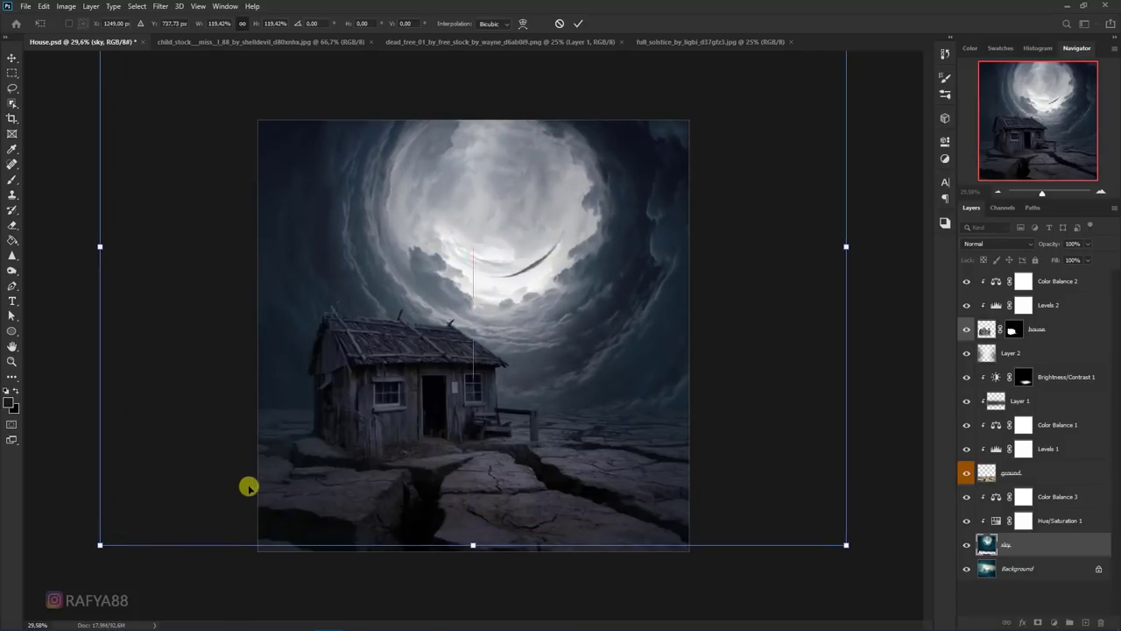
left_click_drag(250, 483, 234, 491)
key("ctrl+minus")
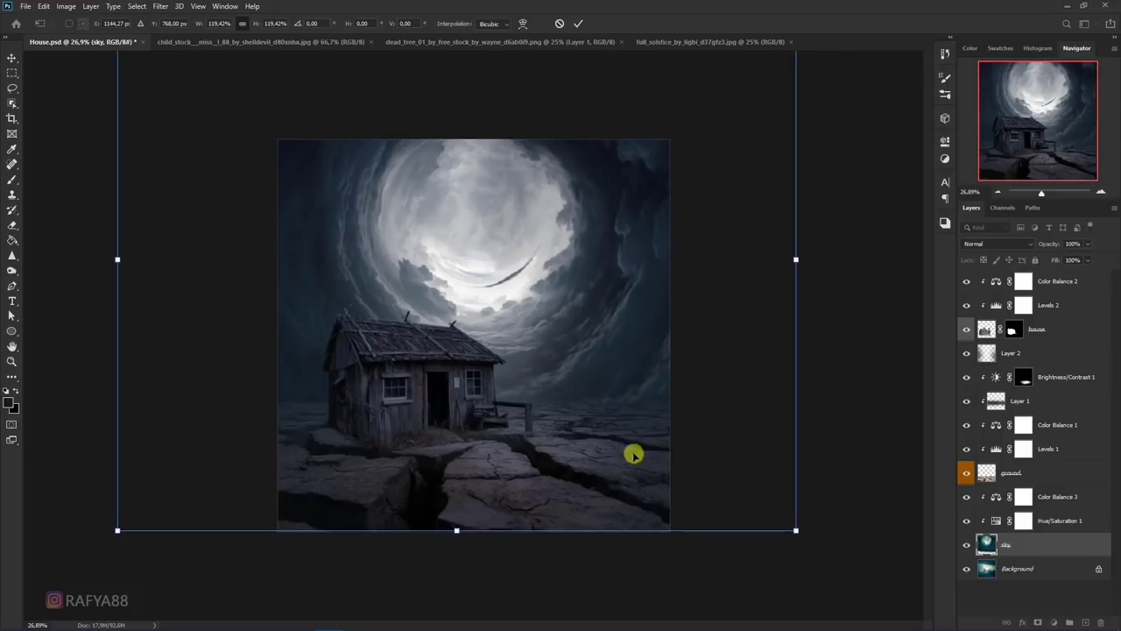
left_click_drag(681, 448, 690, 452)
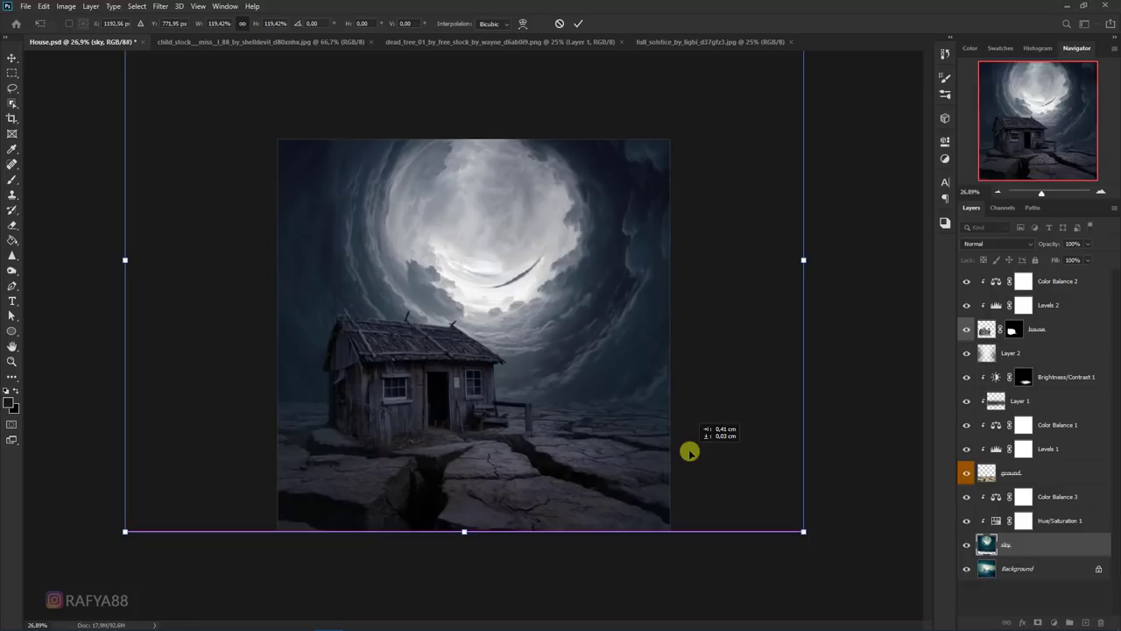
key("Return")
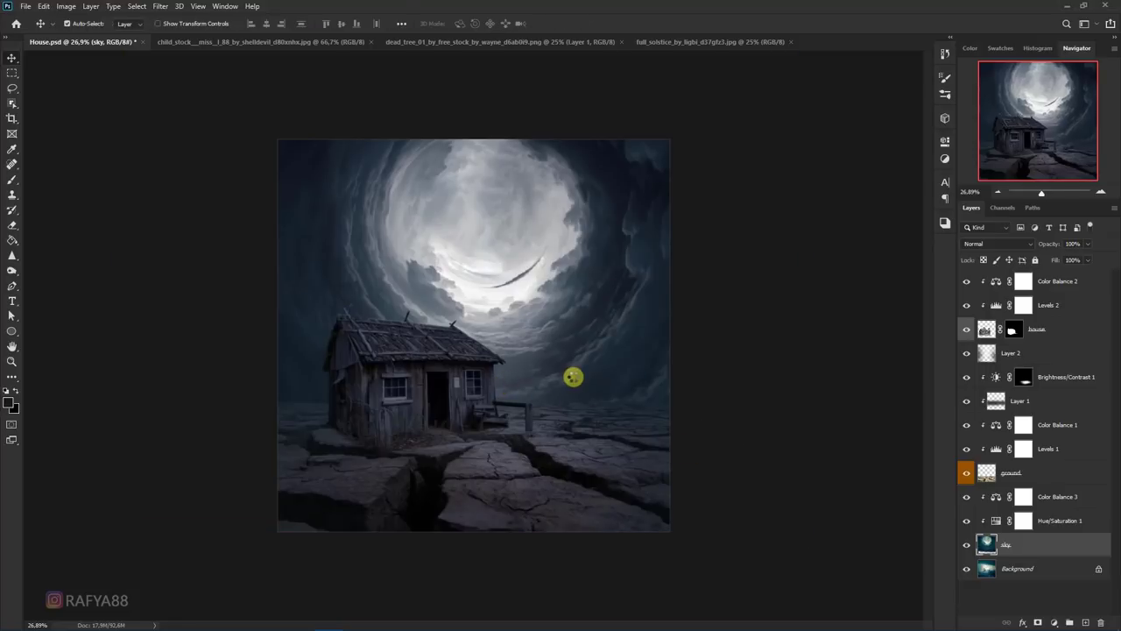
scroll(556, 365, "up", 1)
Step: Add a new empty layer above Layer 2 and switch to the Polygonal Lasso Tool
left_click(1041, 362)
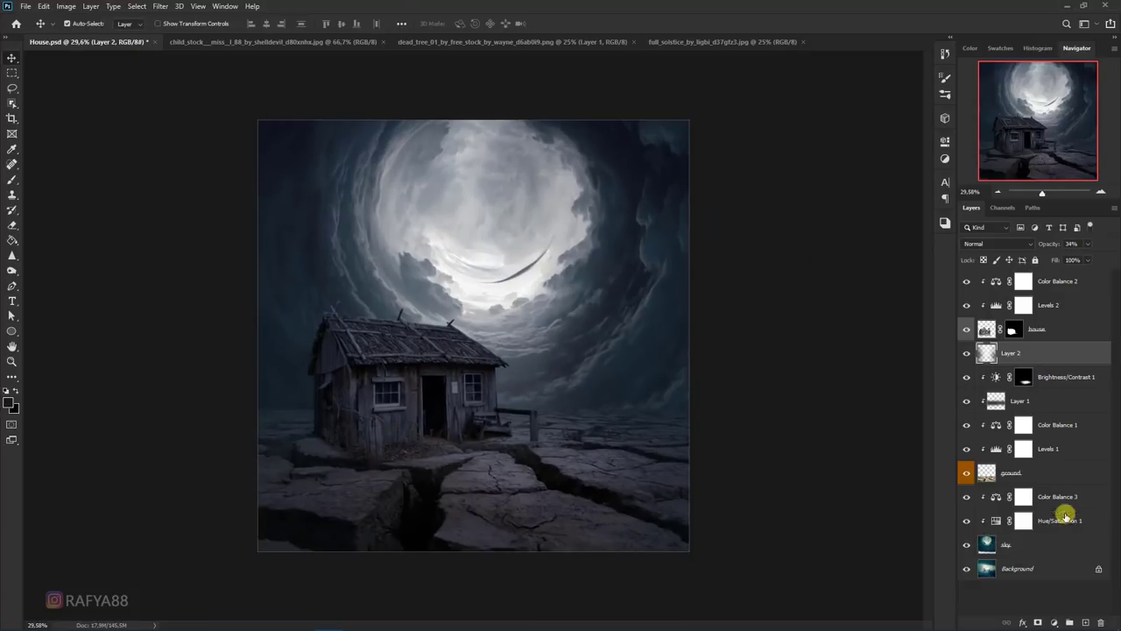
left_click(1085, 622)
scroll(400, 475, "up", 2)
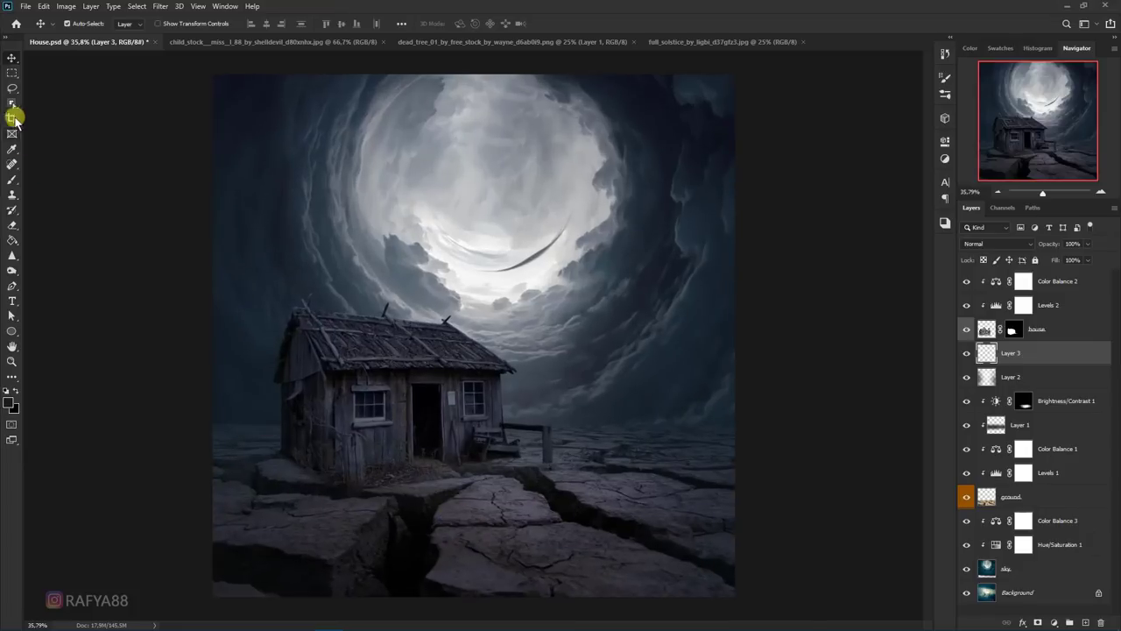
right_click(13, 88)
left_click(48, 101)
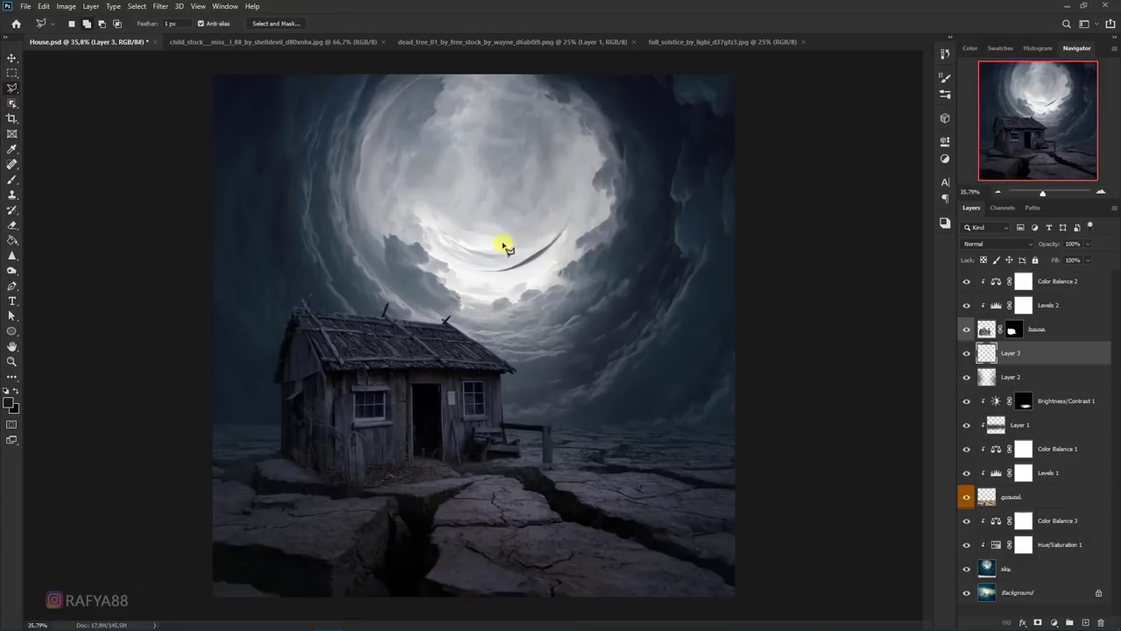
scroll(495, 206, "down", 2)
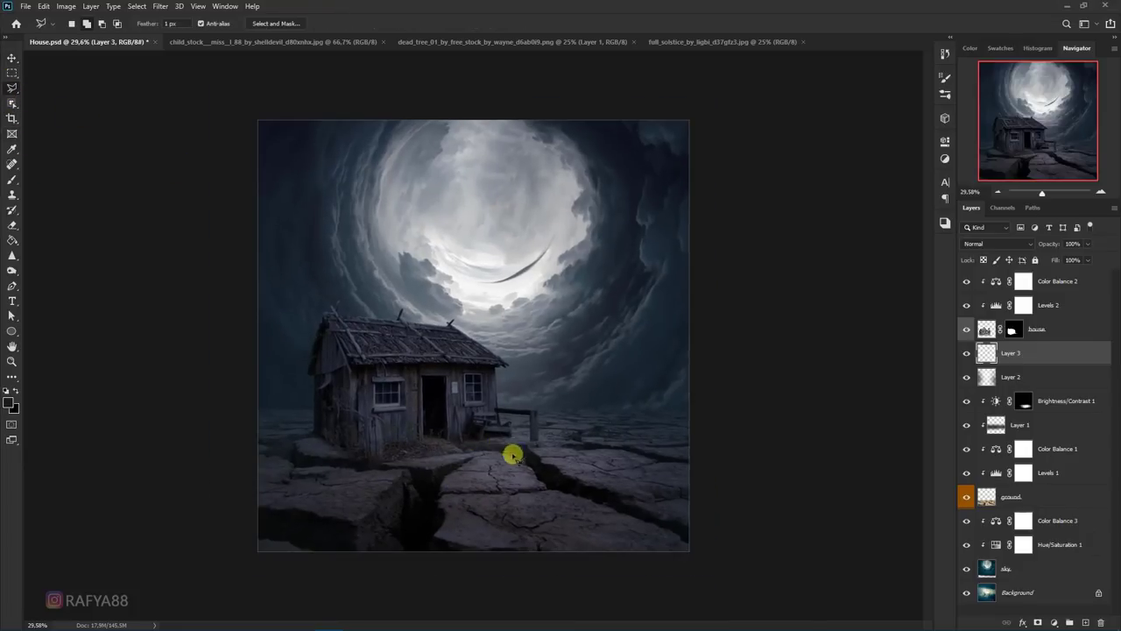
scroll(500, 460, "up", 1)
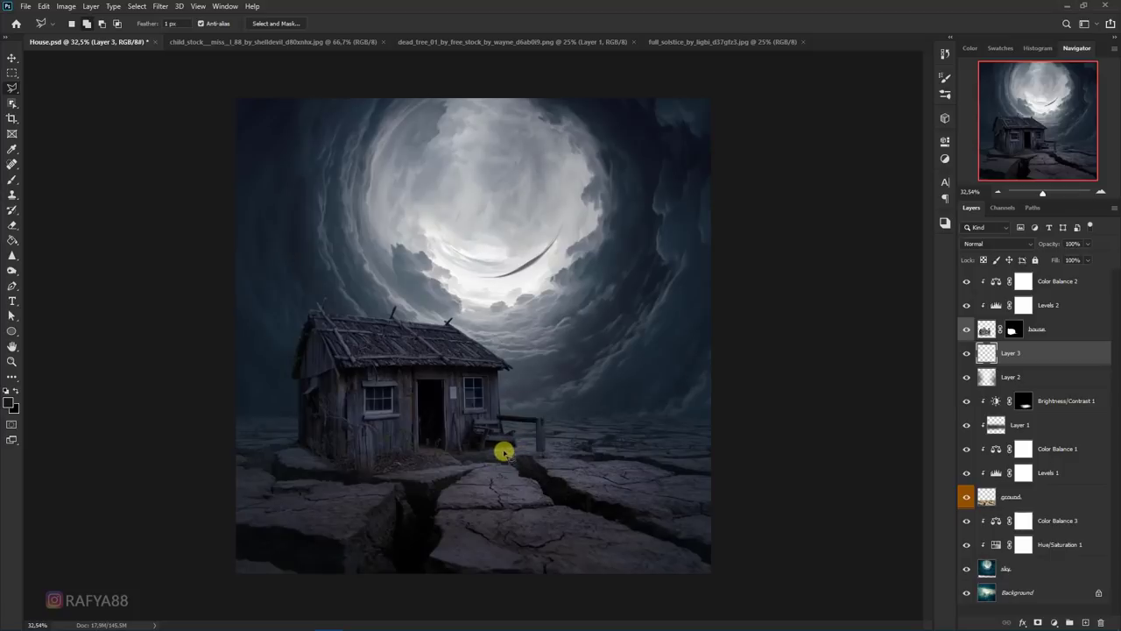
Step: Outline the cracked ground in front of and left of the house as a selection
left_click(503, 452)
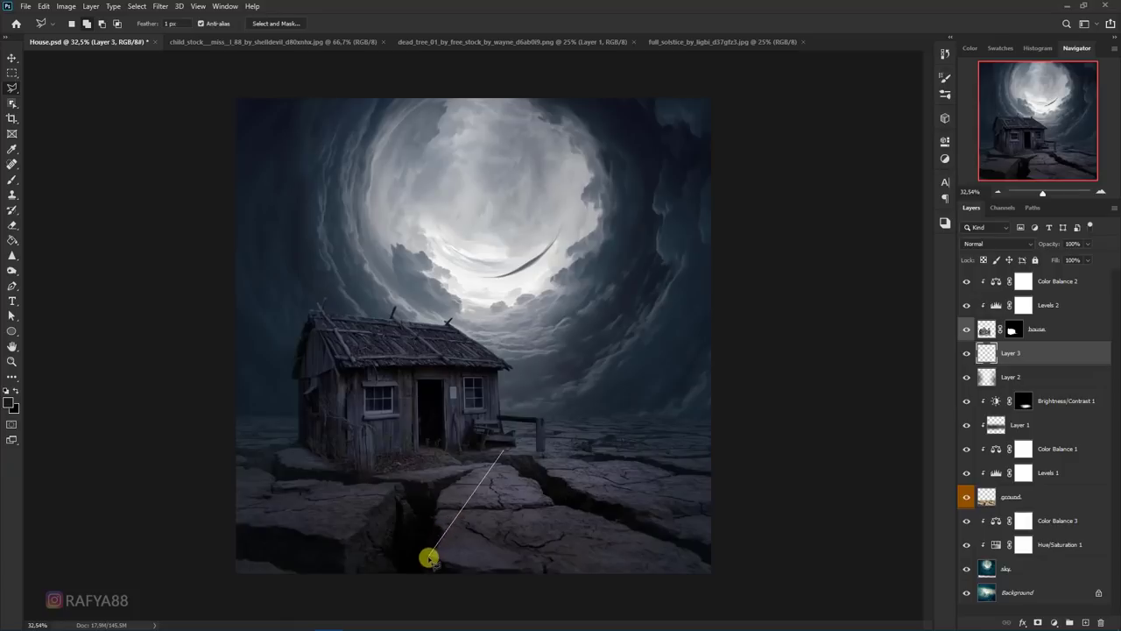
left_click(443, 608)
left_click(172, 594)
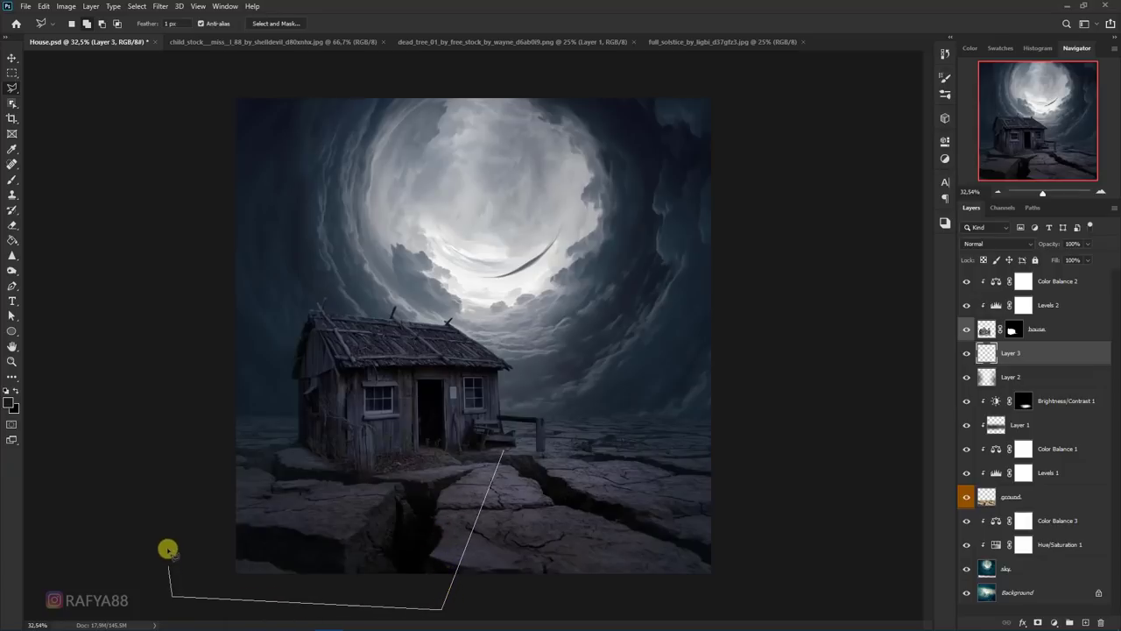
left_click(179, 471)
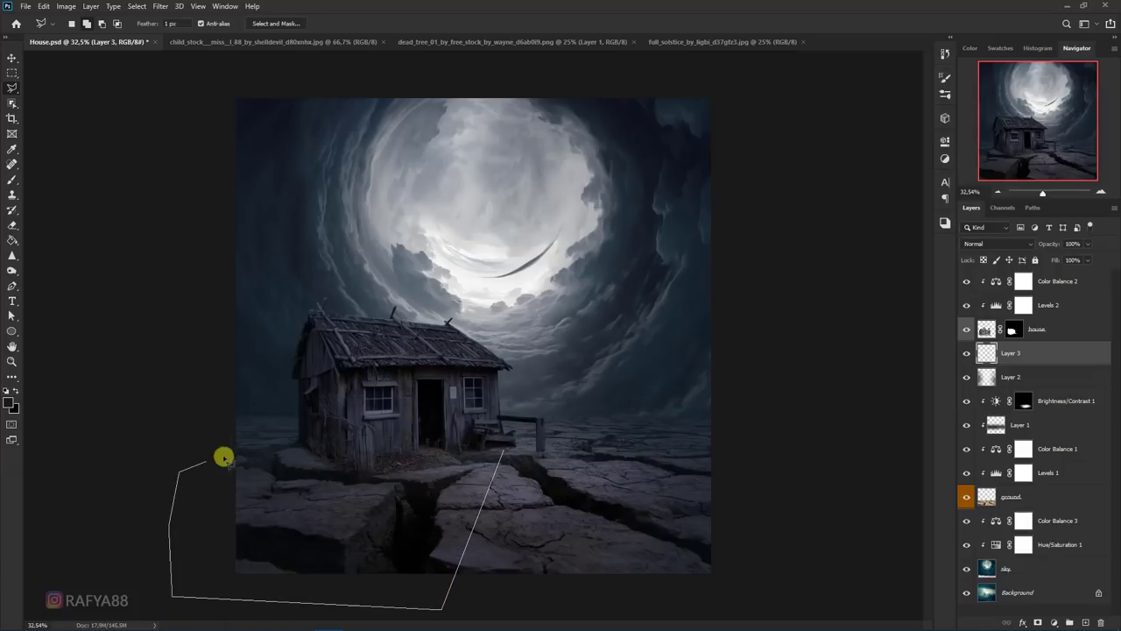
left_click(304, 437)
left_click(481, 430)
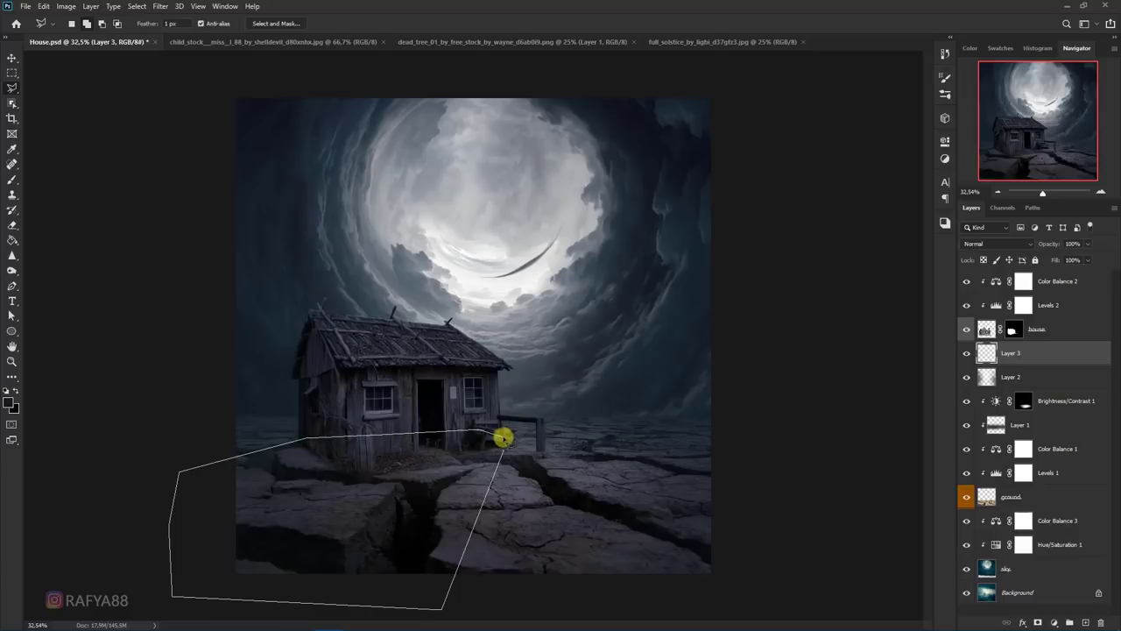
left_click(510, 447)
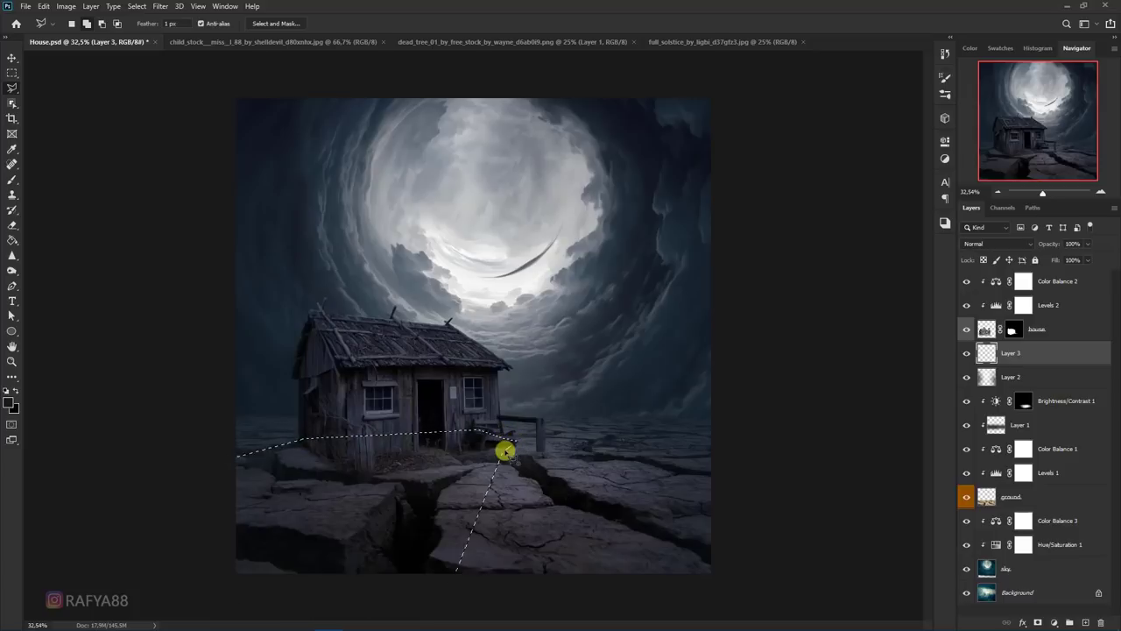
left_click(12, 240)
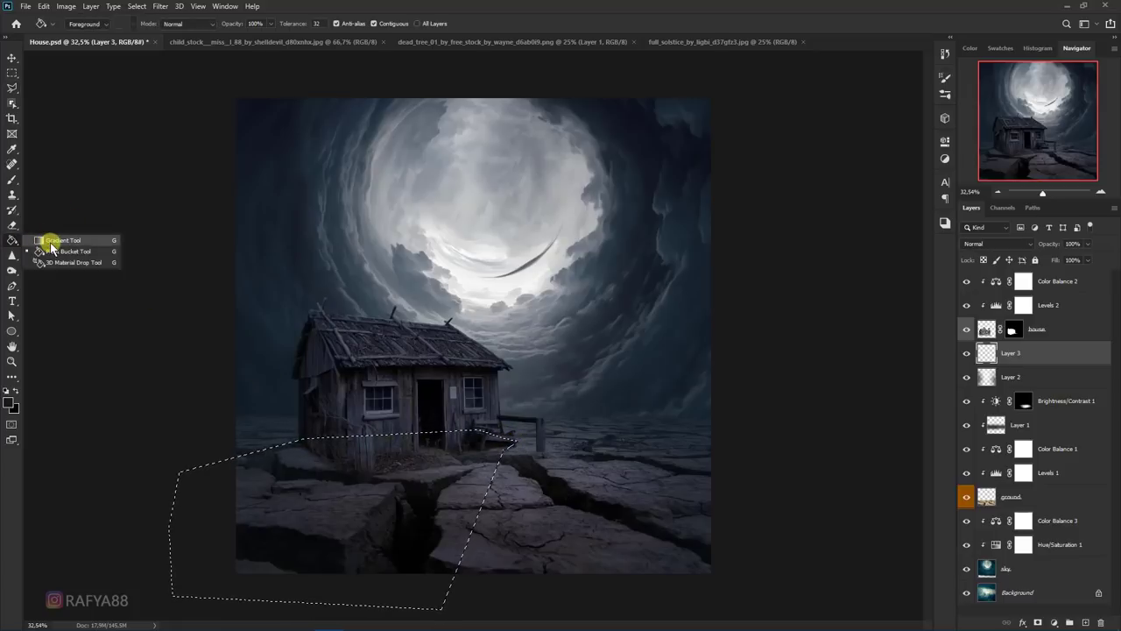
Step: Fill the ground selection with black using the Paint Bucket, then deselect
left_click(52, 252)
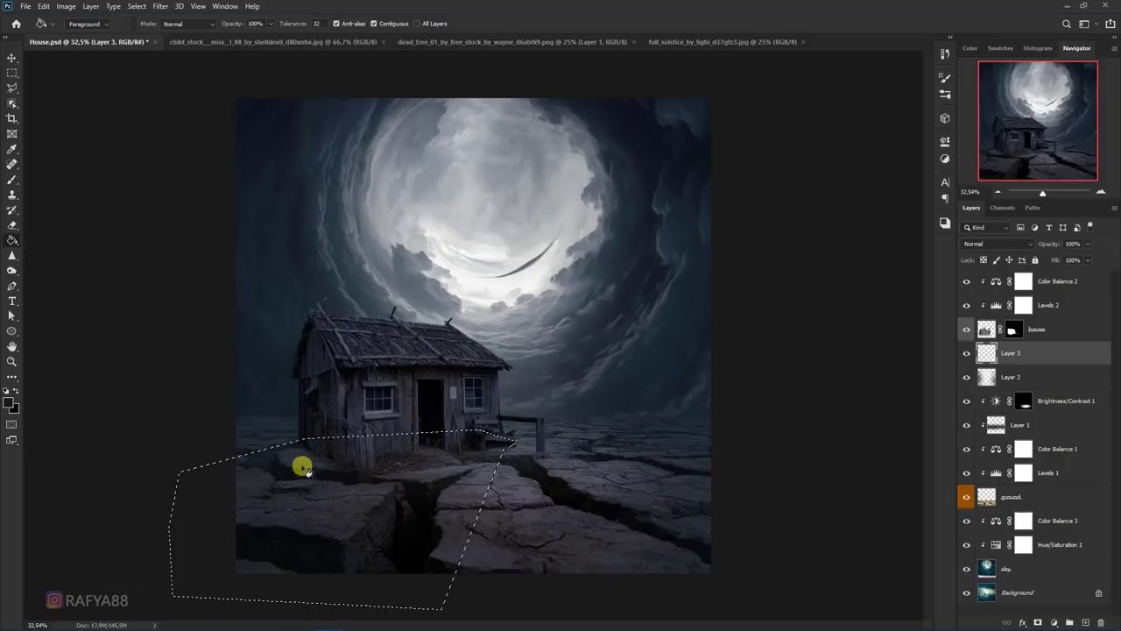
left_click(9, 390)
left_click(350, 526)
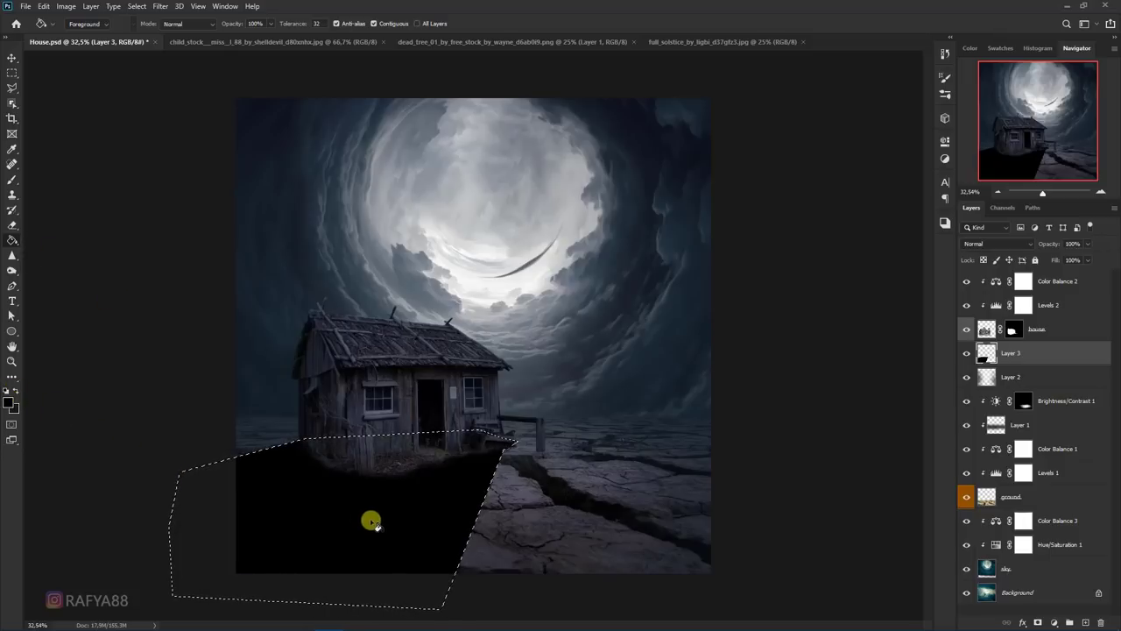
key("ctrl+d")
Step: Apply a 30 px Gaussian Blur to the shadow and lower its opacity to 52%
left_click(160, 6)
mouse_move(168, 138)
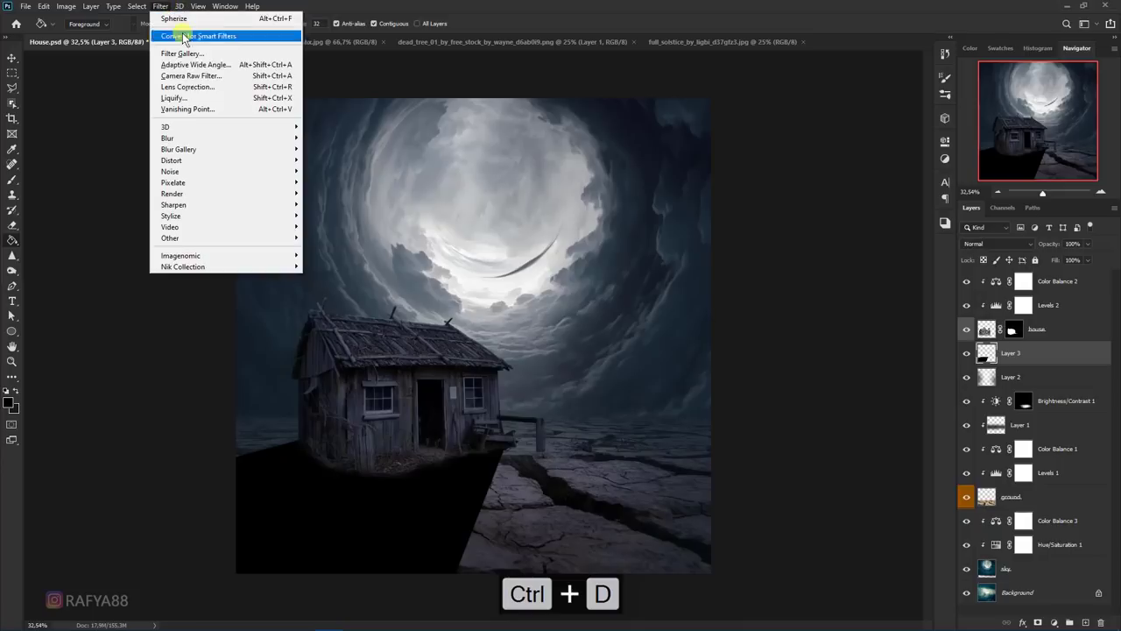
left_click(354, 183)
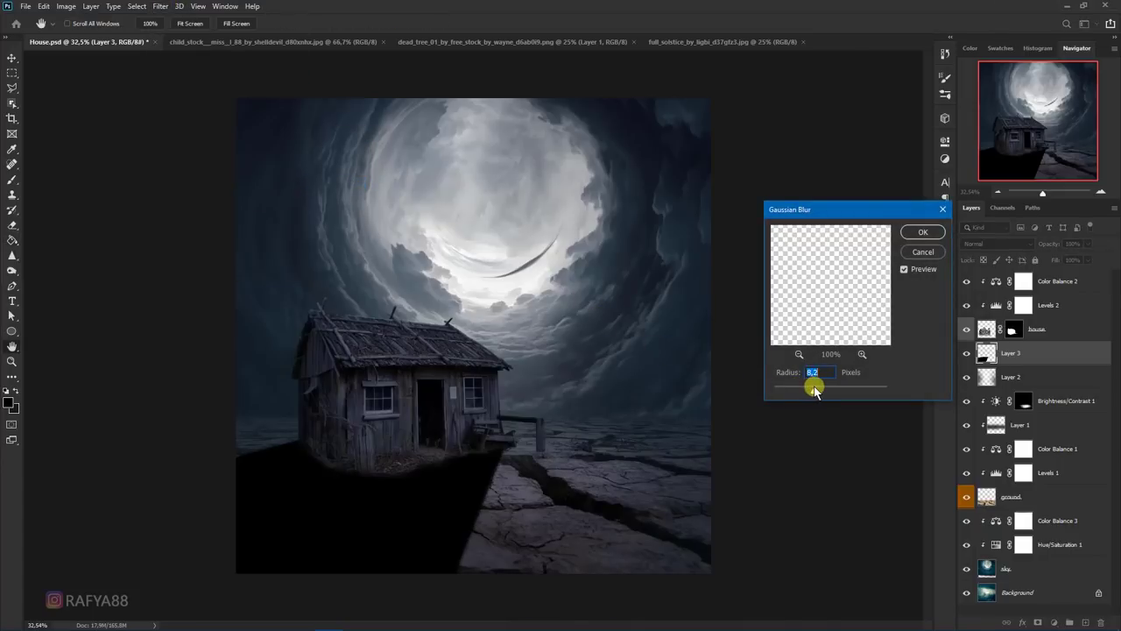
left_click_drag(821, 390, 828, 391)
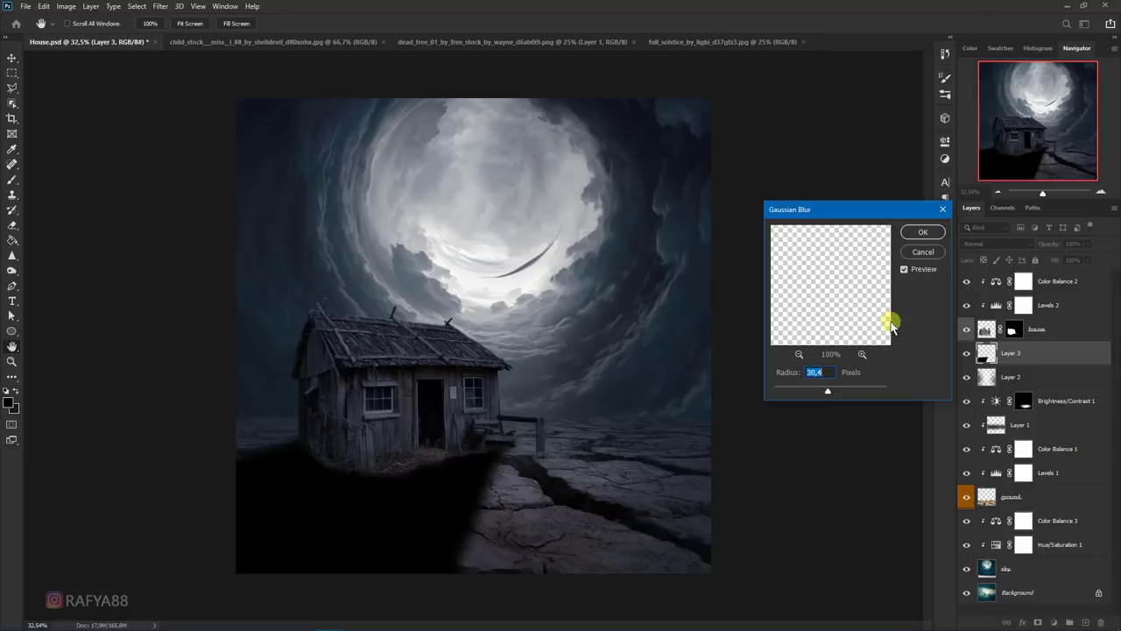
left_click(916, 232)
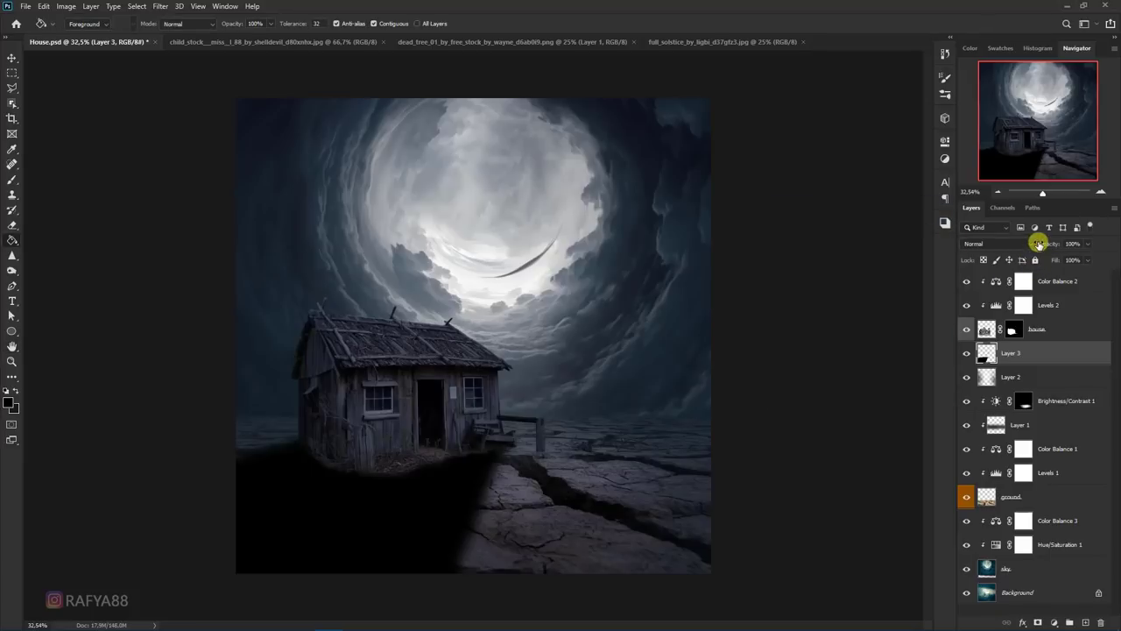
left_click_drag(1026, 244, 1019, 244)
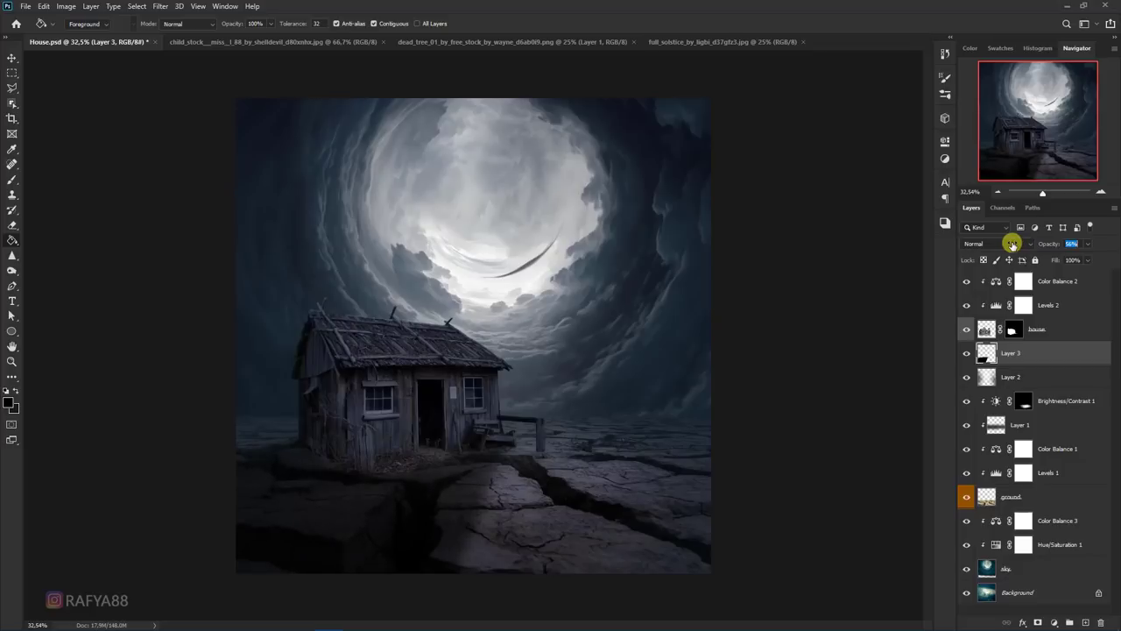
Step: Set up a 500 px low-strength Eraser to fade parts of the shadow
left_click(12, 179)
left_click(12, 225)
left_click(62, 223)
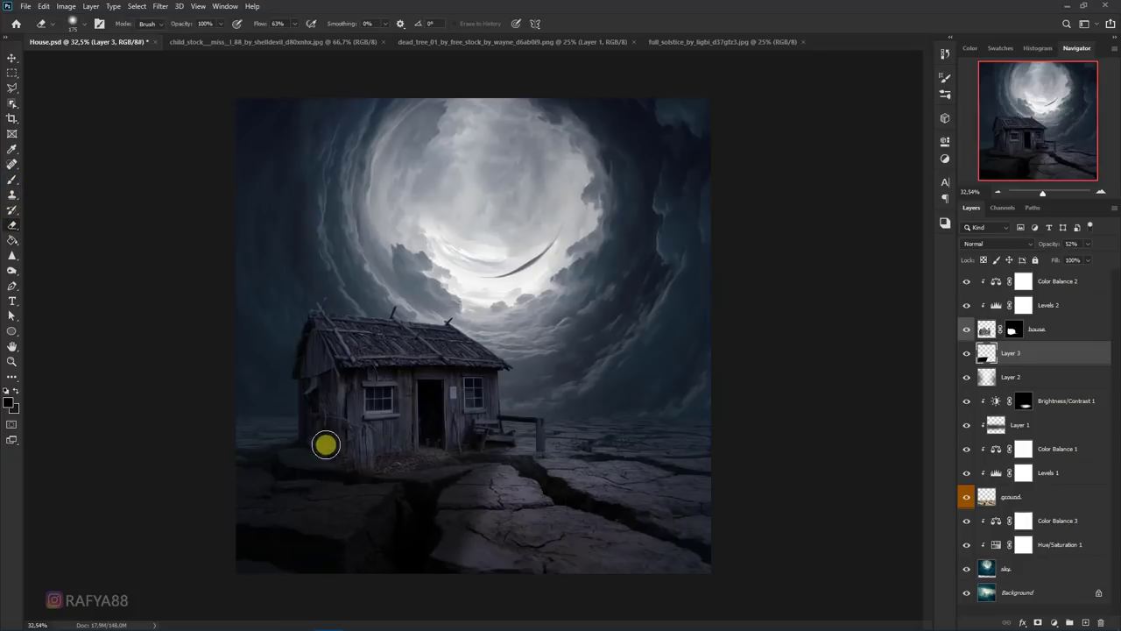
key("bracketright")
key("bracketright")
key("bracketright")
key("bracketright")
key("bracketright")
key("5")
key("4")
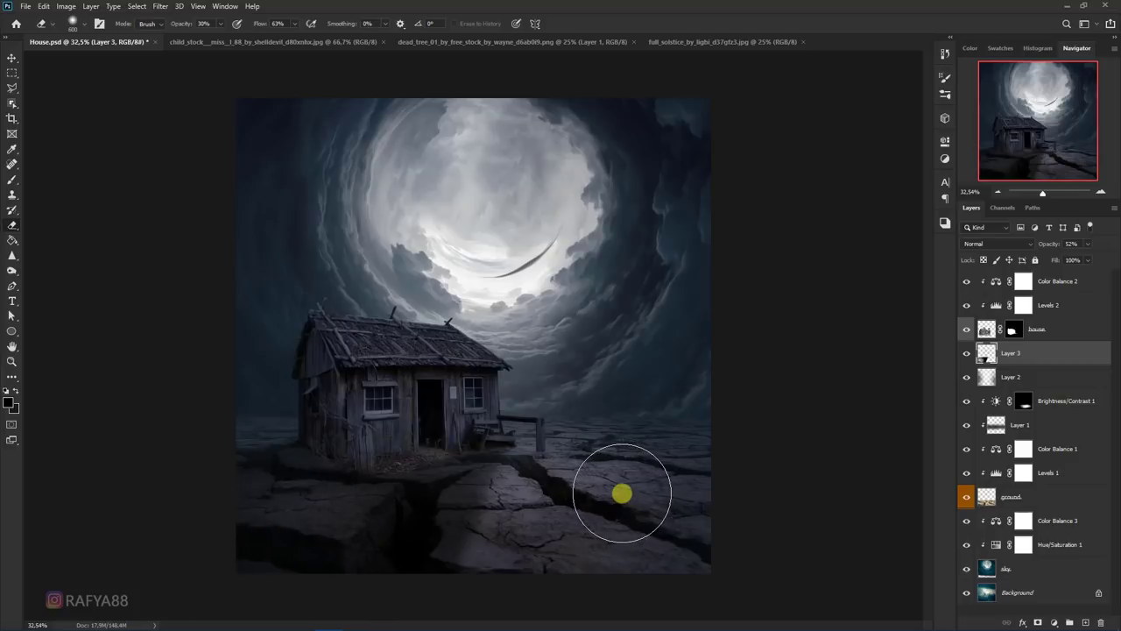
scroll(605, 486, "up", 1)
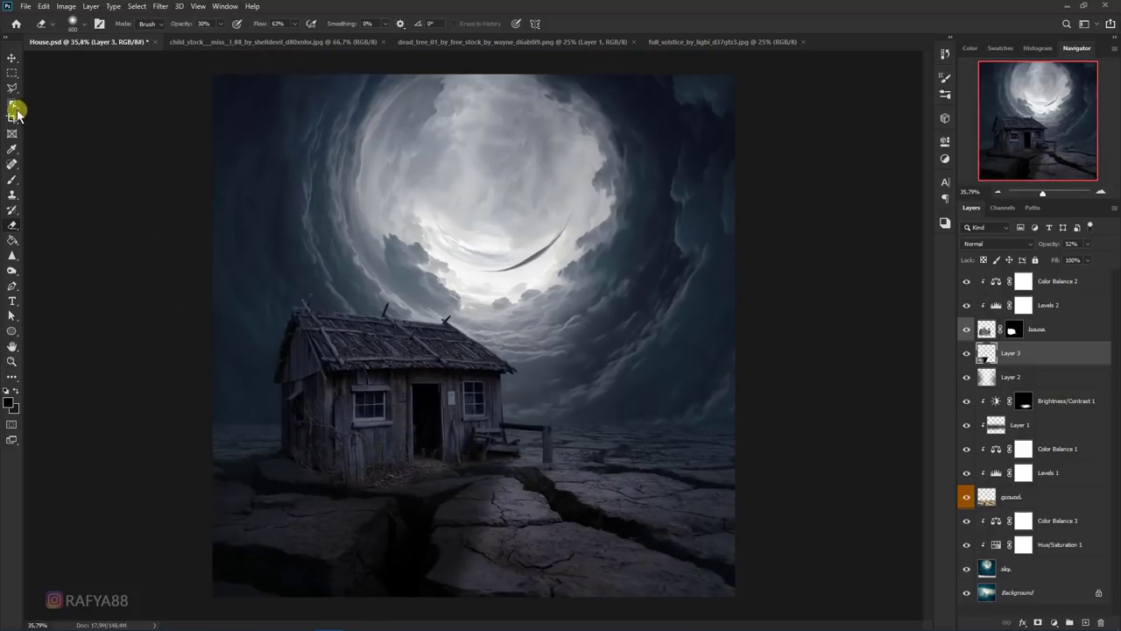
left_click(16, 91)
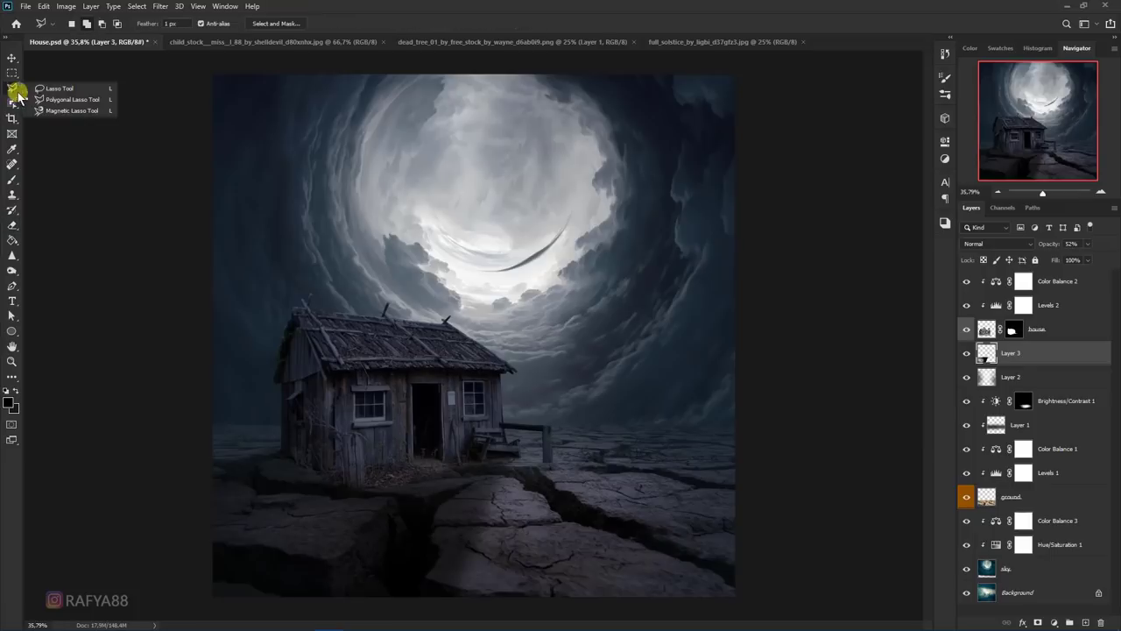
Step: On a new Layer 4, outline a polygonal shadow shape on the central front ground
left_click(1086, 621)
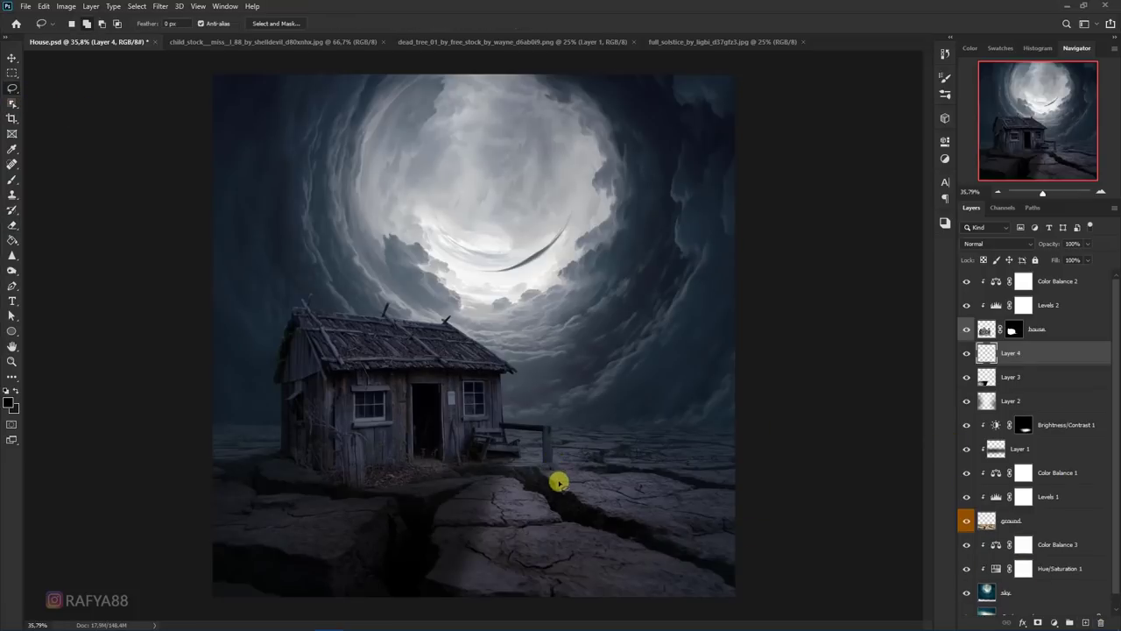
right_click(11, 88)
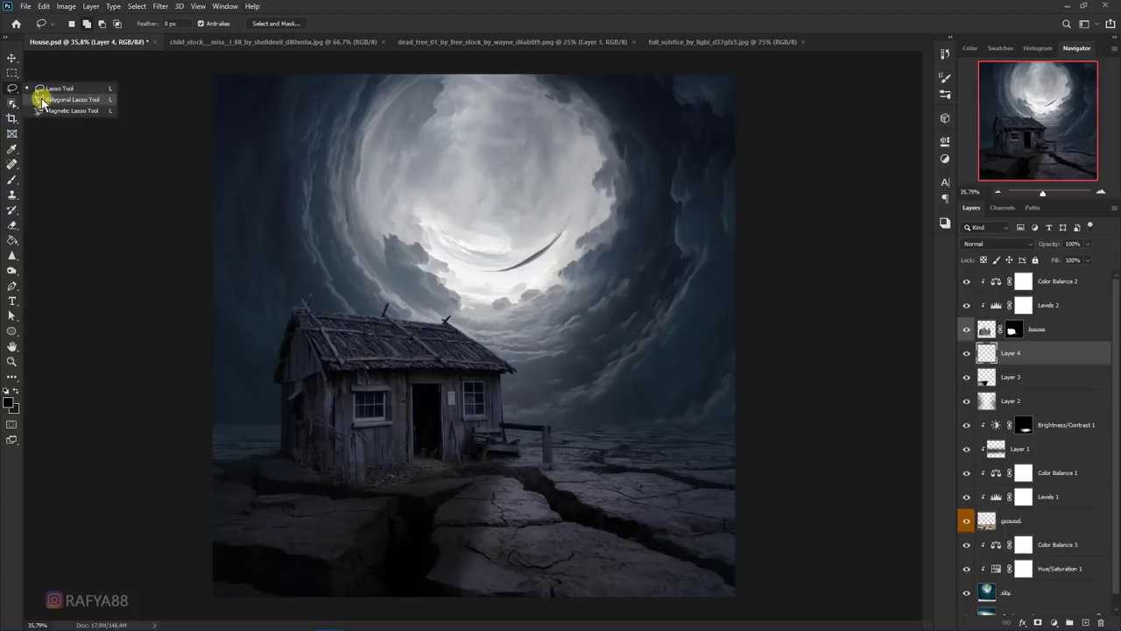
left_click(52, 103)
left_click(553, 459)
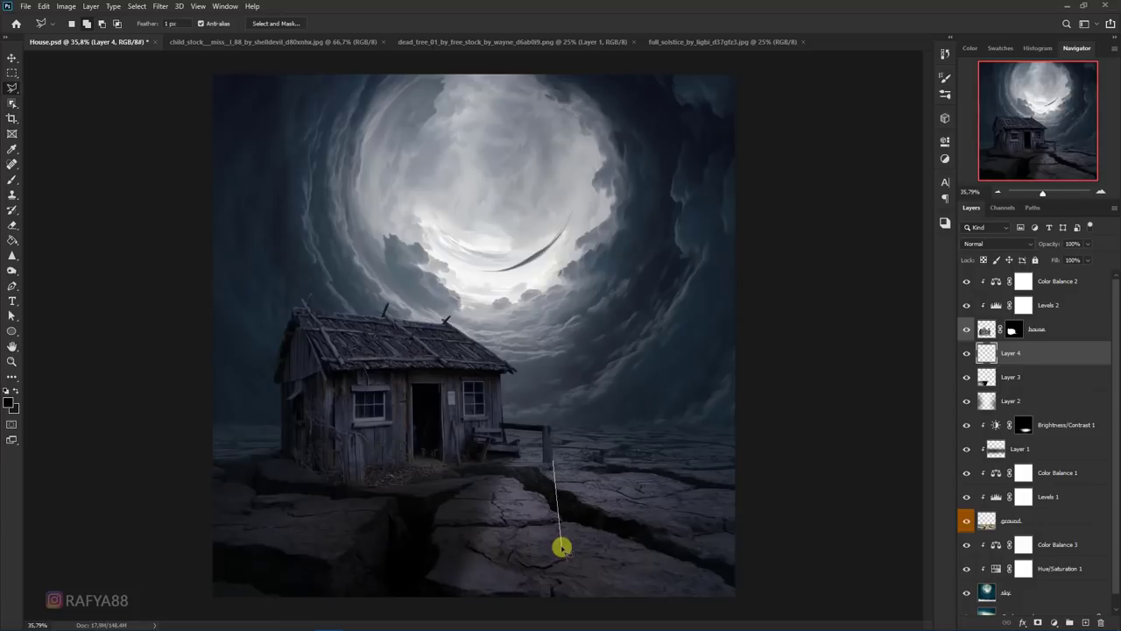
left_click(561, 548)
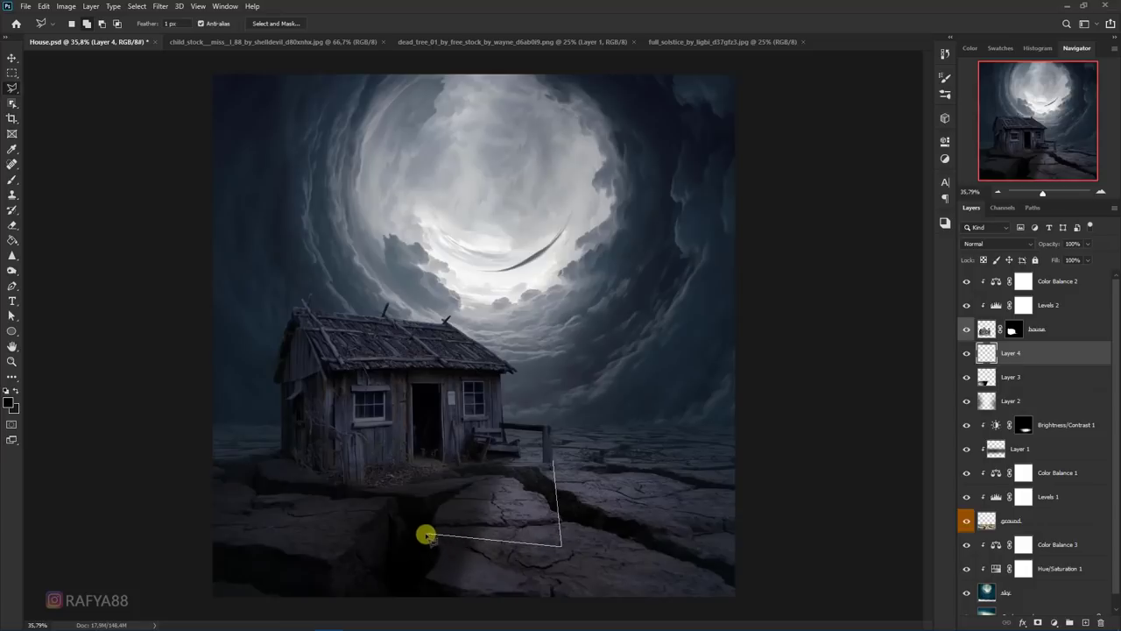
left_click(433, 511)
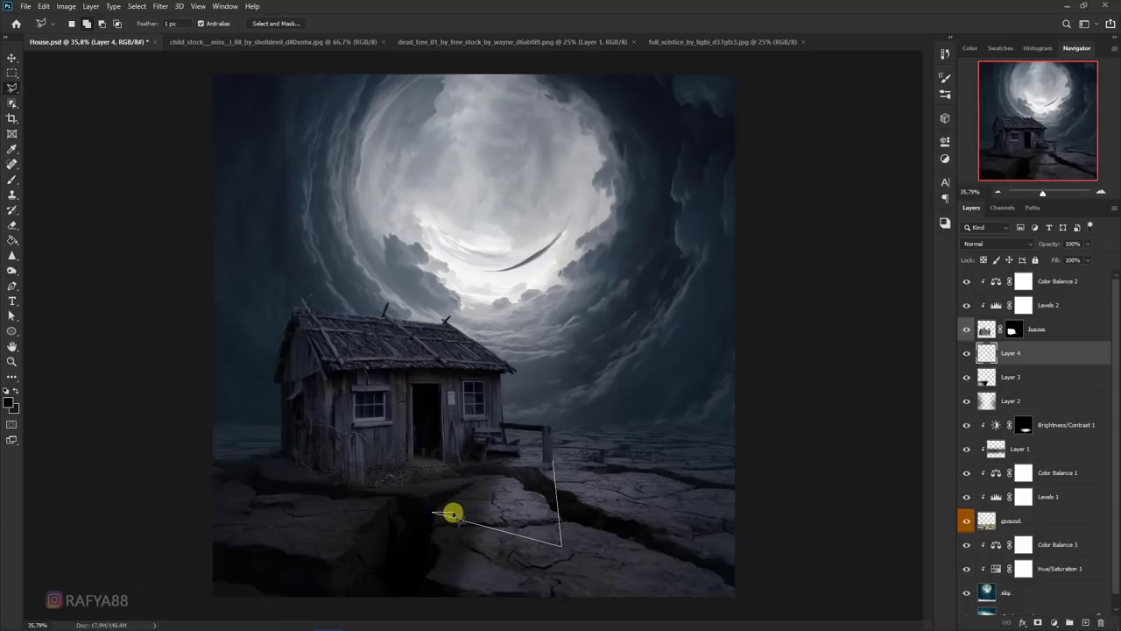
left_click(473, 511)
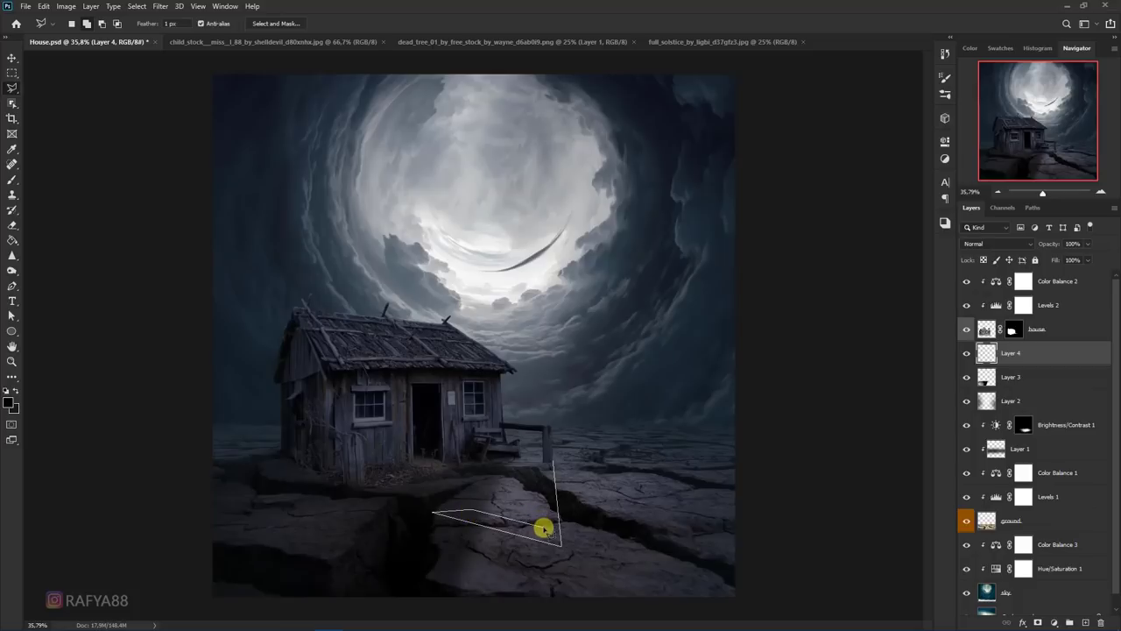
left_click(543, 528)
double_click(544, 461)
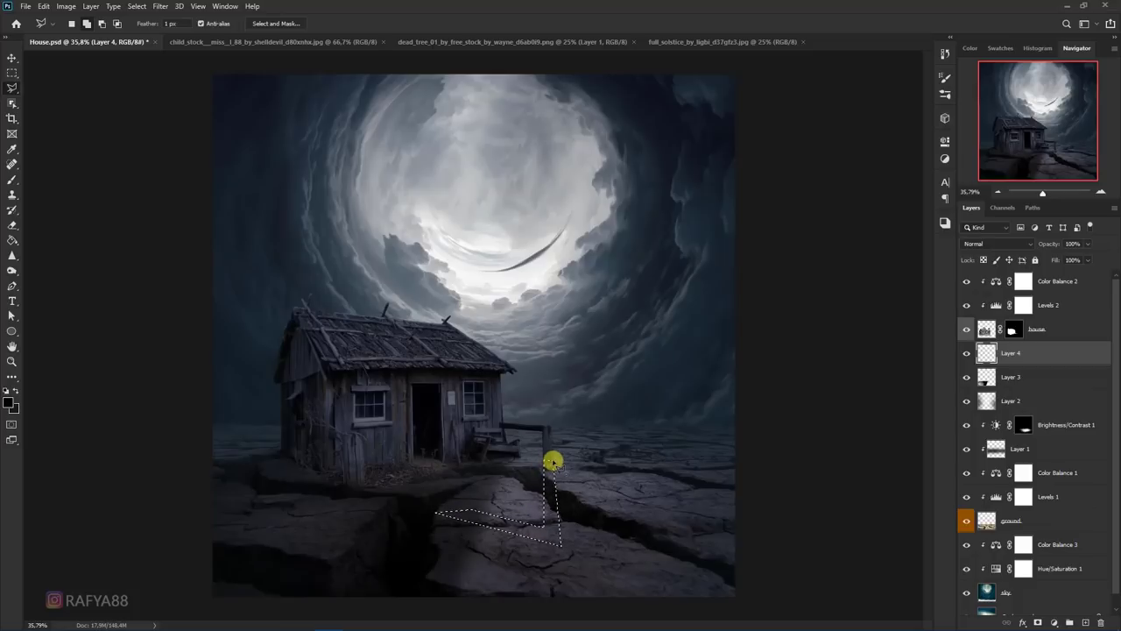
Step: Fill the shape with black, deselect, blur it, and set layer opacity to about 80%
right_click(12, 239)
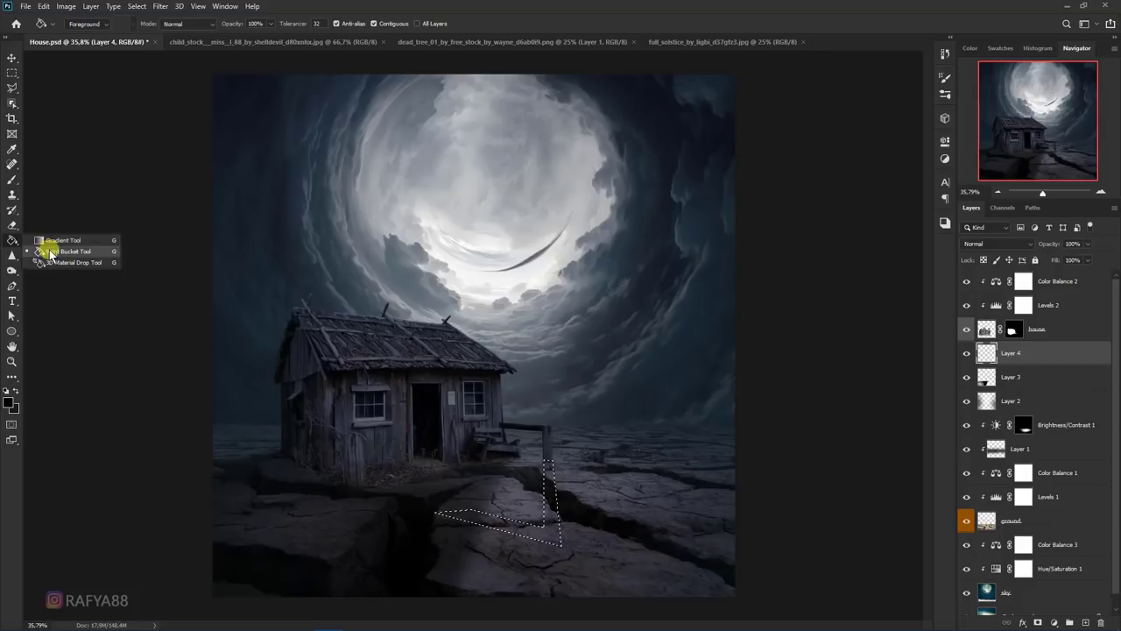
left_click(52, 247)
left_click(557, 534)
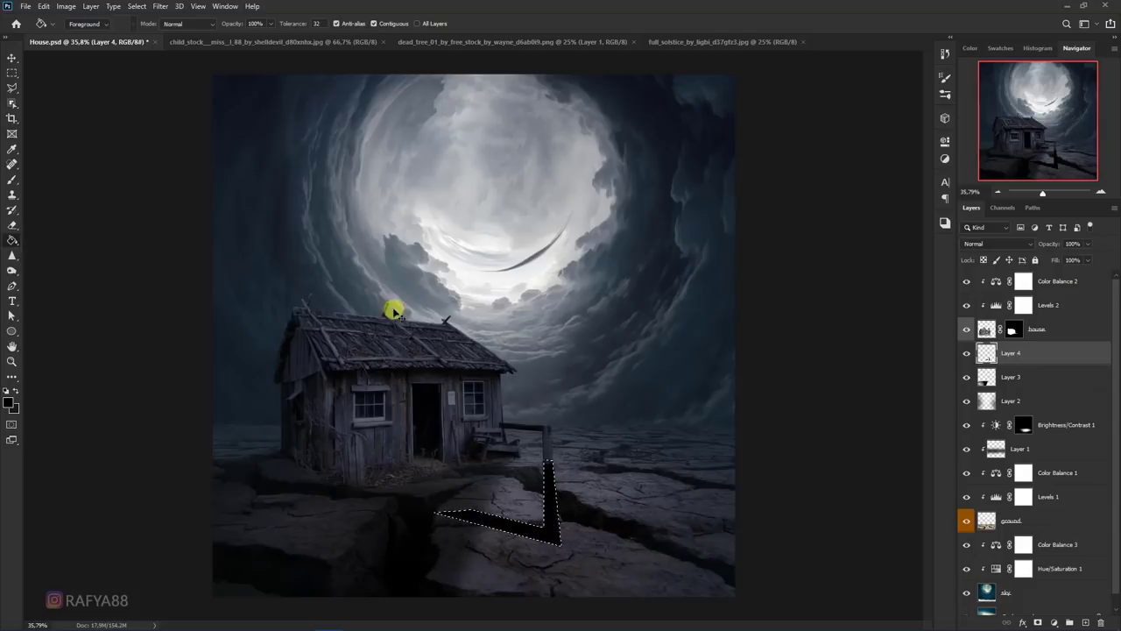
key("ctrl+d")
left_click(161, 7)
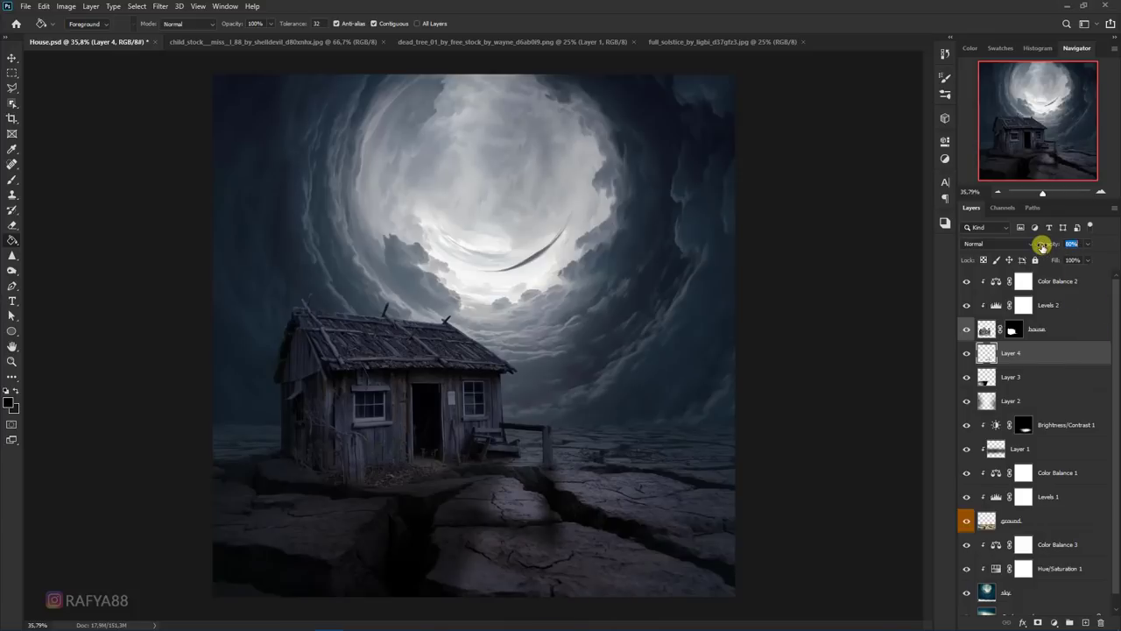
left_click_drag(1043, 247, 1045, 246)
Step: Erase some of the new shadow near the house base with a smaller eraser
key("e")
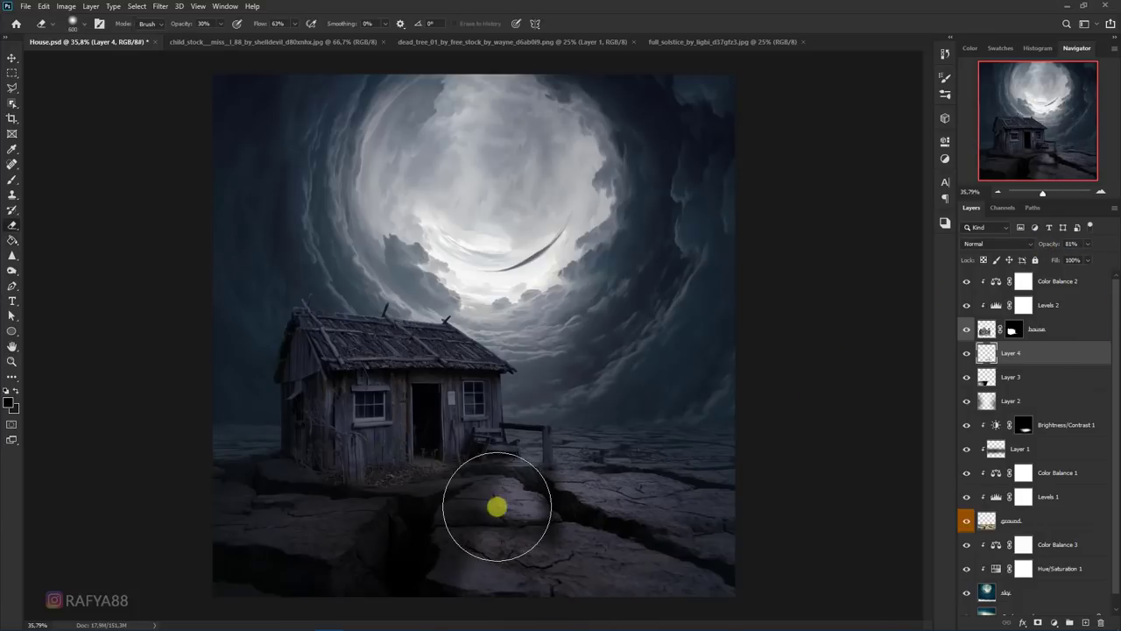
key("bracketleft")
key("bracketleft")
left_click_drag(452, 500, 551, 550)
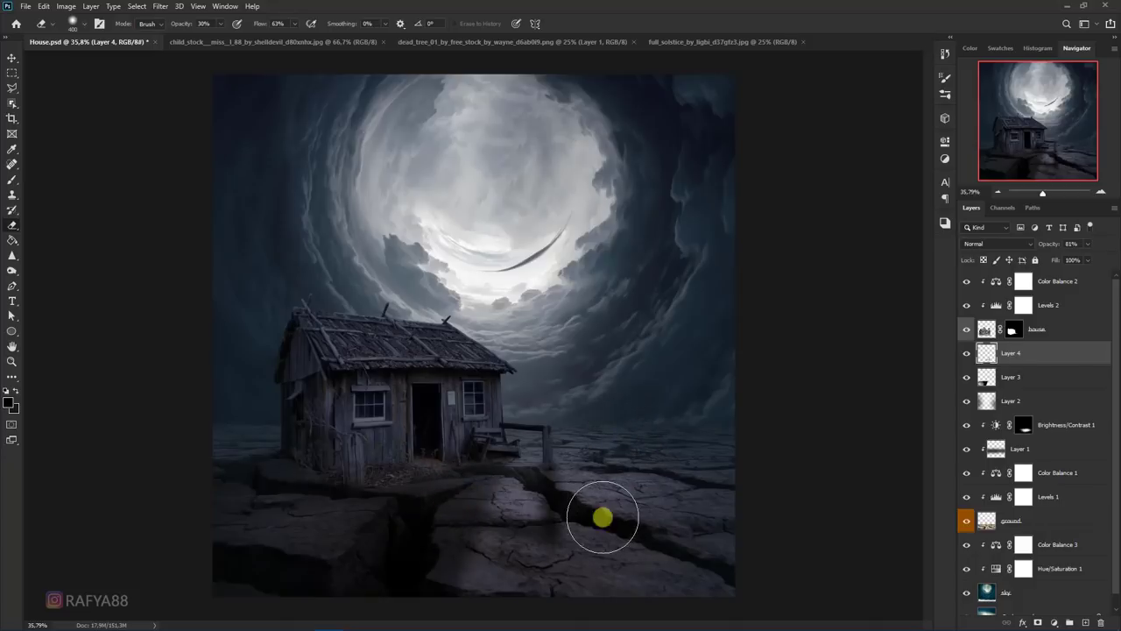
key("ctrl+minus")
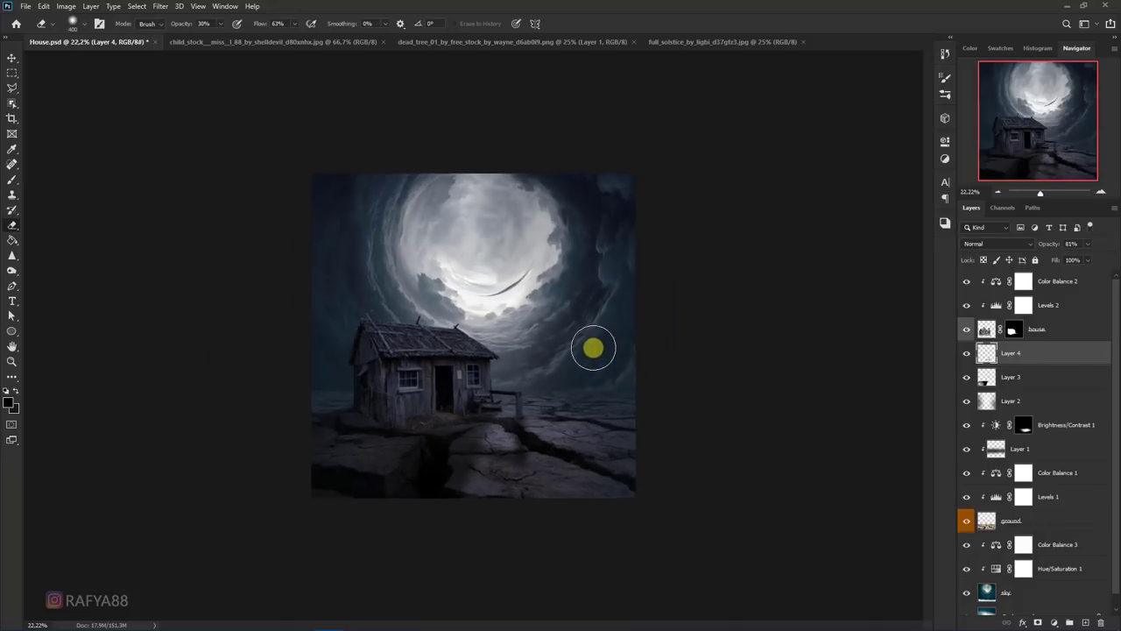
scroll(595, 348, "up", 1)
scroll(393, 395, "up", 2)
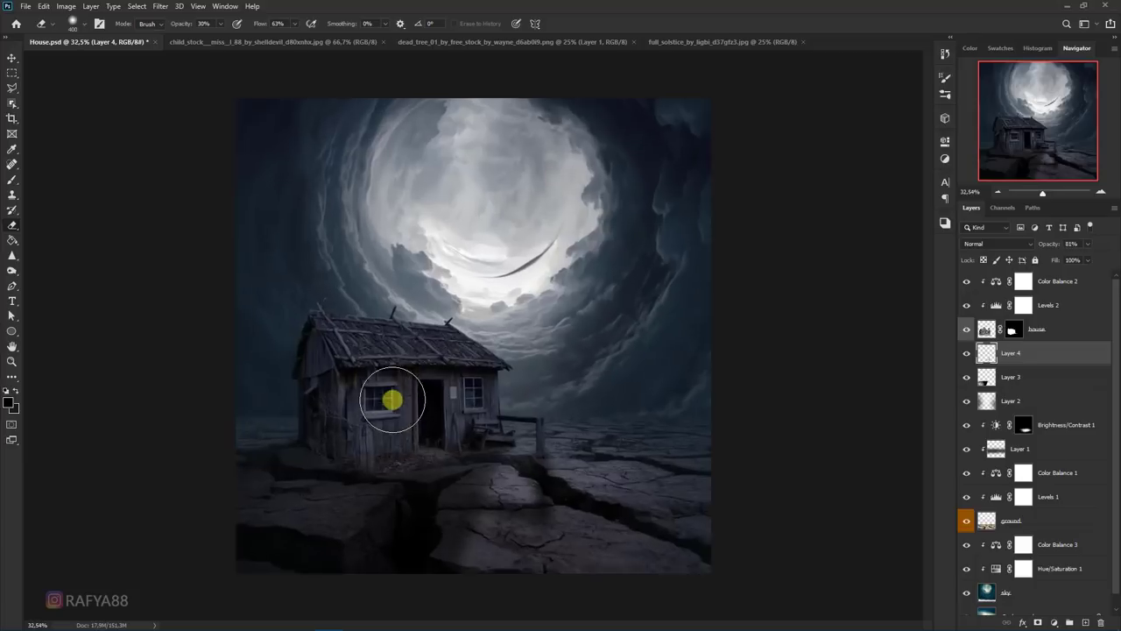
scroll(426, 395, "up", 1)
Step: Add Layer 5 above the house and paint a 500 px shadow over its base at 58% opacity
left_click(1049, 329)
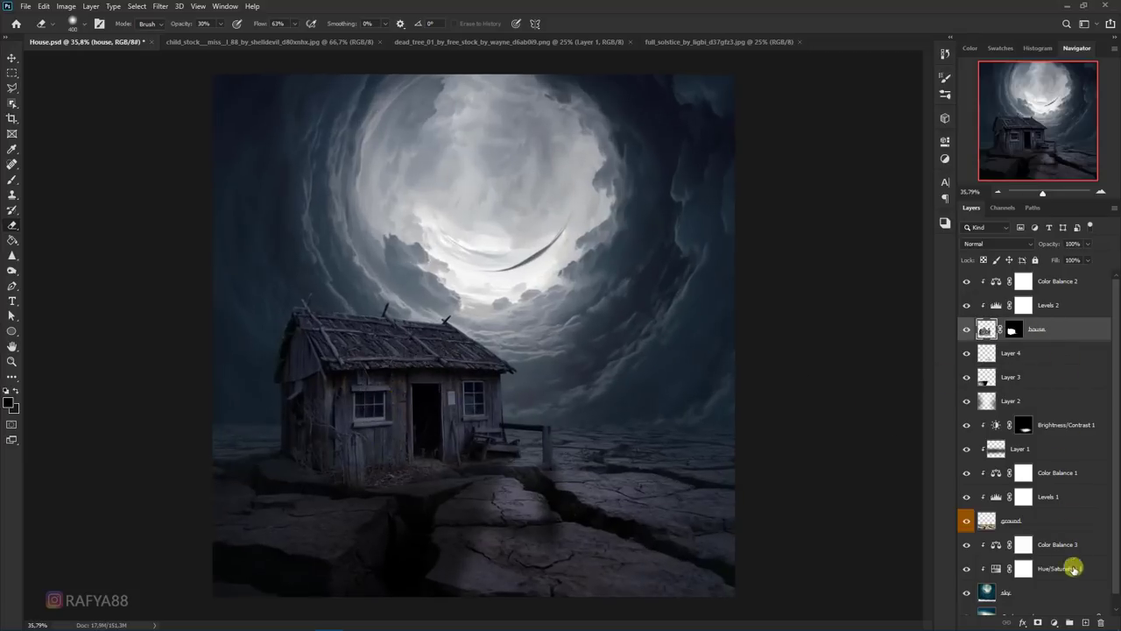
left_click(1086, 623)
scroll(130, 219, "up", 1)
left_click(11, 178)
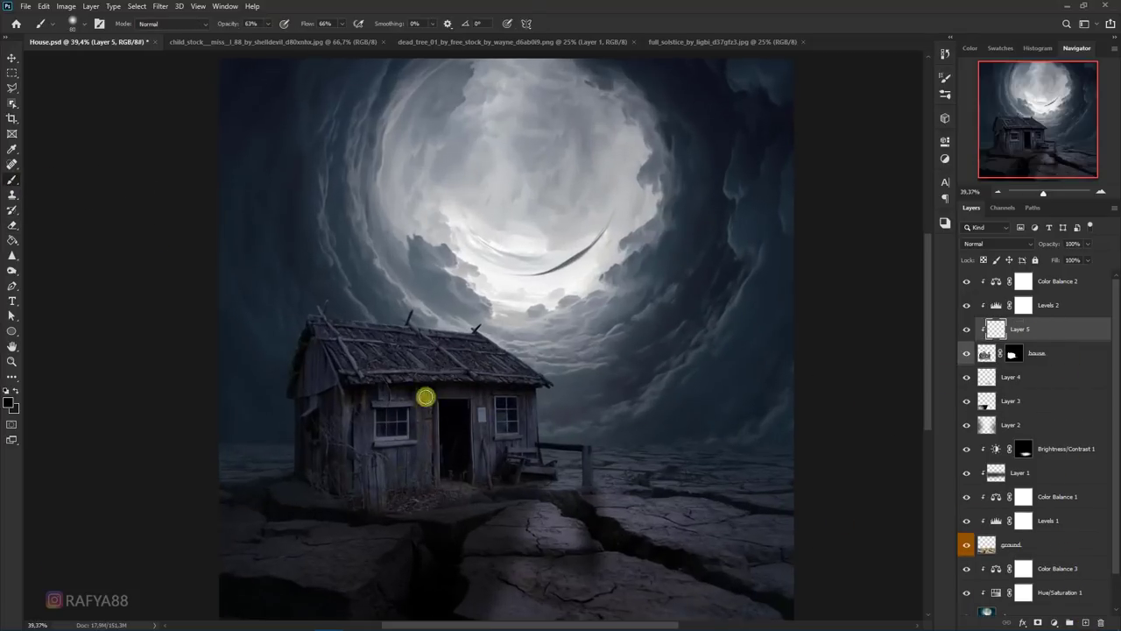
scroll(426, 395, "up", 1)
key("bracketright")
key("bracketright")
key("bracketright")
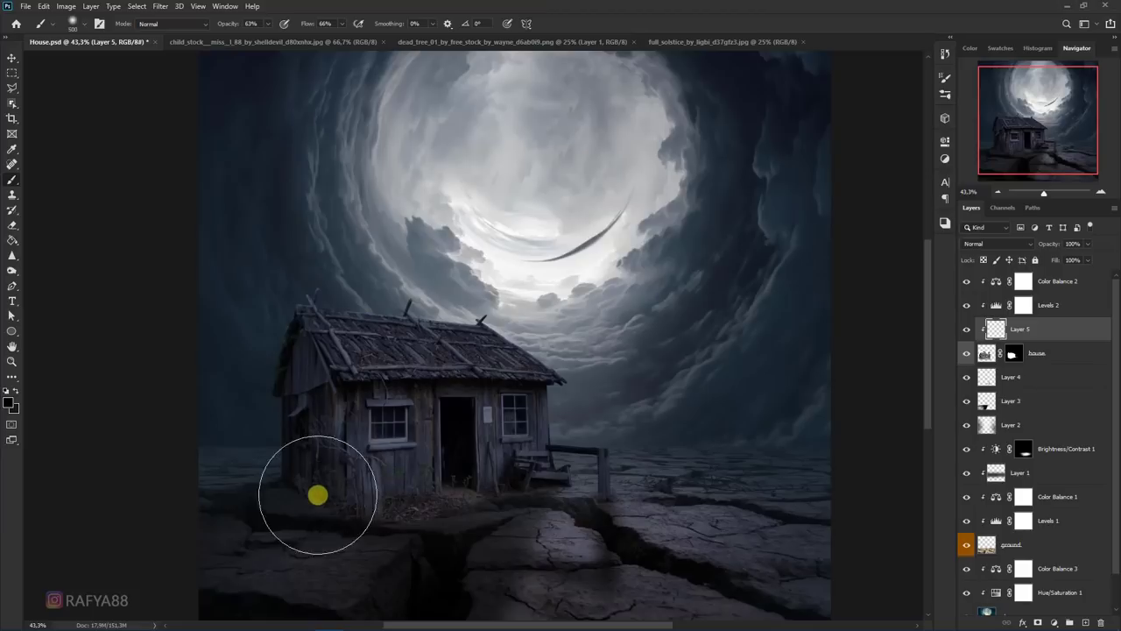
mouse_move(281, 500)
left_mouse_down()
mouse_move(251, 456)
mouse_move(301, 526)
mouse_move(460, 546)
mouse_move(505, 534)
mouse_move(389, 496)
mouse_move(333, 426)
mouse_move(371, 500)
mouse_move(508, 529)
mouse_move(531, 515)
left_mouse_up()
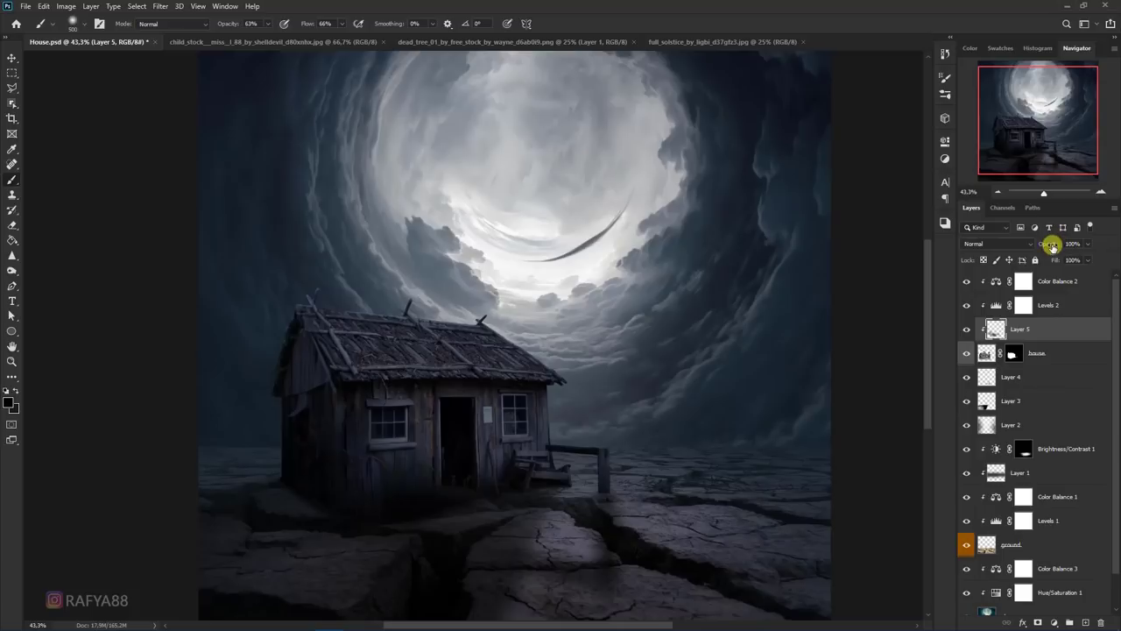
left_click_drag(1052, 246, 1030, 249)
scroll(438, 275, "down", 3)
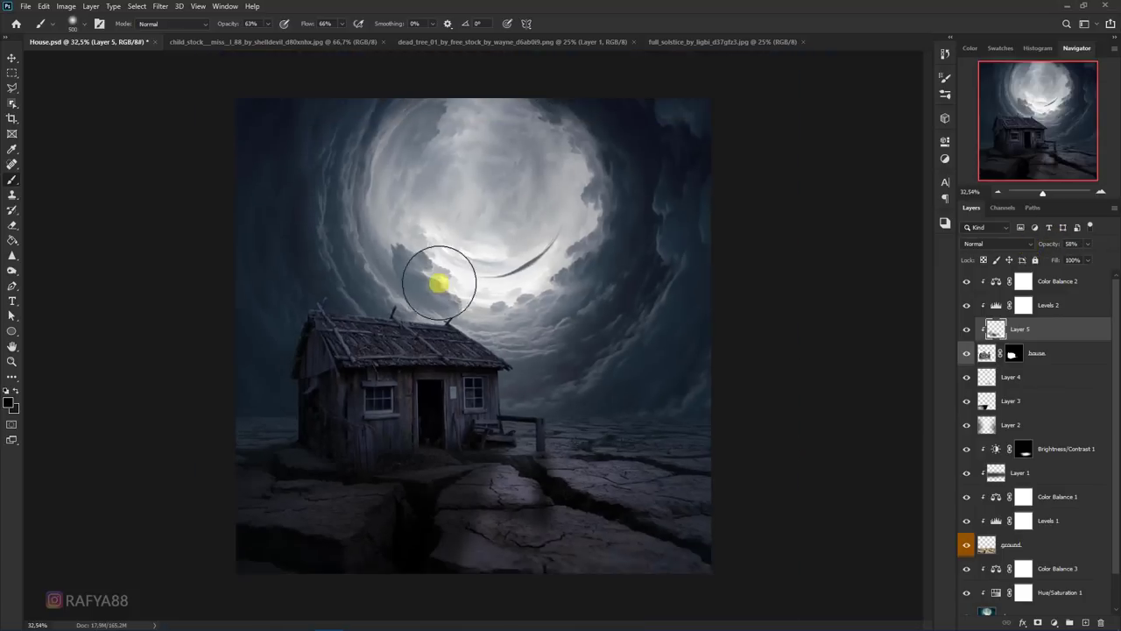
scroll(468, 258, "down", 3)
scroll(398, 278, "up", 4)
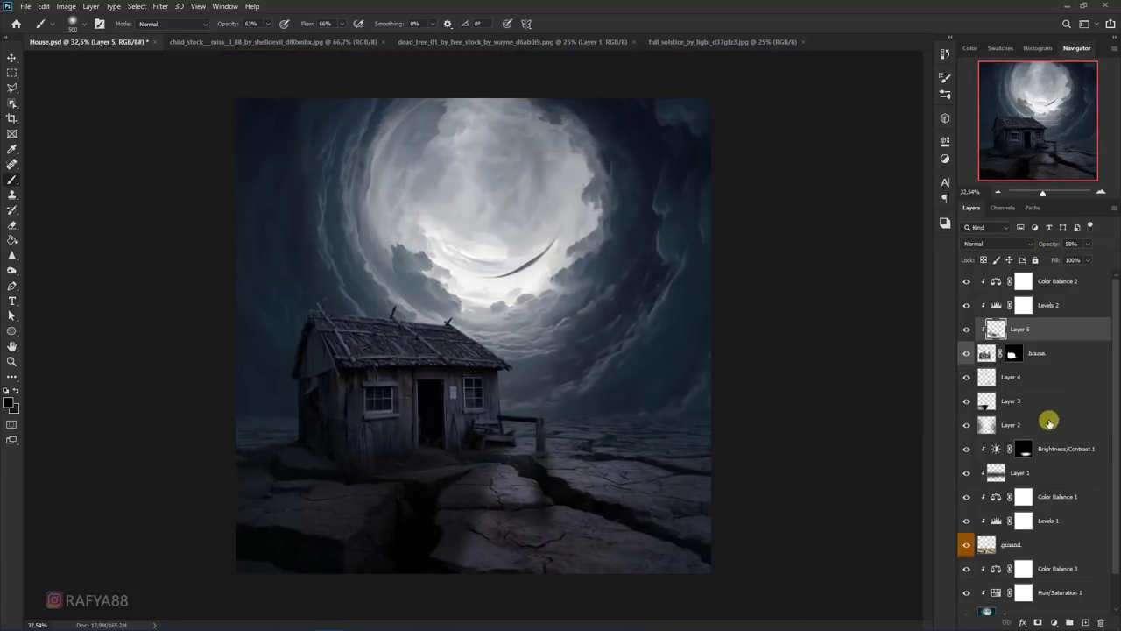
Step: Add a Curves adjustment clipped to Layer 5, bending the curve upward to brighten
left_click(1063, 622)
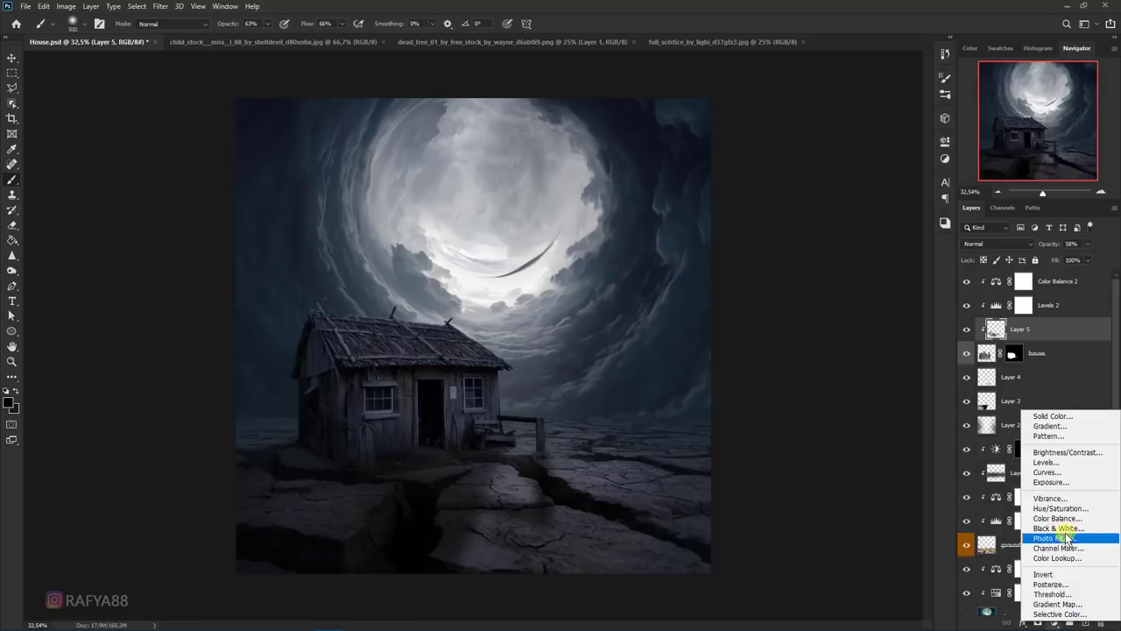
left_click(1055, 480)
left_click(846, 380)
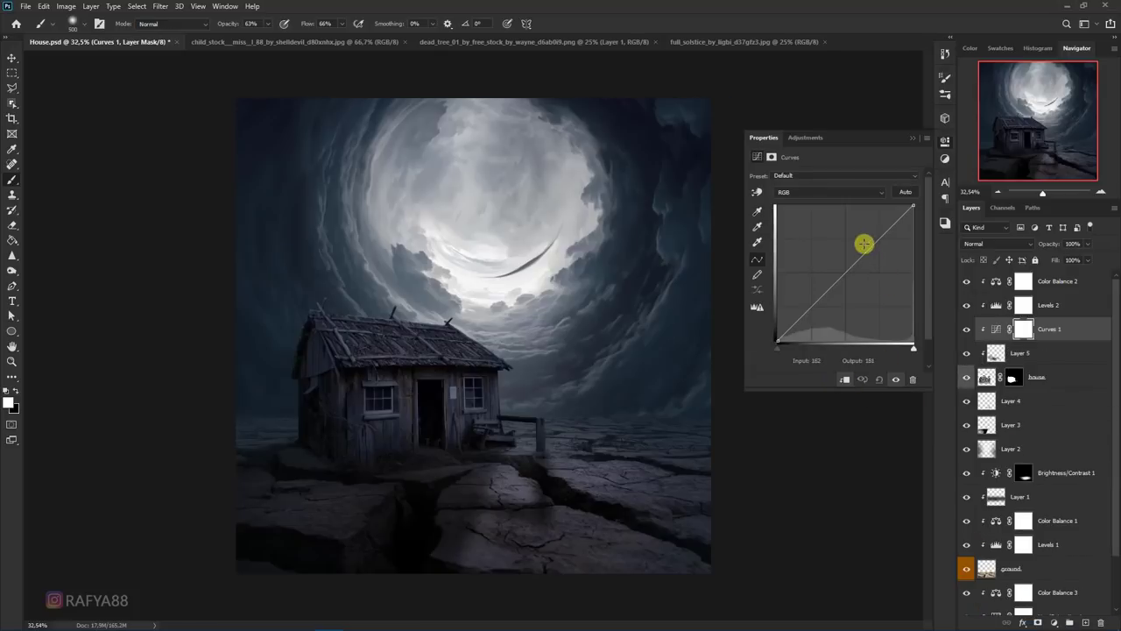
left_click_drag(855, 258, 850, 245)
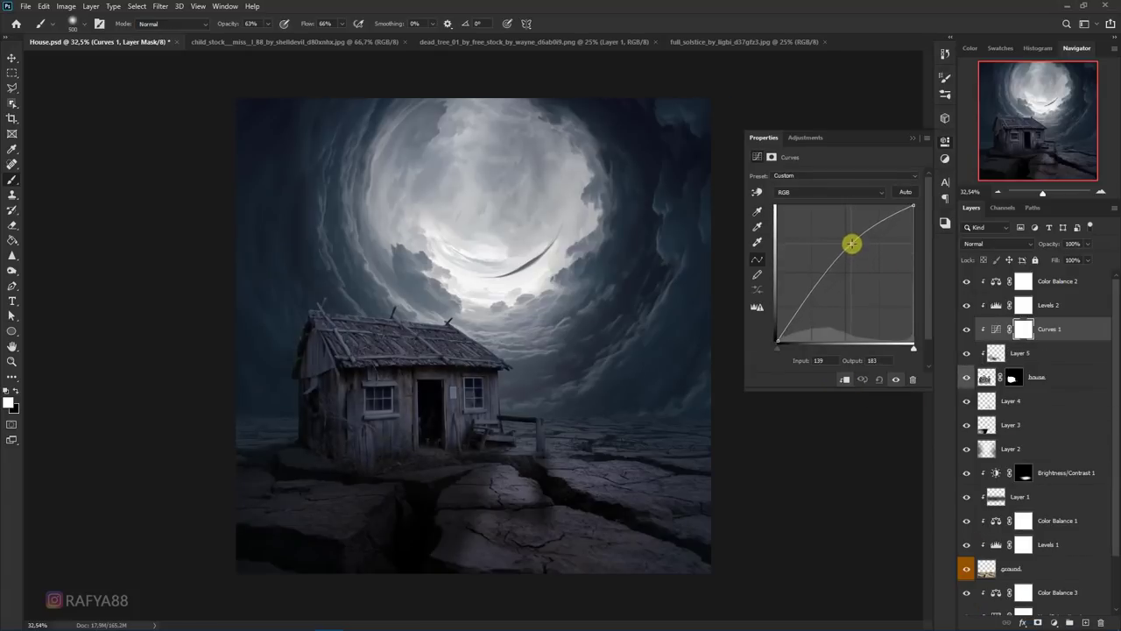
left_click(913, 138)
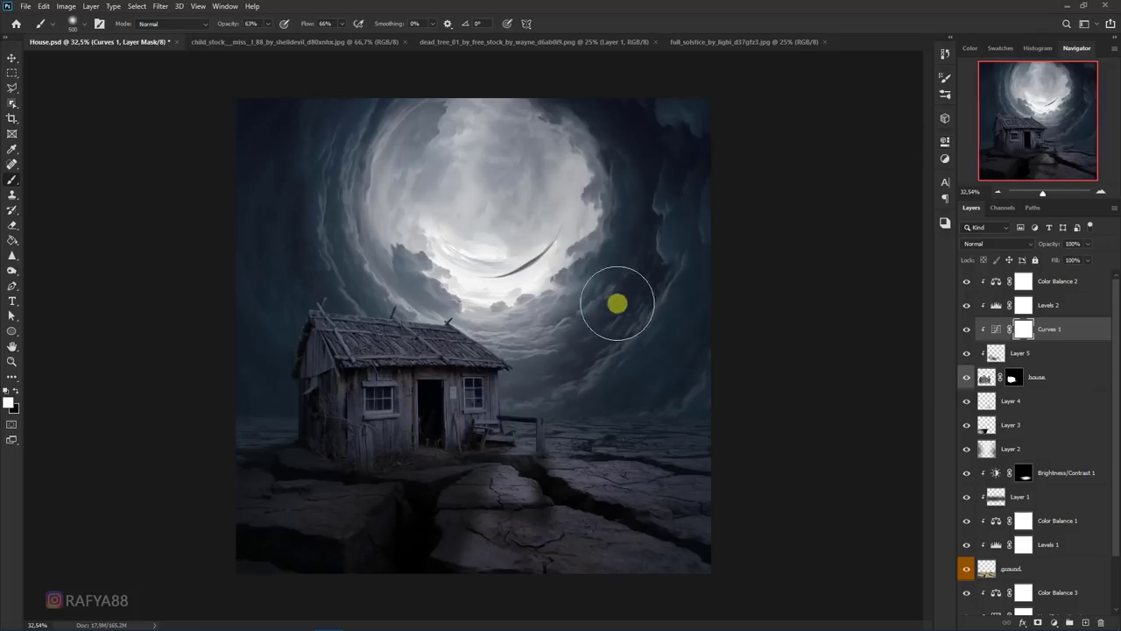
Step: Invert the Curves mask to hide the brightening, and set a smaller brush at 100% opacity
scroll(557, 300, "up", 2)
key("ctrl+i")
scroll(438, 292, "up", 3)
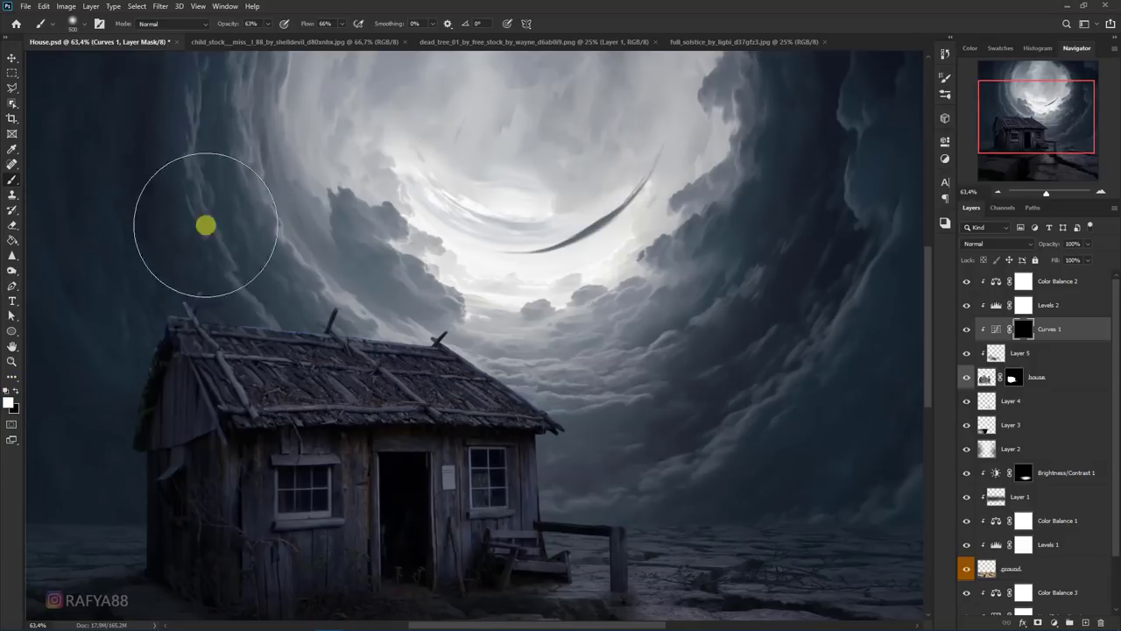
scroll(486, 329, "up", 2)
key("bracketleft")
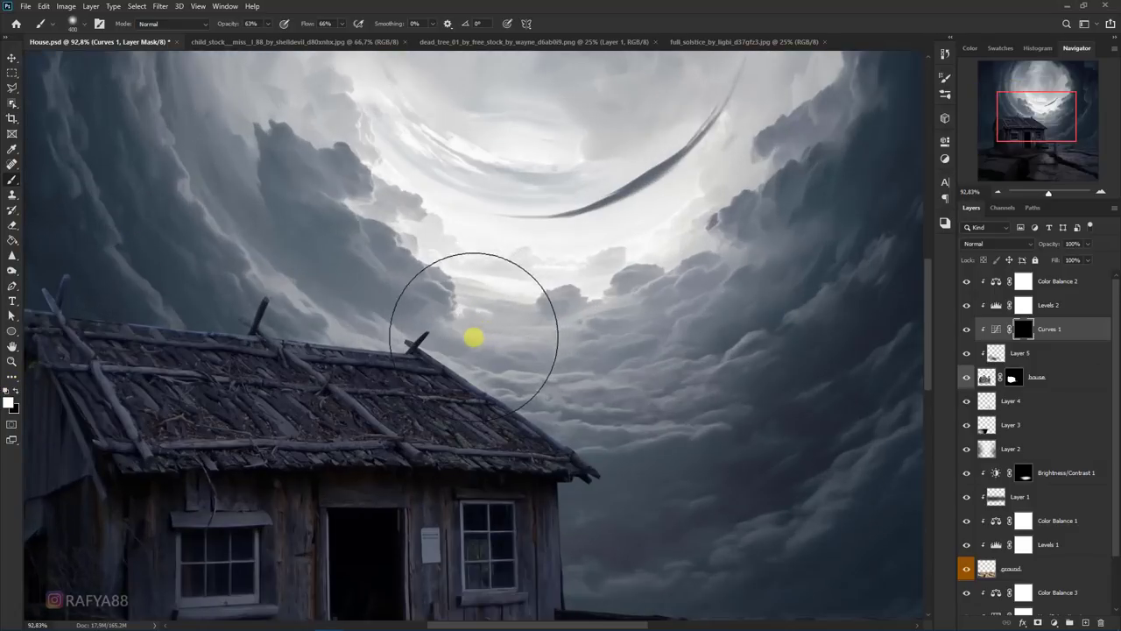
key("bracketleft")
key("bracketleft")
key("bracketleft")
key("bracketleft")
key("bracketleft")
key("bracketleft")
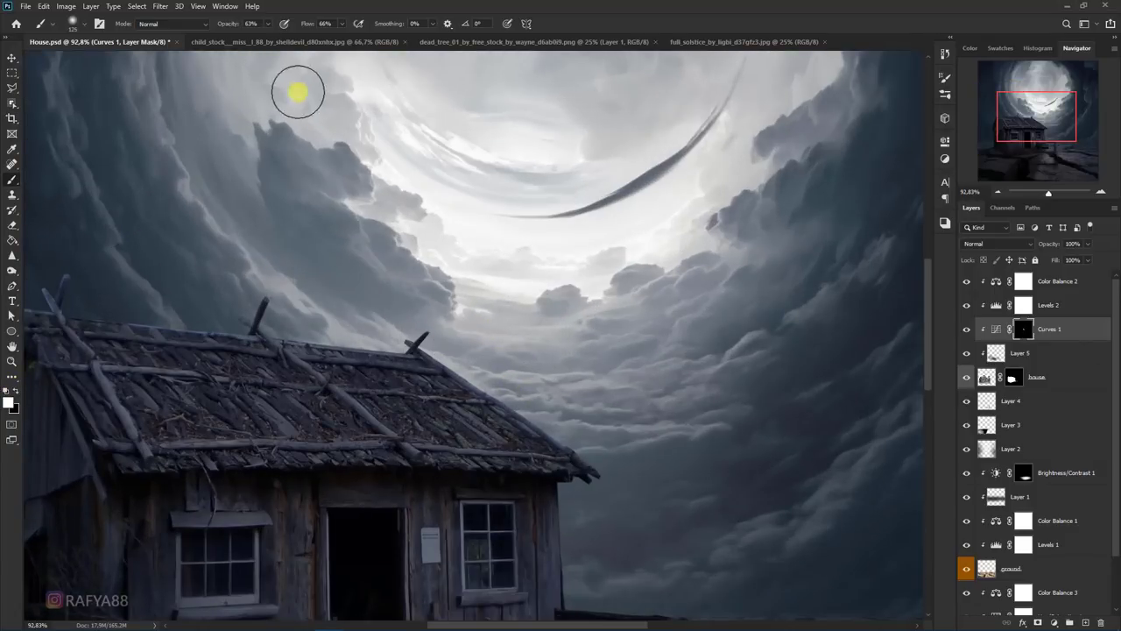
type("100")
key("Return")
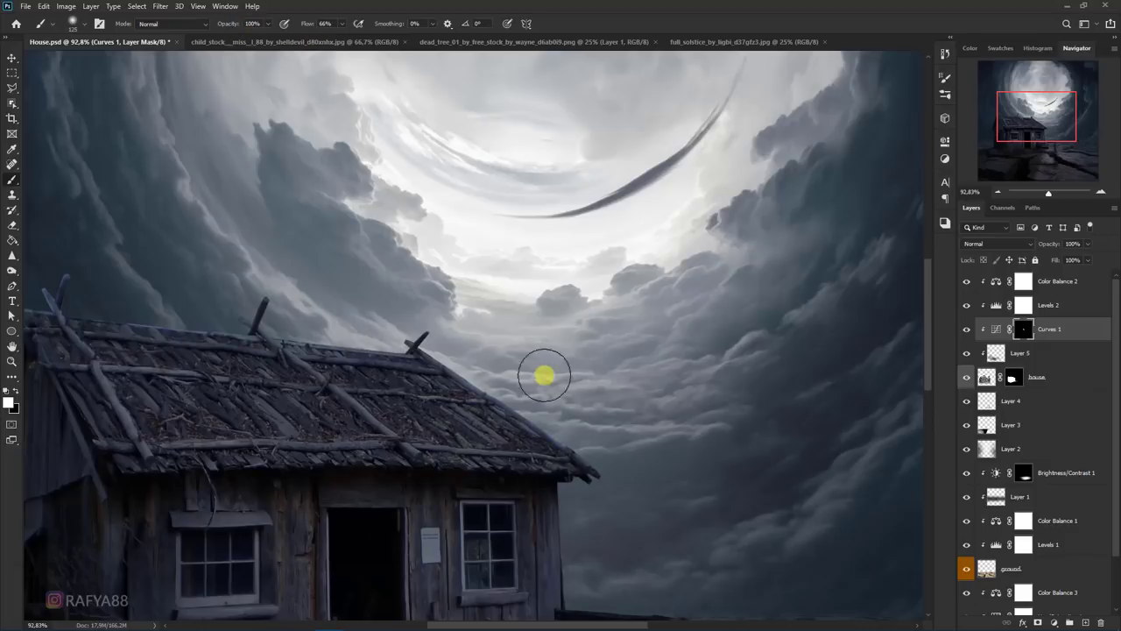
Step: Paint the mask to reveal brightening on the sky near the roof and along the roof edge
left_click_drag(444, 330, 553, 411)
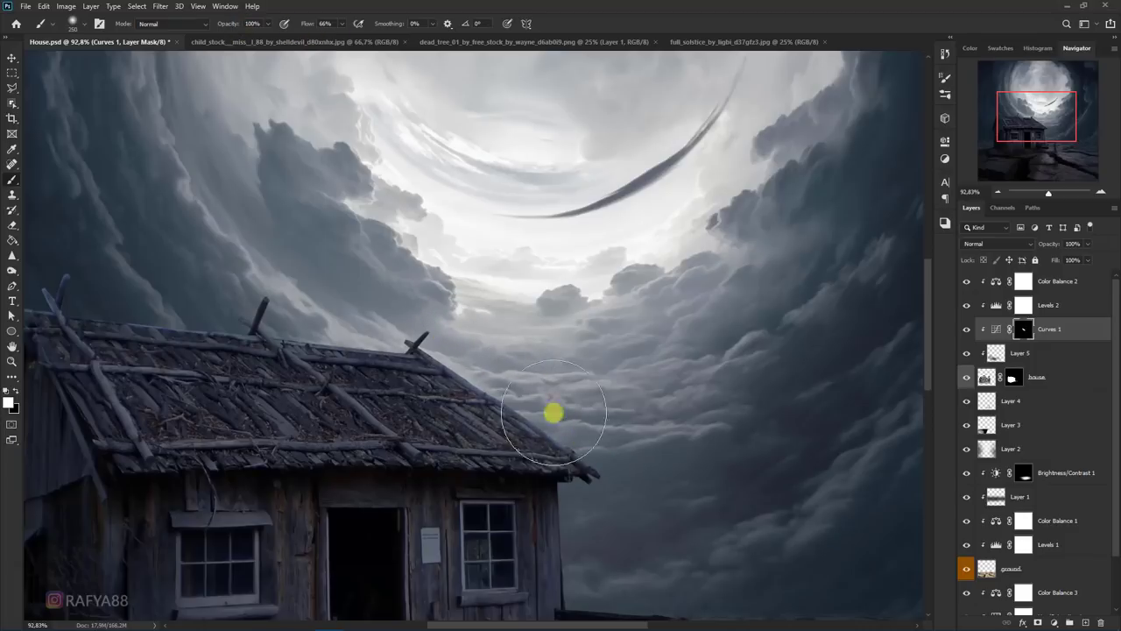
key("bracketright")
key("bracketright")
key("bracketright")
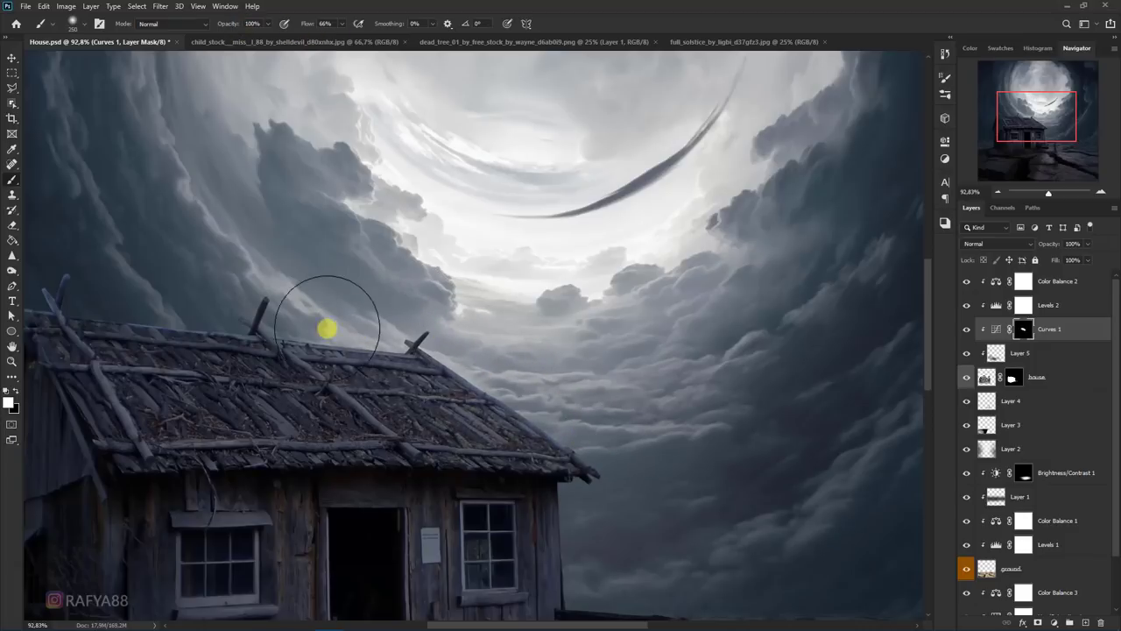
scroll(598, 364, "down", 1)
left_click_drag(413, 329, 316, 359)
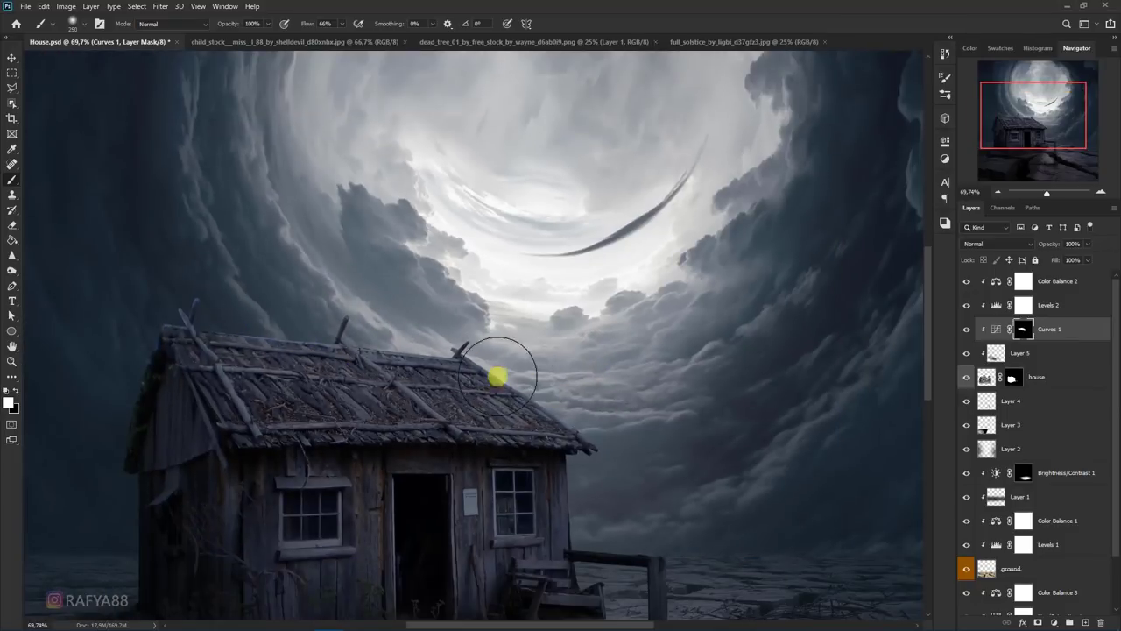
scroll(581, 393, "down", 1)
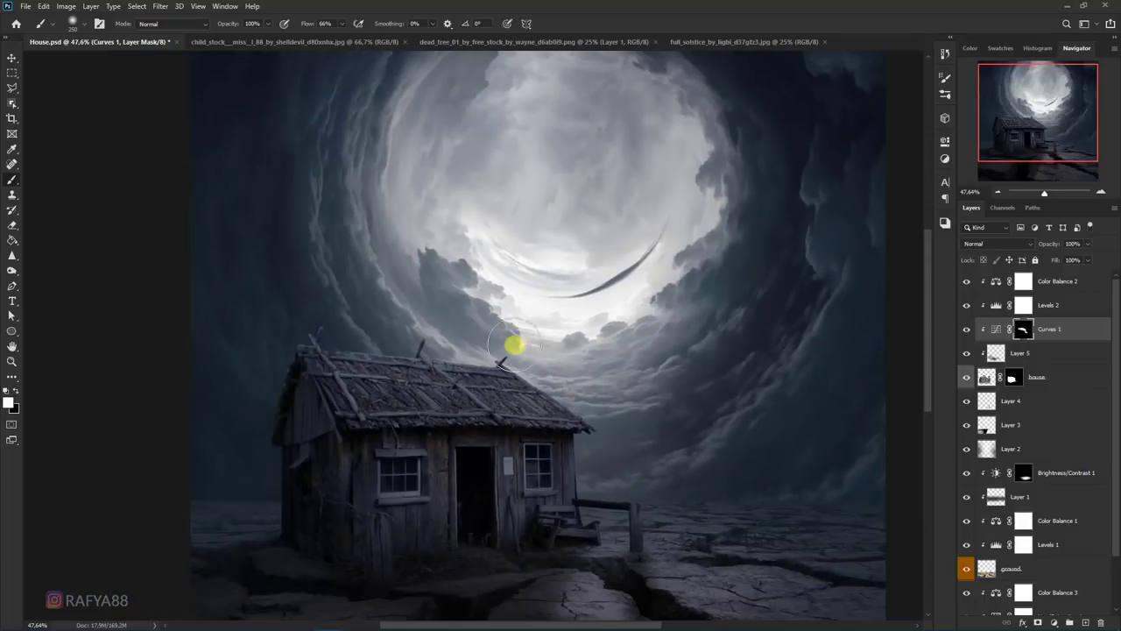
scroll(526, 340, "down", 2)
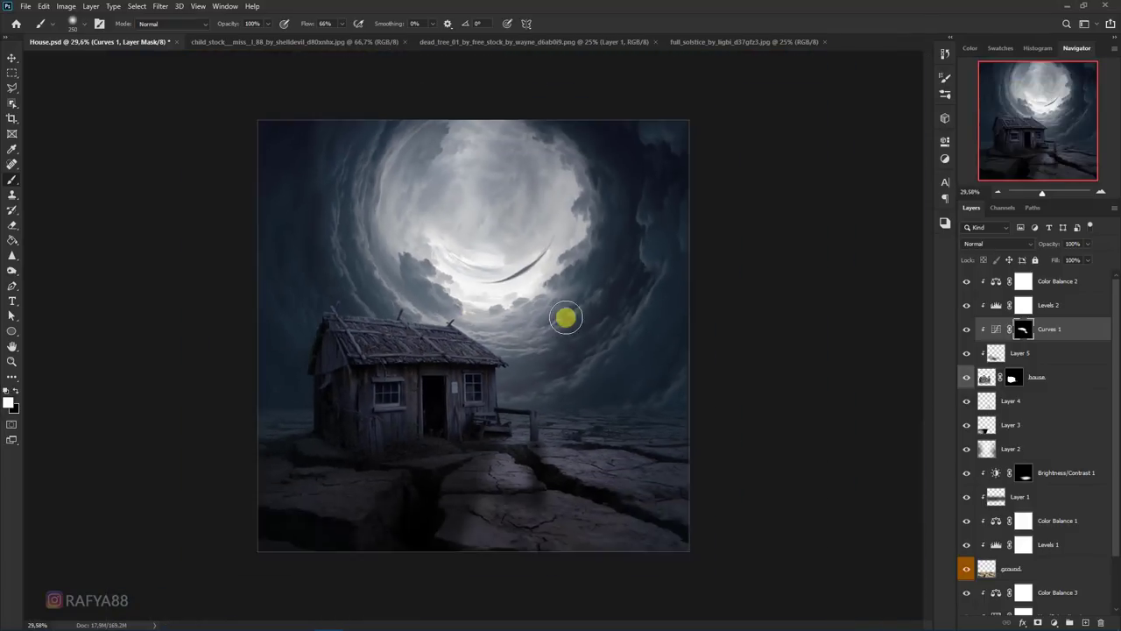
scroll(566, 318, "down", 1)
scroll(570, 303, "up", 2)
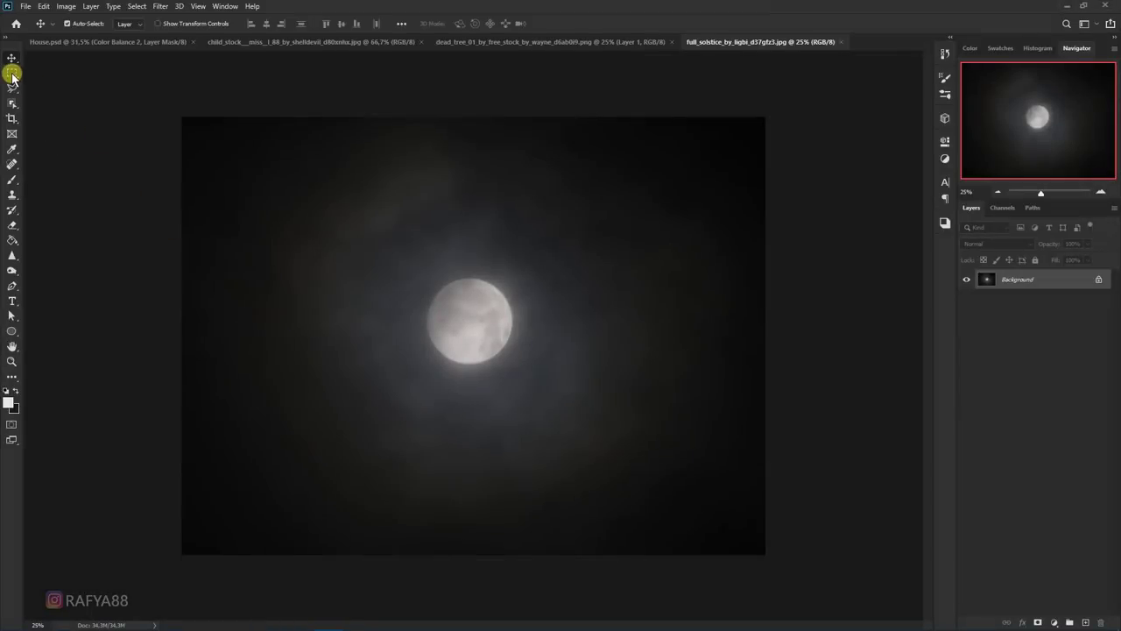
Step: Marquee-select a square around the moon and drag it into House.psd as Layer 7, shifted up-left
right_click(12, 74)
left_click(52, 73)
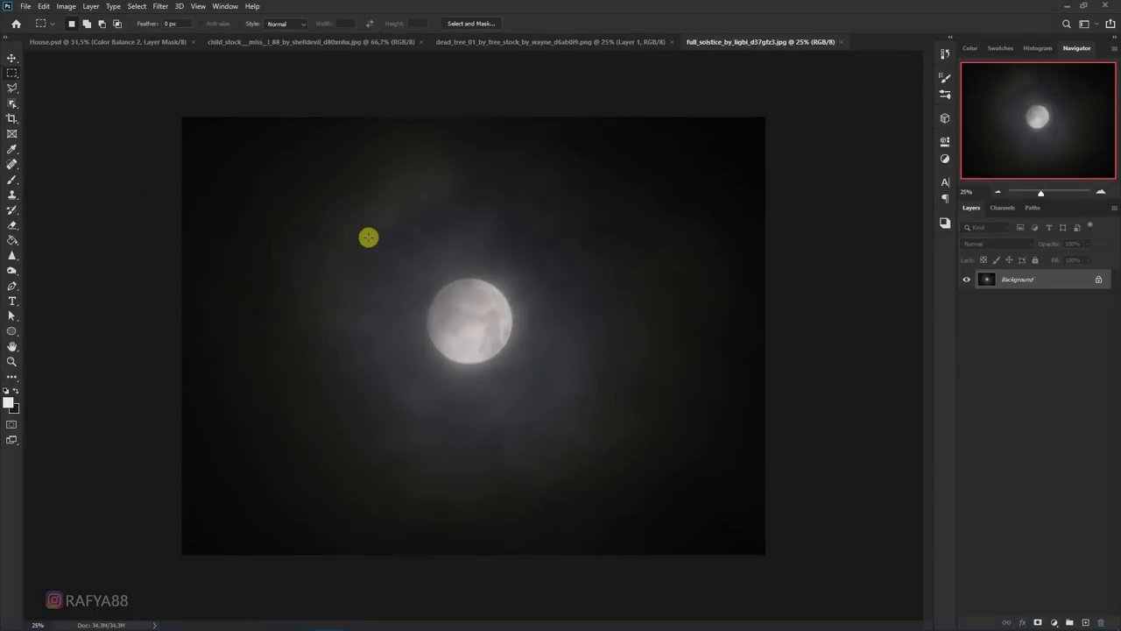
left_click_drag(364, 237, 597, 450)
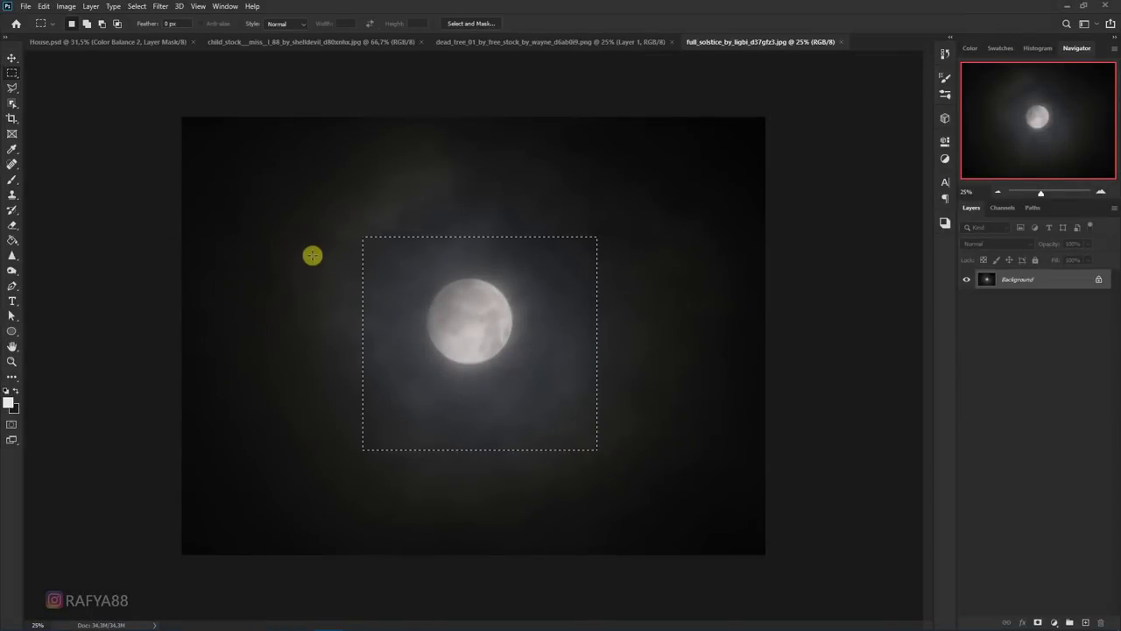
mouse_move(407, 298)
left_mouse_down()
mouse_move(479, 200)
mouse_move(510, 201)
left_mouse_up()
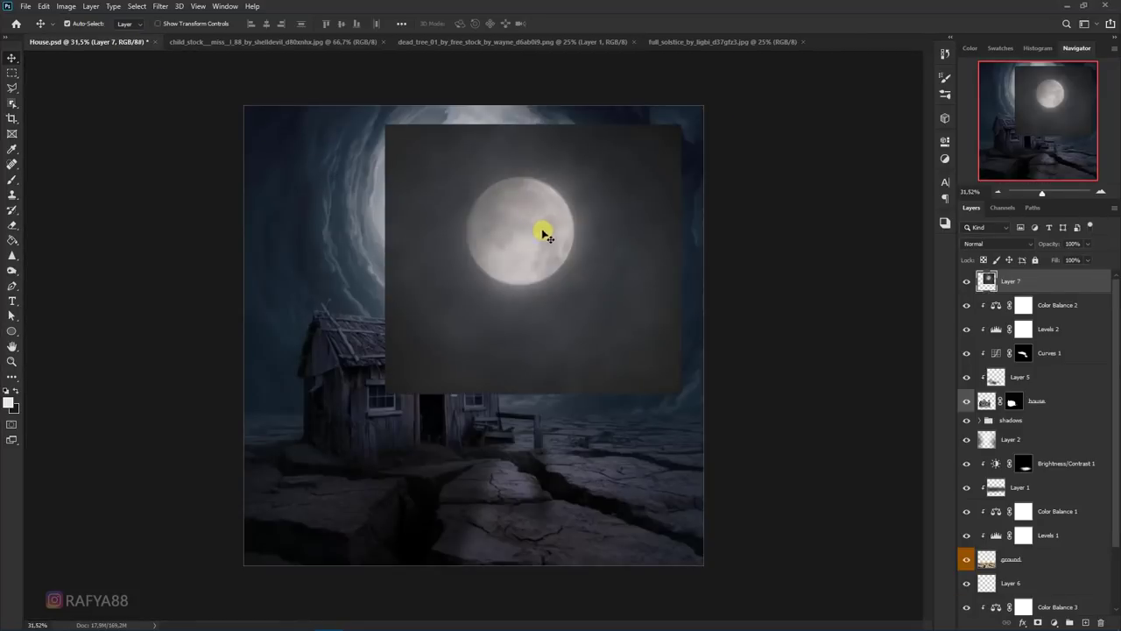
left_click_drag(543, 235, 513, 206)
left_click(999, 244)
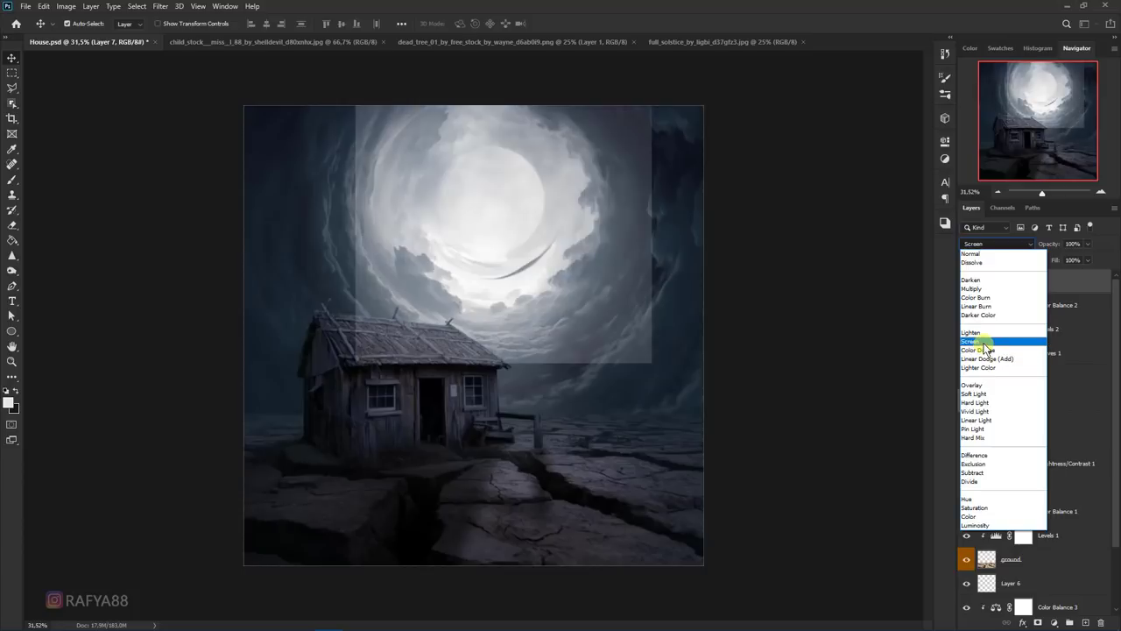
Step: Set Layer 7 to Screen, nudge it up-left, and set its Levels to about 36 / 0.75 / 184
left_click(984, 342)
left_click_drag(528, 212, 520, 201)
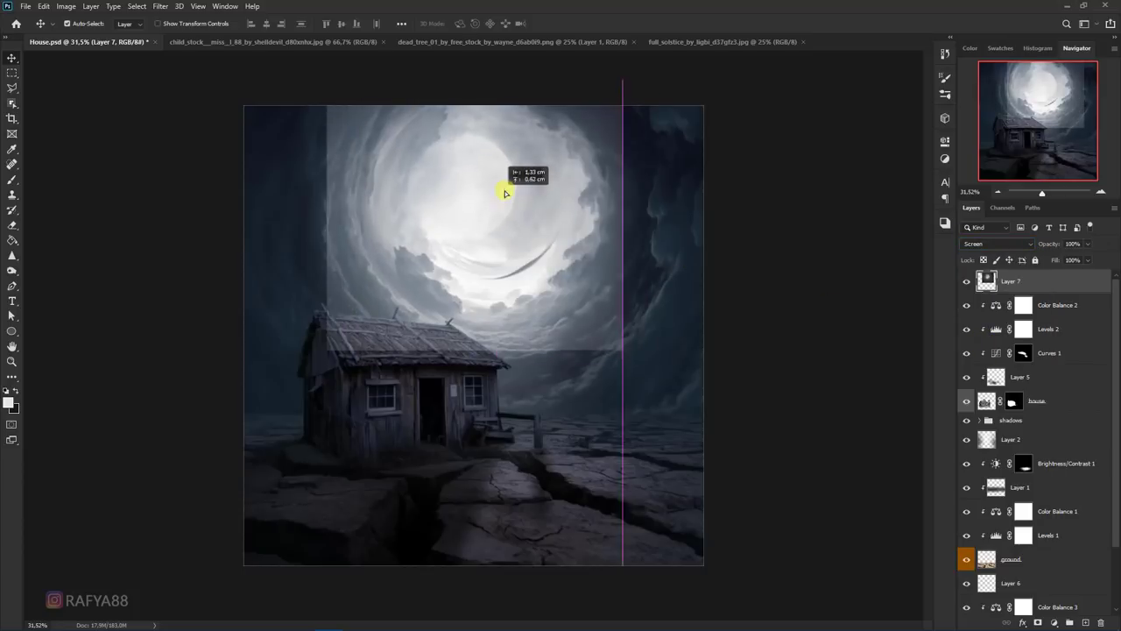
key("ctrl+l")
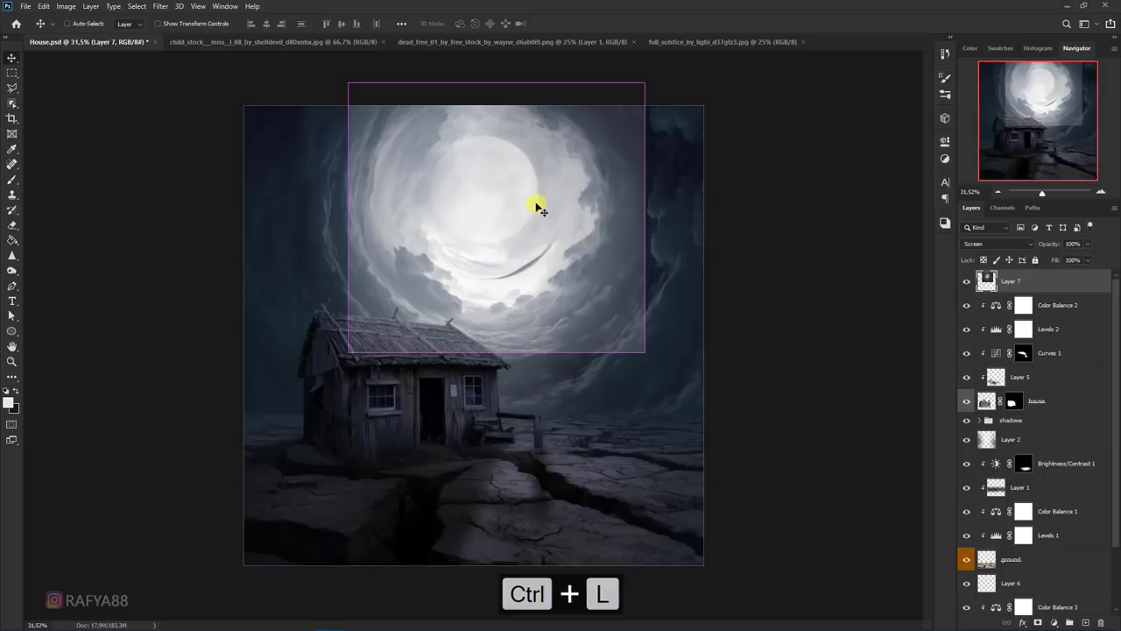
left_click_drag(847, 352, 863, 351)
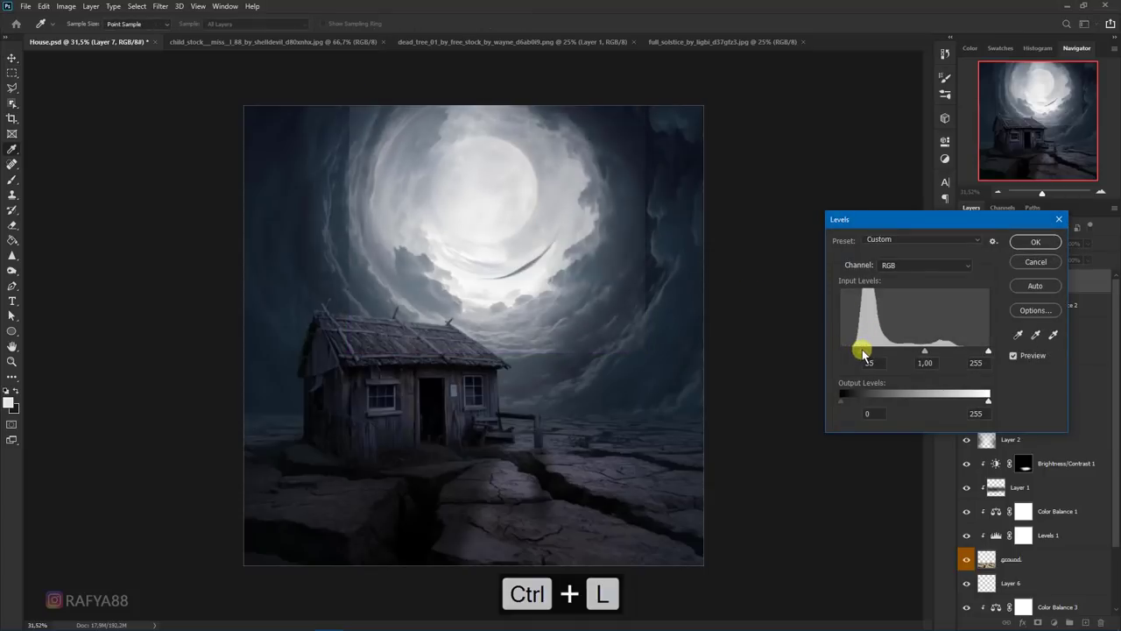
left_click_drag(876, 219, 715, 185)
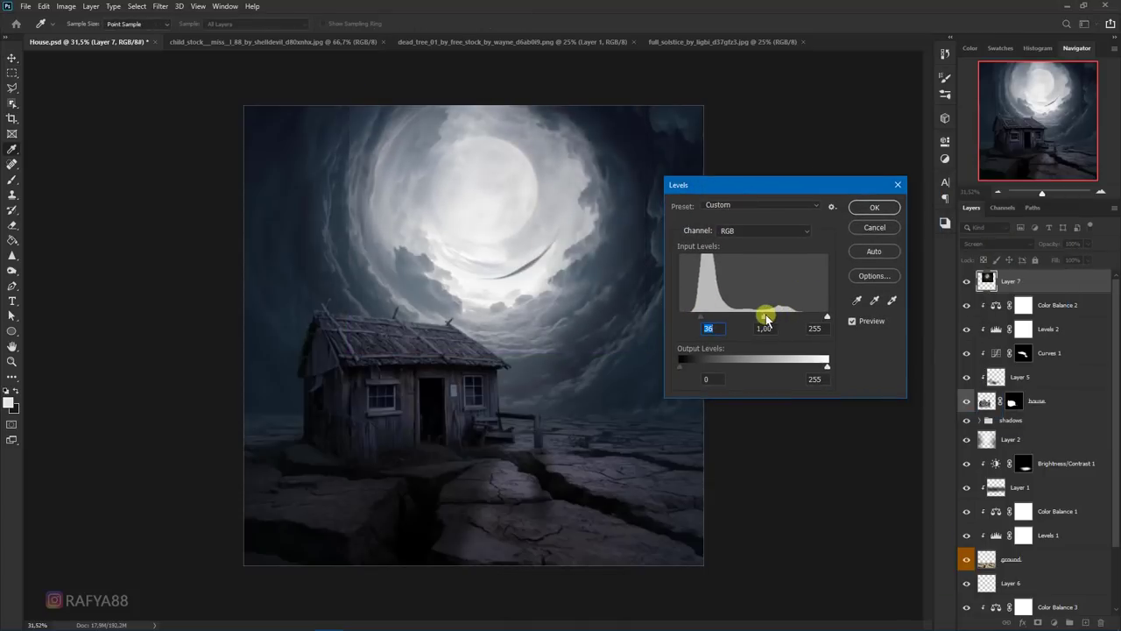
mouse_move(766, 320)
left_mouse_down()
mouse_move(811, 319)
mouse_move(786, 317)
left_mouse_up()
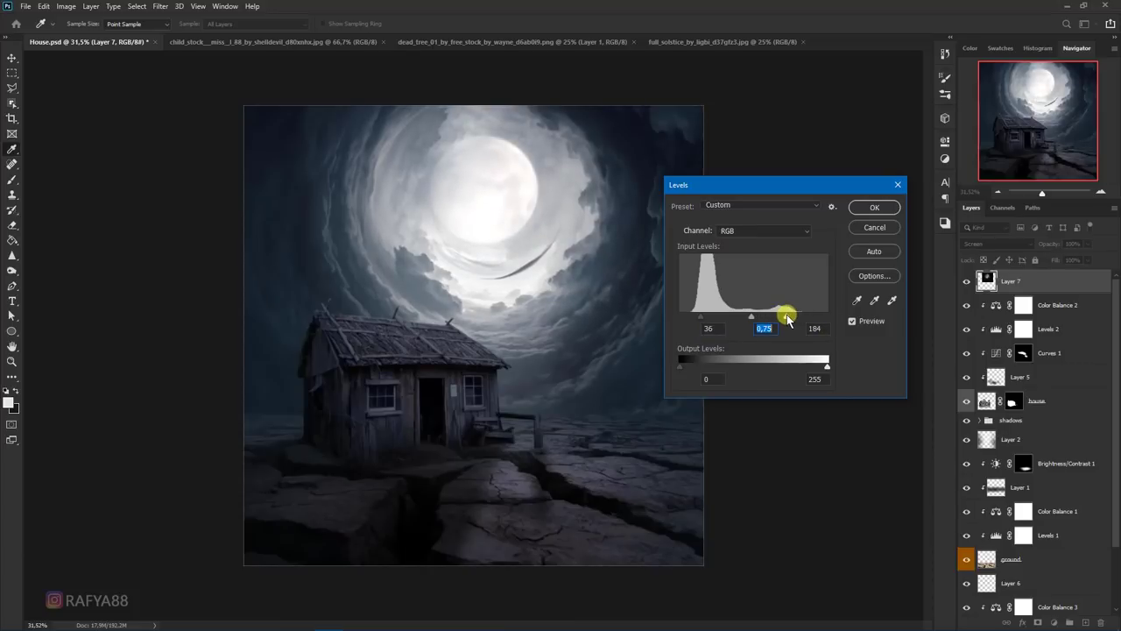
left_click_drag(795, 320, 759, 321)
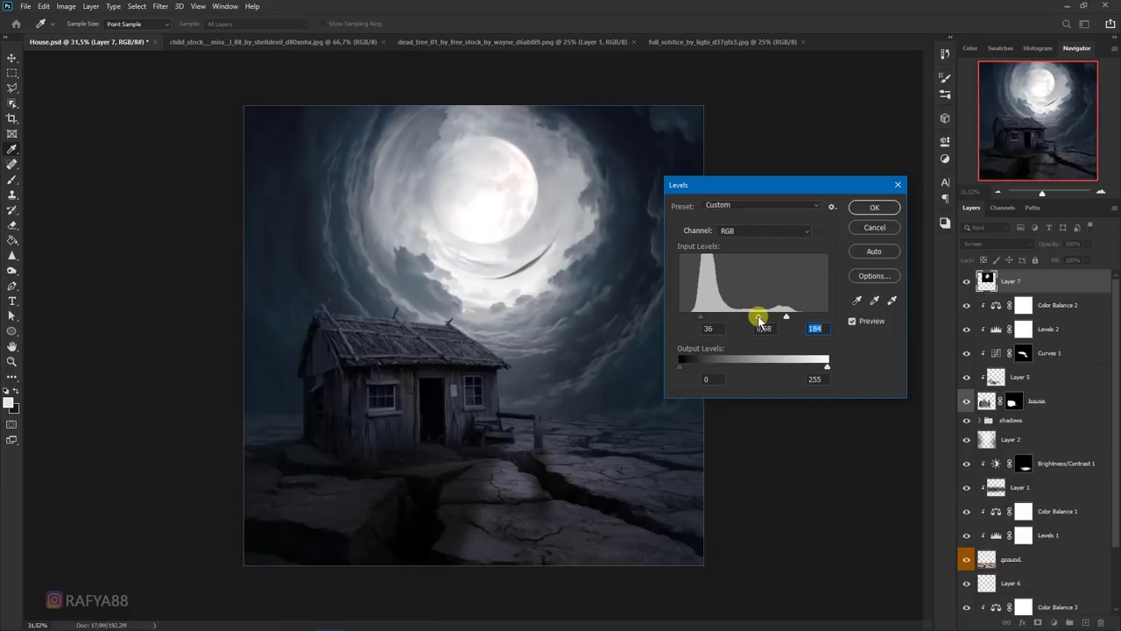
Step: Apply the Levels and rotate the moon layer to about 142°, committing the transform
left_click(868, 208)
key("ctrl+t")
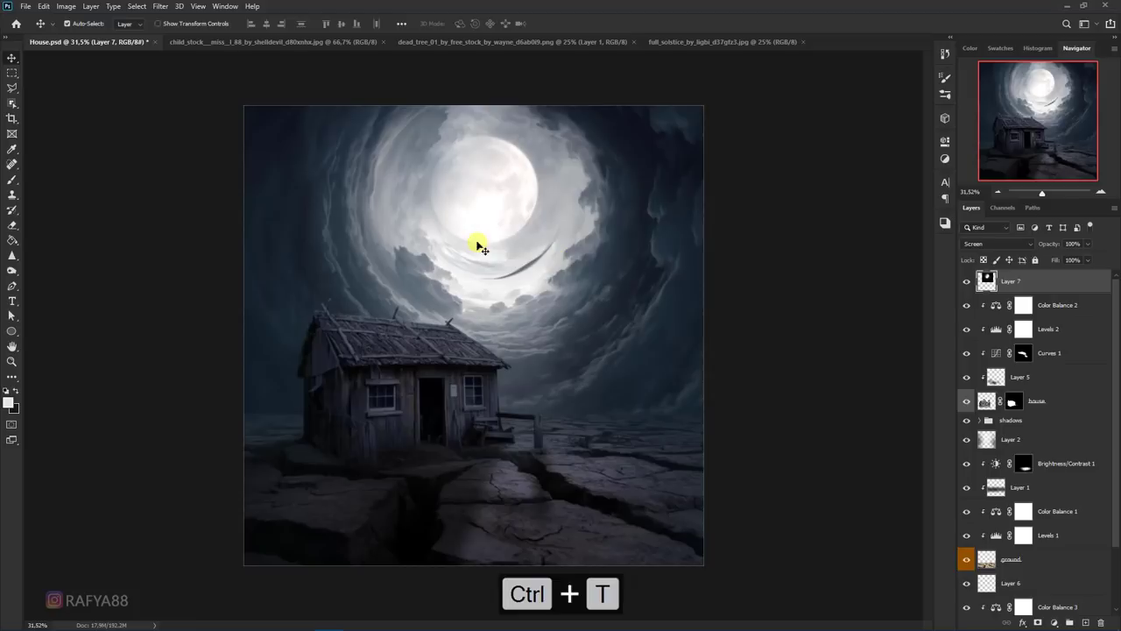
left_click_drag(632, 217, 610, 248)
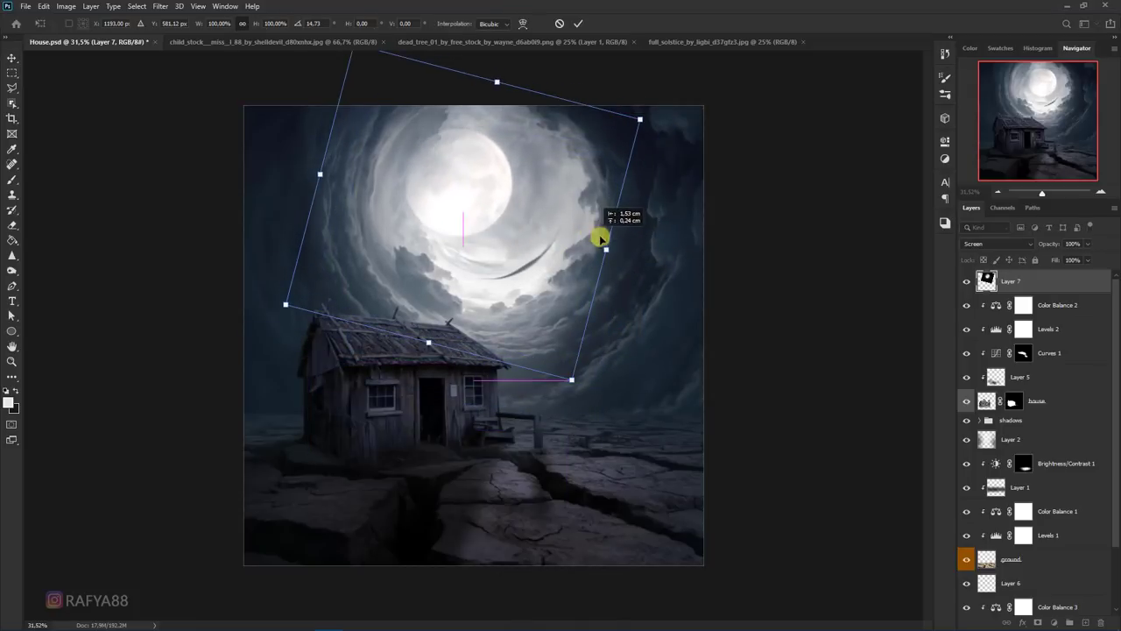
mouse_move(611, 248)
left_mouse_down()
mouse_move(409, 309)
mouse_move(467, 231)
mouse_move(539, 236)
left_mouse_up()
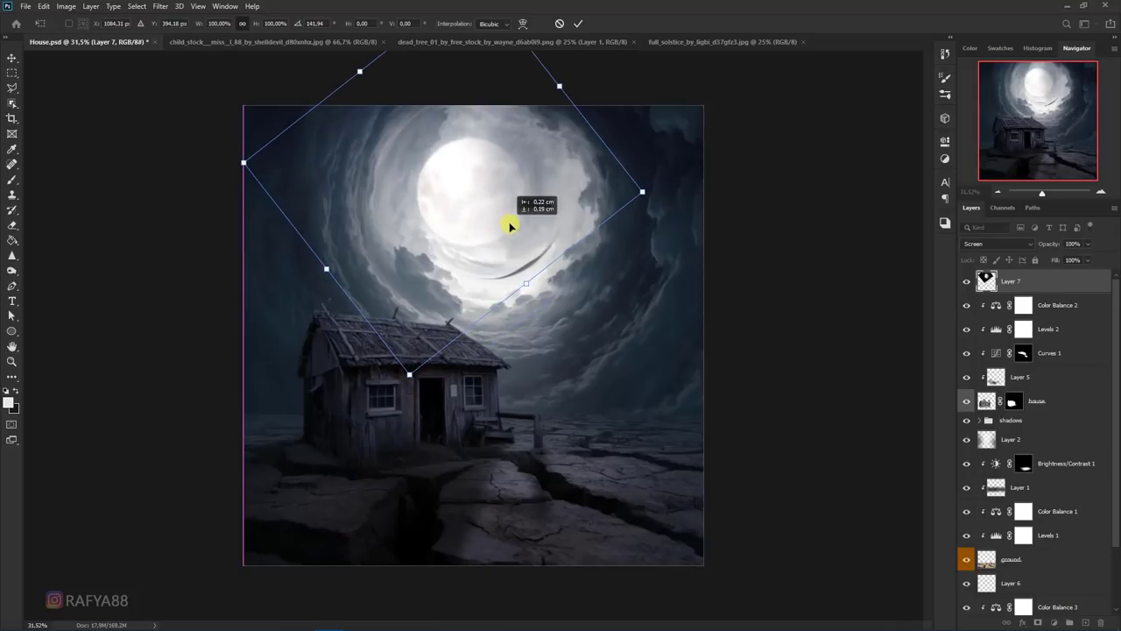
key("Return")
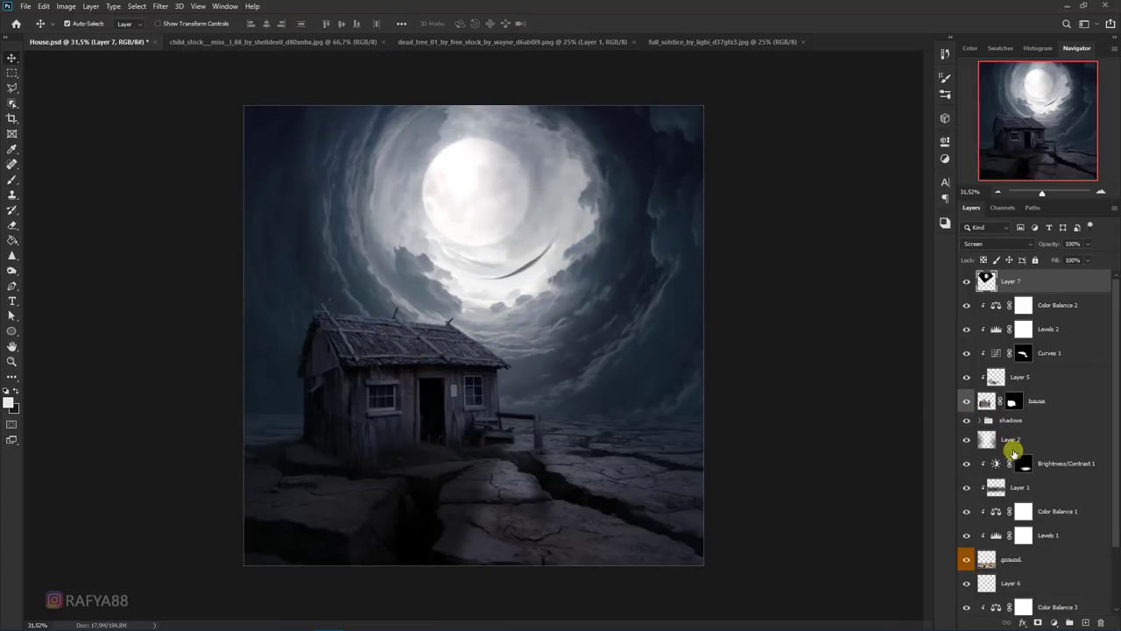
Step: Add Layer 8 above Layer 2 and brush soft light around the moon at 45% opacity
left_click(1030, 438)
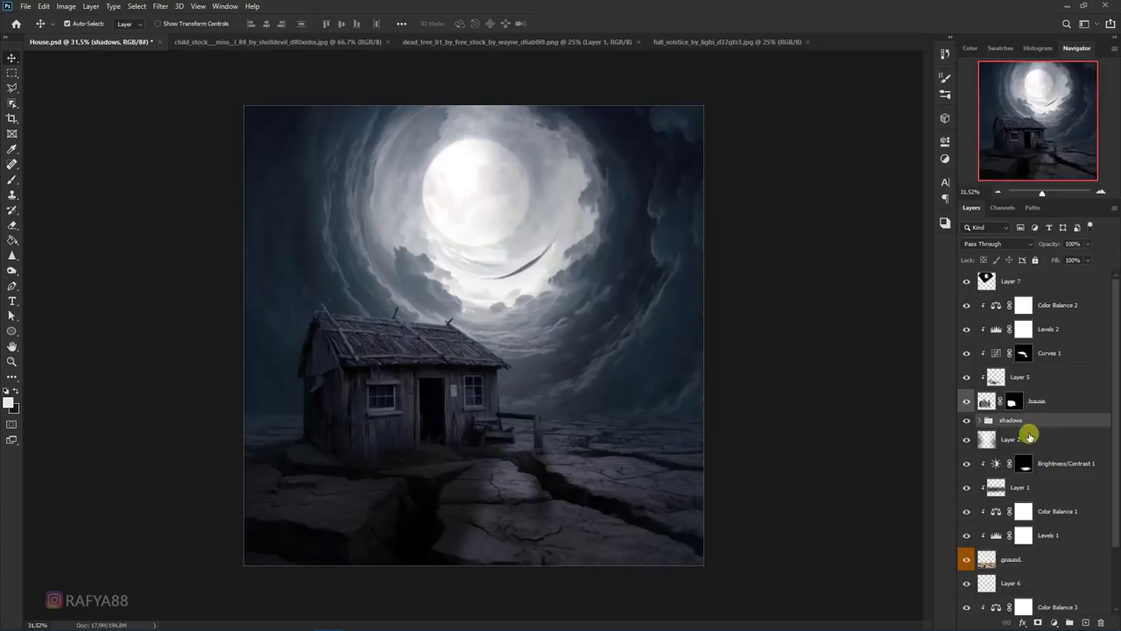
left_click(1085, 622)
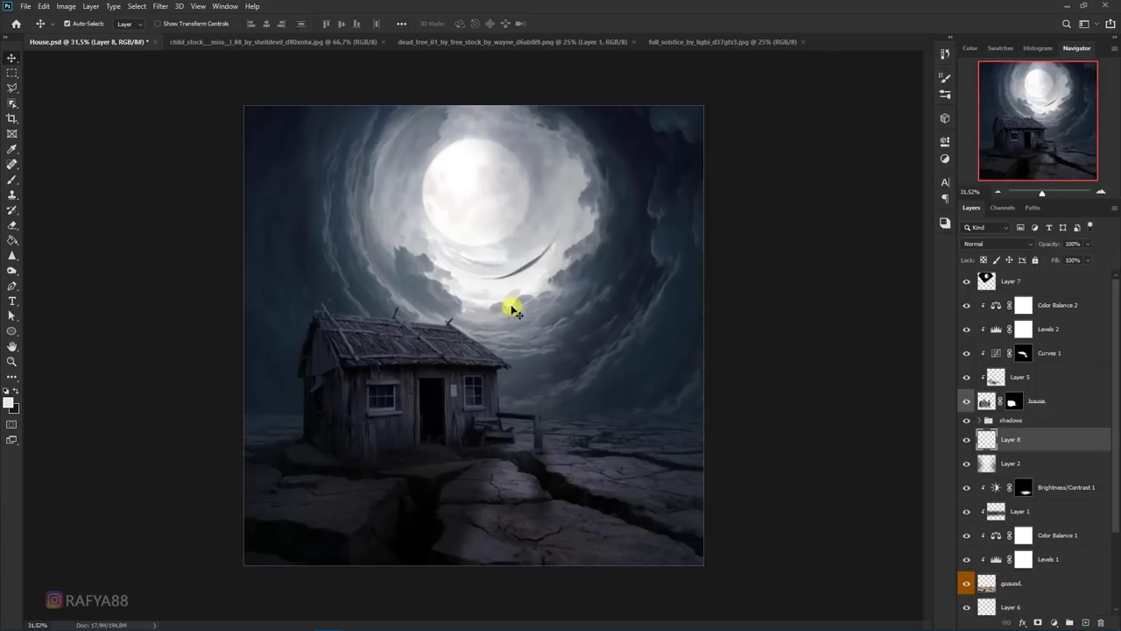
right_click(12, 175)
left_click(70, 180)
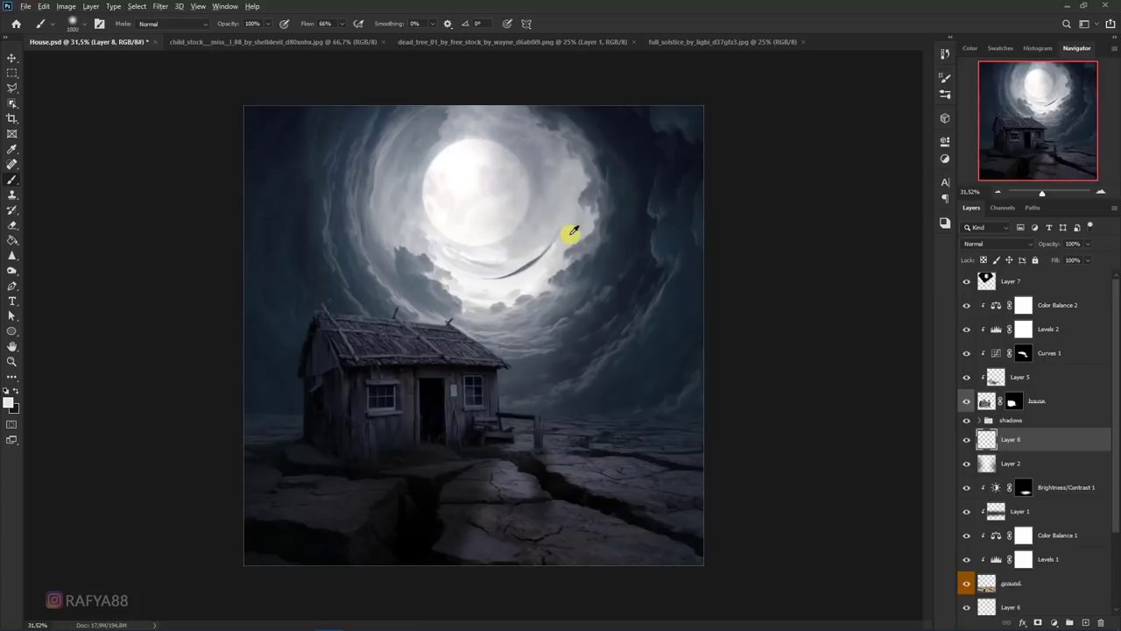
left_click_drag(533, 255, 488, 281)
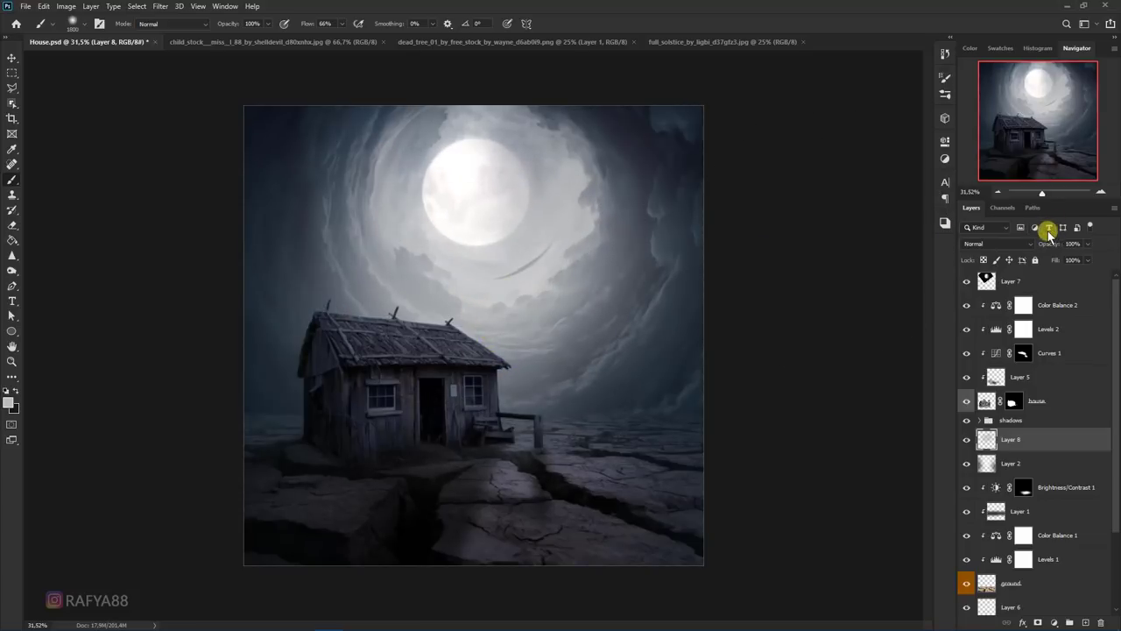
left_click_drag(1047, 245, 1013, 249)
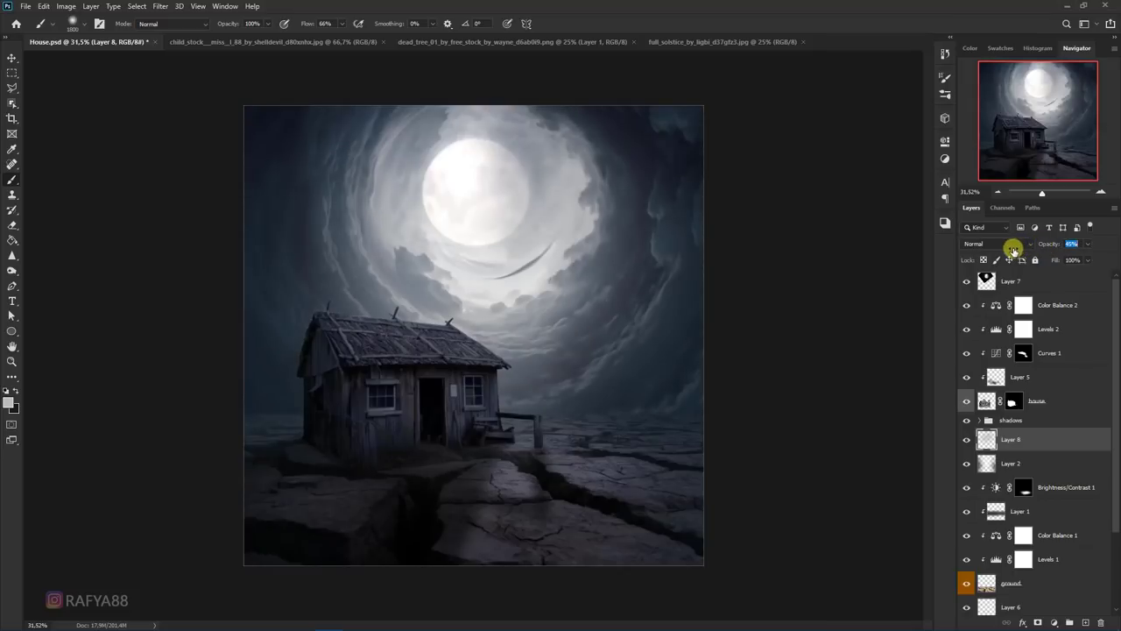
Step: Select the sky layer and apply a filter from the Filter menu
scroll(1042, 421, "down", 3)
left_click(1025, 576)
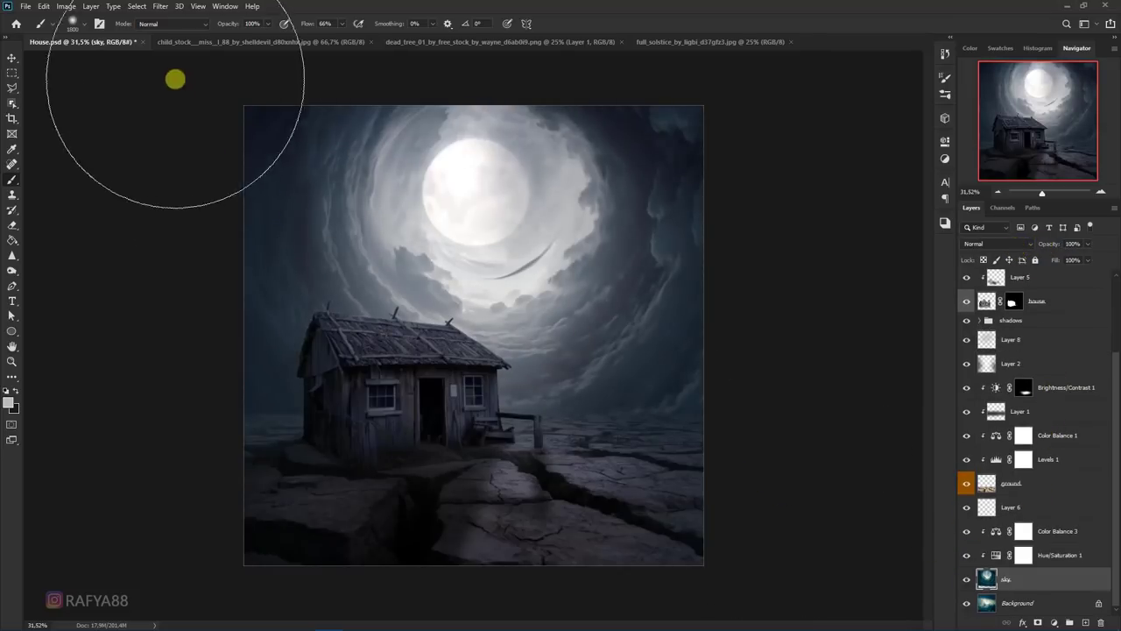
left_click(161, 6)
left_click(193, 77)
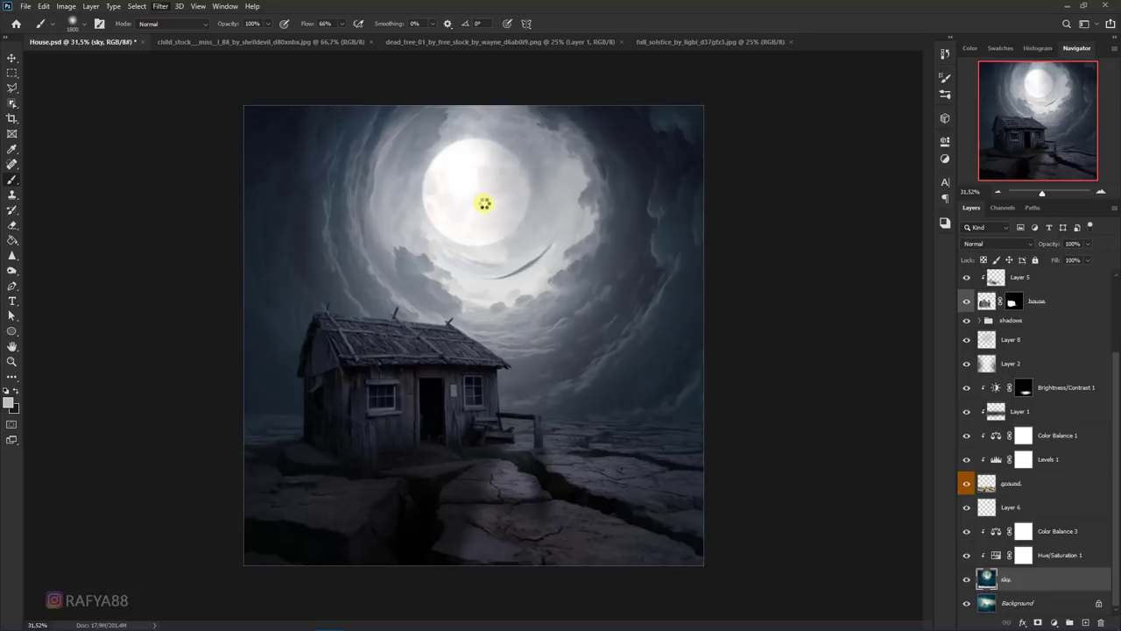
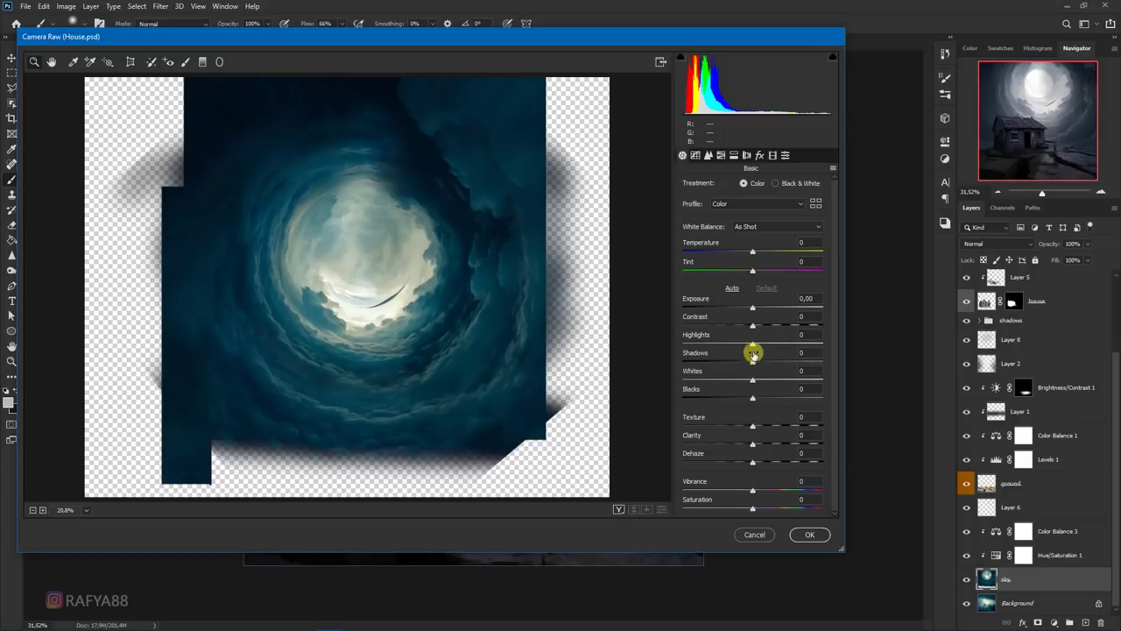
Step: Mute the sky in Camera Raw with Highlights -51, Whites -20 and Vibrance -23
left_click_drag(753, 344, 717, 345)
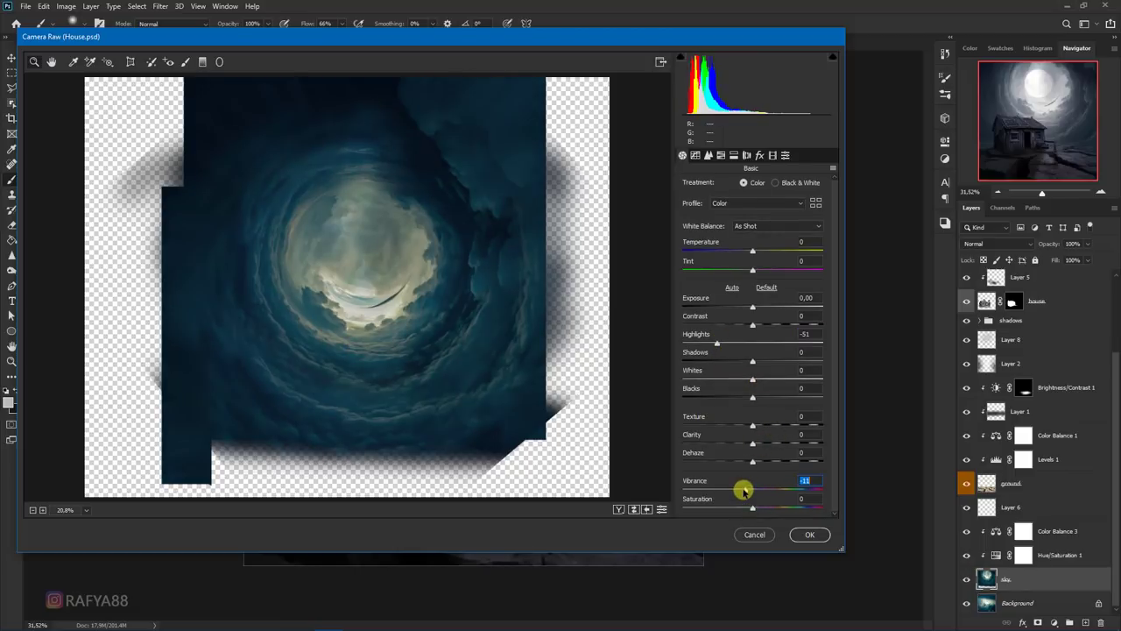
left_click_drag(743, 491, 733, 490)
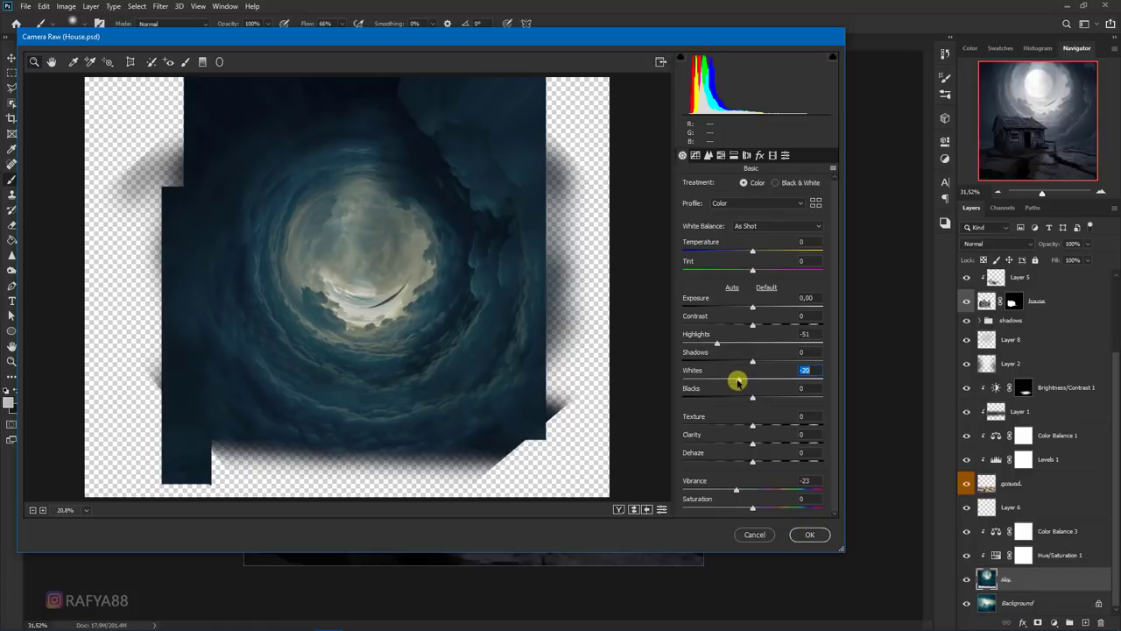
left_click(807, 532)
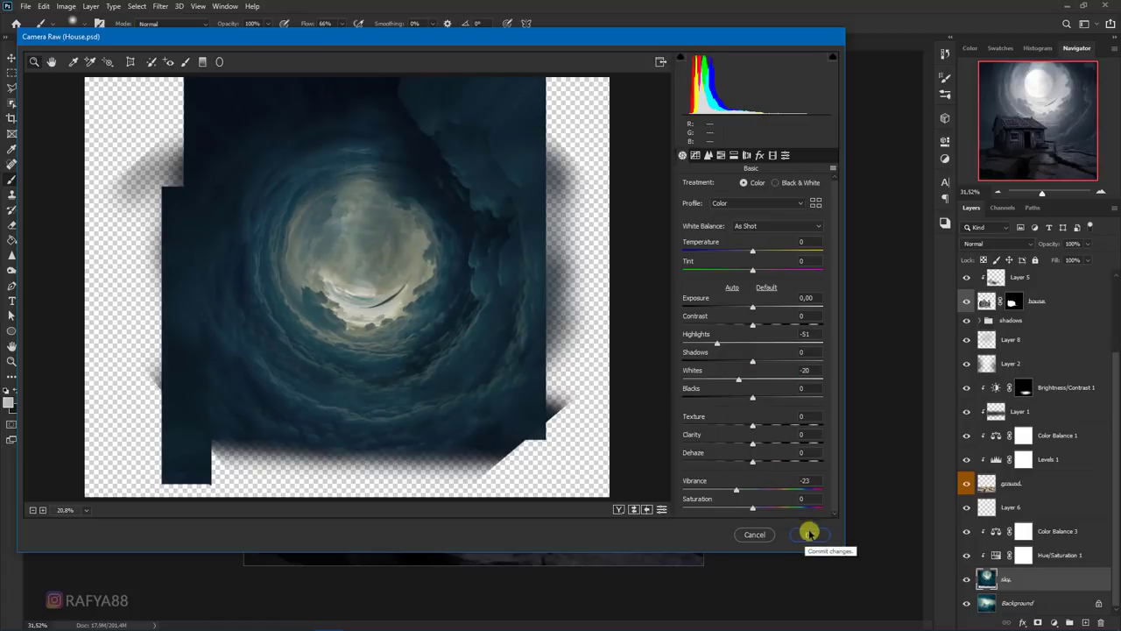
left_click(809, 533)
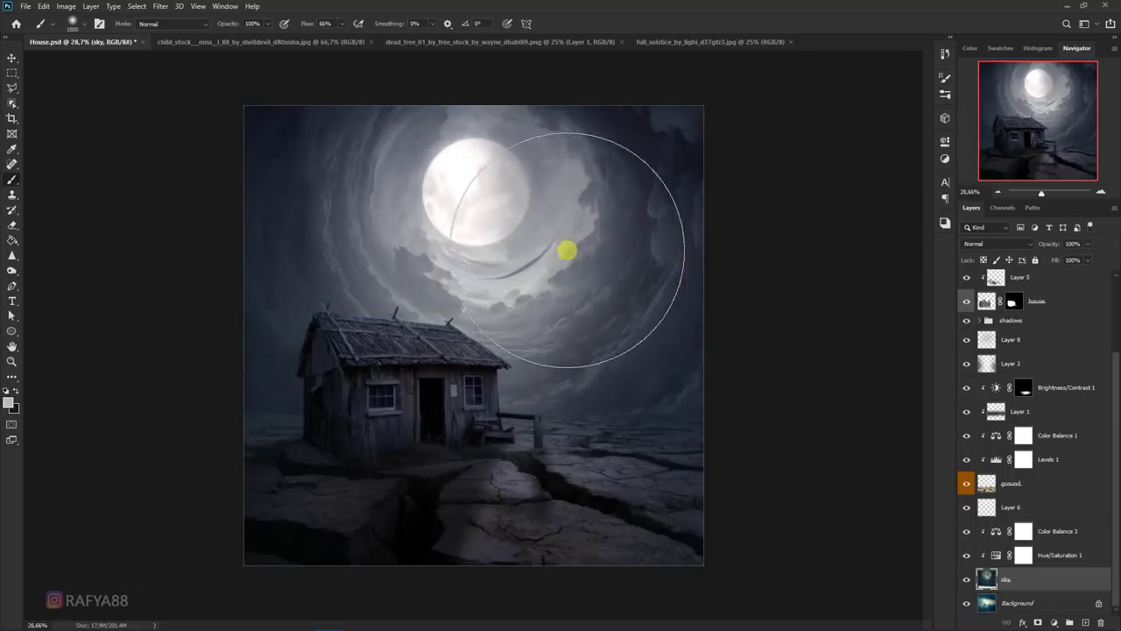
scroll(564, 238, "down", 3)
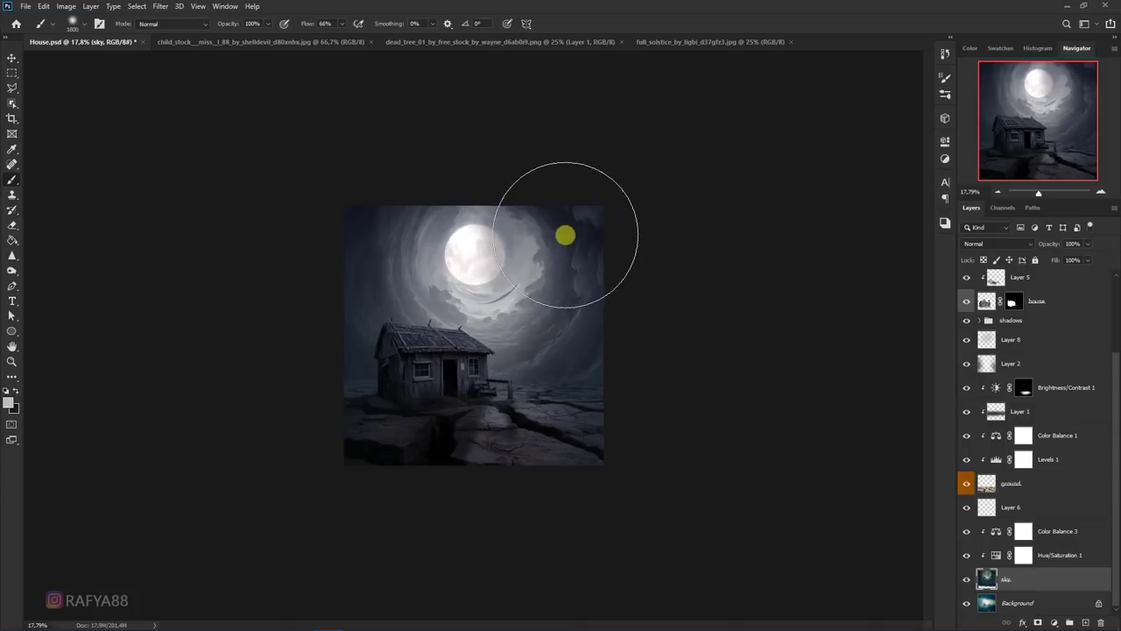
scroll(565, 235, "up", 2)
scroll(543, 255, "up", 2)
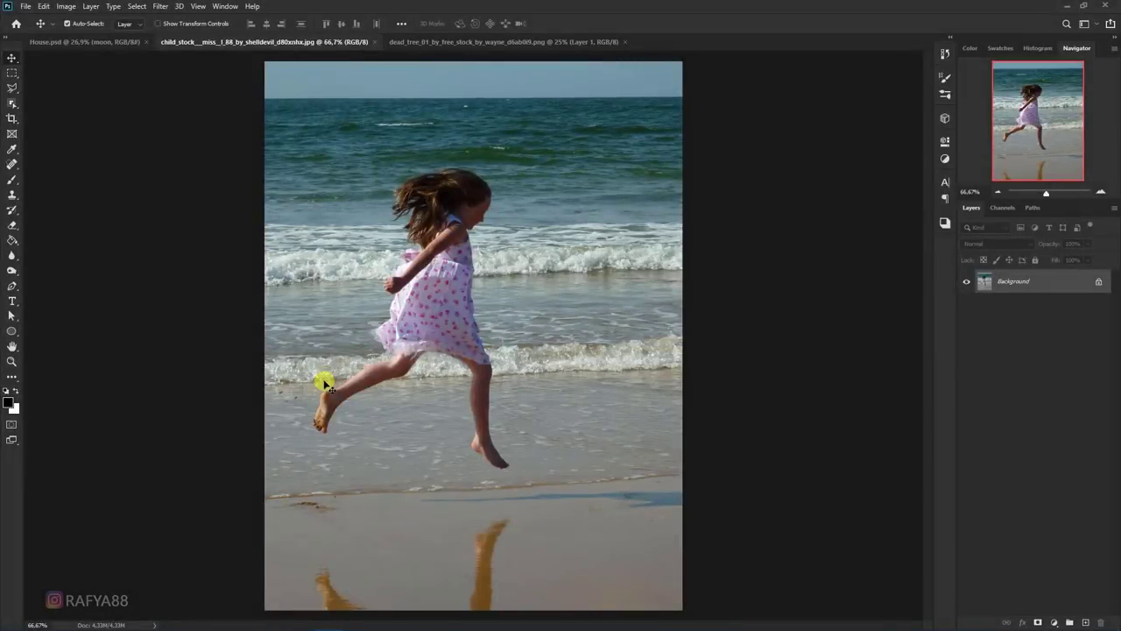
Step: Select the jumping girl with the Object Selection Tool by boxing around her
right_click(13, 106)
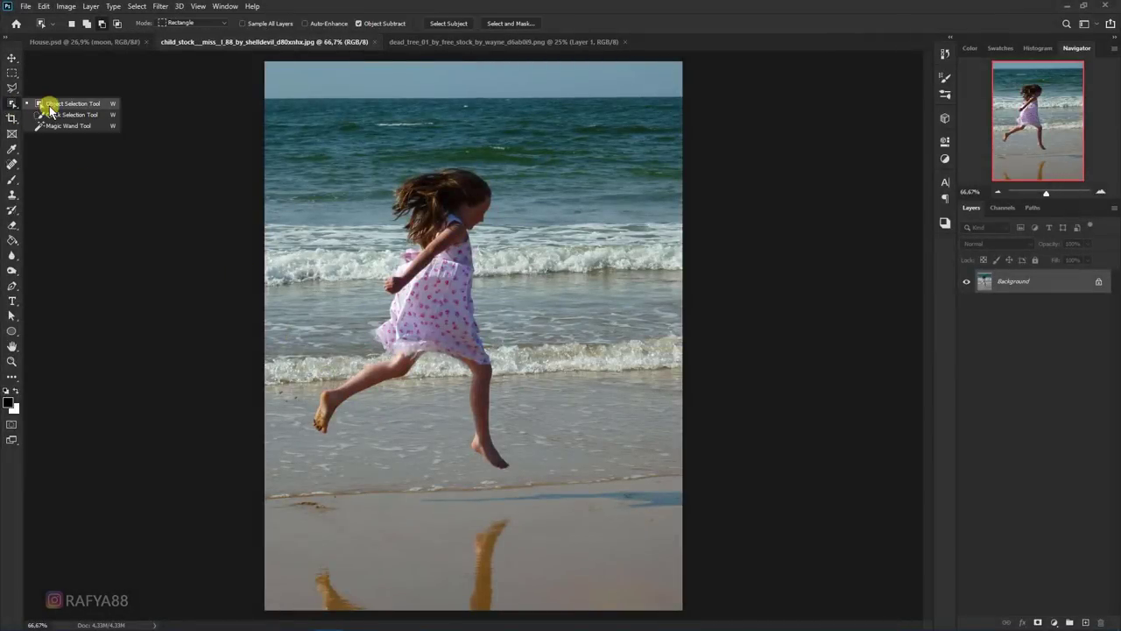
left_click(52, 103)
left_click_drag(297, 157, 523, 480)
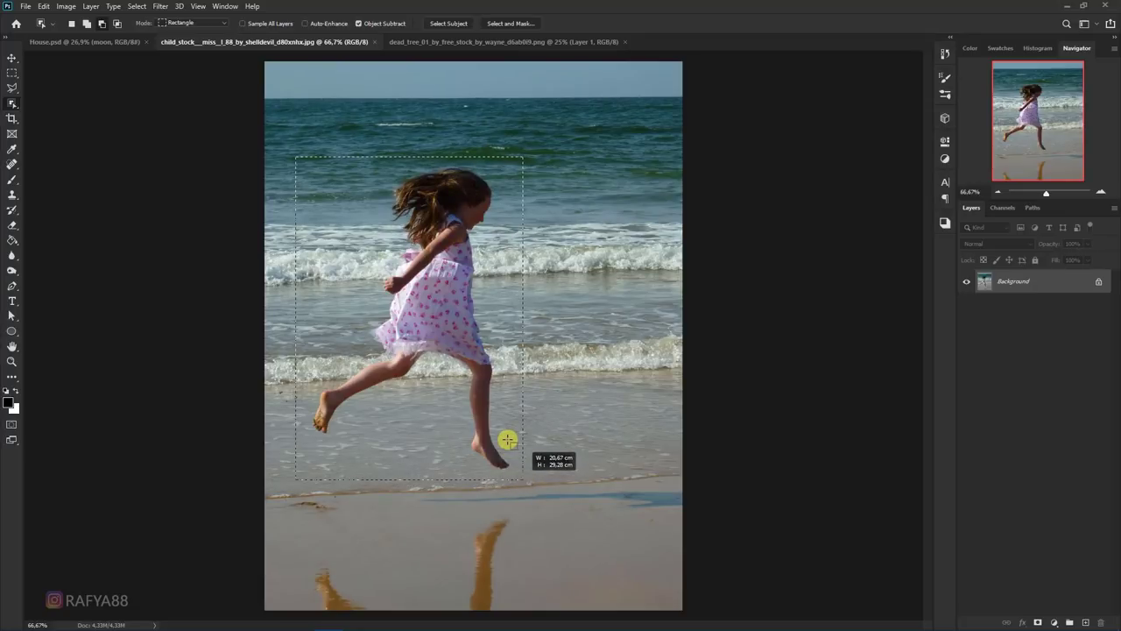
left_click_drag(508, 439, 505, 440)
scroll(388, 365, "up", 3)
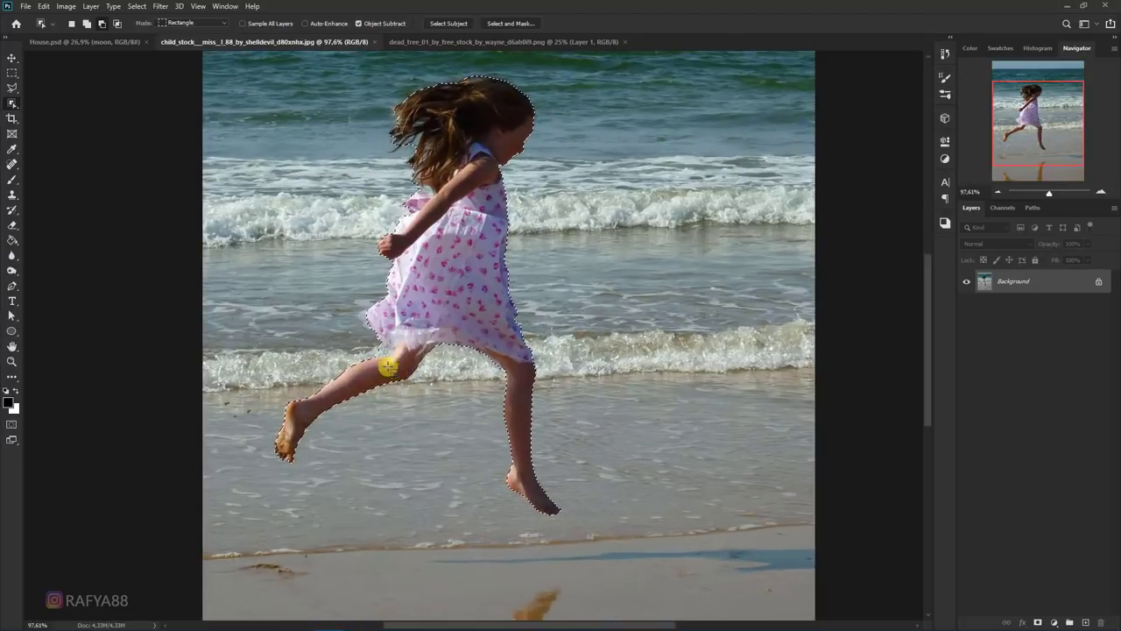
scroll(335, 352, "up", 2)
Step: Fix the gaps at the hair and sleeve with the Lasso, then add a layer mask
right_click(12, 88)
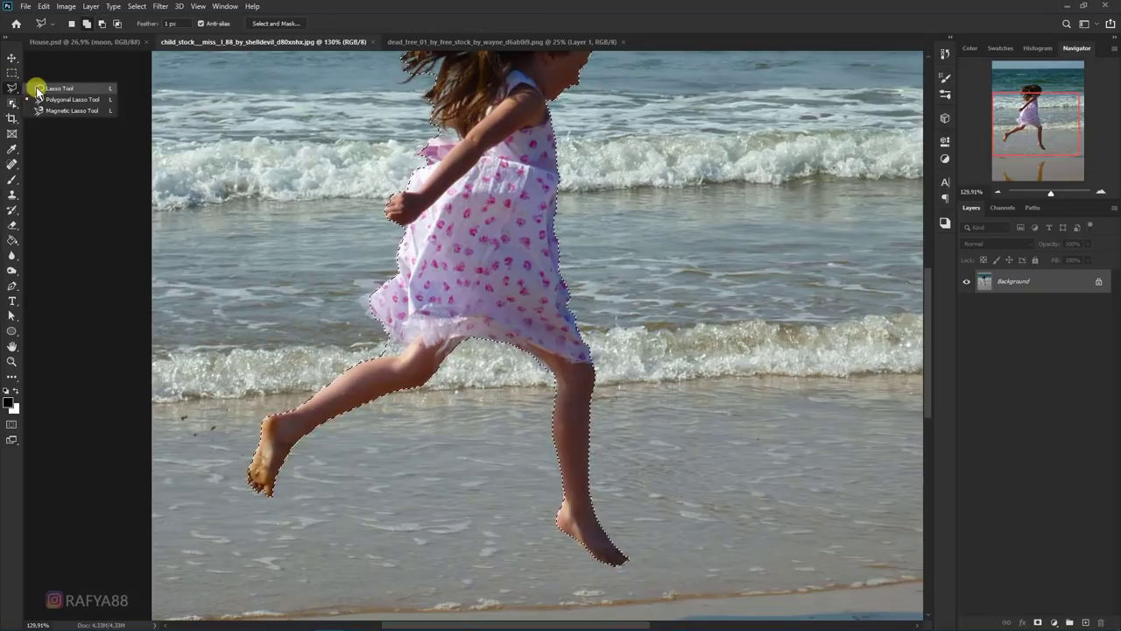
left_click(50, 88)
scroll(309, 204, "up", 1)
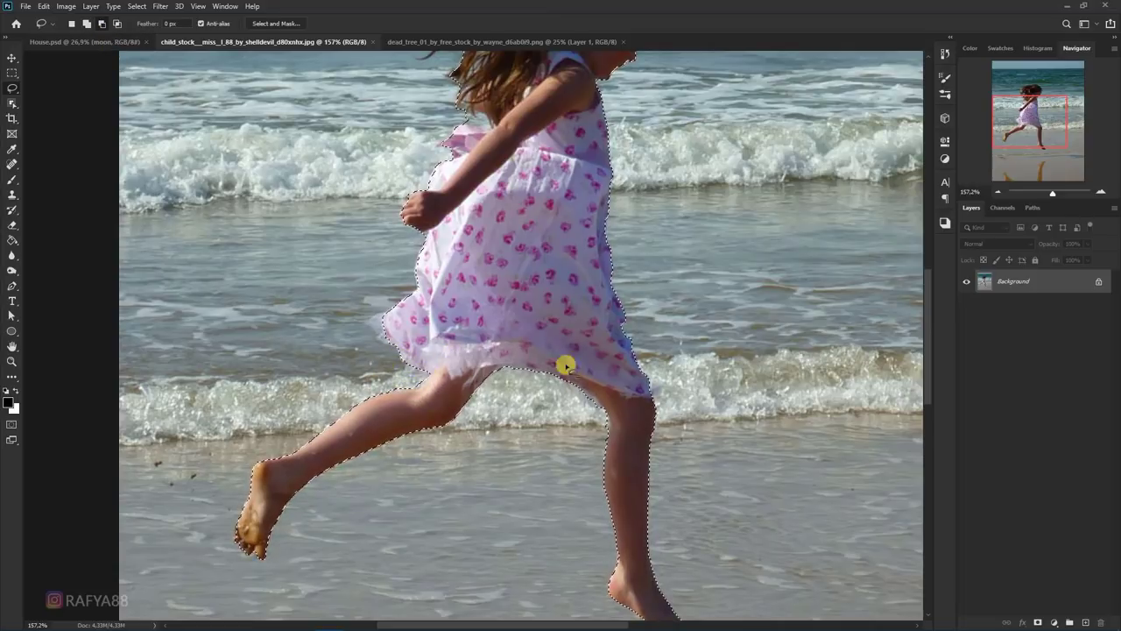
scroll(567, 378, "up", 2)
scroll(508, 331, "up", 2)
scroll(497, 336, "up", 1)
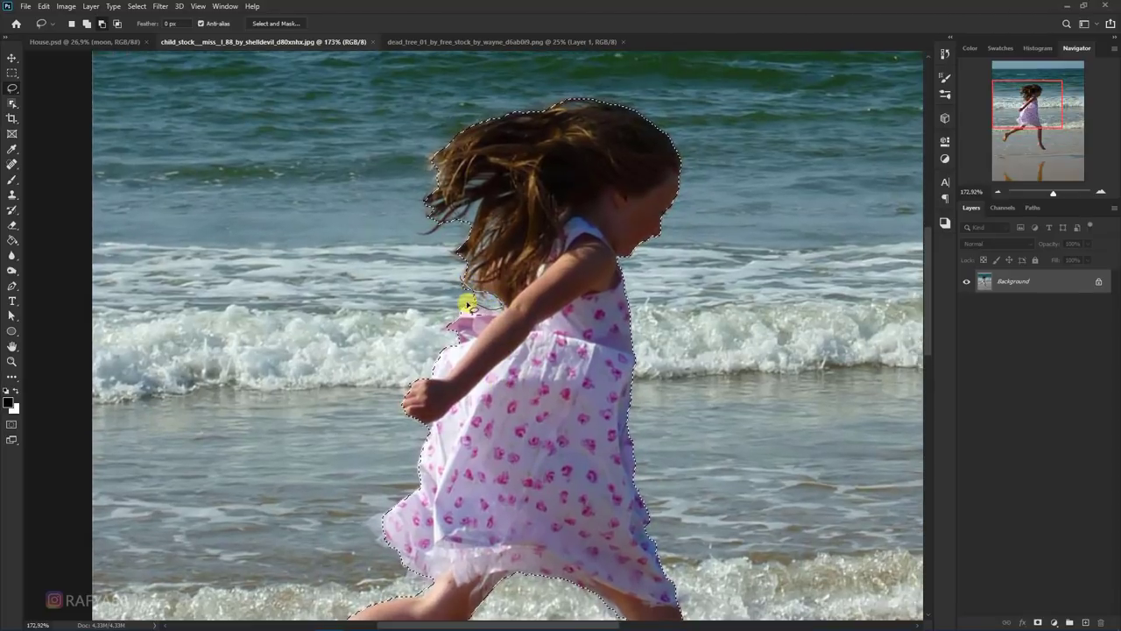
left_click_drag(468, 305, 445, 278)
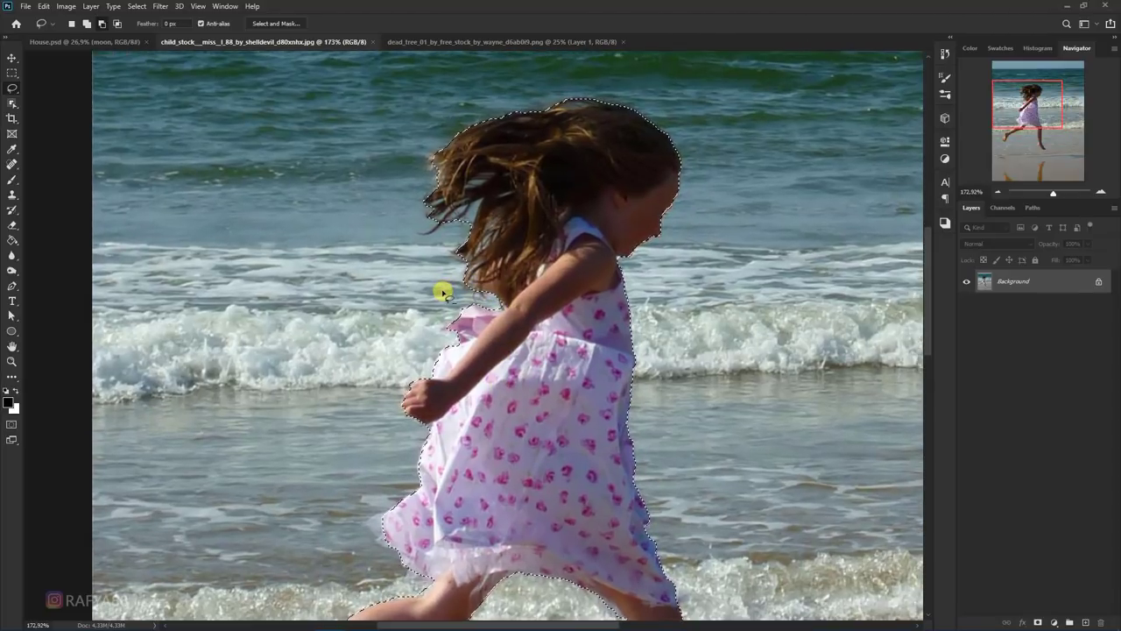
scroll(444, 293, "down", 1)
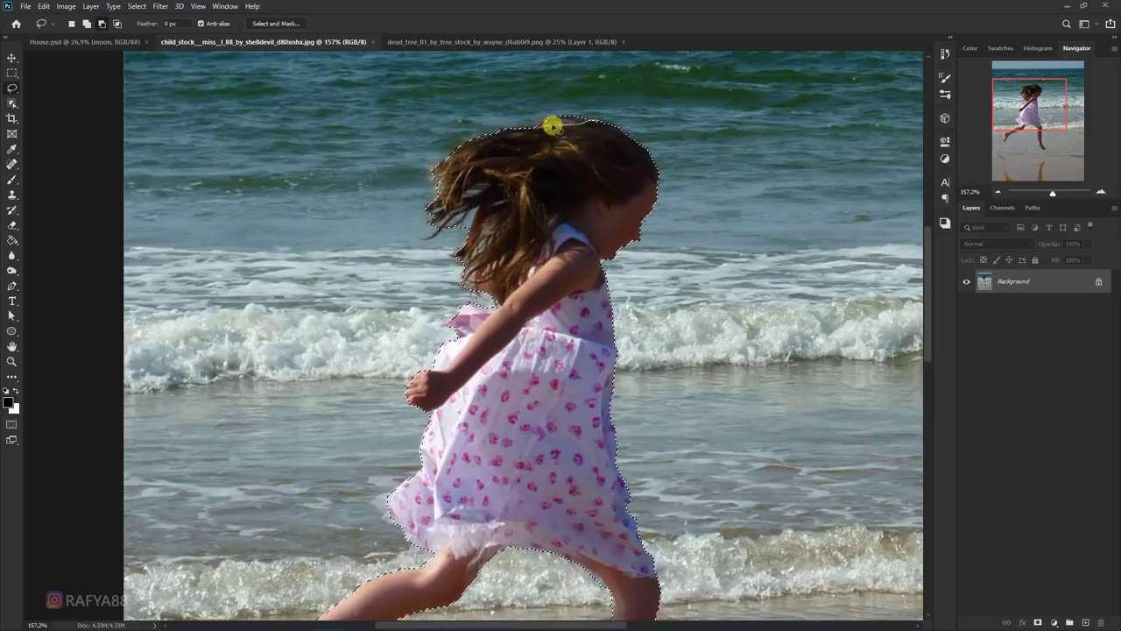
left_click_drag(518, 117, 519, 116)
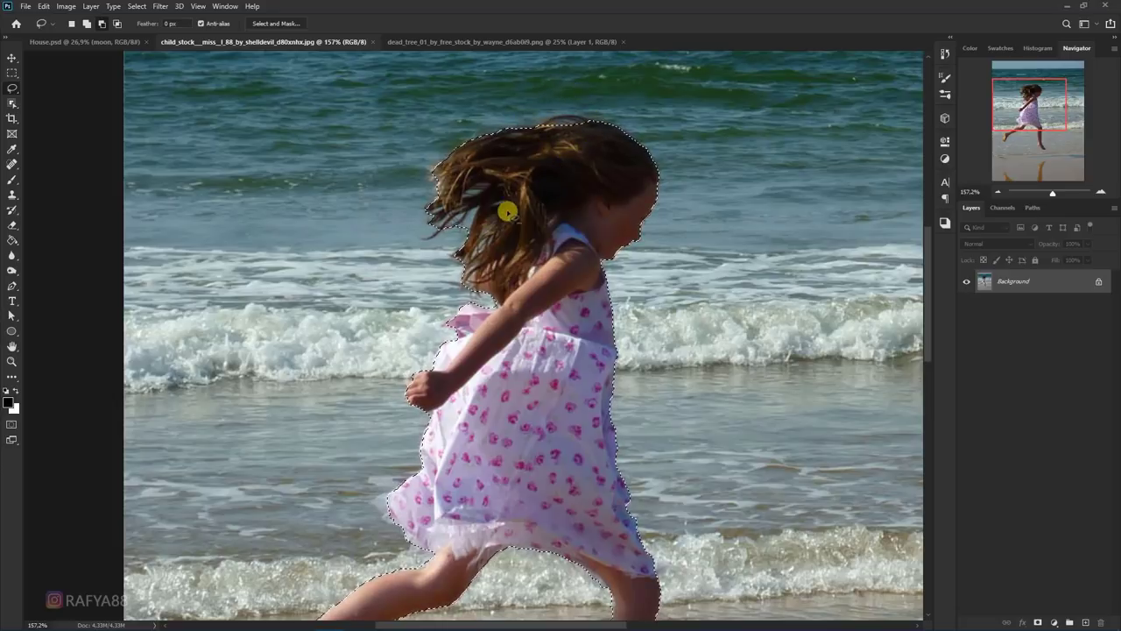
scroll(561, 254, "down", 5)
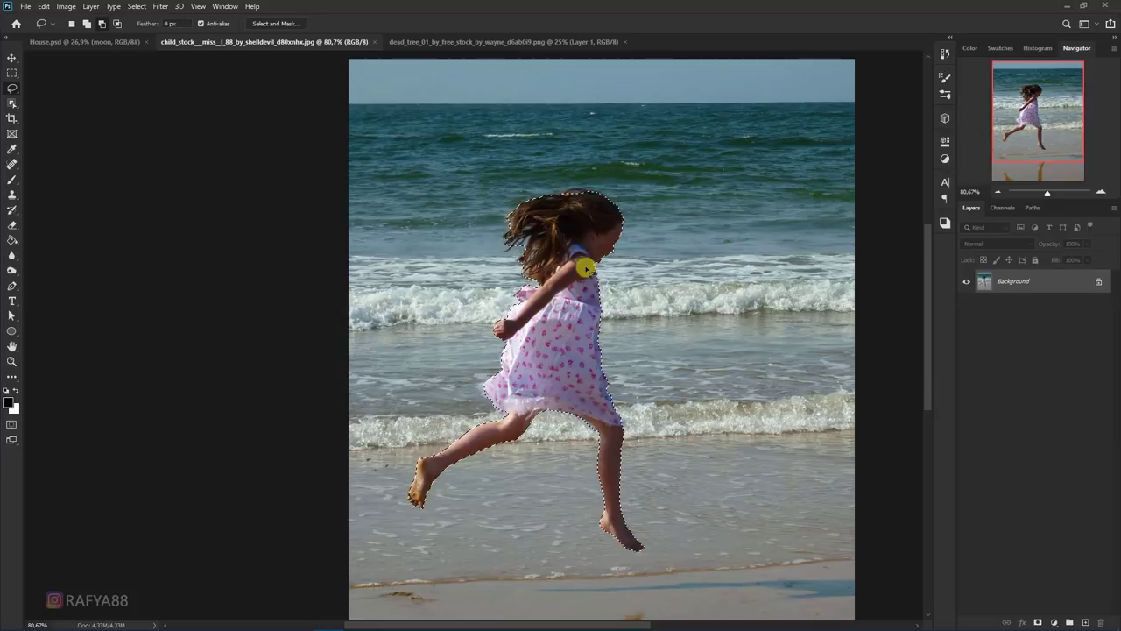
scroll(538, 400, "up", 2)
scroll(614, 429, "up", 5)
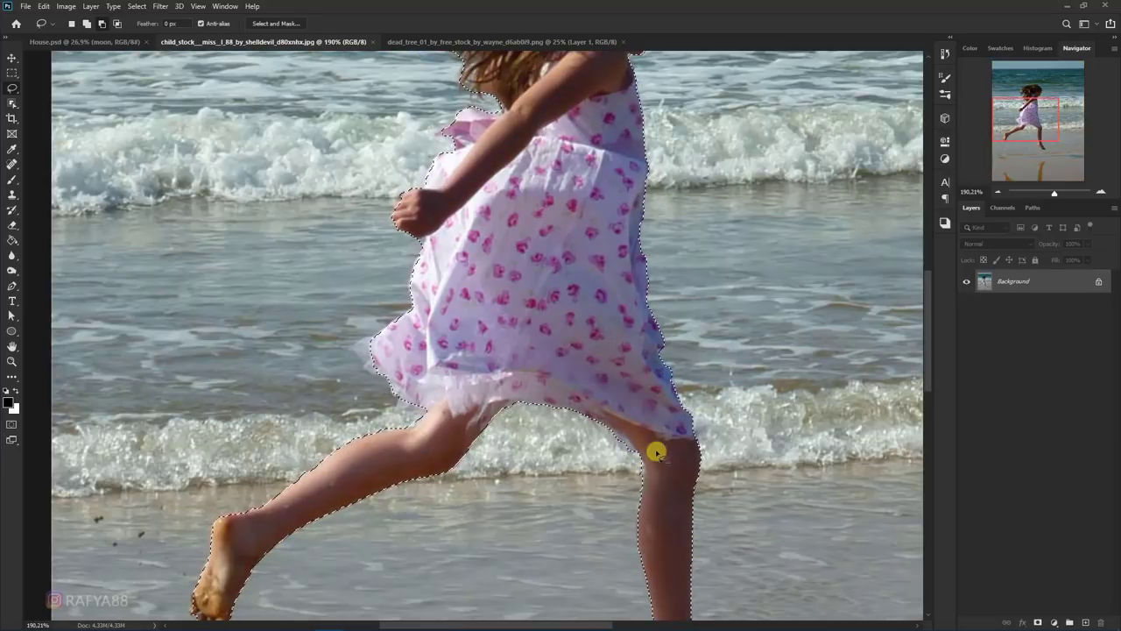
left_click(1038, 622)
Step: Refine the girl's hair edges in Select and Mask with Smooth 1 and Feather 0.1 px
scroll(526, 356, "down", 5)
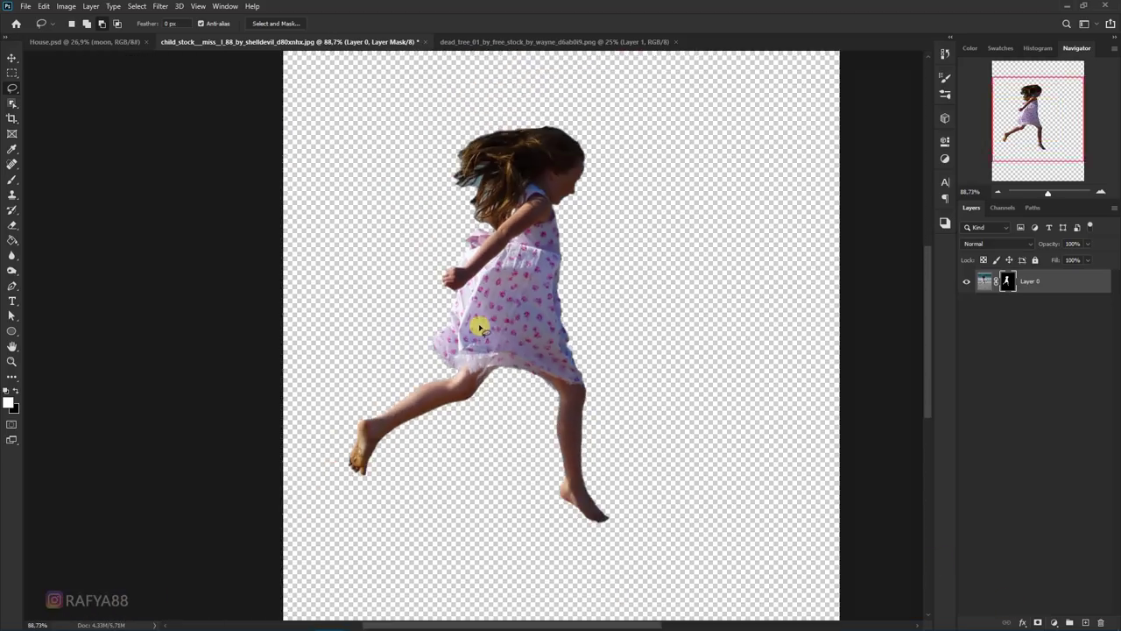
scroll(487, 107, "up", 1)
right_click(1008, 283)
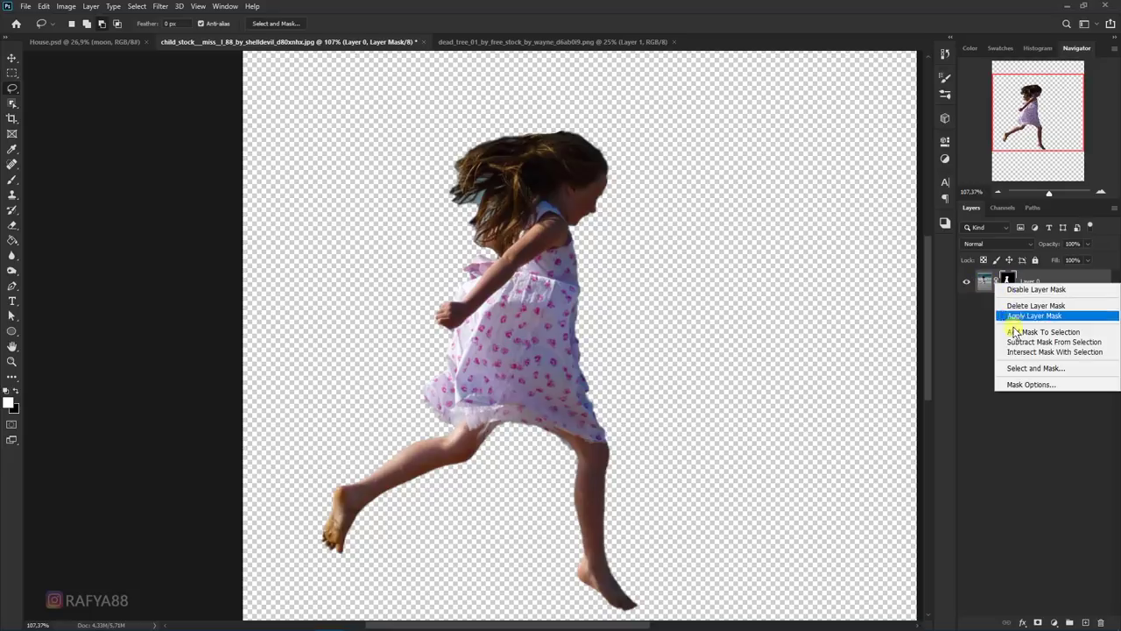
left_click(1028, 368)
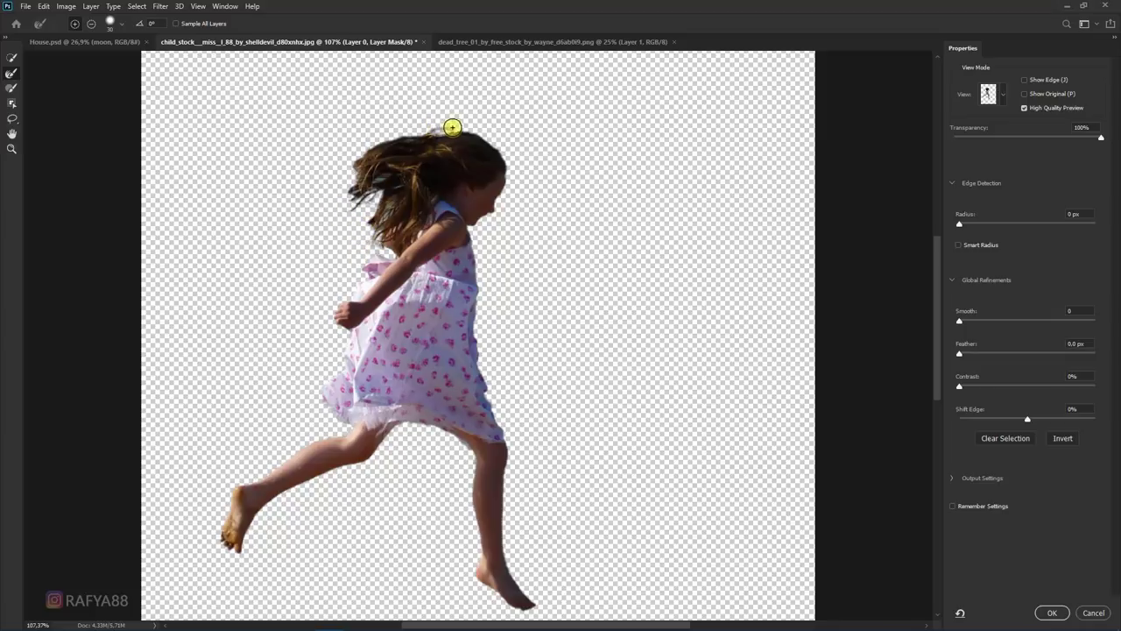
left_click_drag(366, 219, 368, 244)
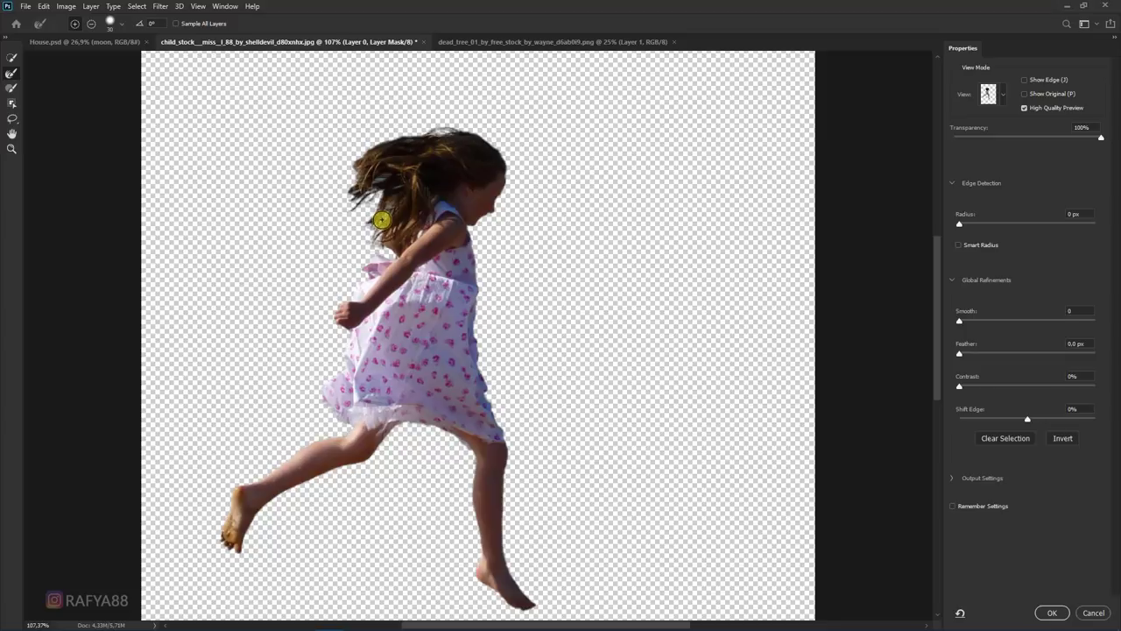
left_click_drag(331, 193, 409, 227)
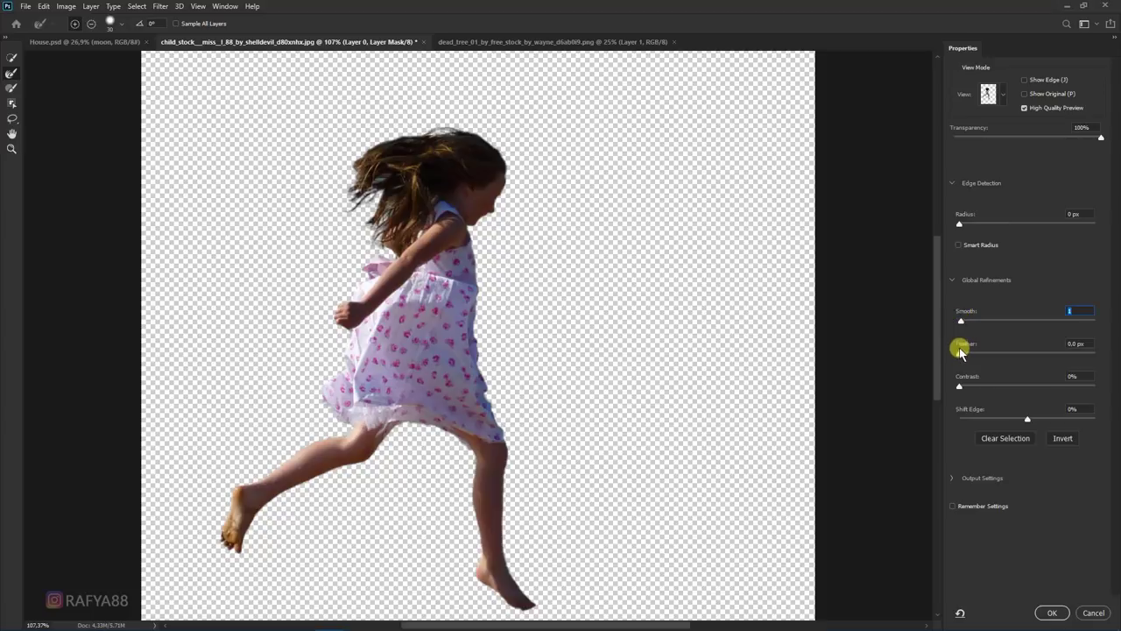
left_click(1052, 613)
scroll(491, 272, "down", 1)
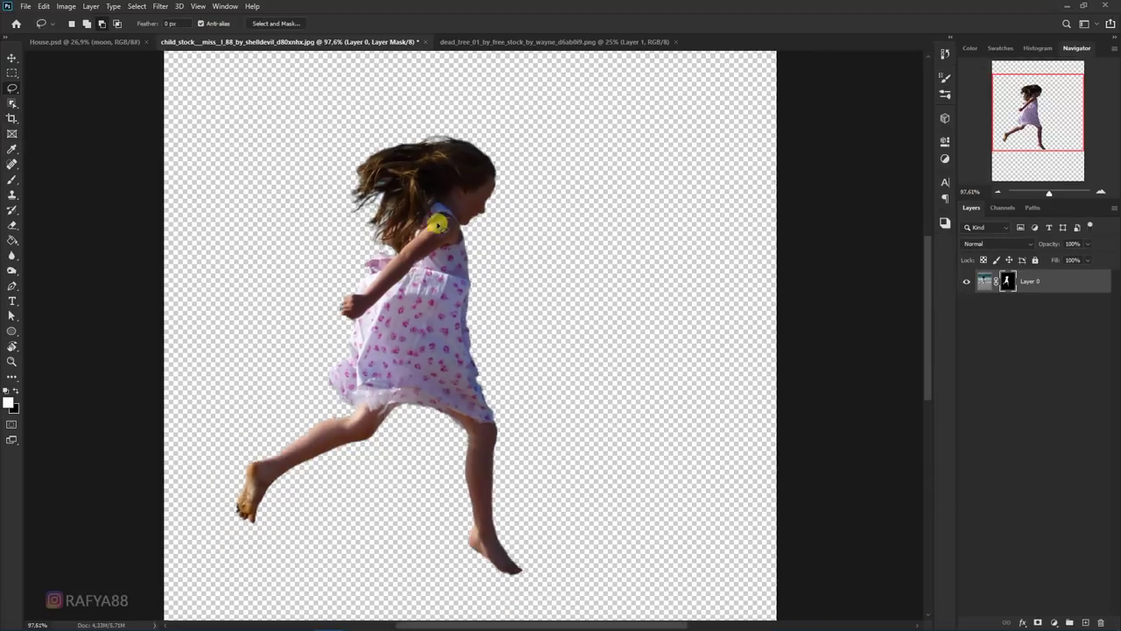
scroll(412, 201, "down", 2)
Step: Bring the girl into the house composite, scaled to half size, right of the house
scroll(421, 188, "down", 1)
mouse_move(446, 186)
left_mouse_down()
mouse_move(567, 390)
mouse_move(493, 425)
left_mouse_up()
scroll(631, 368, "up", 2)
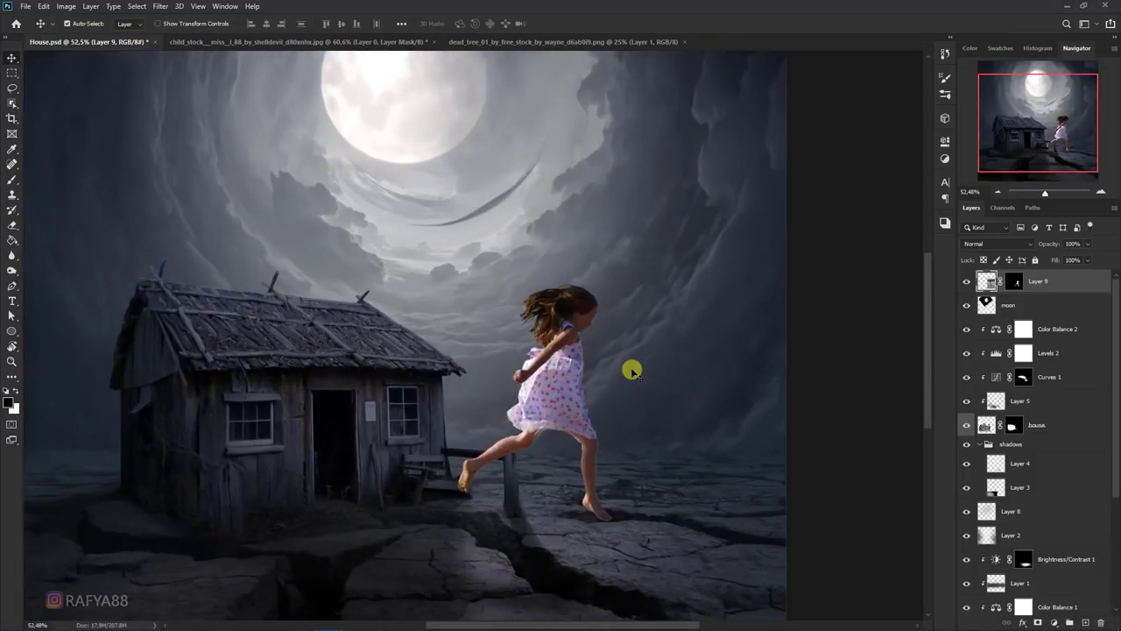
key("ctrl+t")
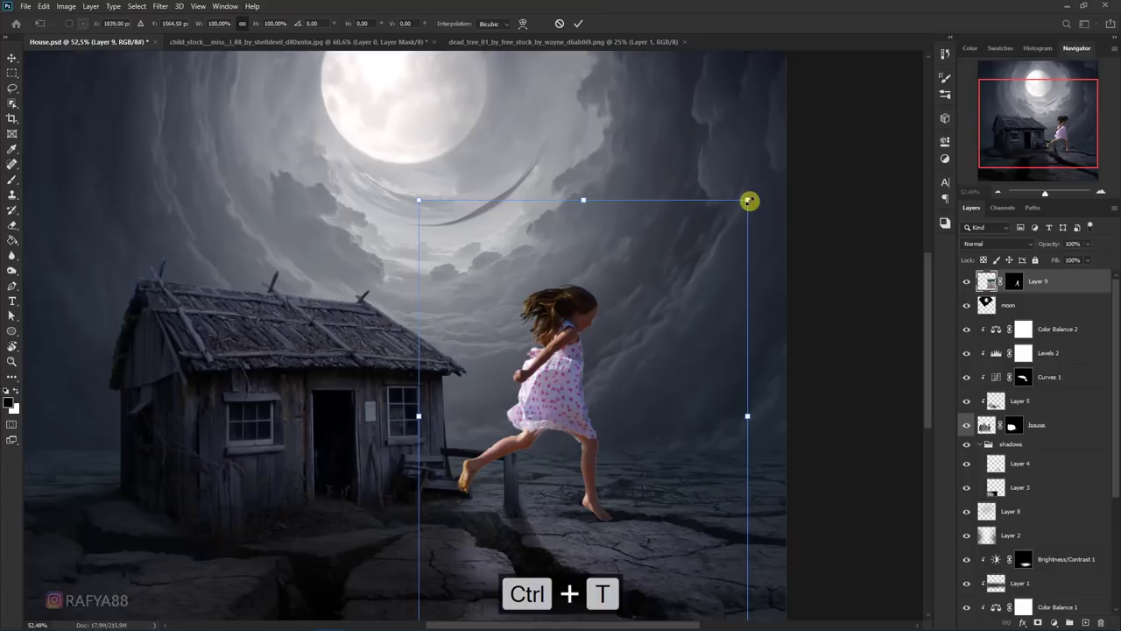
mouse_move(749, 201)
left_mouse_down()
mouse_move(584, 410)
mouse_move(592, 403)
left_mouse_up()
left_click_drag(517, 483, 649, 441)
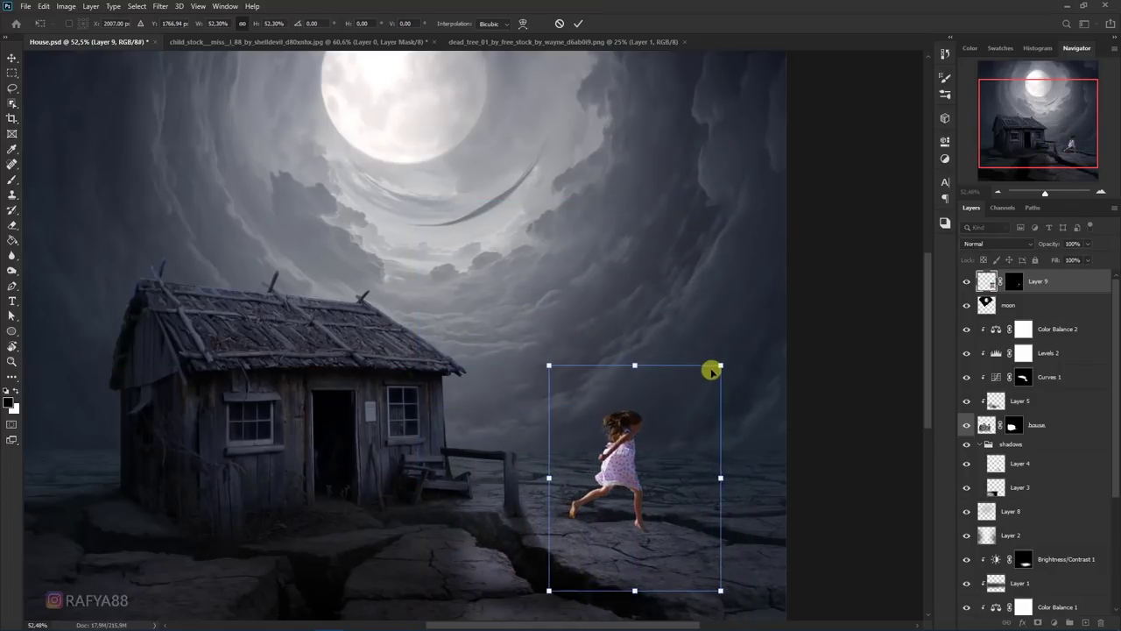
key("Return")
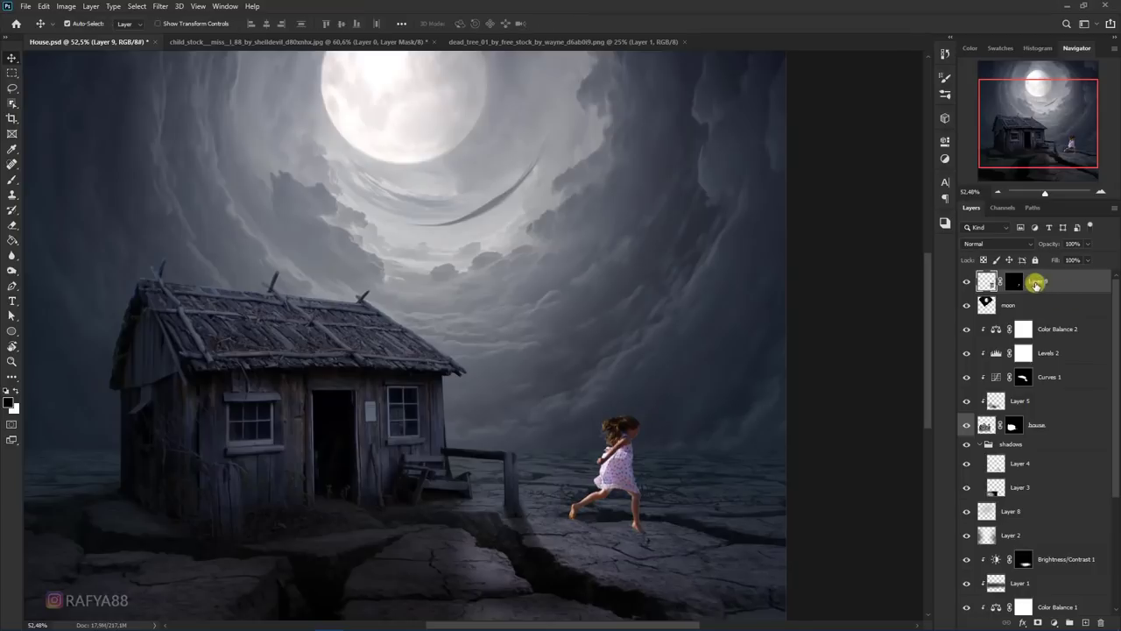
Step: Make the house layer the active layer
scroll(501, 365, "down", 2)
scroll(546, 453, "down", 2)
scroll(577, 452, "up", 2)
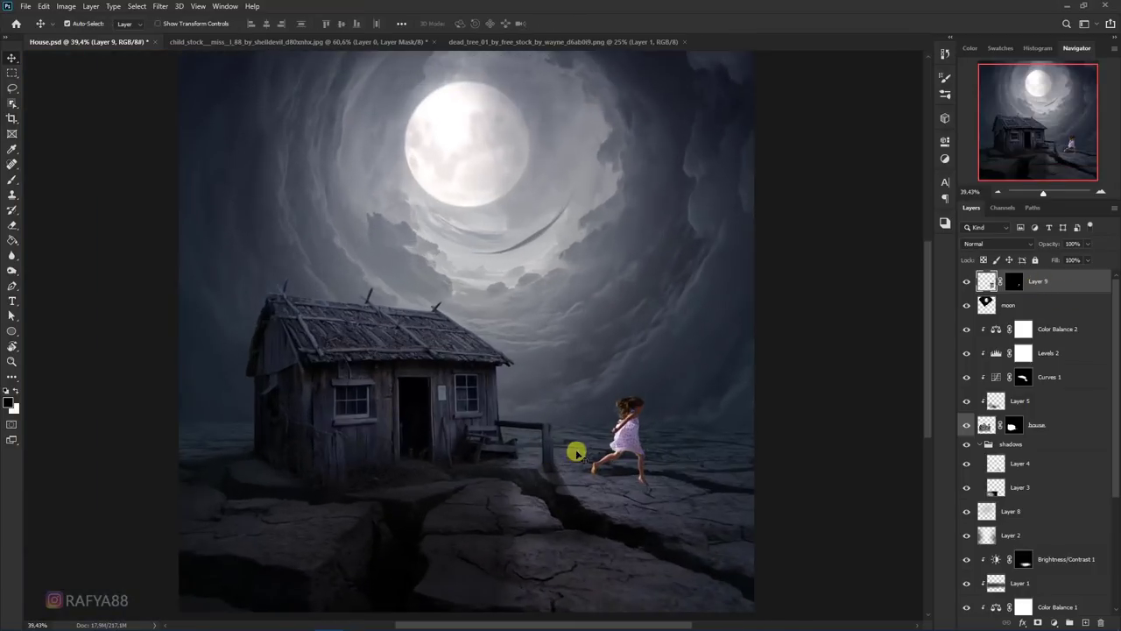
scroll(552, 497, "up", 2)
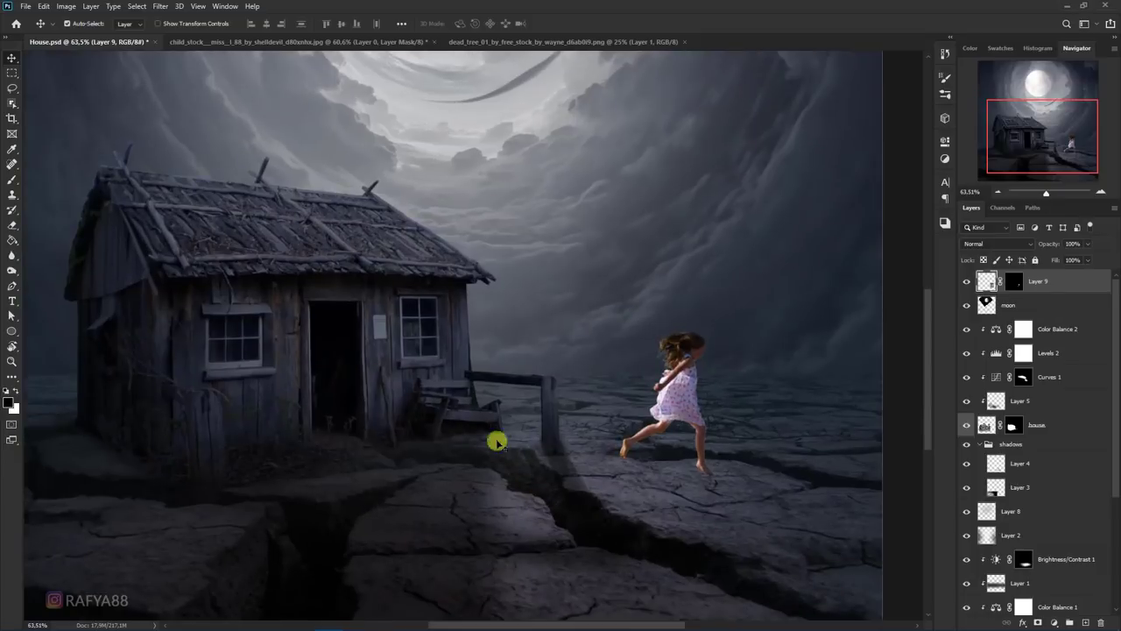
left_click(443, 341)
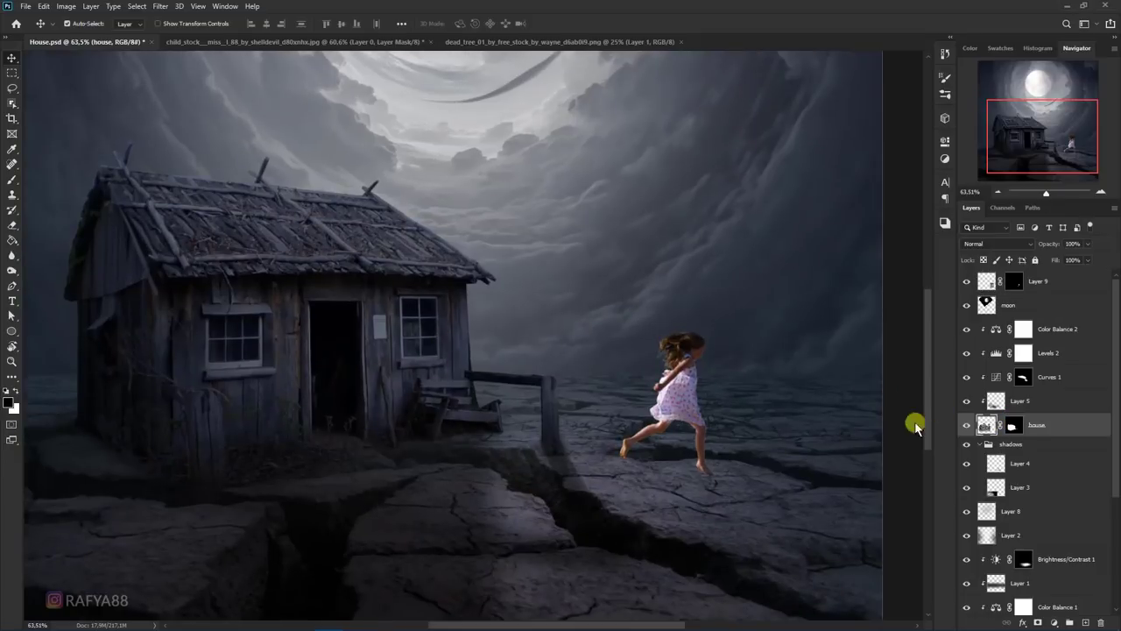
Step: Cut the fence out of the house layer with a Polygonal Lasso selection
right_click(12, 88)
left_click(53, 93)
scroll(541, 380, "up", 2)
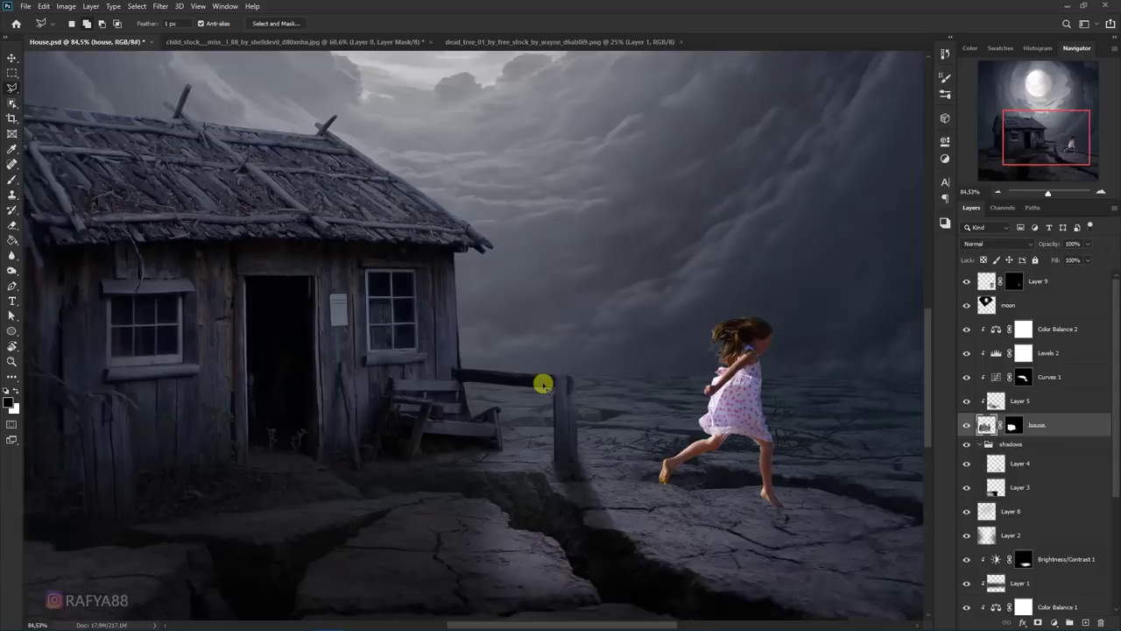
left_click(591, 334)
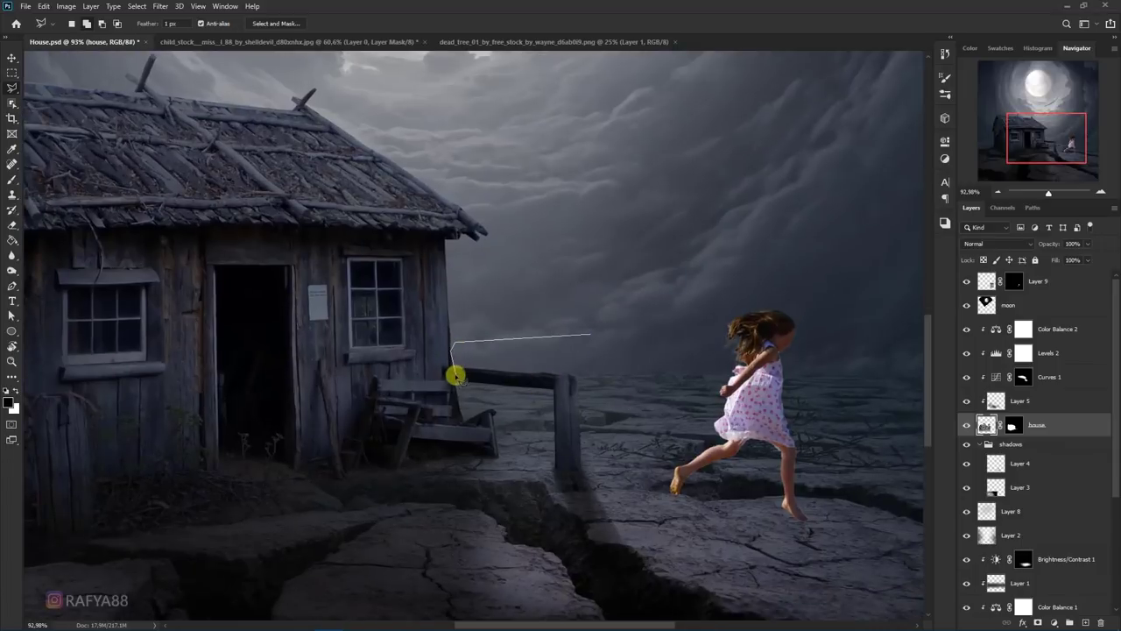
left_click(596, 491)
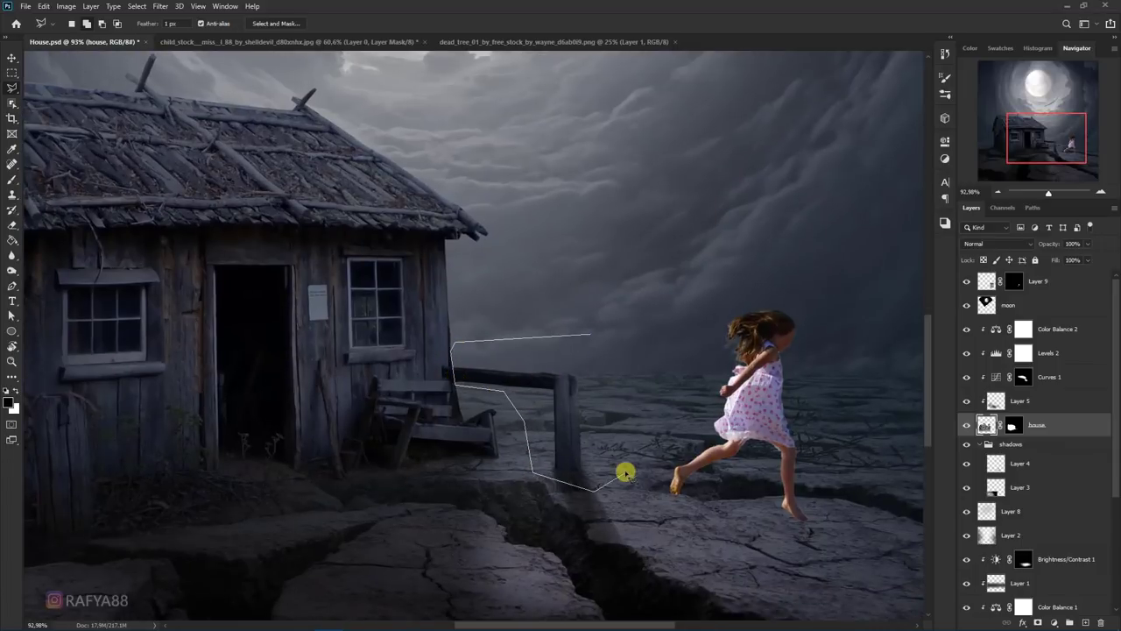
left_click(629, 429)
left_click(619, 372)
left_click(592, 337)
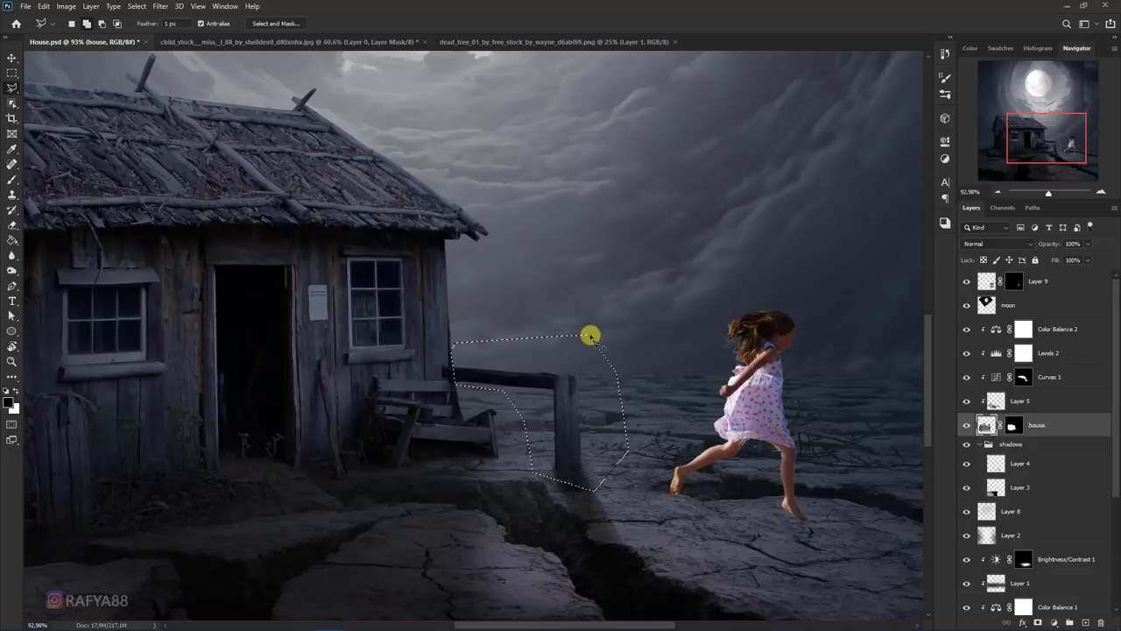
key("Delete")
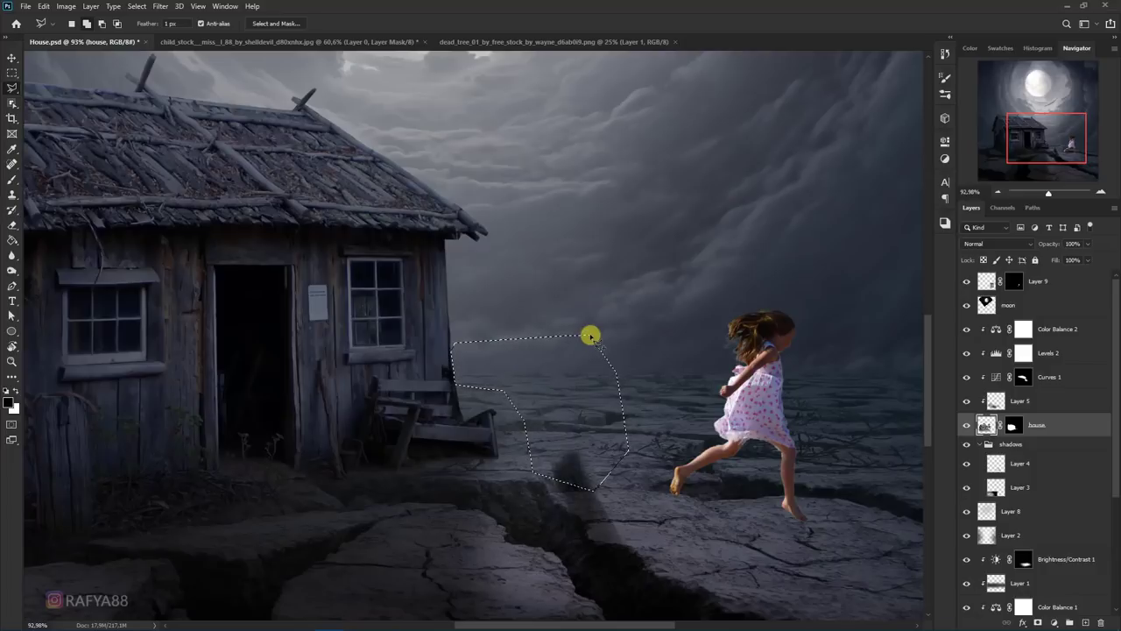
key("ctrl+d")
Step: Delete the fence shadow layer, Layer 4
left_click(1015, 466)
key("Delete")
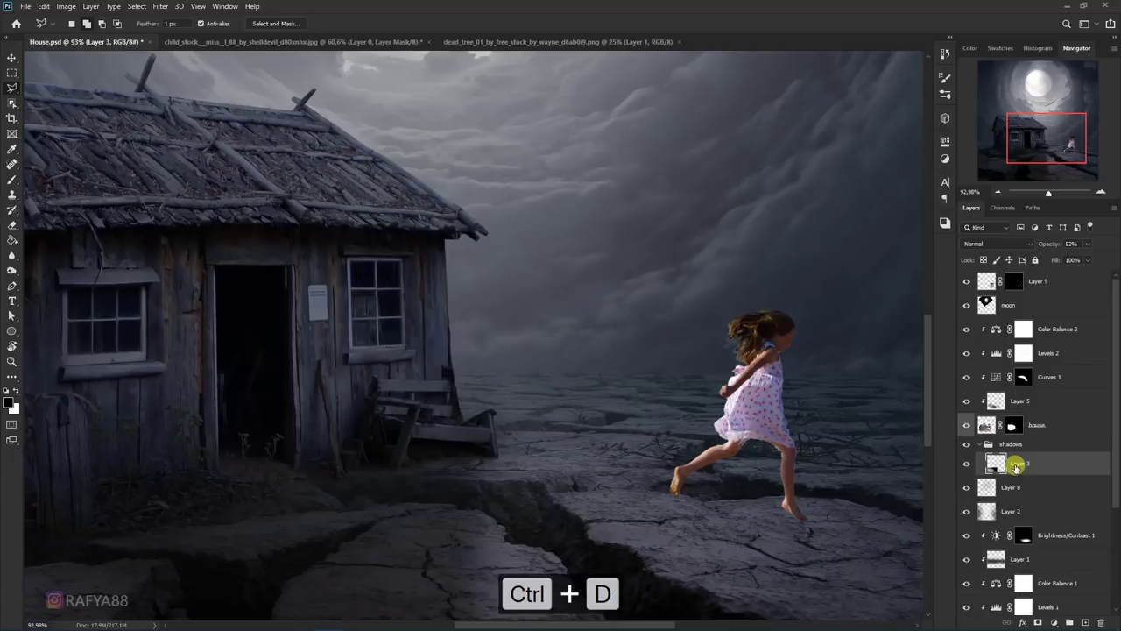
scroll(613, 300, "down", 5)
scroll(531, 271, "down", 2)
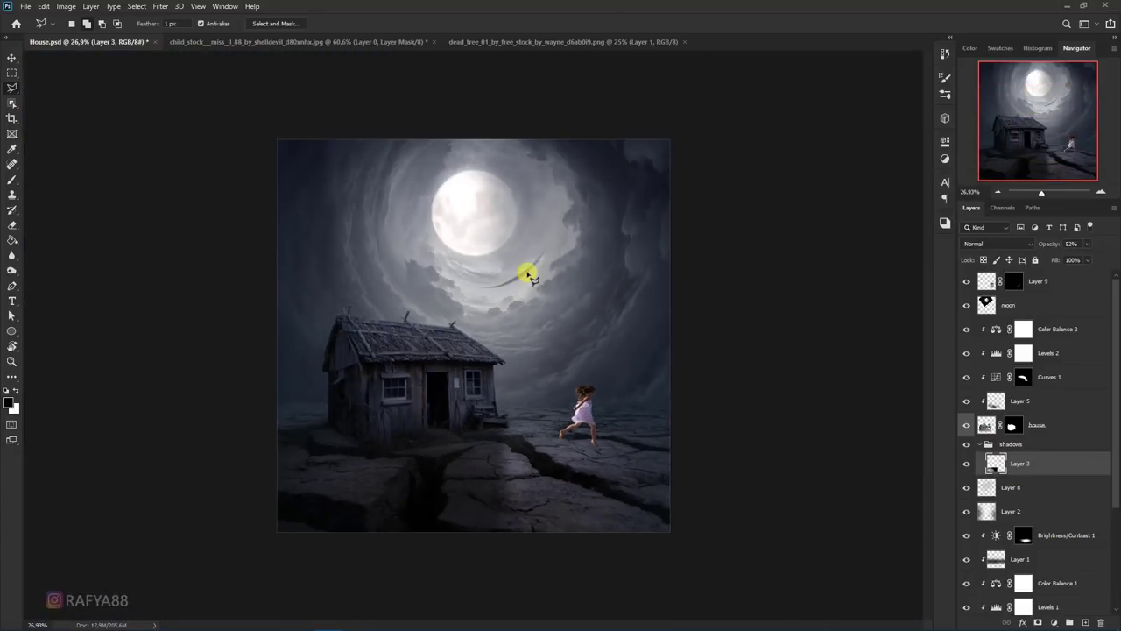
scroll(531, 333, "up", 1)
scroll(538, 340, "up", 1)
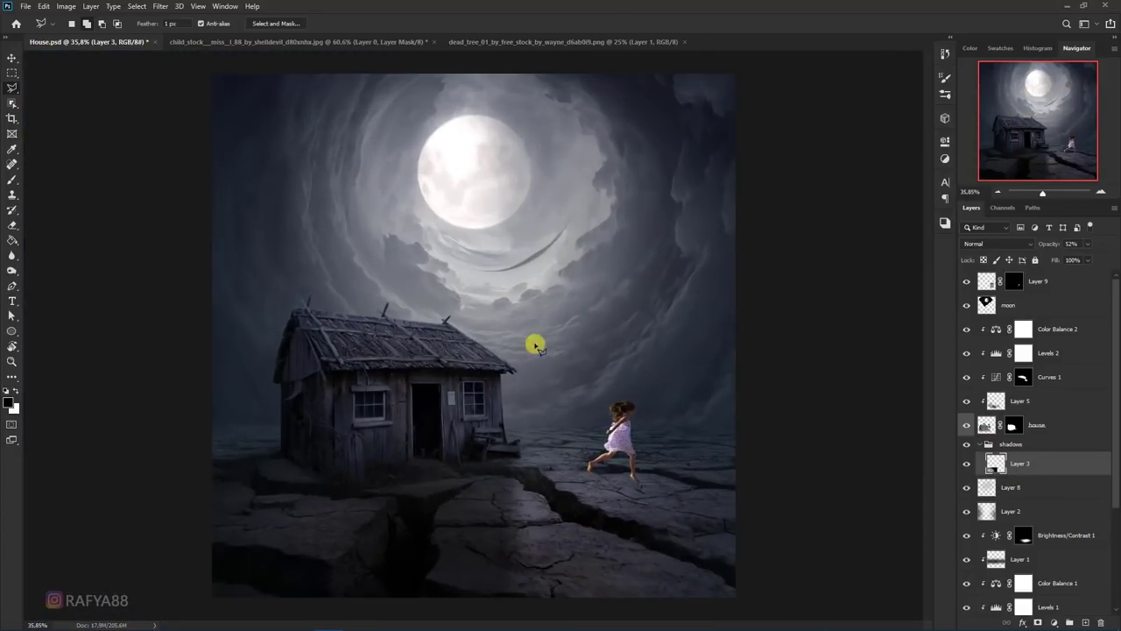
Step: Label the girl's Layer 9 red
key("v")
left_click(614, 447)
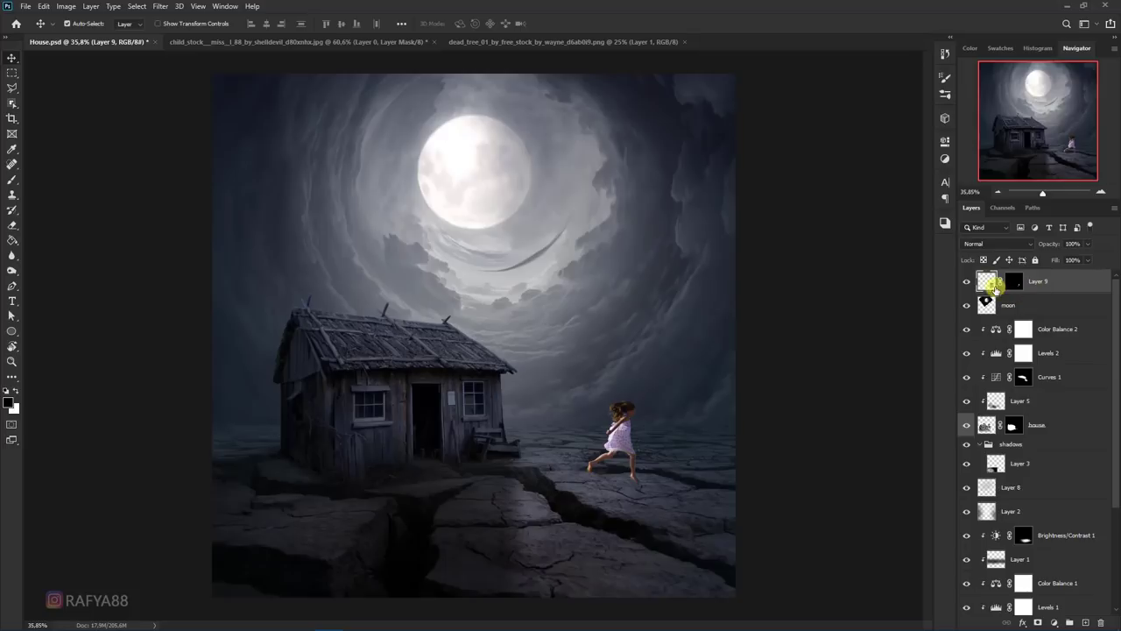
right_click(1030, 286)
left_click(929, 524)
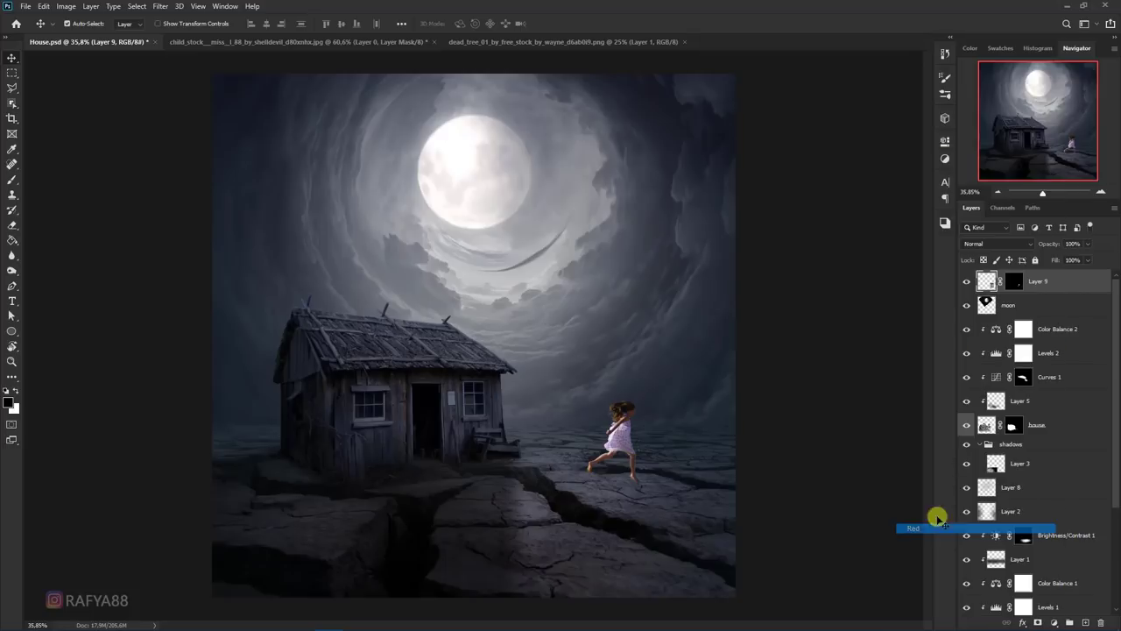
Step: Move the girl left and slightly down, scaling her to about 91.7%
left_click_drag(620, 441, 593, 445)
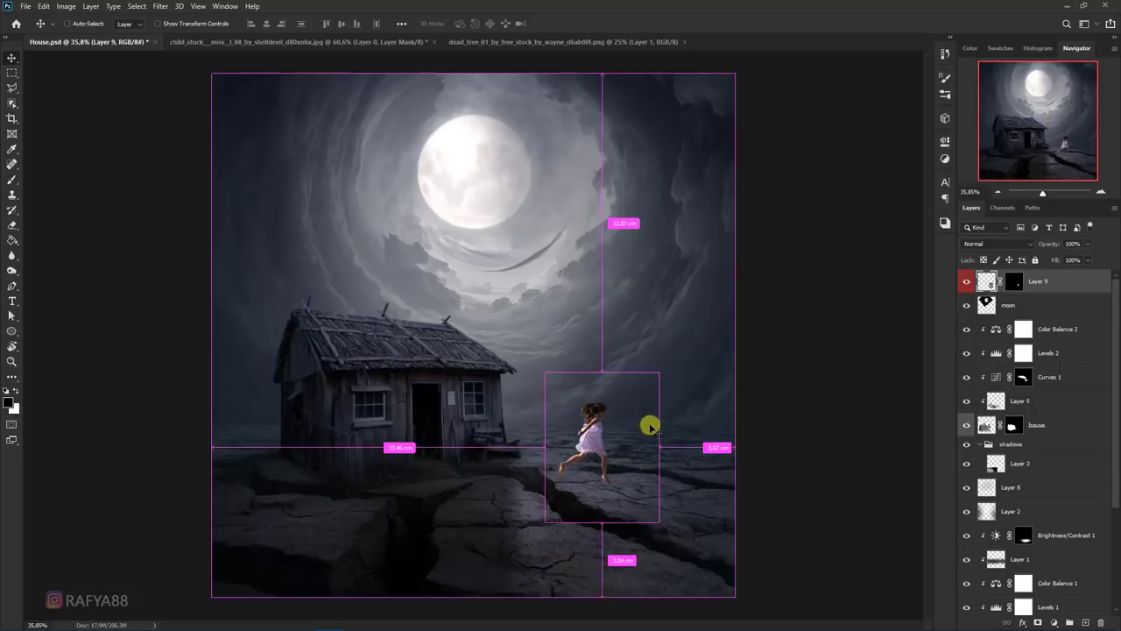
key("ctrl+t")
left_click_drag(656, 375, 649, 382)
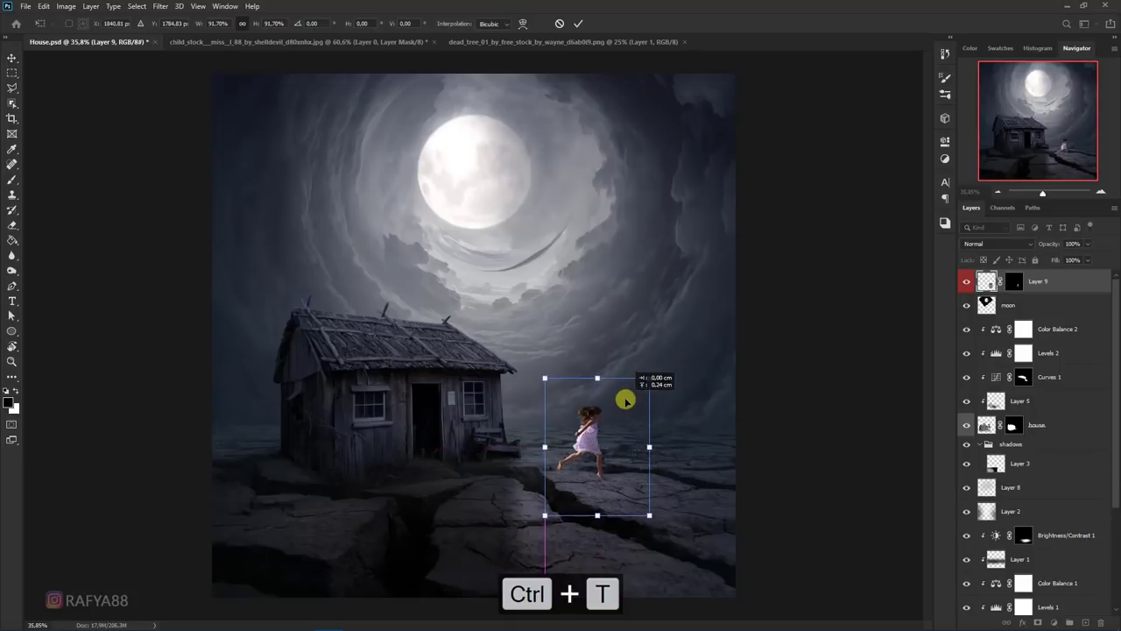
double_click(605, 420)
scroll(604, 438, "up", 2)
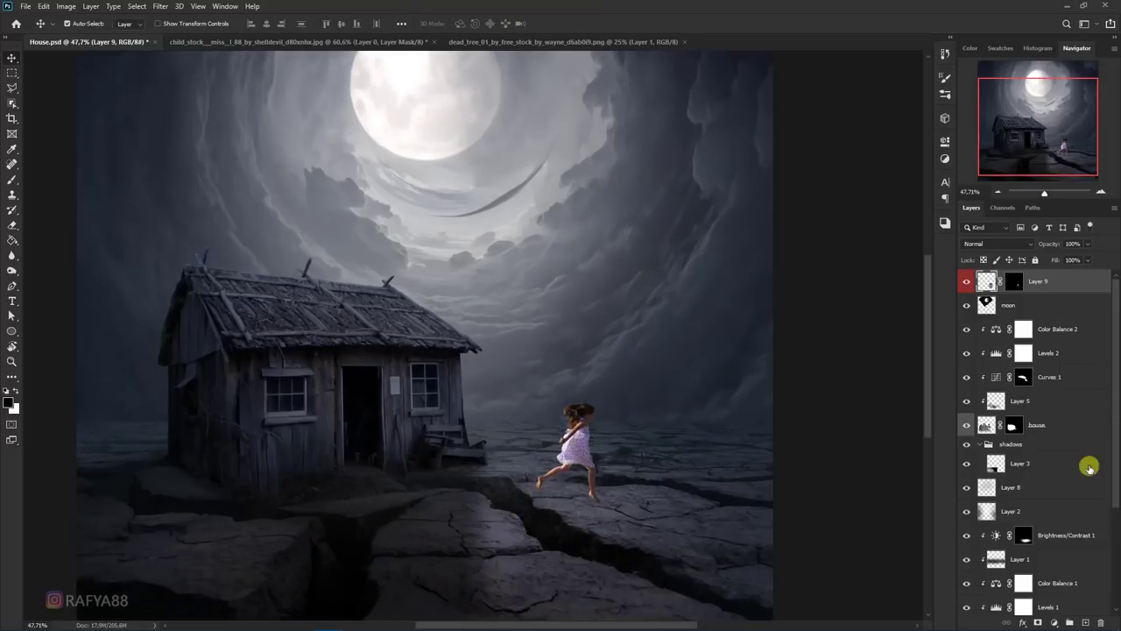
left_click(1054, 622)
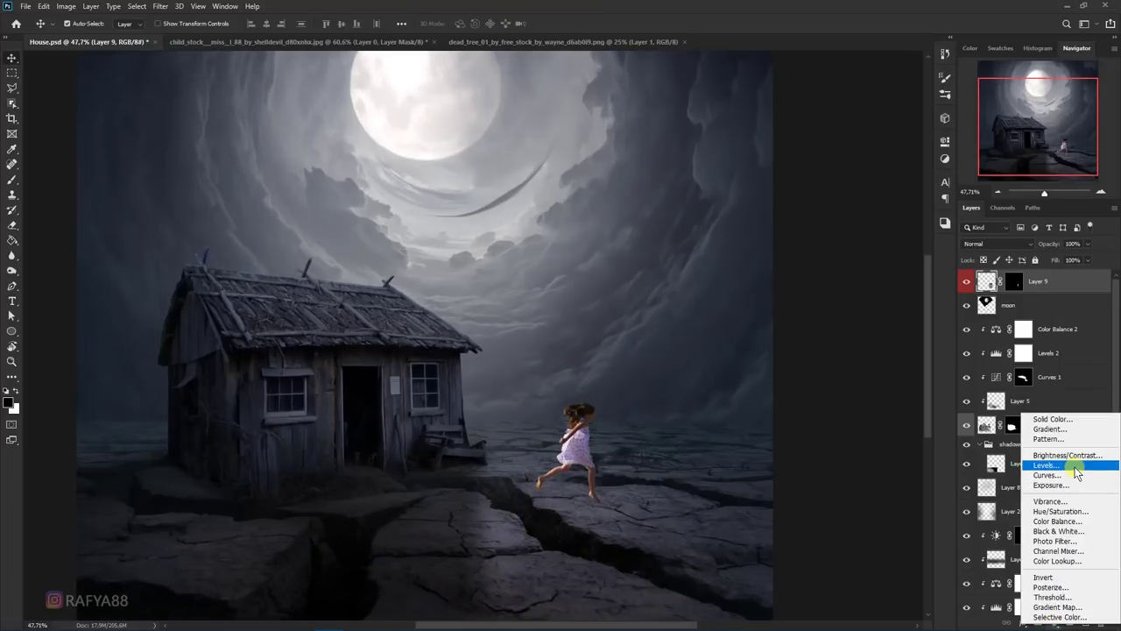
Step: Darken the girl with a clipped Levels adjustment, output whites lowered to about 106
left_click(1040, 467)
left_click(843, 381)
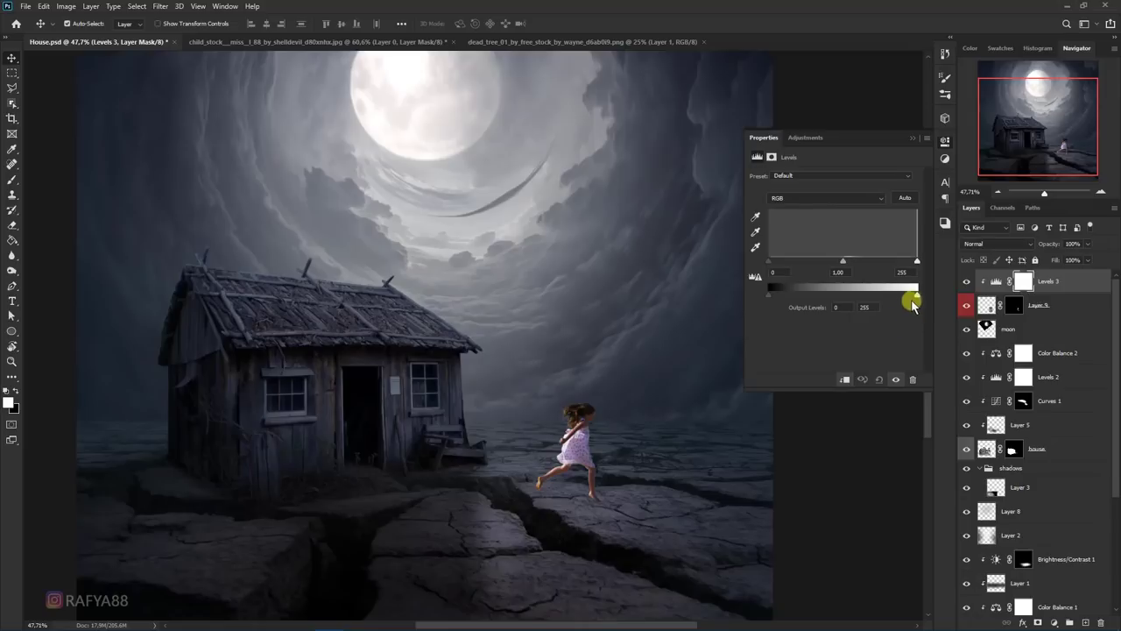
mouse_move(911, 298)
left_mouse_down()
mouse_move(821, 293)
mouse_move(834, 296)
left_mouse_up()
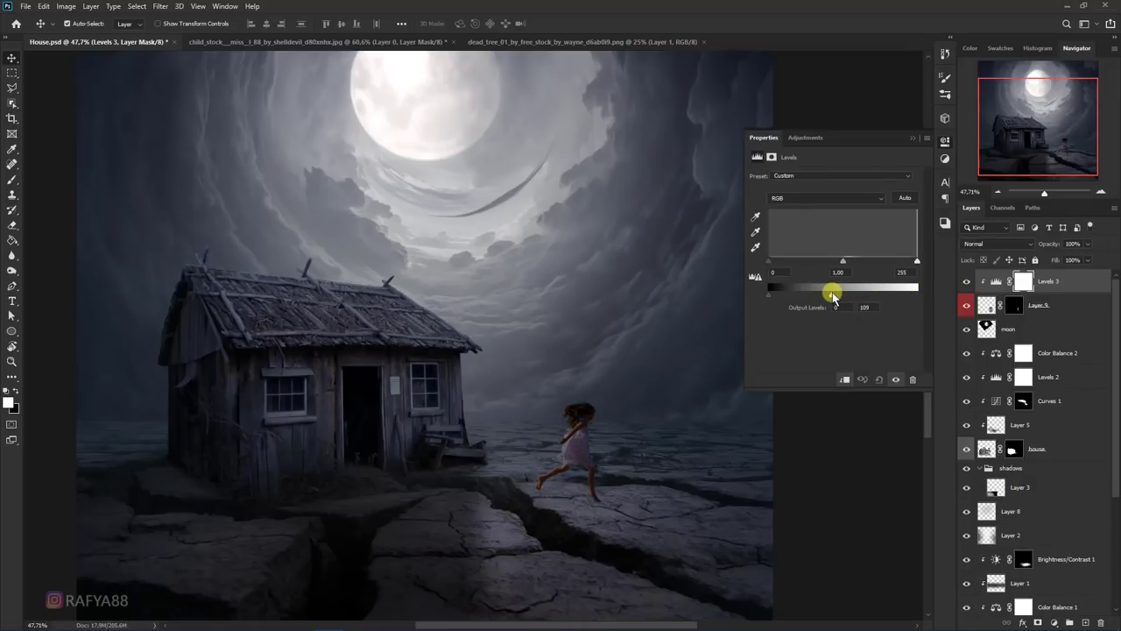
scroll(619, 430, "up", 2)
scroll(620, 431, "up", 2)
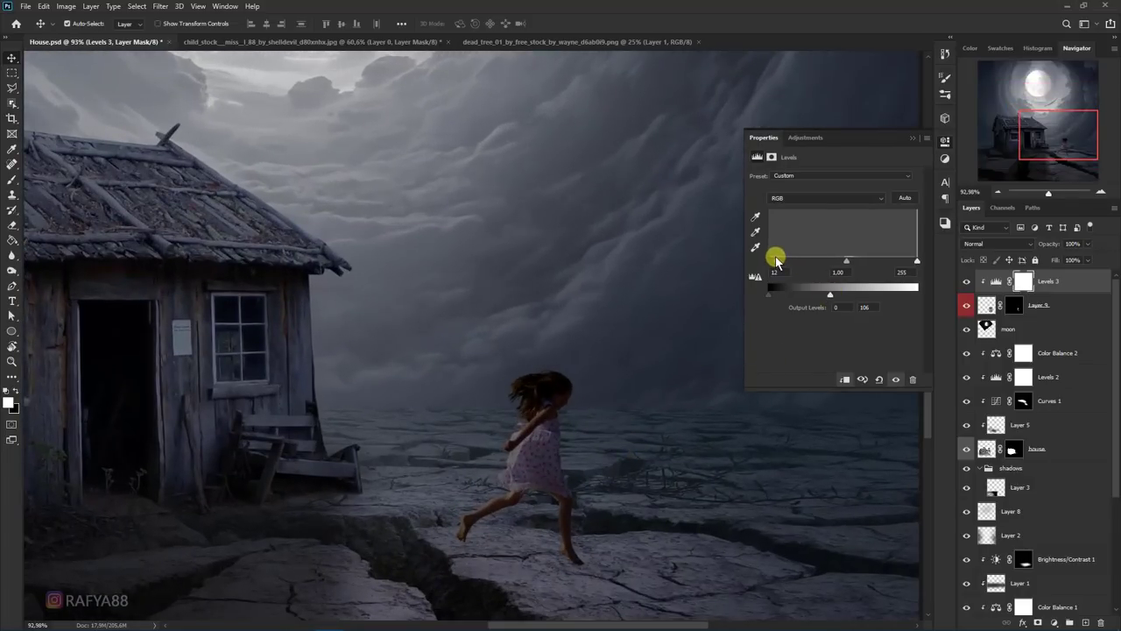
left_click(914, 140)
scroll(526, 368, "up", 1)
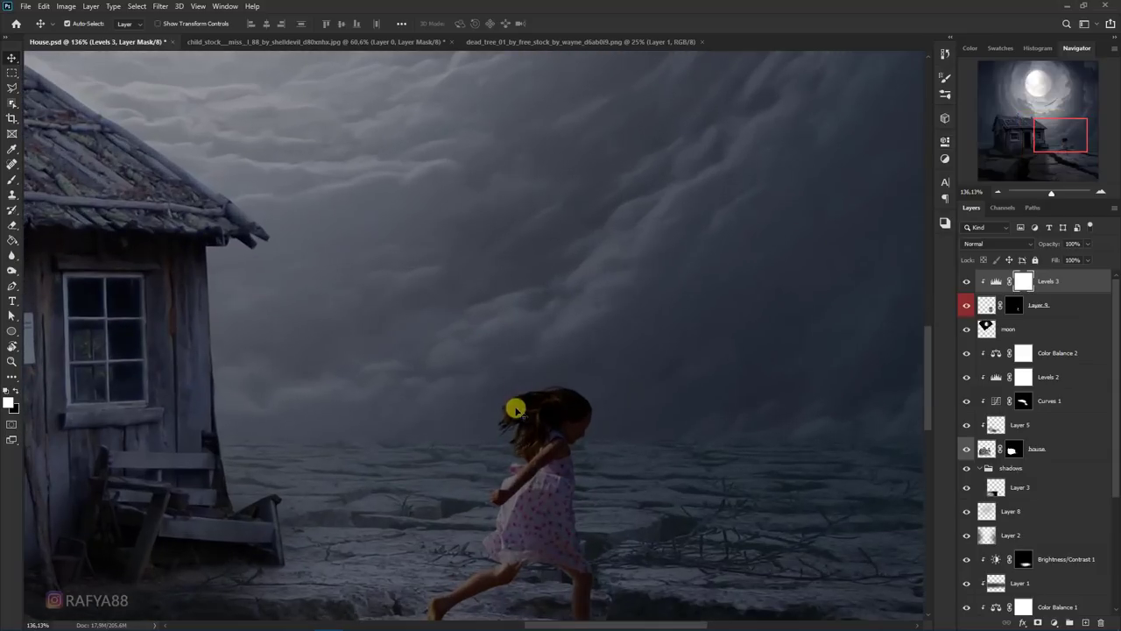
left_click(11, 179)
left_click(47, 181)
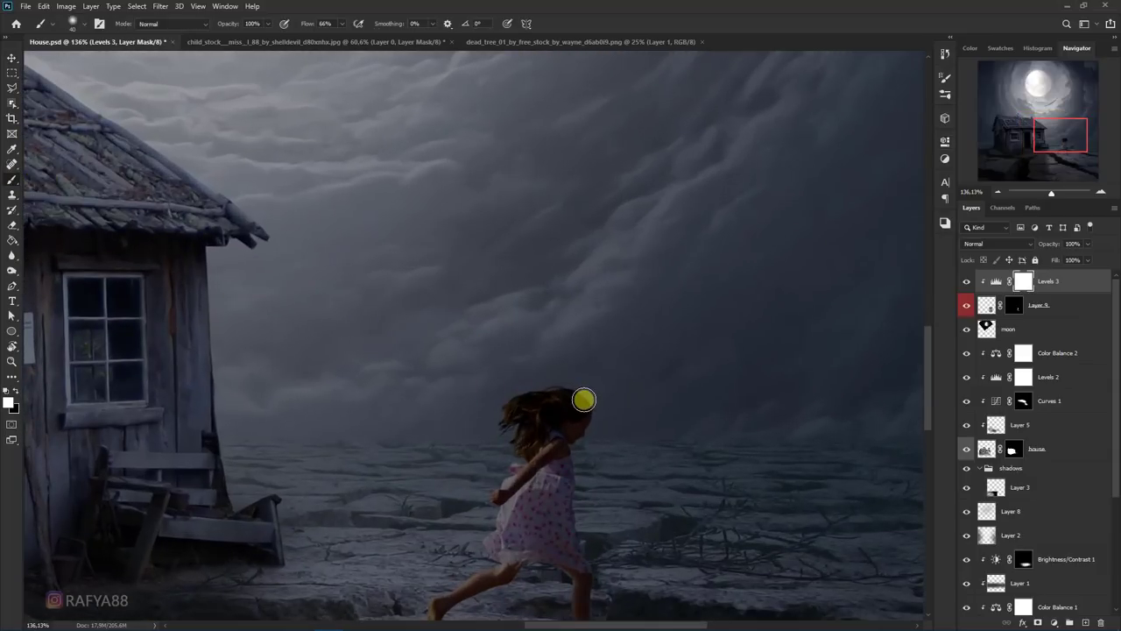
scroll(583, 400, "up", 1)
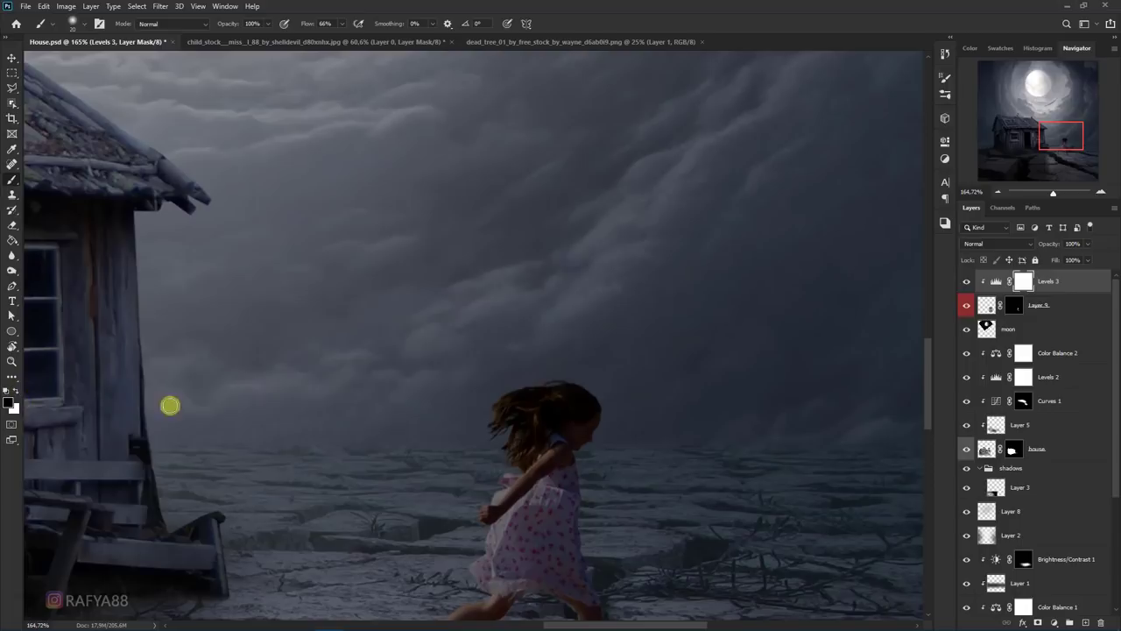
scroll(572, 395, "up", 1)
scroll(547, 324, "up", 1)
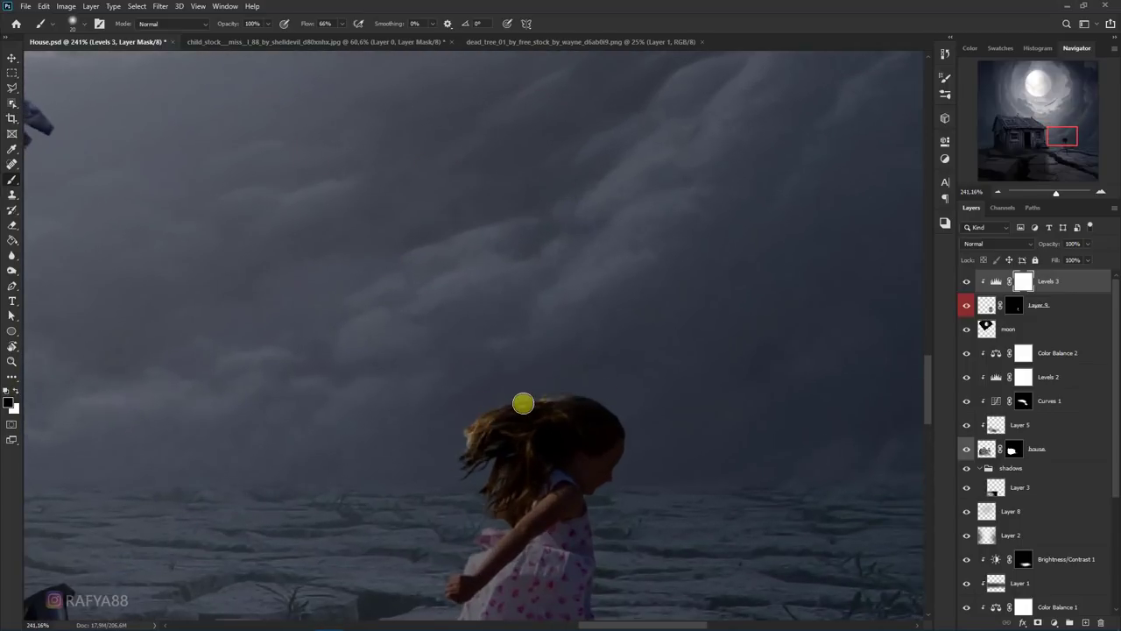
scroll(496, 413, "down", 1)
key("bracketright")
key("bracketright")
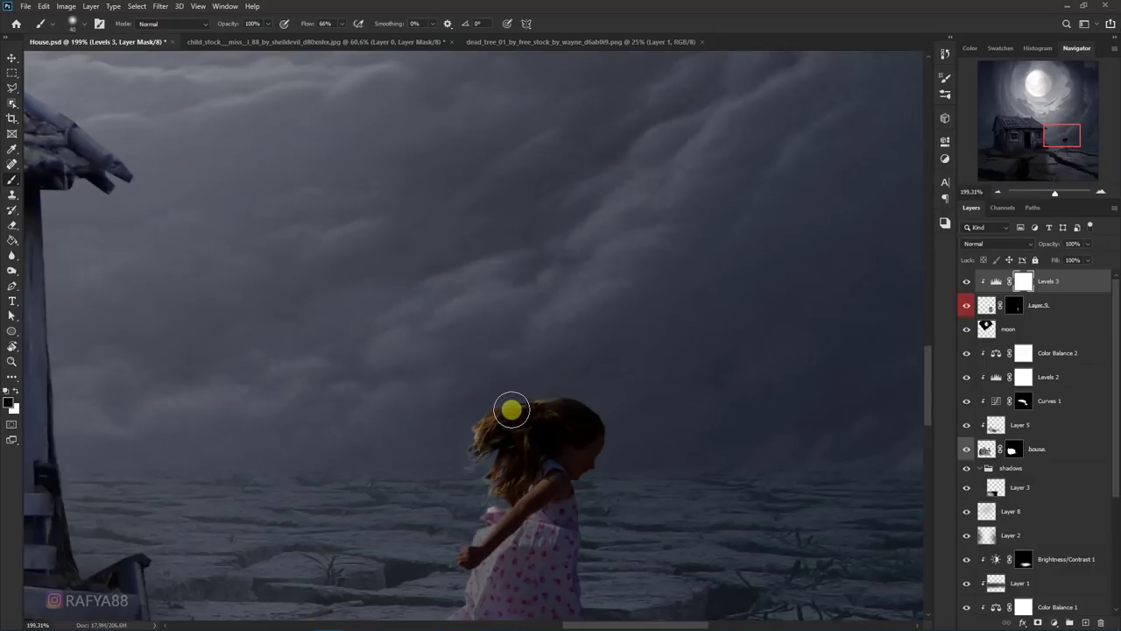
scroll(554, 351, "down", 2)
scroll(522, 464, "up", 1)
scroll(508, 441, "up", 1)
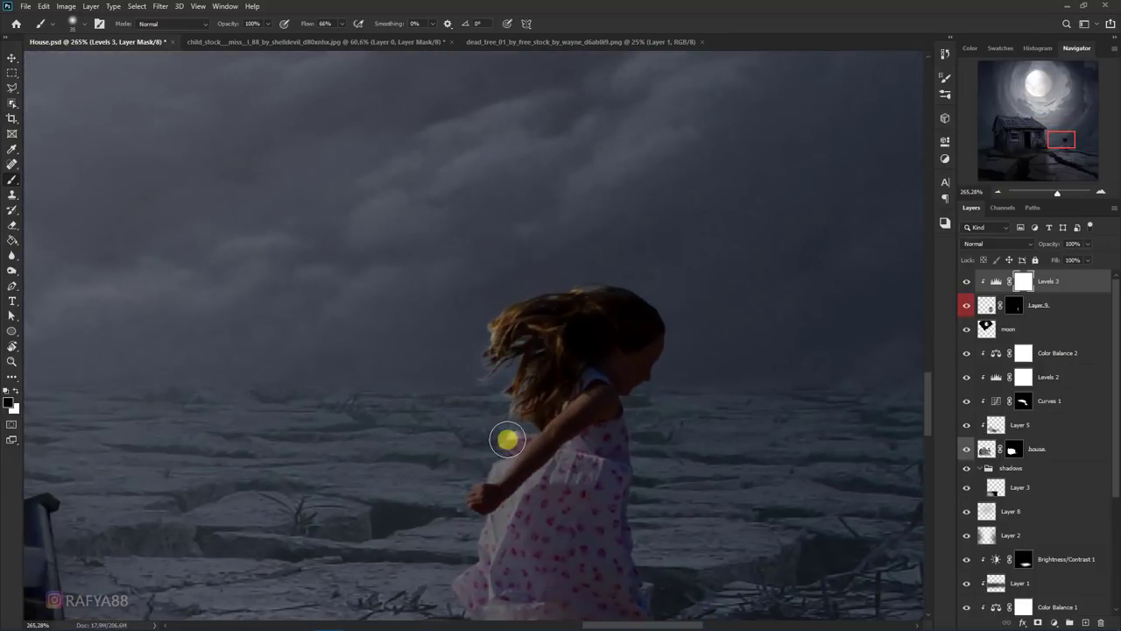
scroll(514, 454, "up", 1)
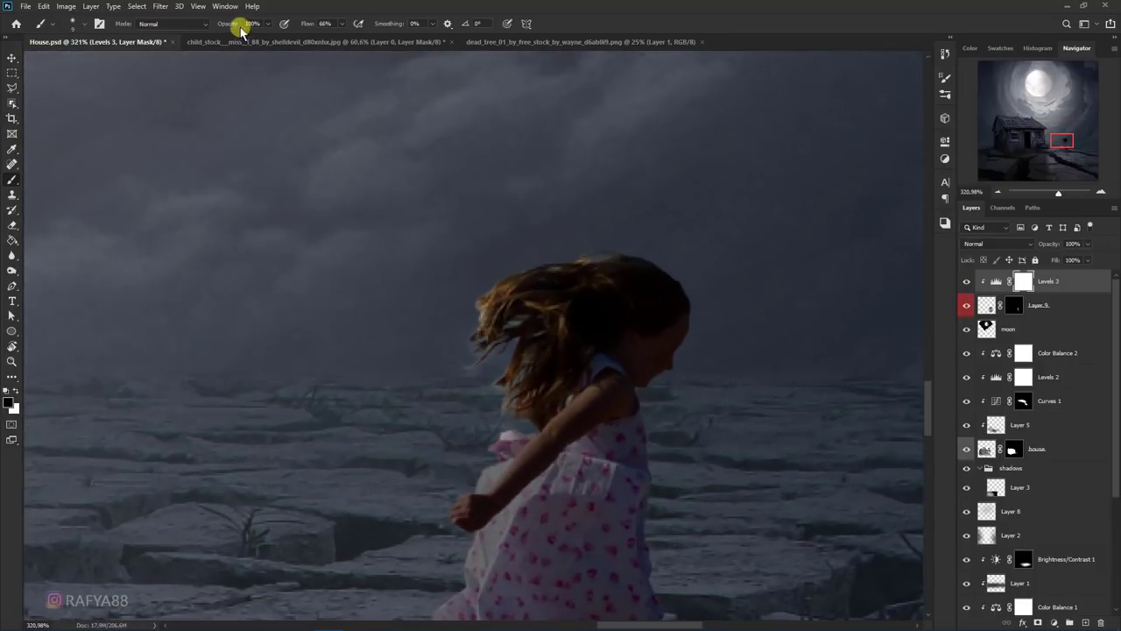
left_click_drag(212, 29, 208, 29)
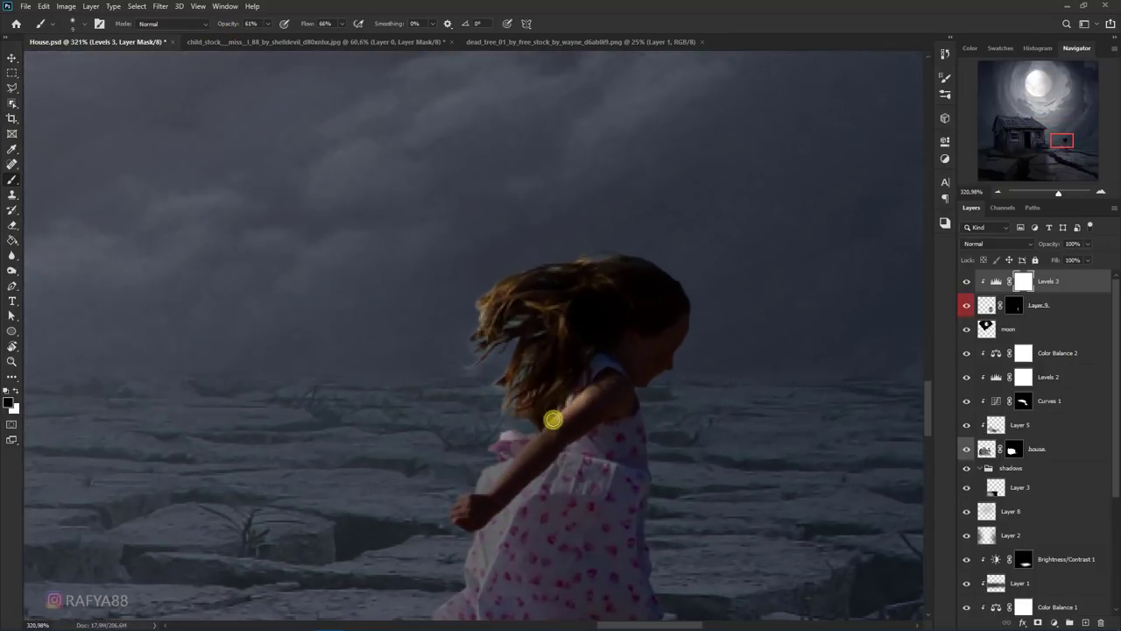
left_click_drag(479, 497, 487, 445)
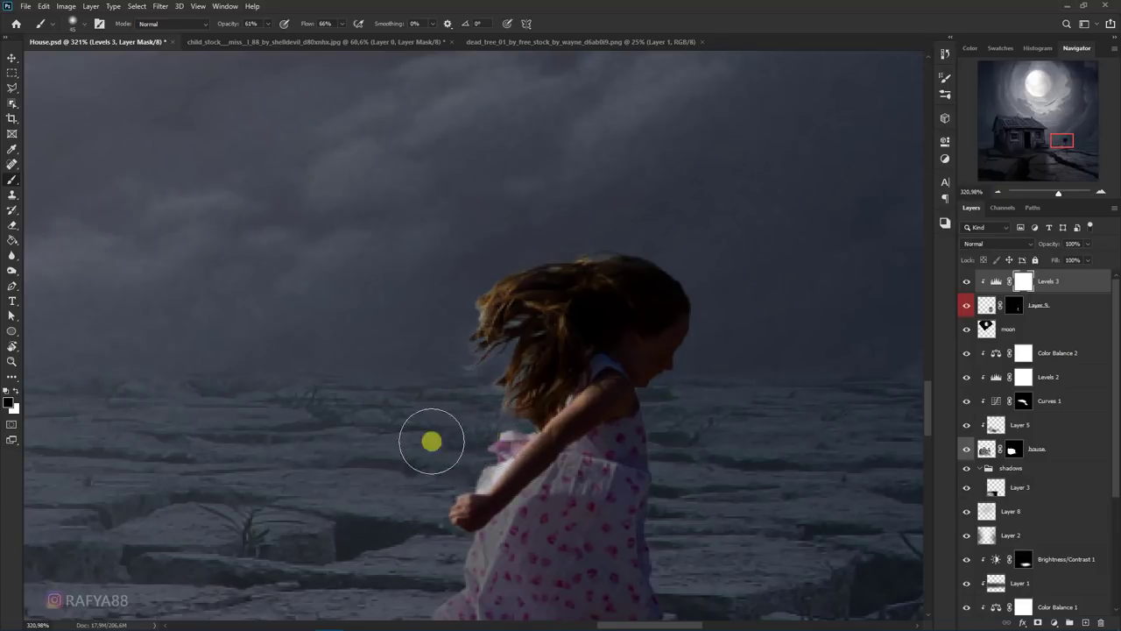
scroll(430, 440, "down", 5)
scroll(581, 323, "down", 2)
scroll(566, 441, "up", 3)
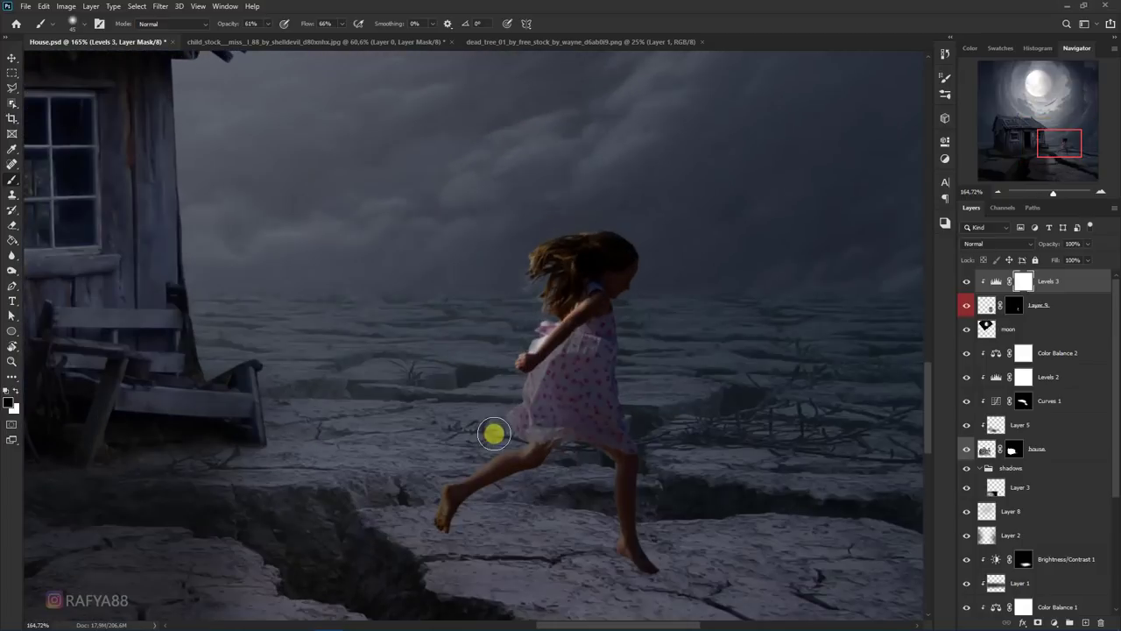
scroll(501, 436, "up", 1)
scroll(521, 371, "up", 1)
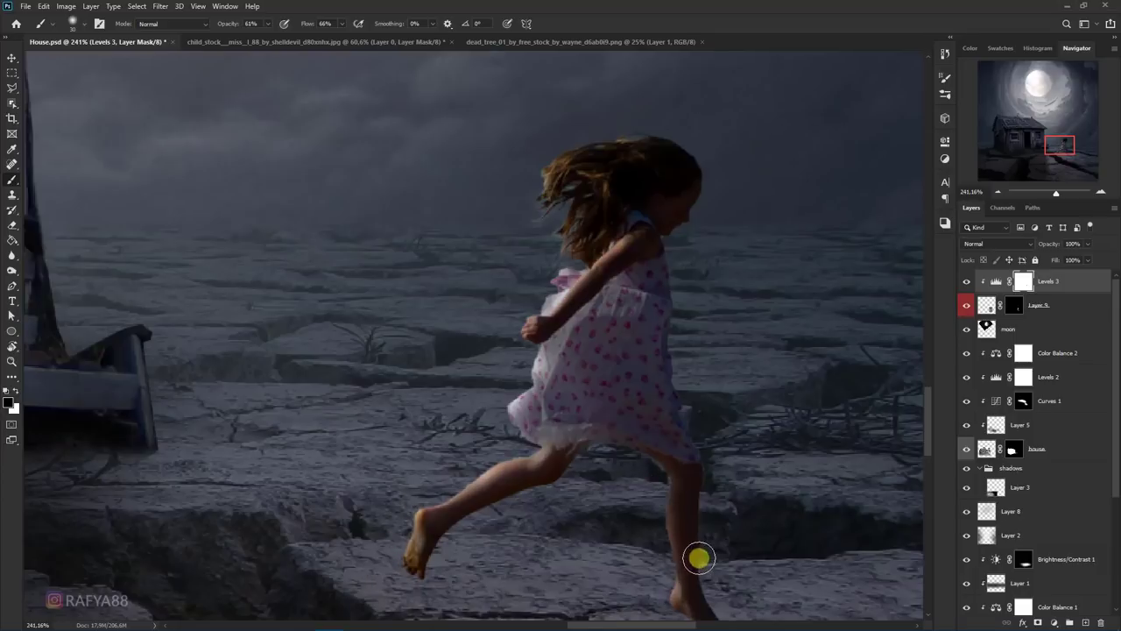
left_click_drag(701, 555, 693, 481)
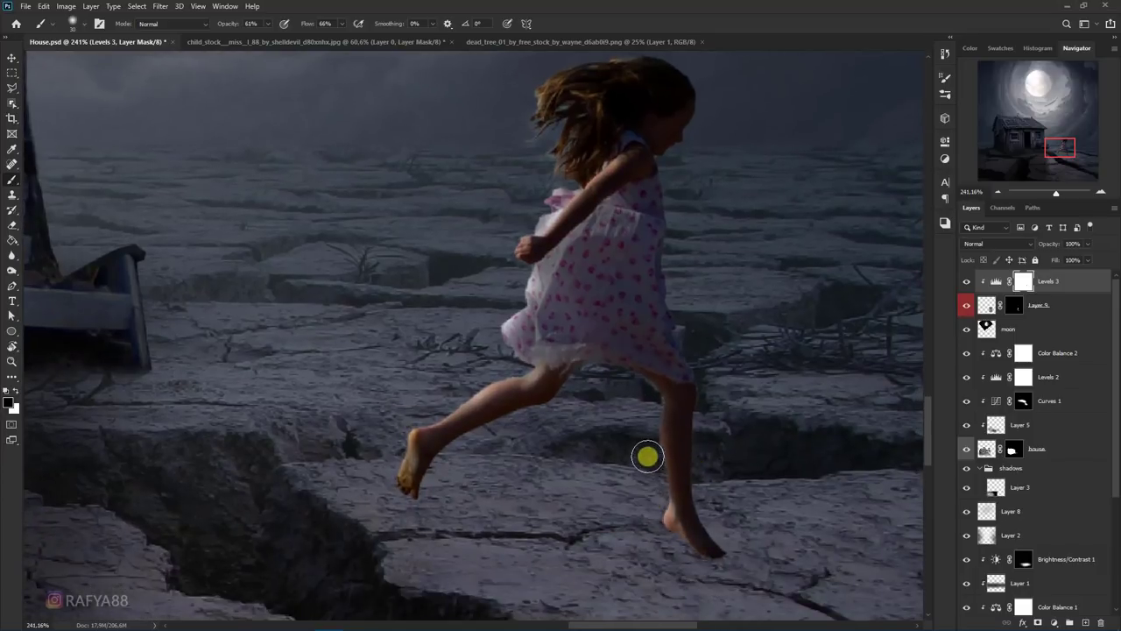
scroll(611, 436, "down", 3)
scroll(611, 435, "down", 3)
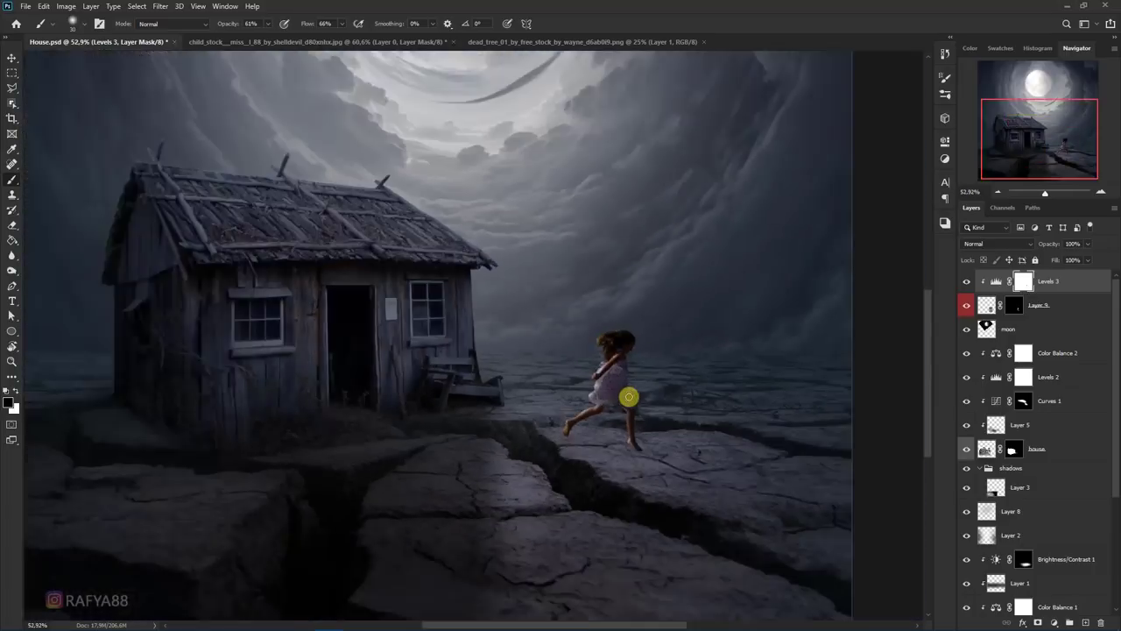
scroll(626, 395, "down", 2)
scroll(588, 430, "up", 1)
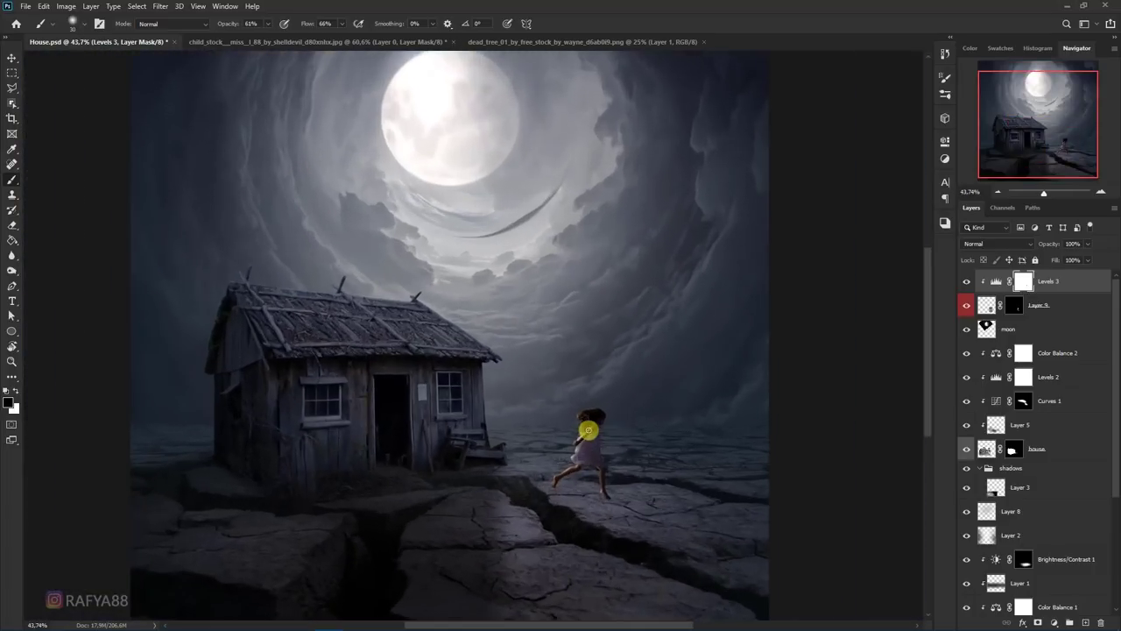
scroll(600, 428, "up", 1)
scroll(596, 442, "up", 1)
scroll(585, 468, "up", 1)
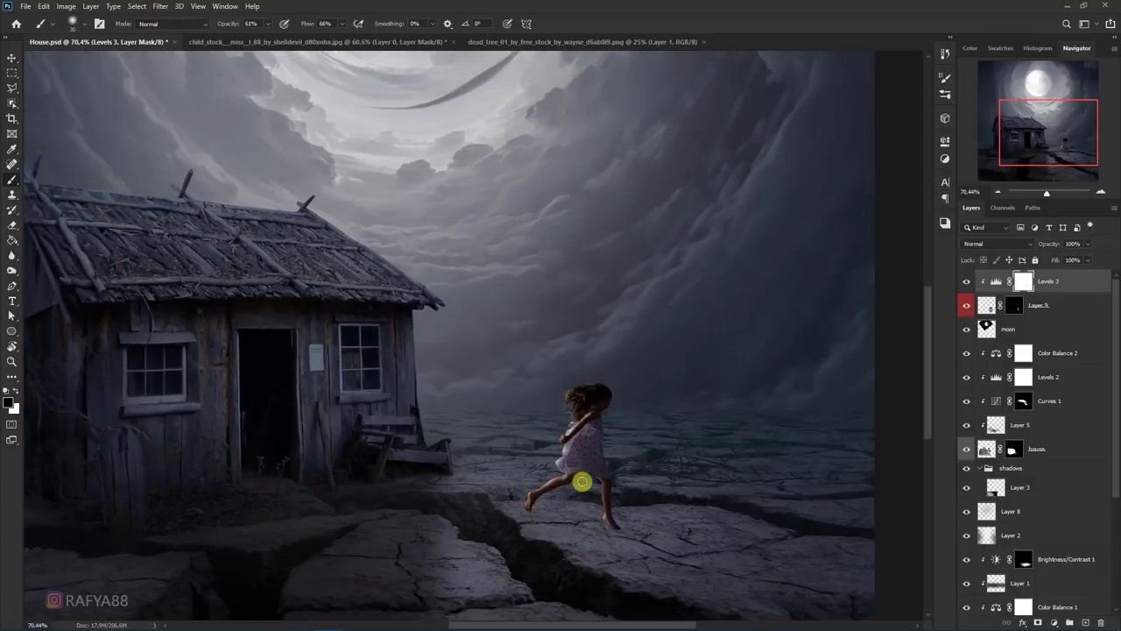
scroll(568, 490, "up", 2)
scroll(563, 445, "up", 1)
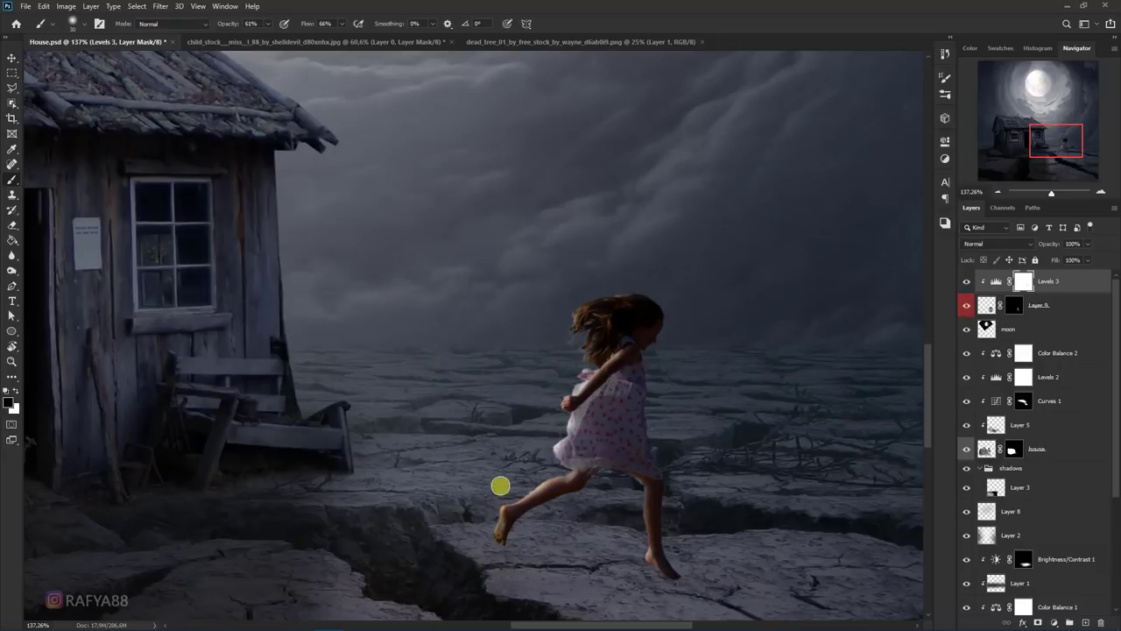
scroll(501, 485, "down", 3)
scroll(520, 463, "down", 1)
scroll(664, 405, "up", 2)
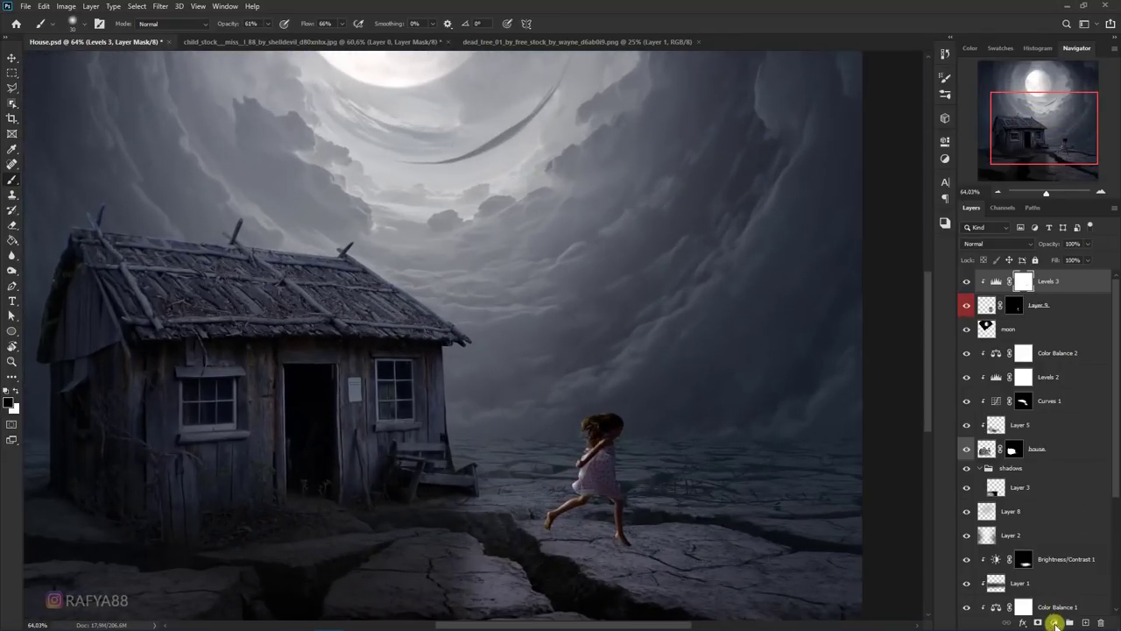
Step: Cool the girl's midtones with a clipped Color Balance: Cyan-Red -13, Yellow-Blue +18
left_click(1054, 622)
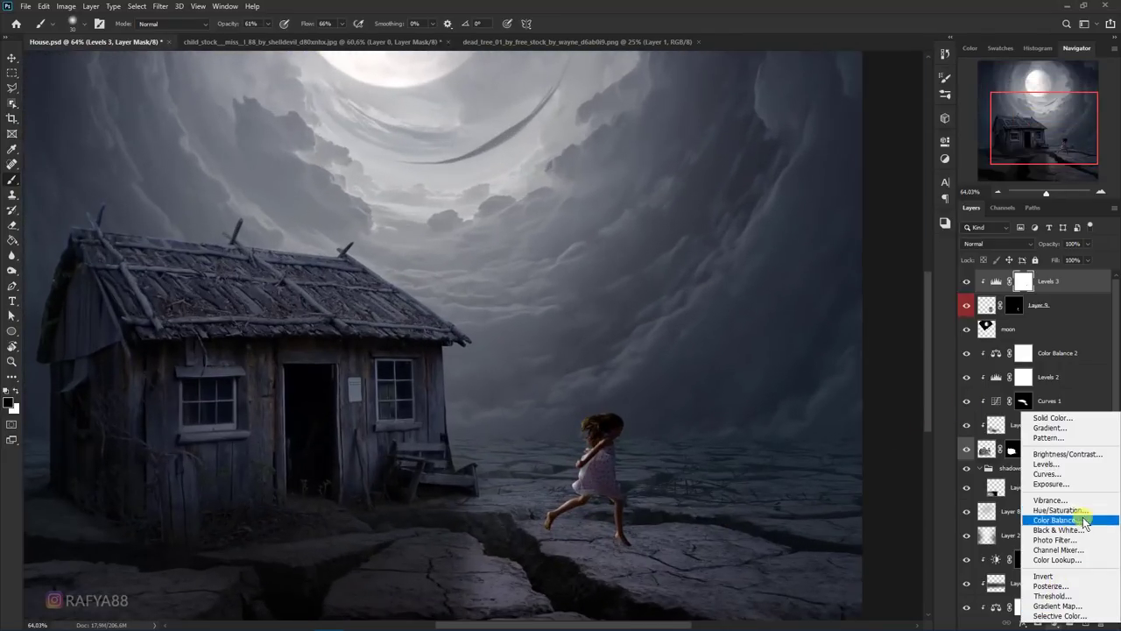
left_click(1078, 522)
left_click(848, 380)
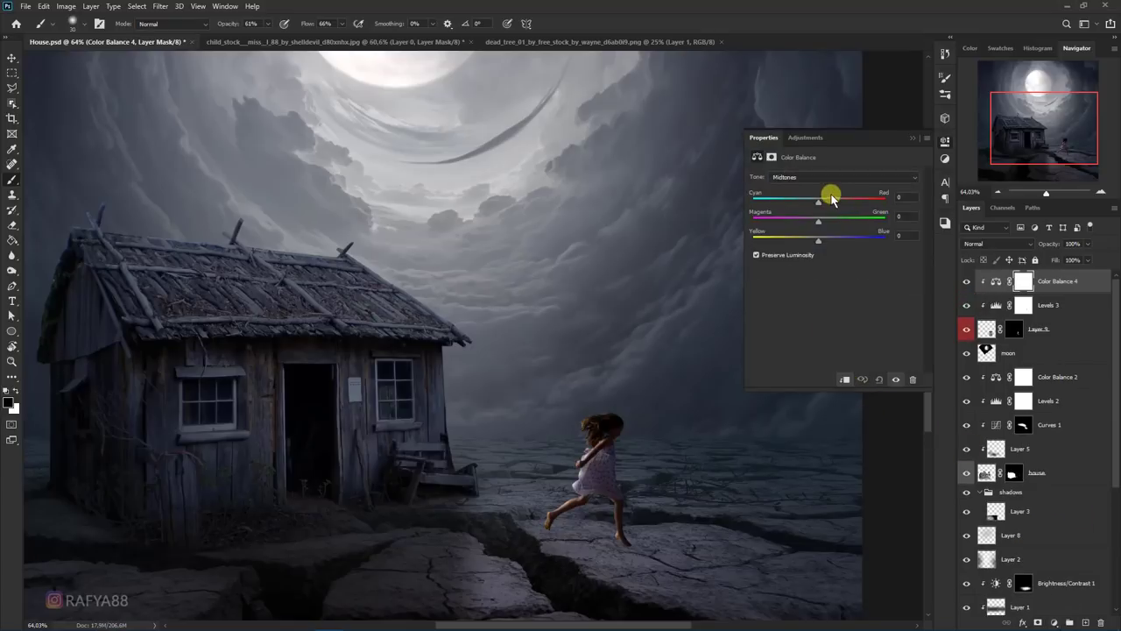
left_click_drag(818, 240, 821, 244)
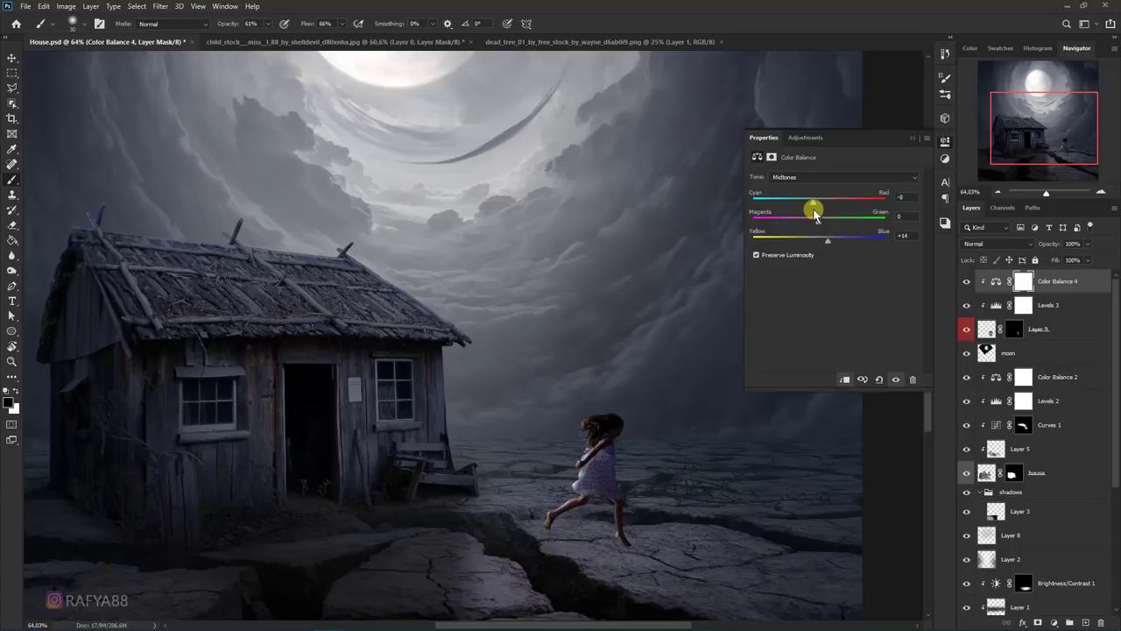
left_click_drag(813, 216, 810, 215)
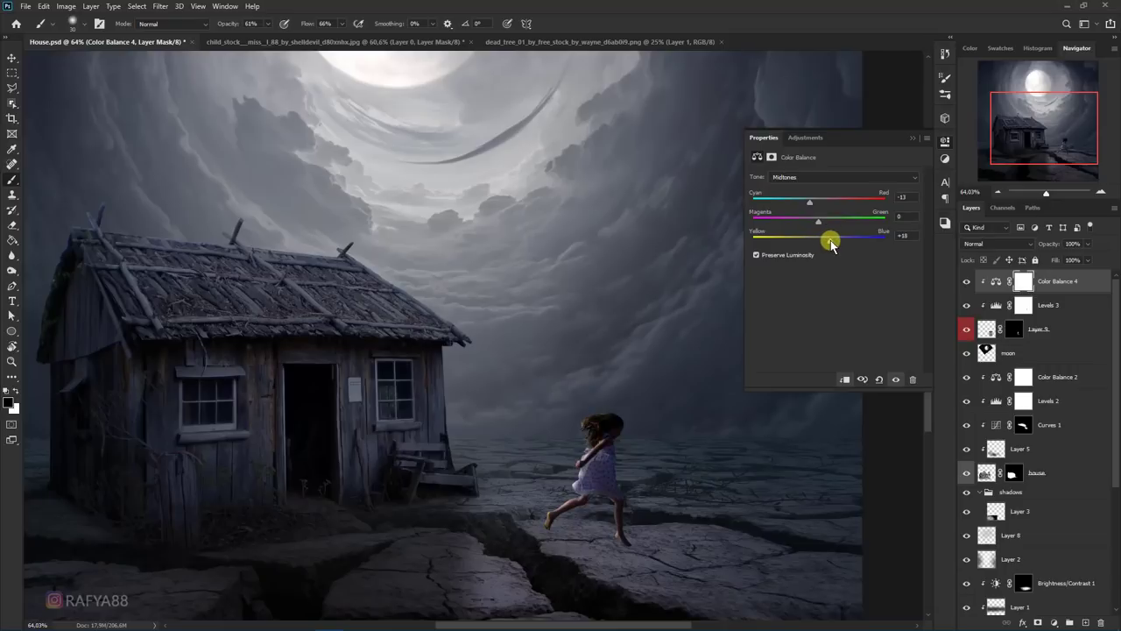
left_click(911, 139)
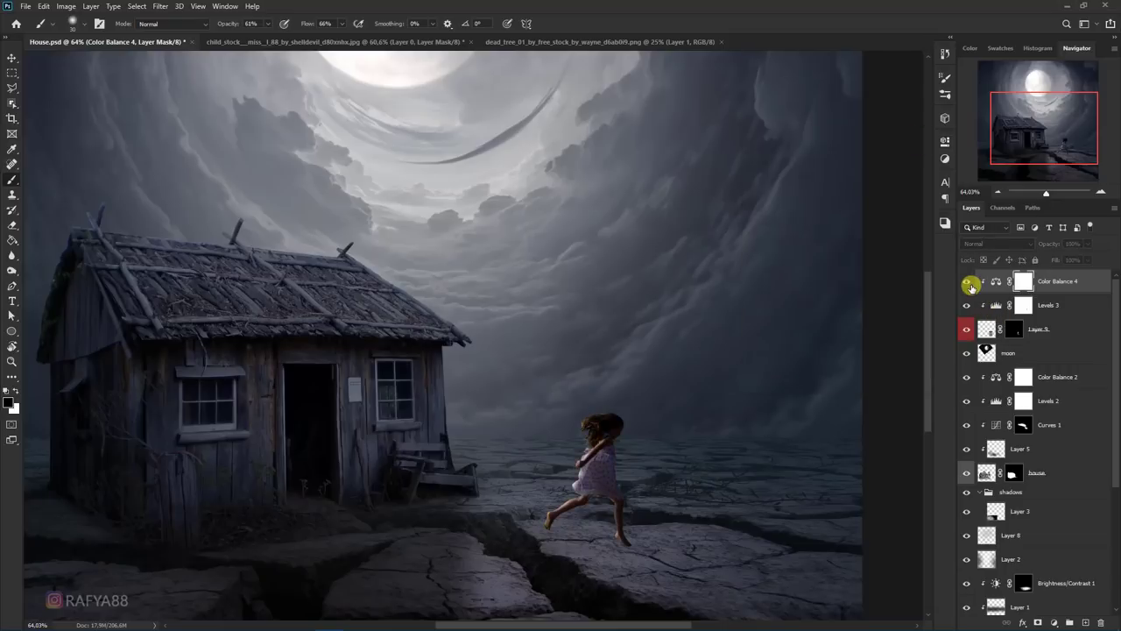
scroll(663, 300, "down", 2)
scroll(660, 296, "down", 3)
scroll(653, 456, "up", 1)
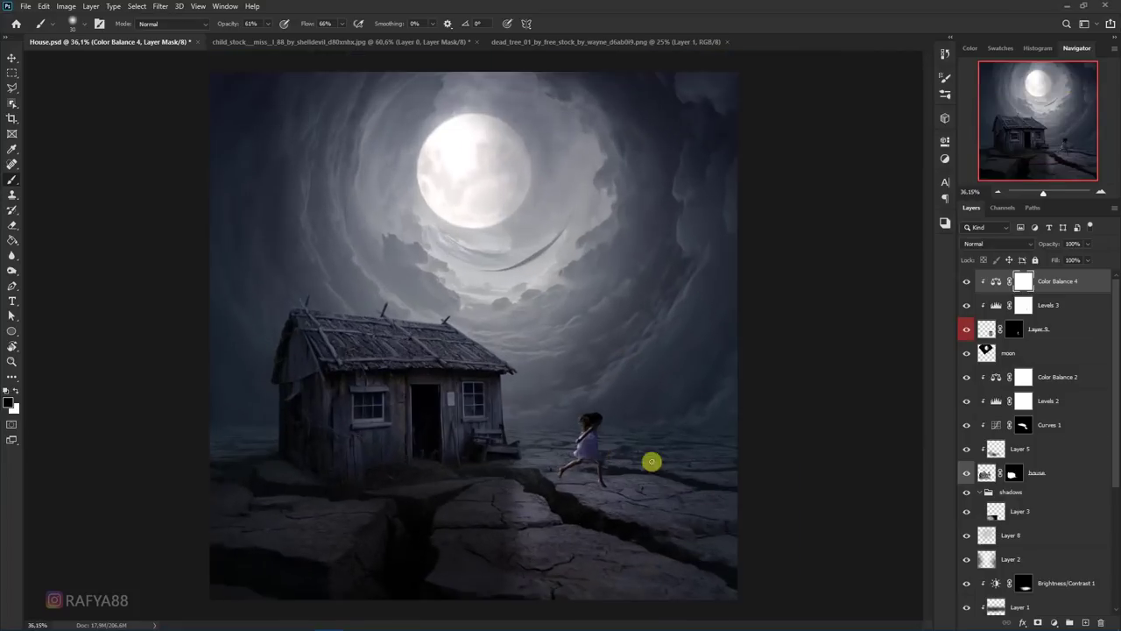
scroll(640, 506, "up", 1)
scroll(601, 496, "up", 2)
scroll(602, 496, "up", 1)
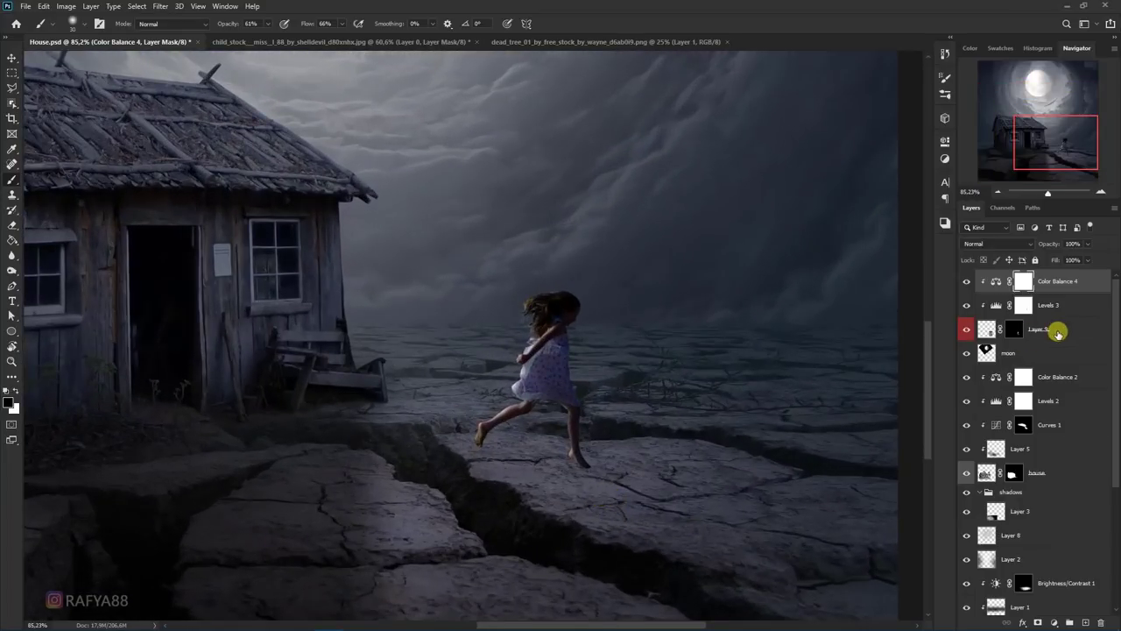
Step: Fill the girl's outline on a new layer below her to make a dark silhouette
left_click(1059, 332)
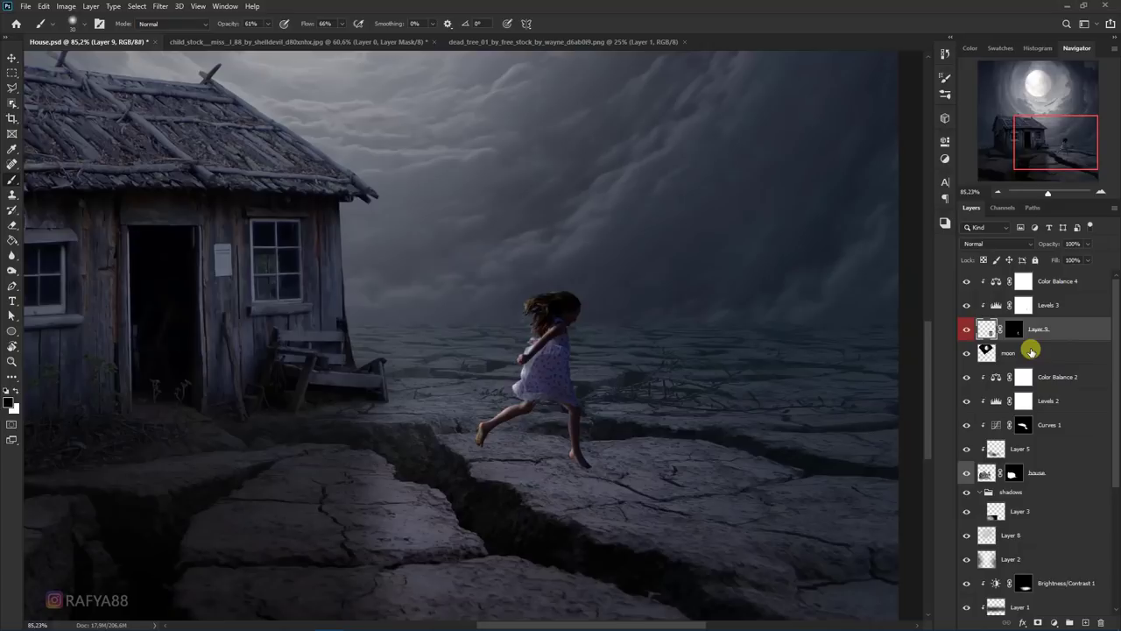
left_click(1015, 331, "ctrl")
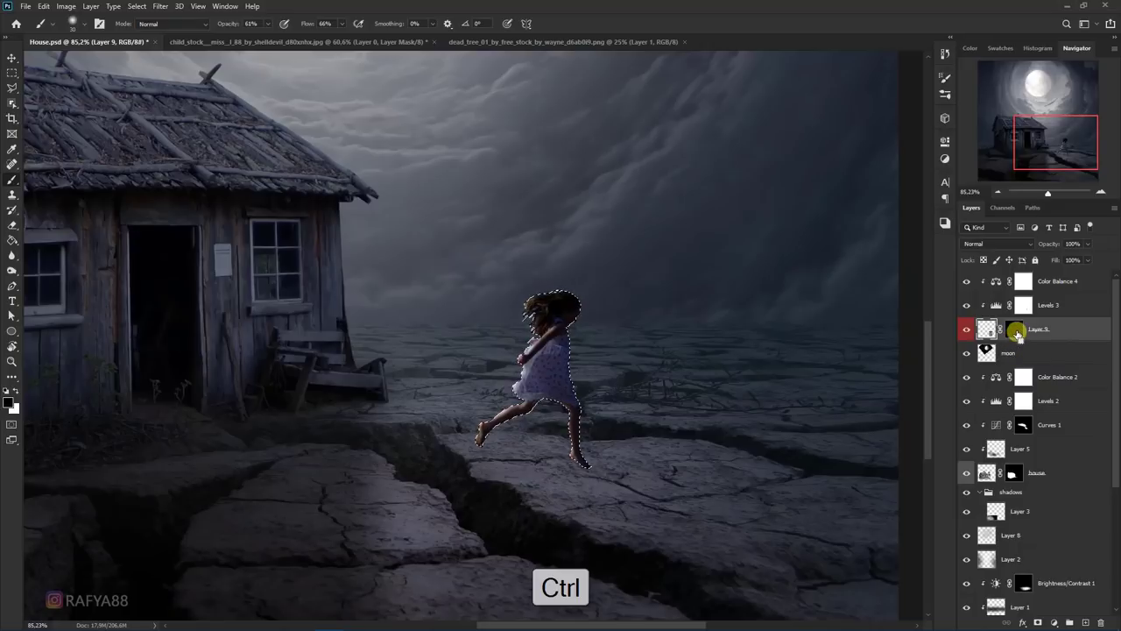
left_click(1085, 622, "ctrl")
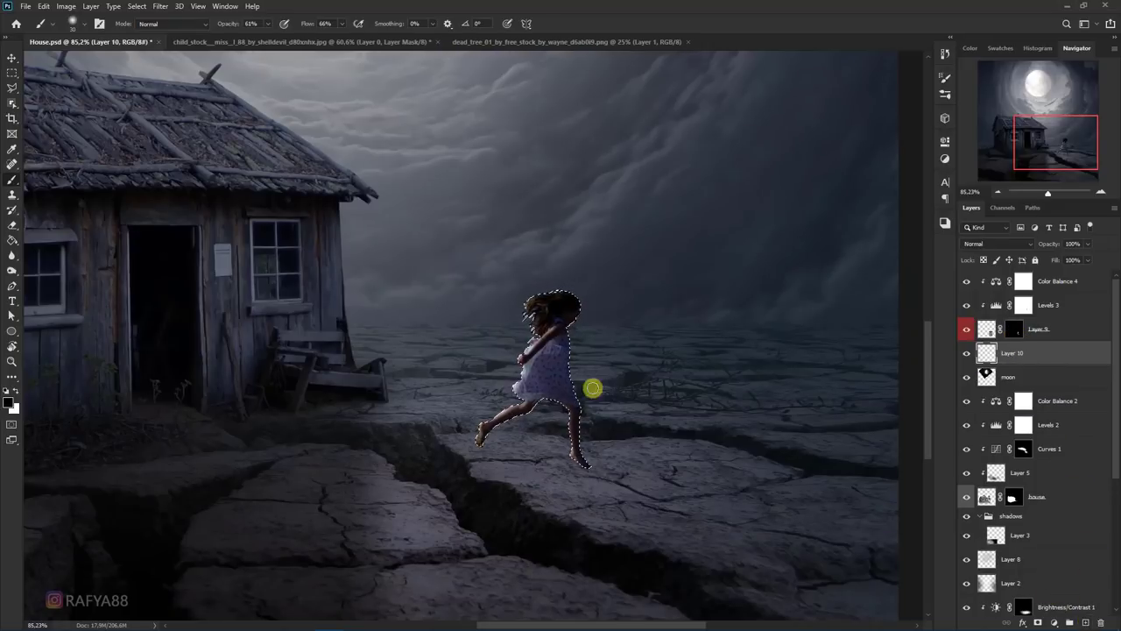
right_click(12, 239)
left_click(62, 250)
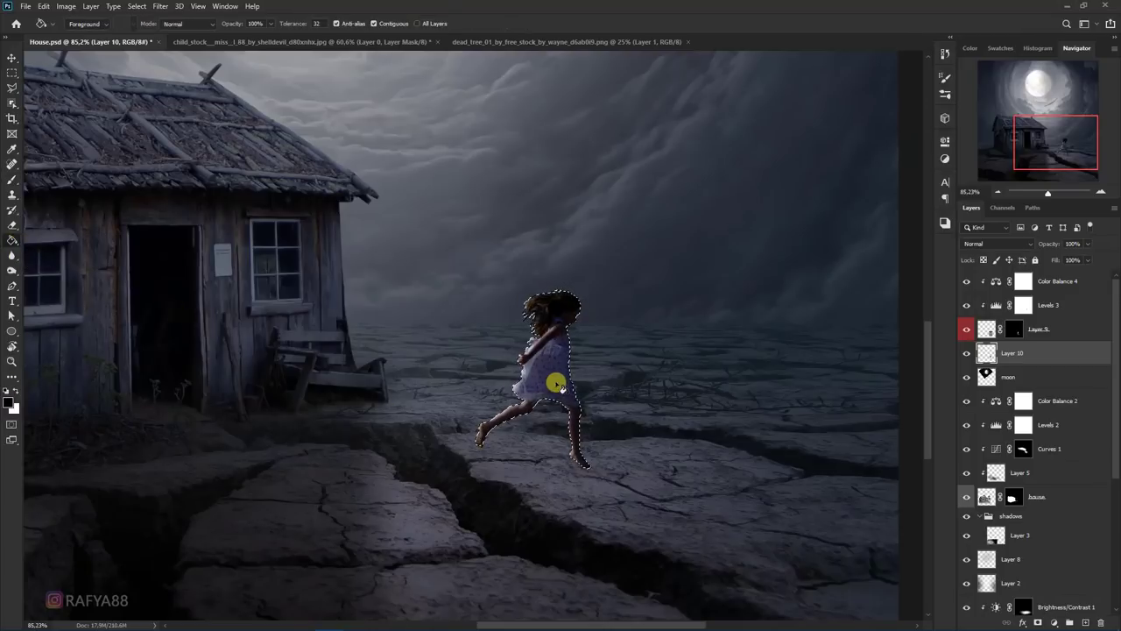
key("ctrl+d")
Step: Flip the silhouette down into a slanted shadow on the ground
key("ctrl+t")
right_click(565, 361)
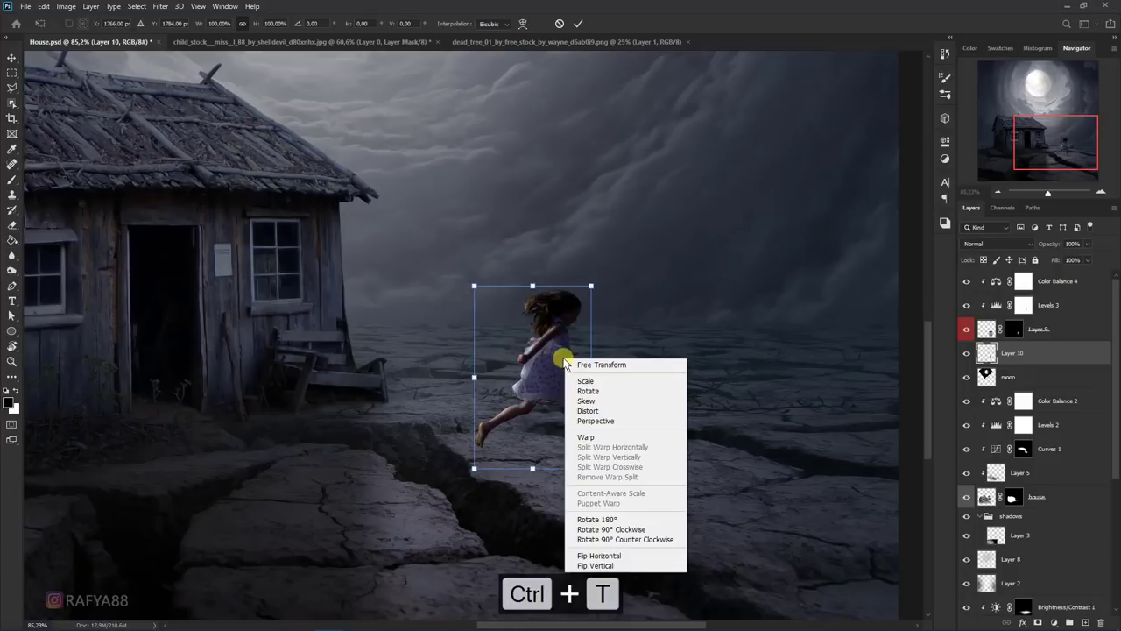
left_click(601, 411)
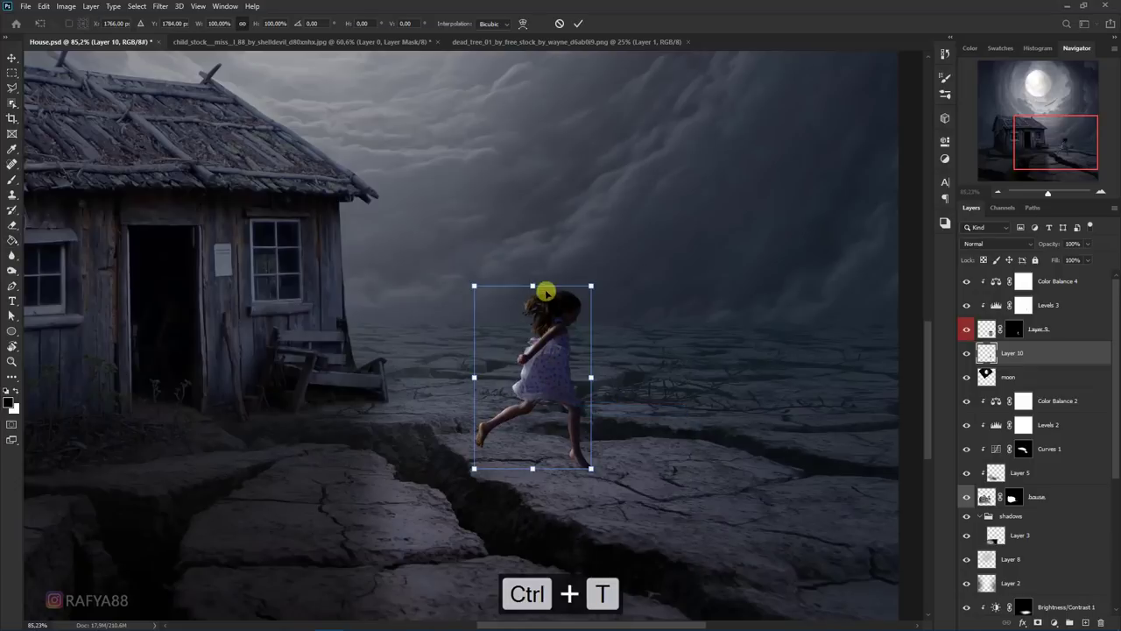
mouse_move(533, 288)
left_mouse_down()
mouse_move(596, 373)
mouse_move(701, 581)
left_mouse_up()
scroll(602, 531, "up", 2)
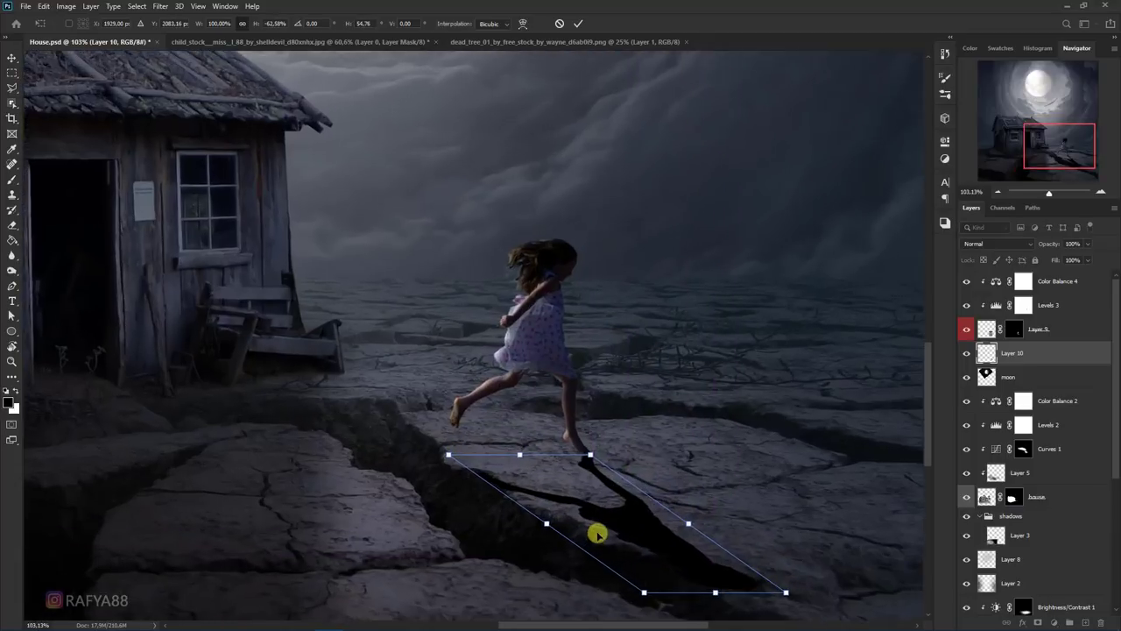
scroll(603, 500, "up", 2)
Step: Nudge, skew and lengthen the shadow toward the lower right, then commit it
left_click_drag(604, 497, 601, 499)
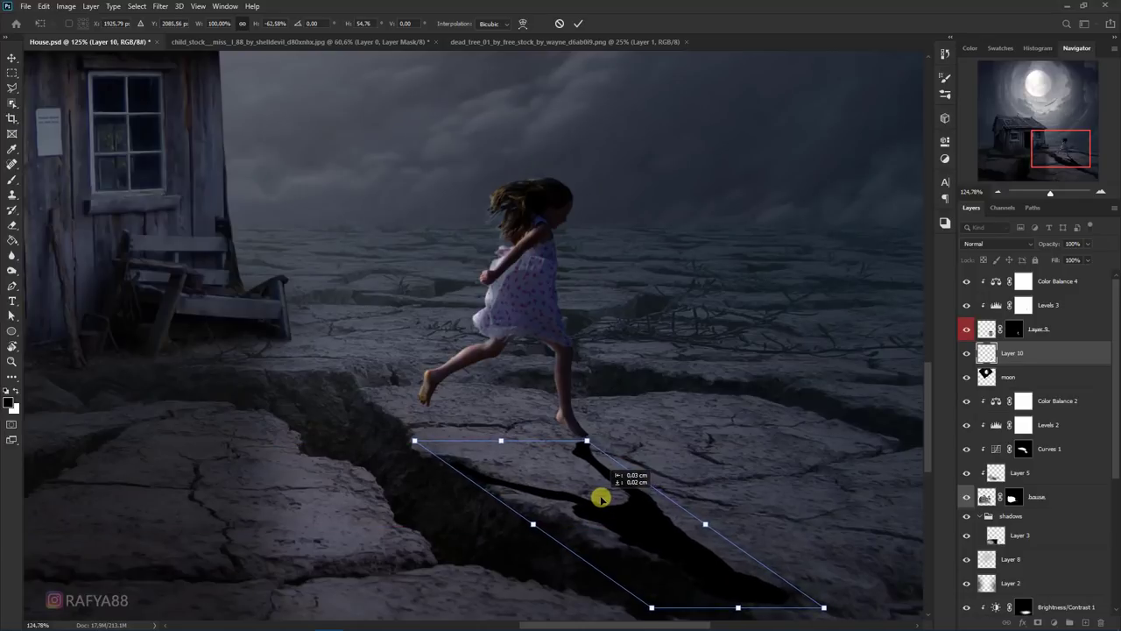
scroll(601, 498, "down", 10)
scroll(540, 400, "down", 2)
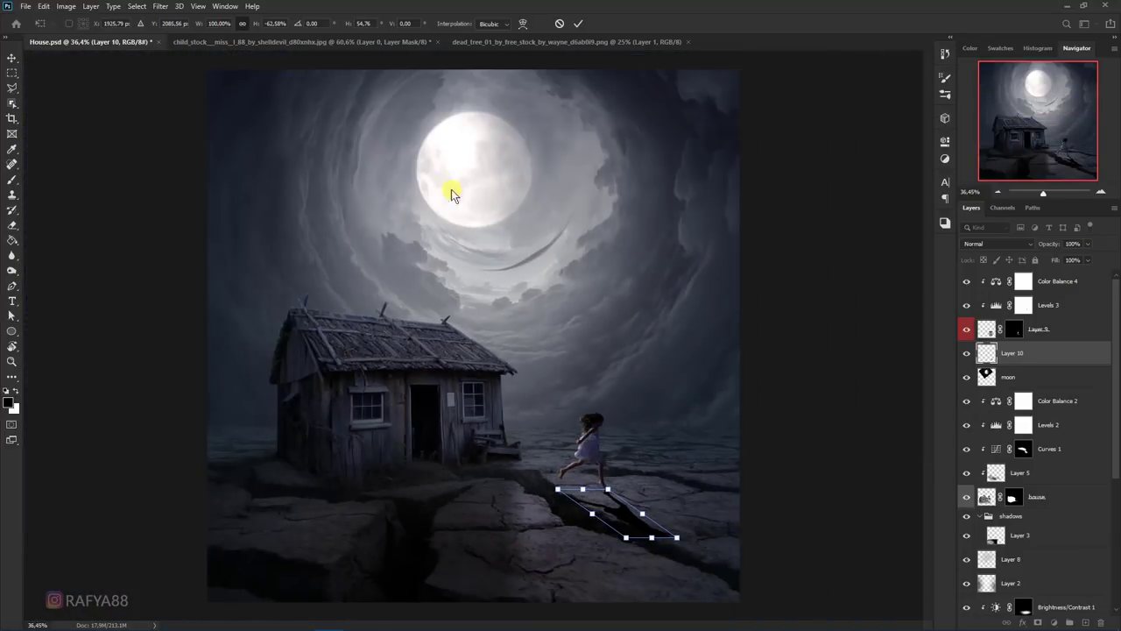
left_click_drag(652, 540, 648, 556)
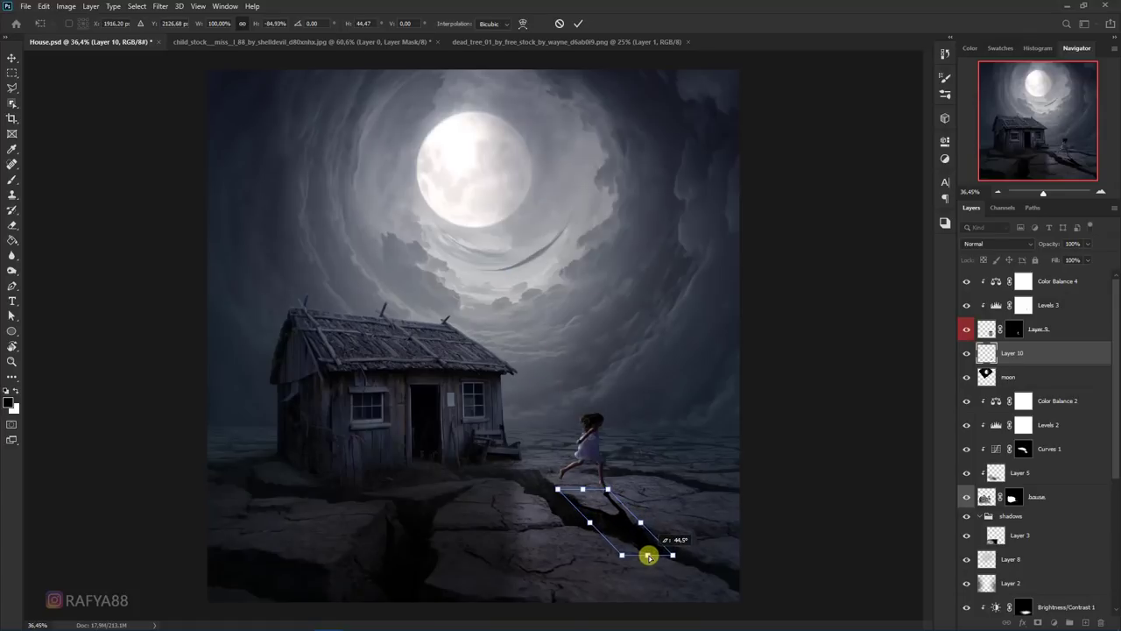
left_click_drag(649, 555, 653, 564)
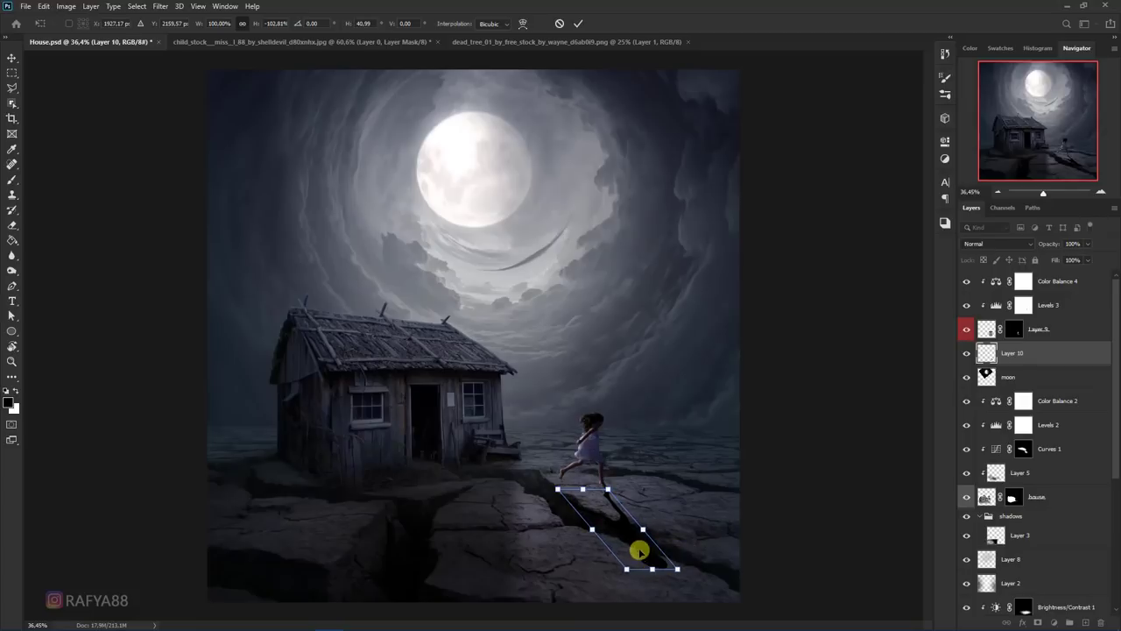
key("Return")
scroll(639, 526, "up", 1)
scroll(655, 503, "down", 2)
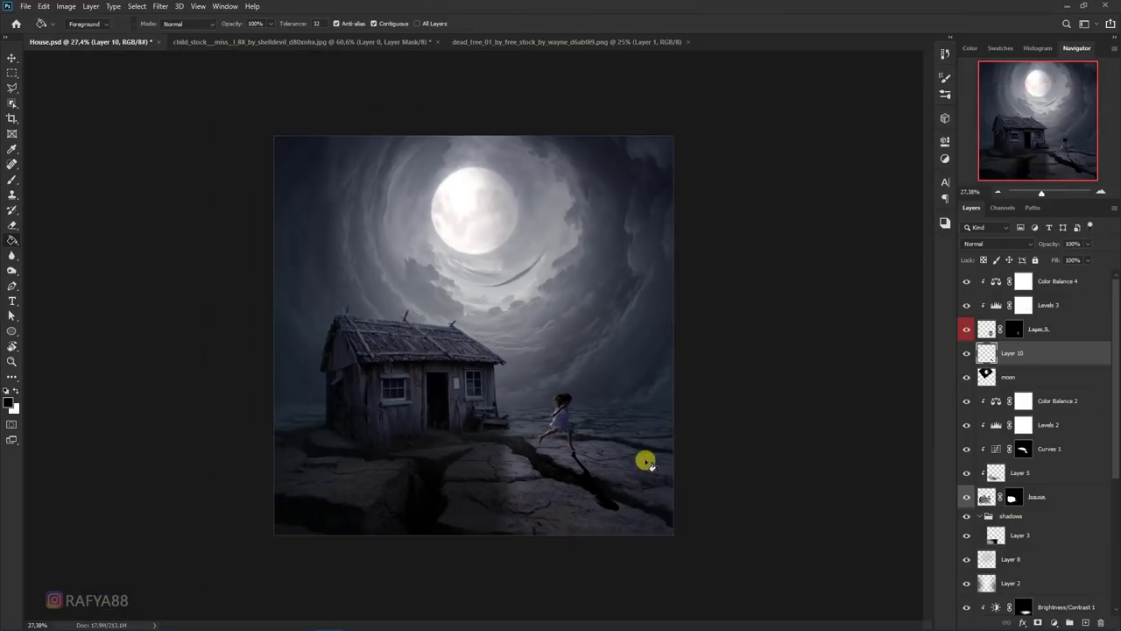
scroll(640, 474, "up", 2)
Step: Soften the shadow layer with a Gaussian Blur of about 3.4 pixels
scroll(657, 526, "up", 2)
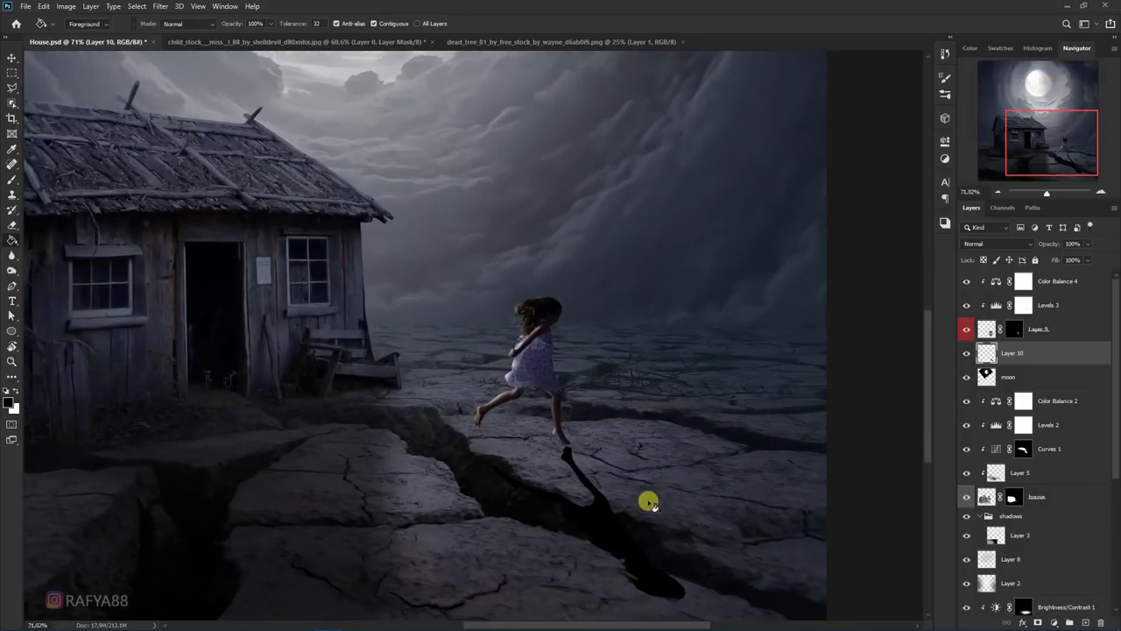
left_click(180, 6)
mouse_move(161, 6)
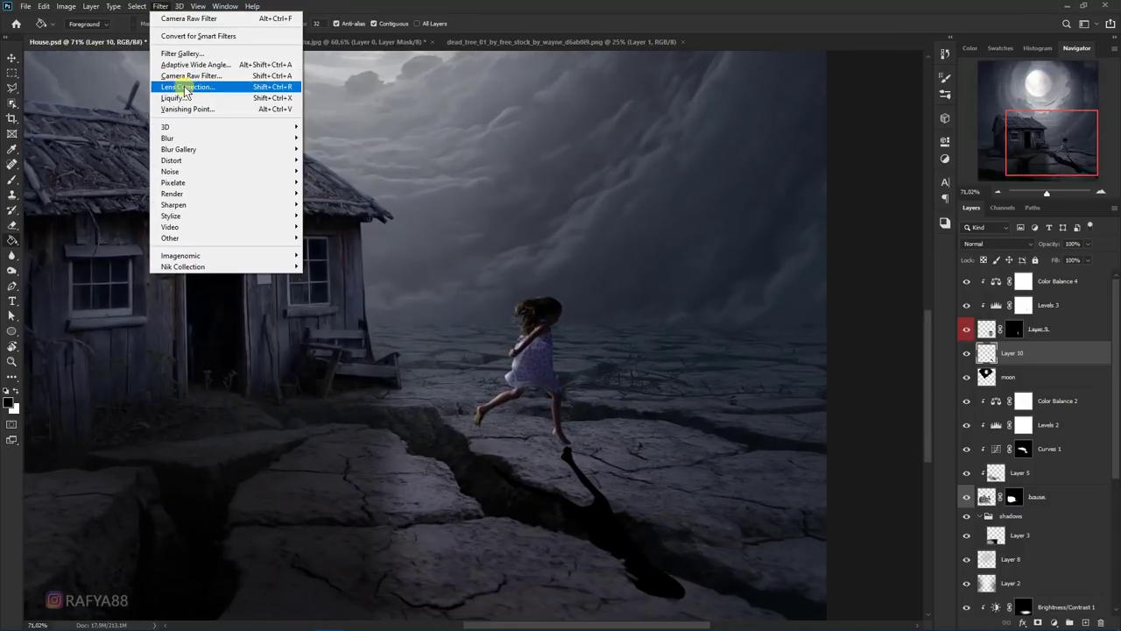
mouse_move(168, 137)
left_click(326, 180)
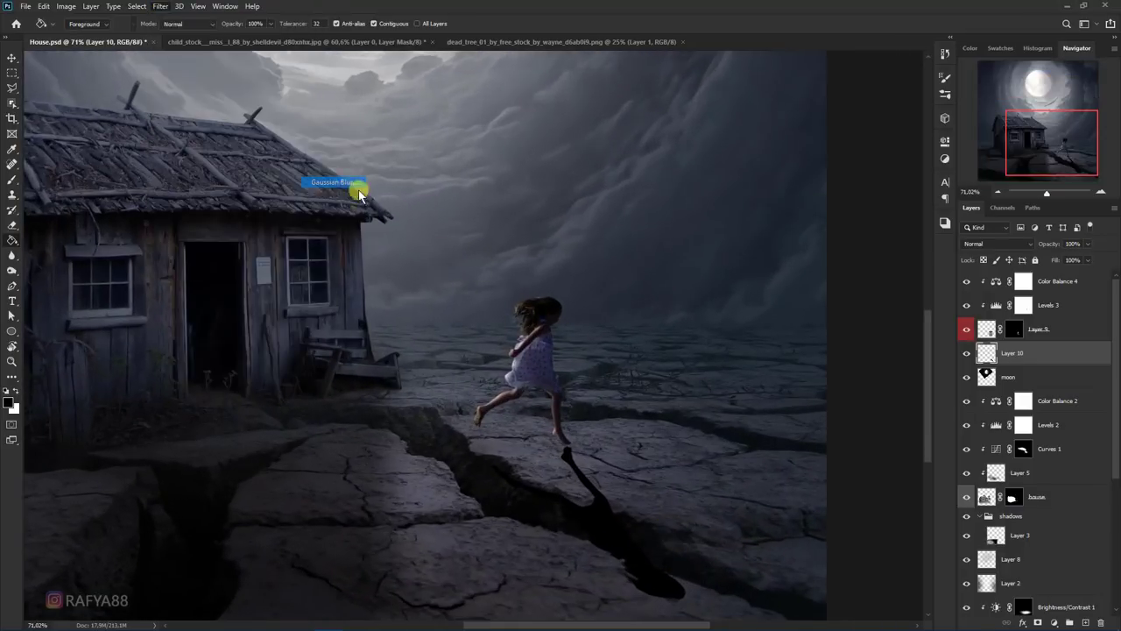
left_click_drag(826, 391, 794, 392)
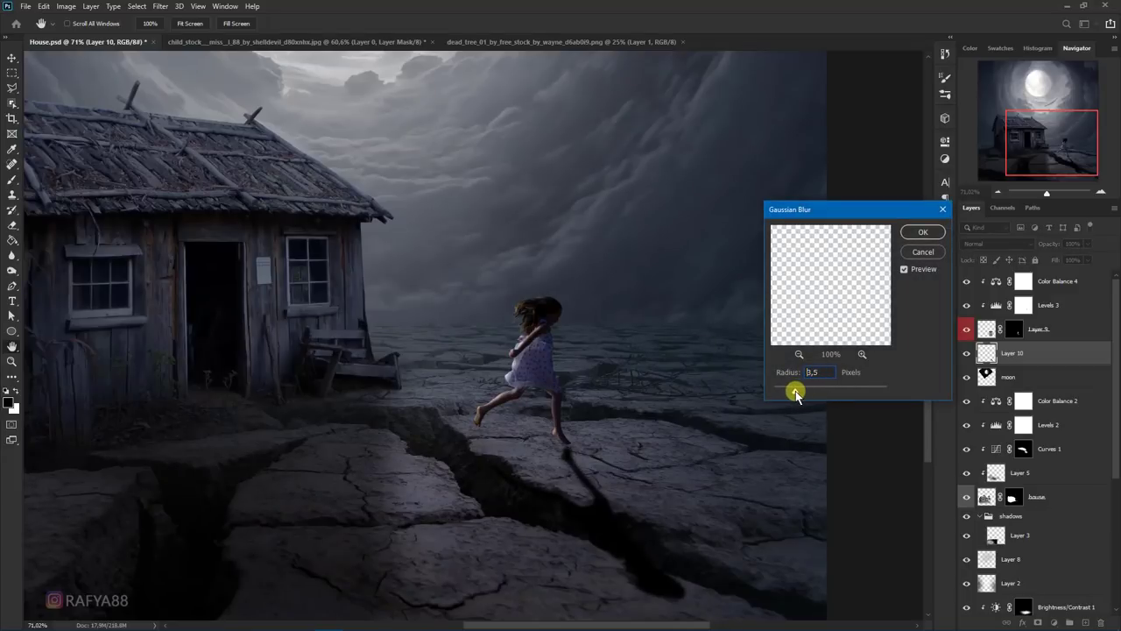
left_click(922, 232)
scroll(523, 250, "down", 3)
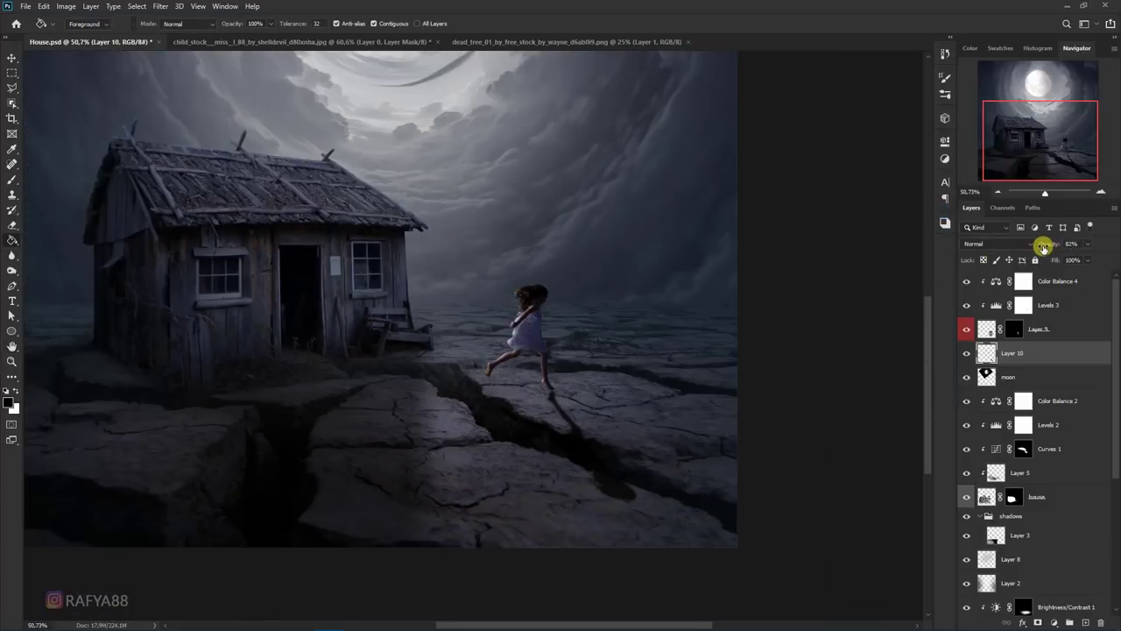
scroll(501, 270, "down", 2)
scroll(500, 276, "down", 2)
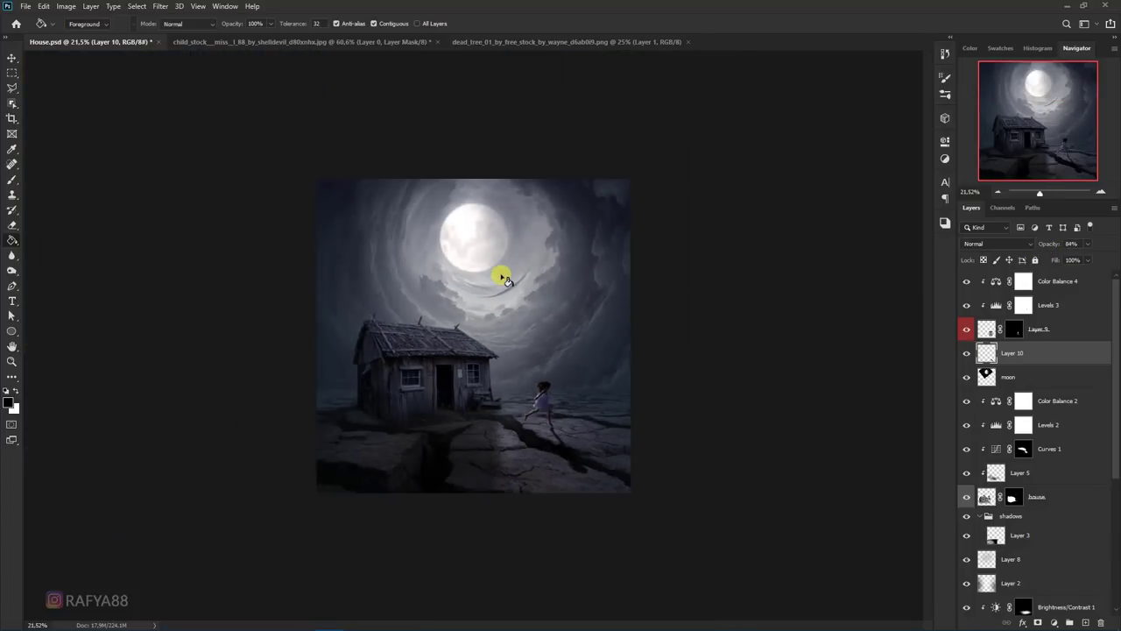
scroll(525, 418, "up", 1)
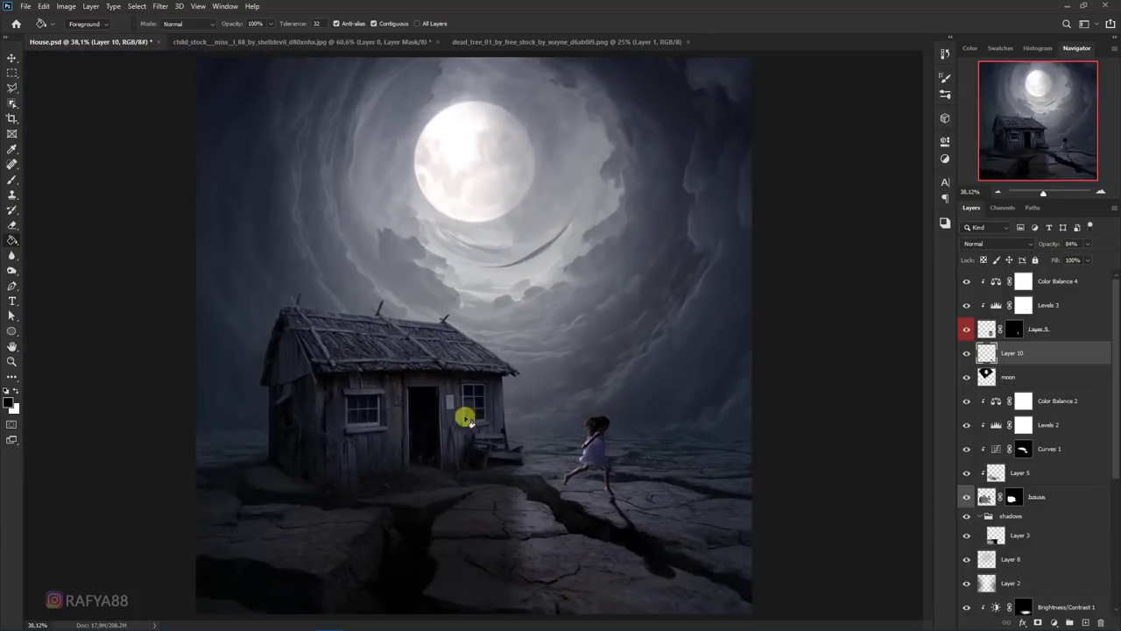
Step: Switch to the Eraser Tool and pan over the girl and the crack
right_click(12, 230)
left_click(71, 220)
scroll(688, 443, "up", 1)
left_click_drag(651, 413, 638, 401)
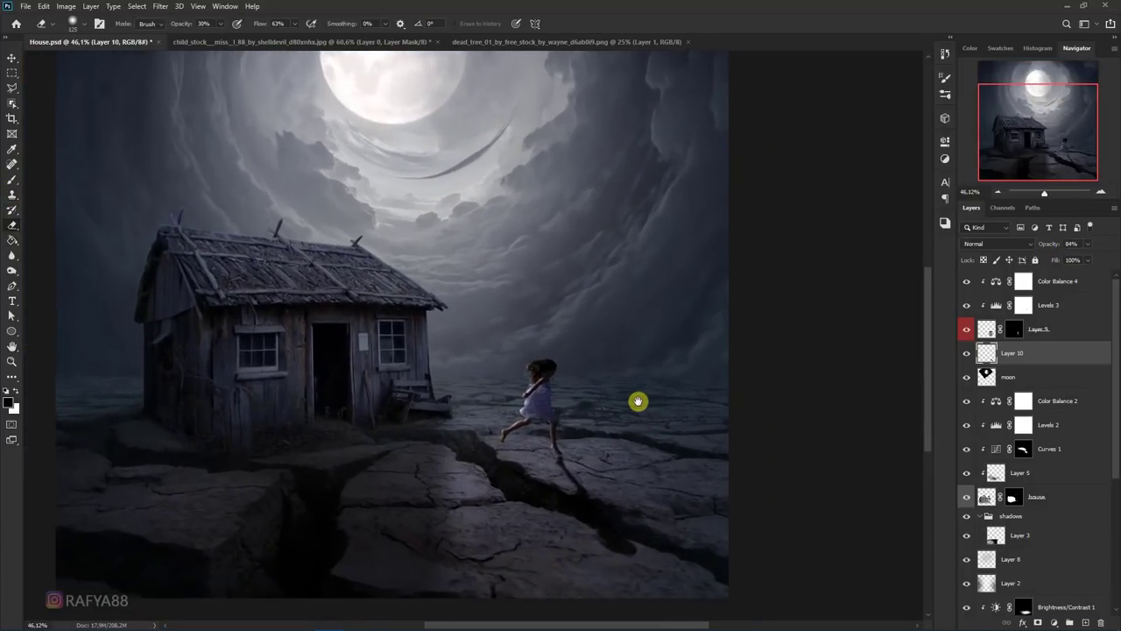
scroll(603, 496, "up", 1)
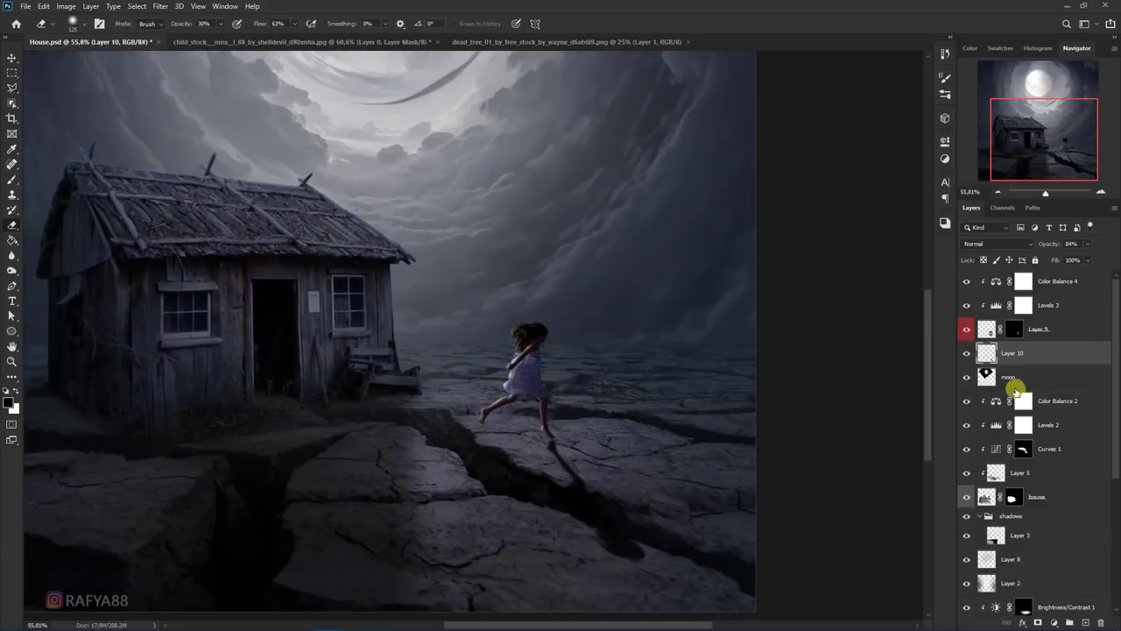
Step: Enlarge the girl's Layer 10 shadow down and to the right, nudging it into place
key("ctrl+t")
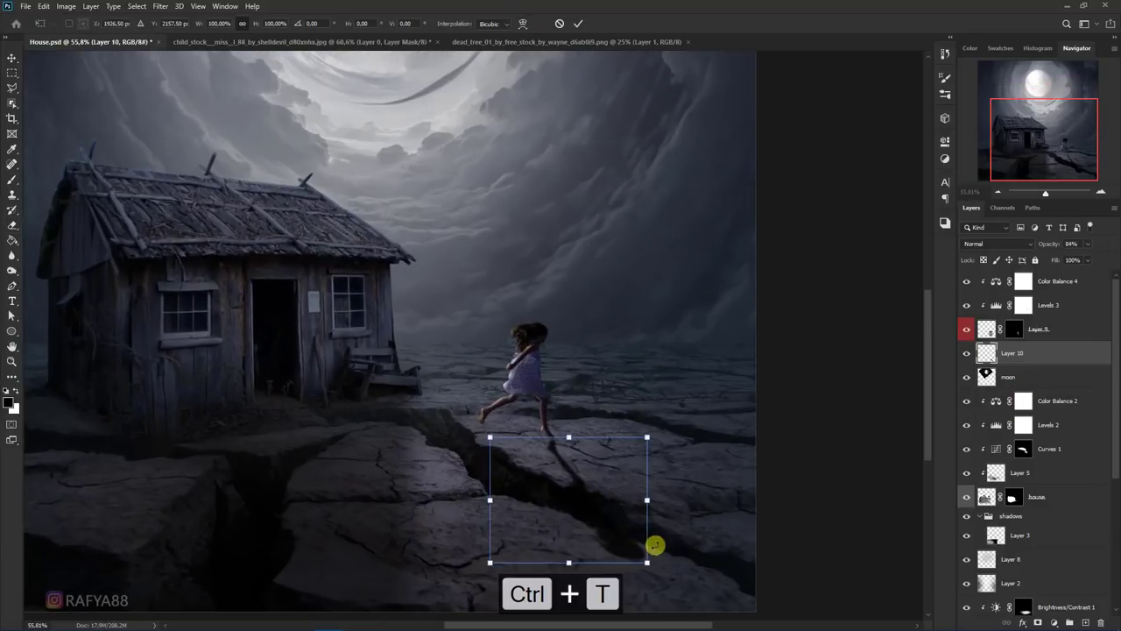
scroll(655, 545, "down", 1)
left_click_drag(648, 559, 668, 578)
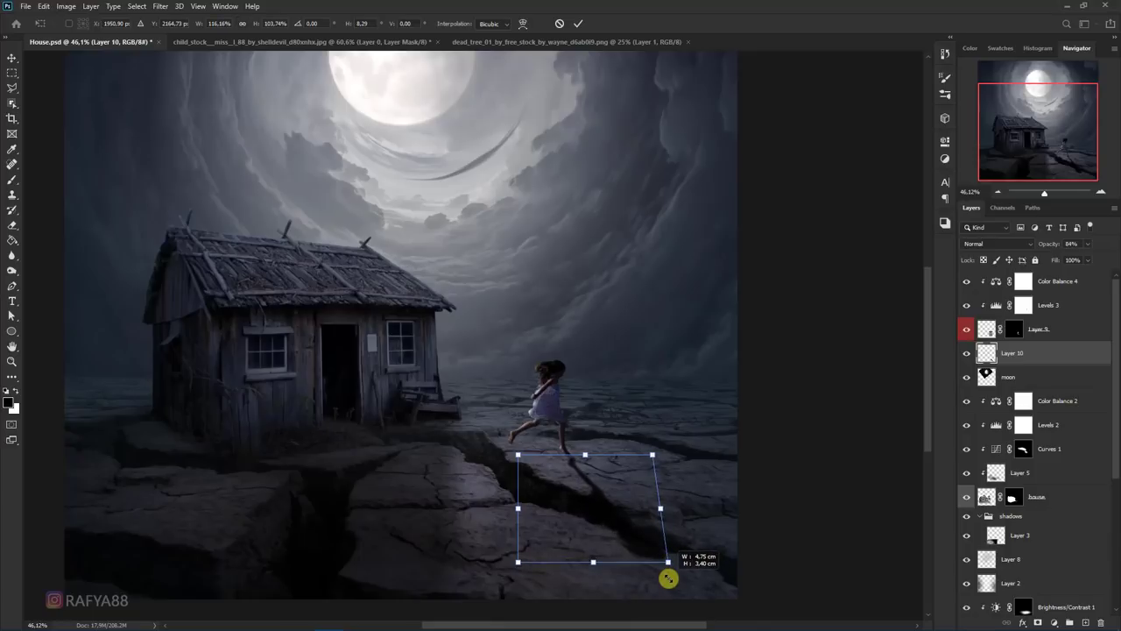
scroll(601, 477, "up", 3)
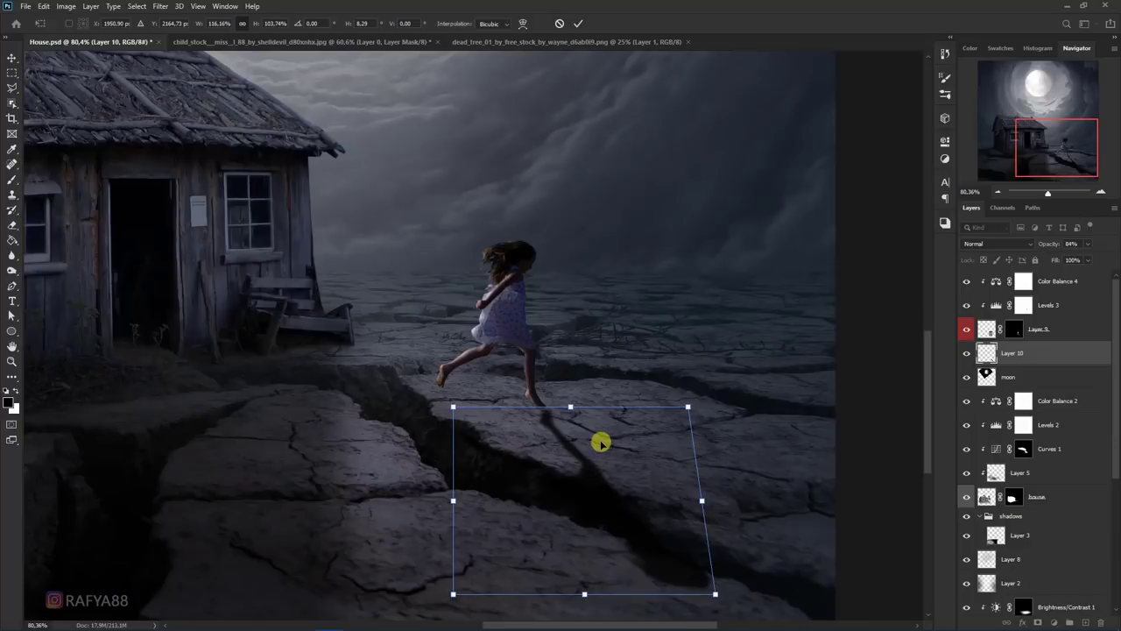
left_click_drag(601, 442, 599, 445)
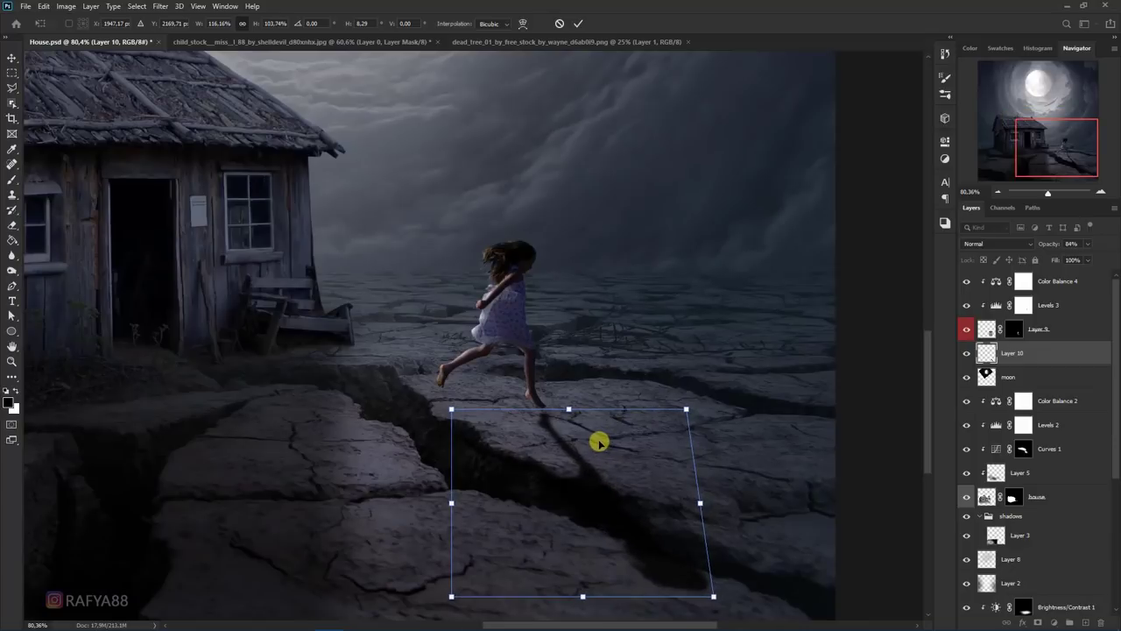
key("Return")
Step: Lightly erase the shadow where it falls across the crack
key("e")
mouse_move(502, 474)
left_mouse_down()
mouse_move(486, 458)
mouse_move(516, 509)
mouse_move(481, 453)
mouse_move(553, 525)
mouse_move(616, 509)
mouse_move(626, 525)
mouse_move(750, 562)
left_mouse_up()
mouse_move(643, 571)
left_mouse_down()
mouse_move(636, 563)
mouse_move(773, 573)
mouse_move(773, 585)
mouse_move(569, 500)
mouse_move(658, 499)
mouse_move(649, 474)
left_mouse_up()
Step: Fit the image on screen and make the top Color Balance 4 layer active
key("ctrl+0")
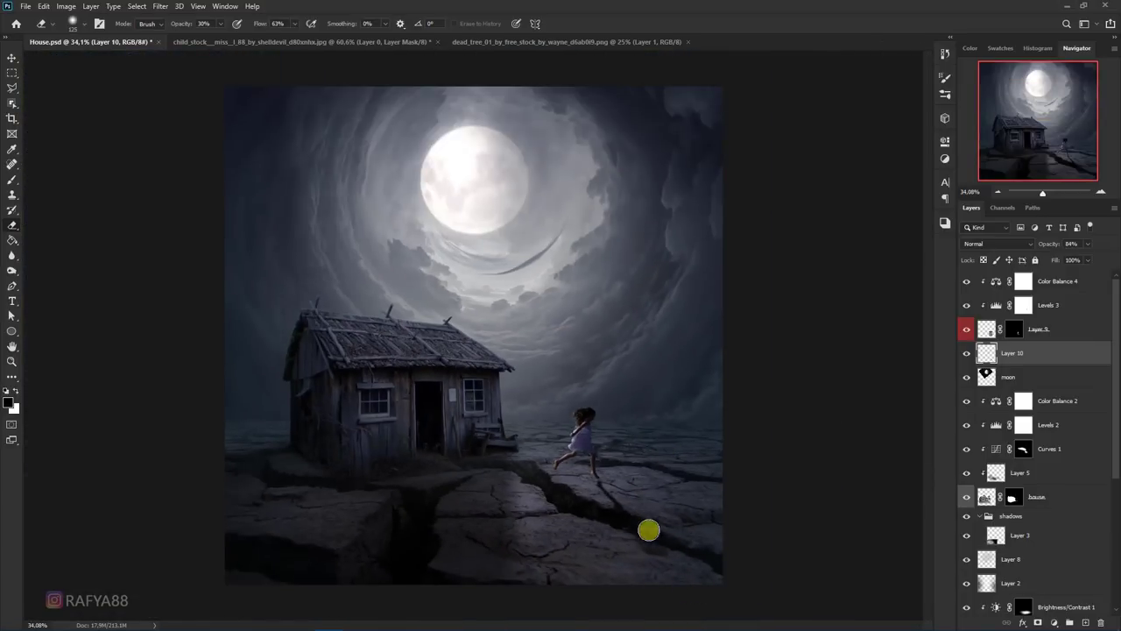
scroll(657, 438, "down", 2)
scroll(613, 412, "up", 1)
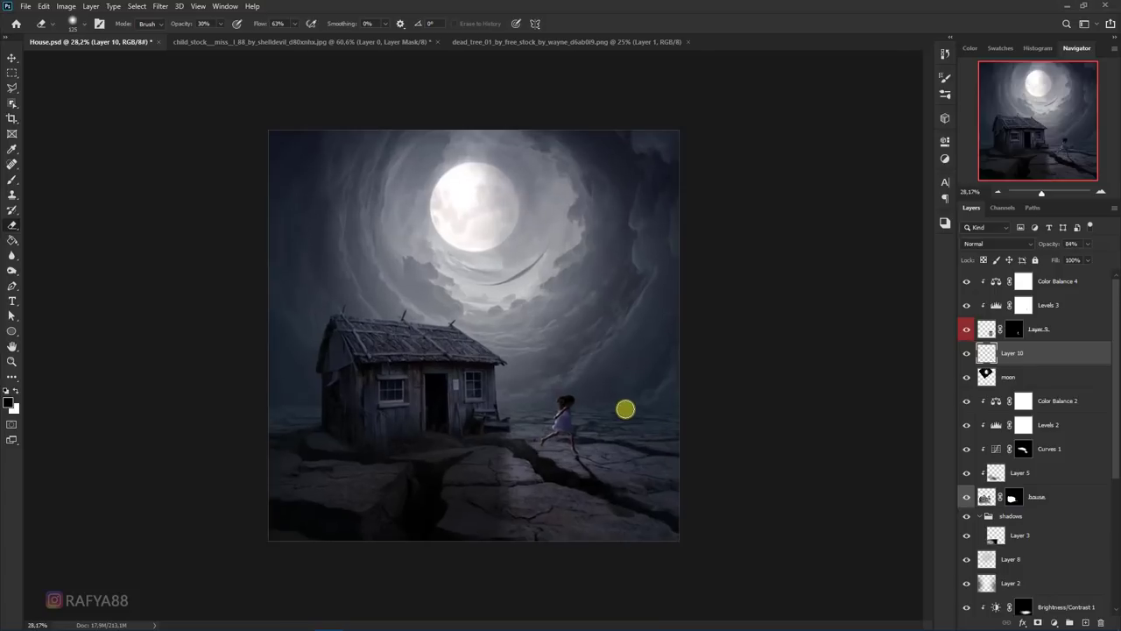
scroll(625, 410, "up", 2)
scroll(629, 409, "up", 1)
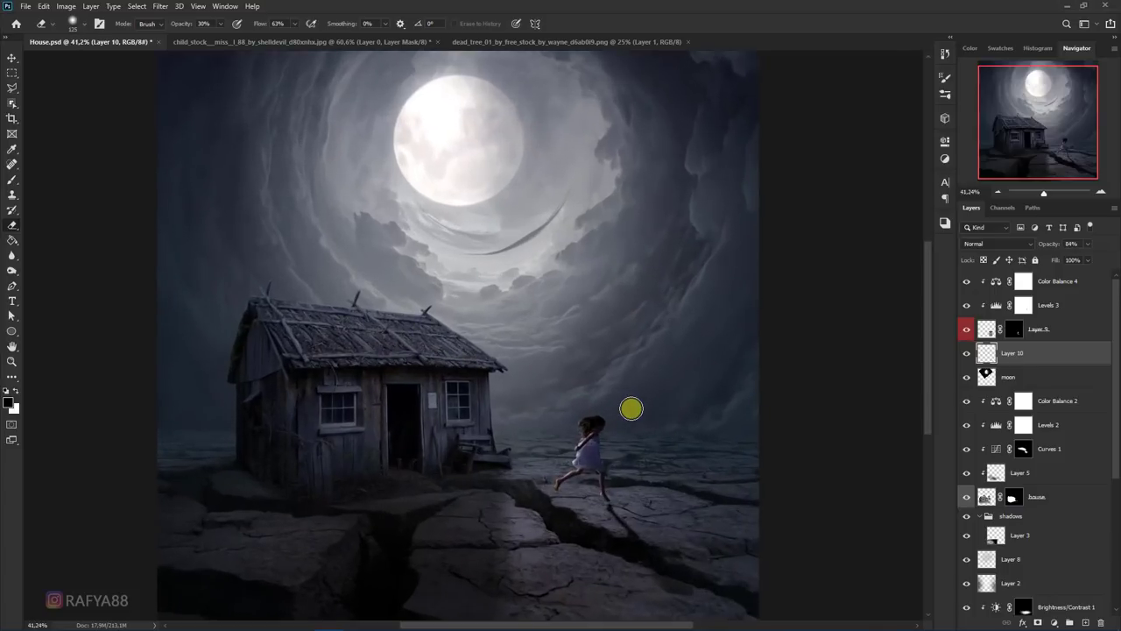
scroll(631, 409, "up", 1)
scroll(631, 409, "down", 1)
scroll(630, 405, "down", 1)
scroll(631, 406, "up", 1)
scroll(771, 342, "down", 2)
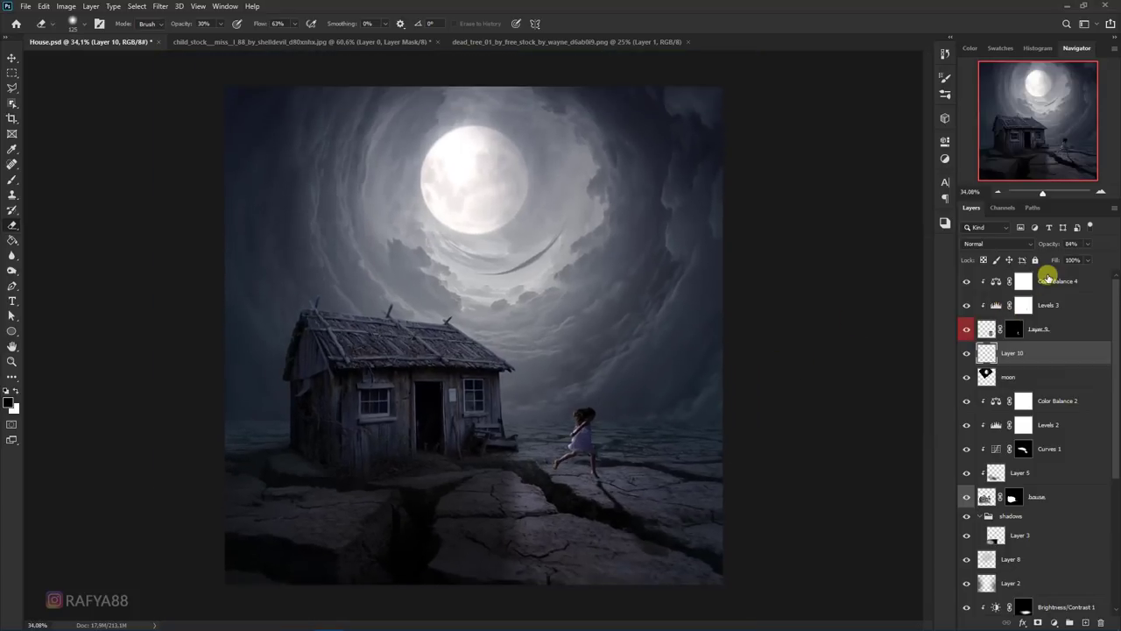
left_click(1049, 278)
scroll(433, 250, "up", 2)
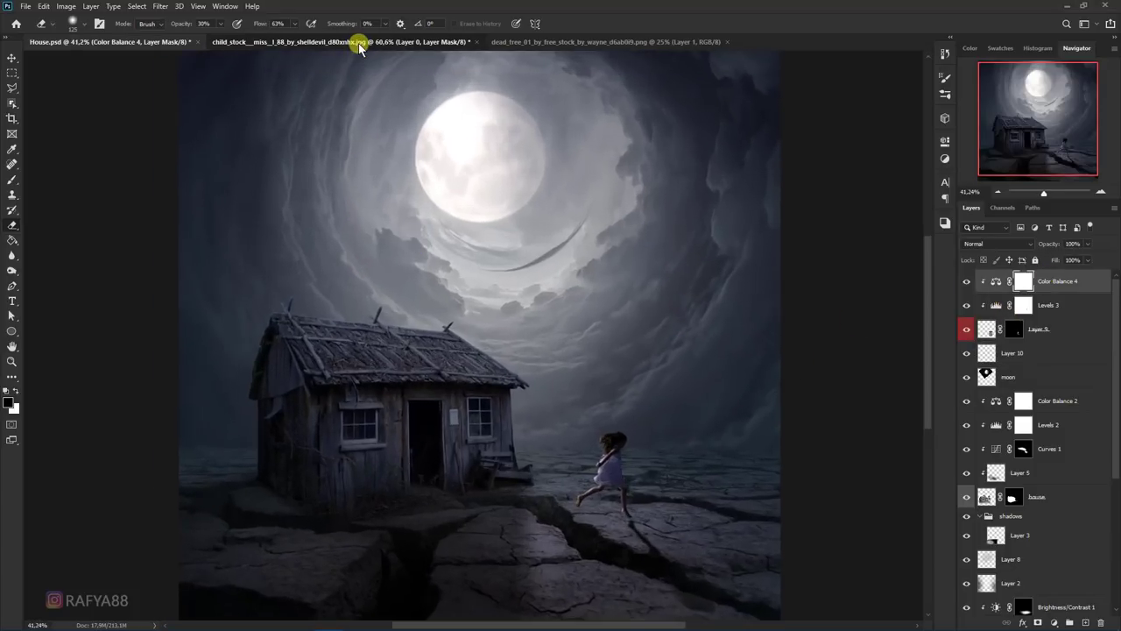
Step: Lasso the right-hand tree in the dead_tree stock image
left_click(537, 42)
left_click_drag(12, 71, 37, 76)
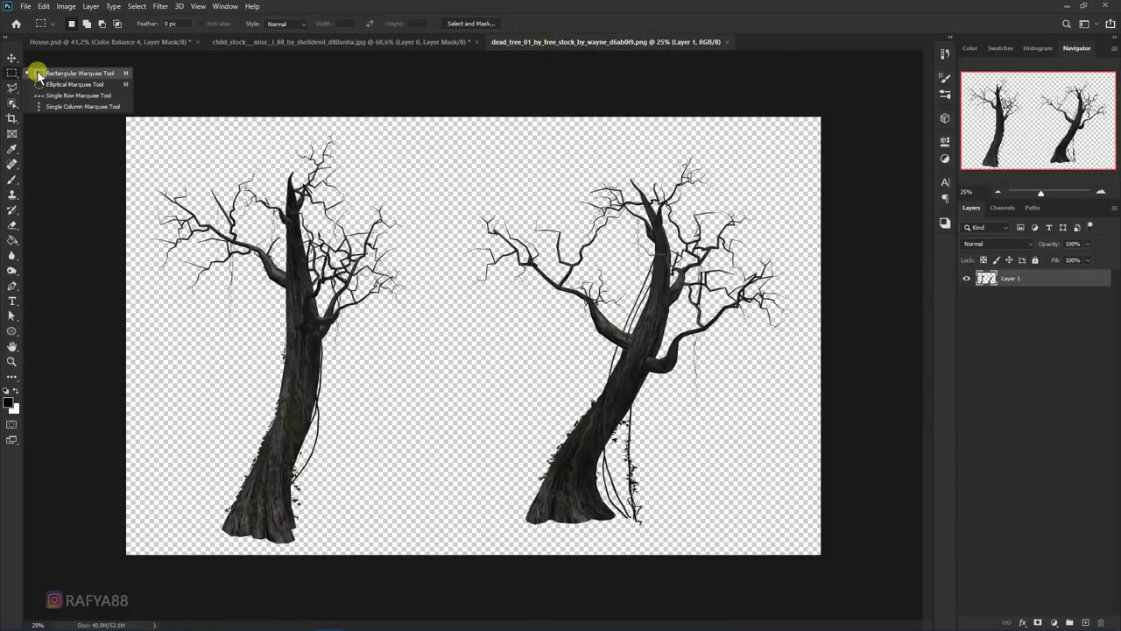
left_click(12, 88)
mouse_move(522, 142)
left_mouse_down()
mouse_move(775, 171)
mouse_move(476, 419)
left_mouse_up()
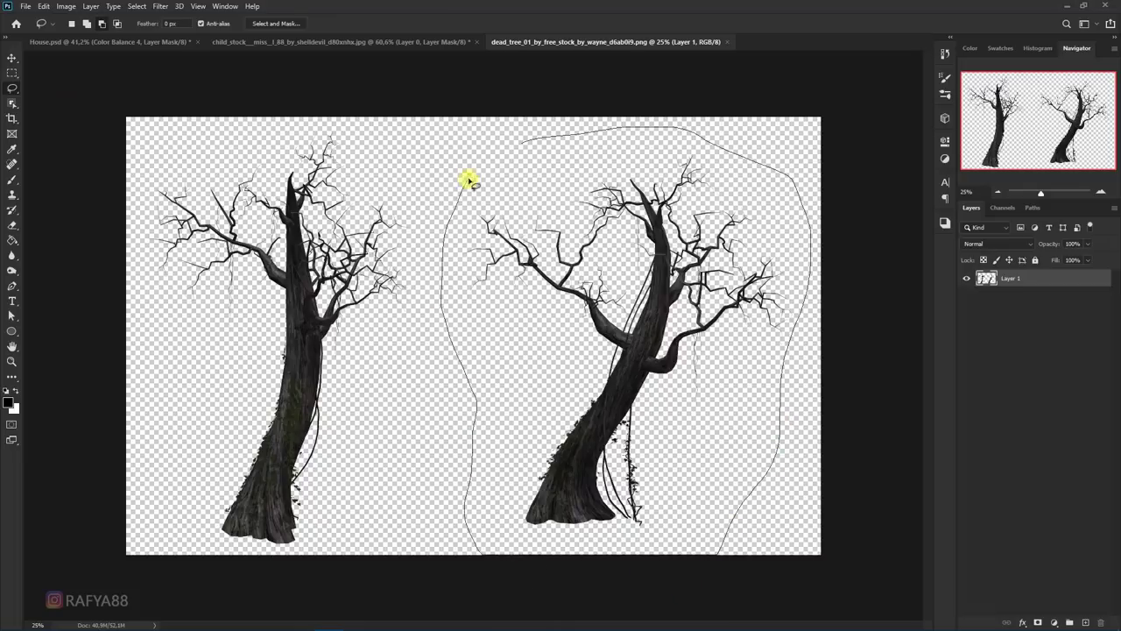
Step: Drag the tree into House.psd and place it at the image's right edge
left_click_drag(469, 181, 477, 171)
key("v")
mouse_move(634, 306)
left_mouse_down()
mouse_move(178, 42)
mouse_move(571, 412)
left_mouse_up()
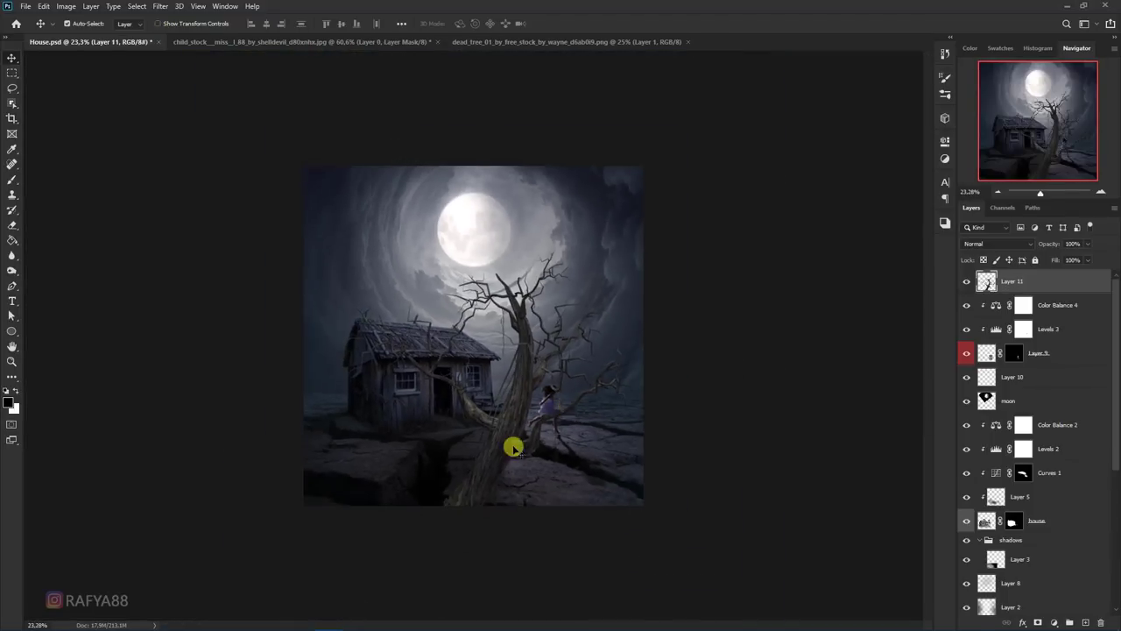
left_click_drag(514, 448, 658, 369)
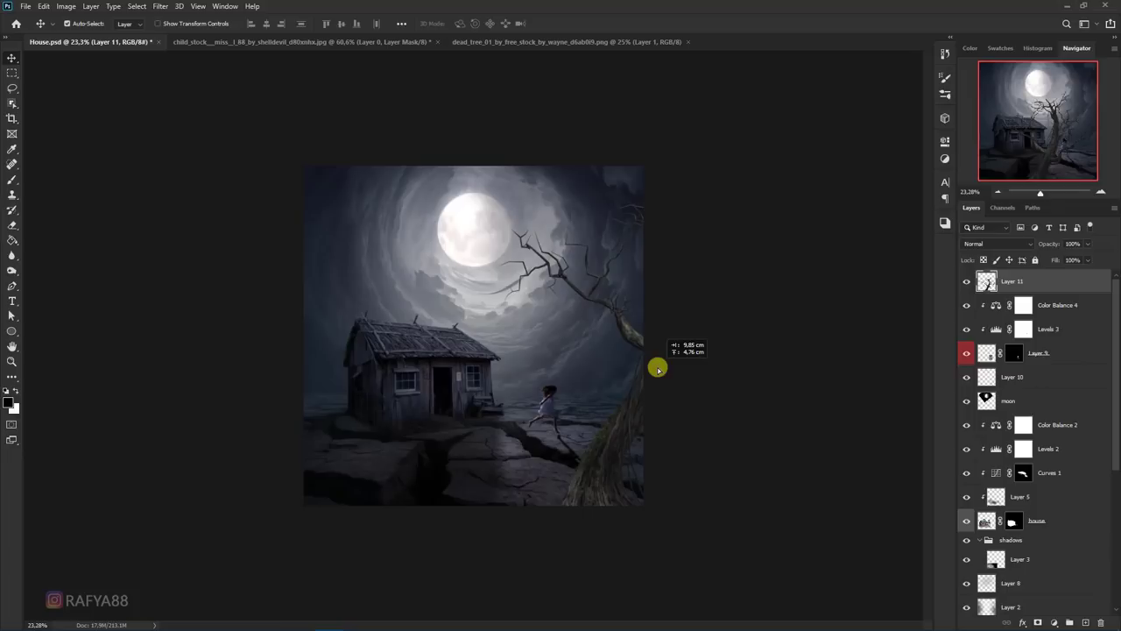
Step: Scale the tree up to about 106% from its top-right corner
key("ctrl+t")
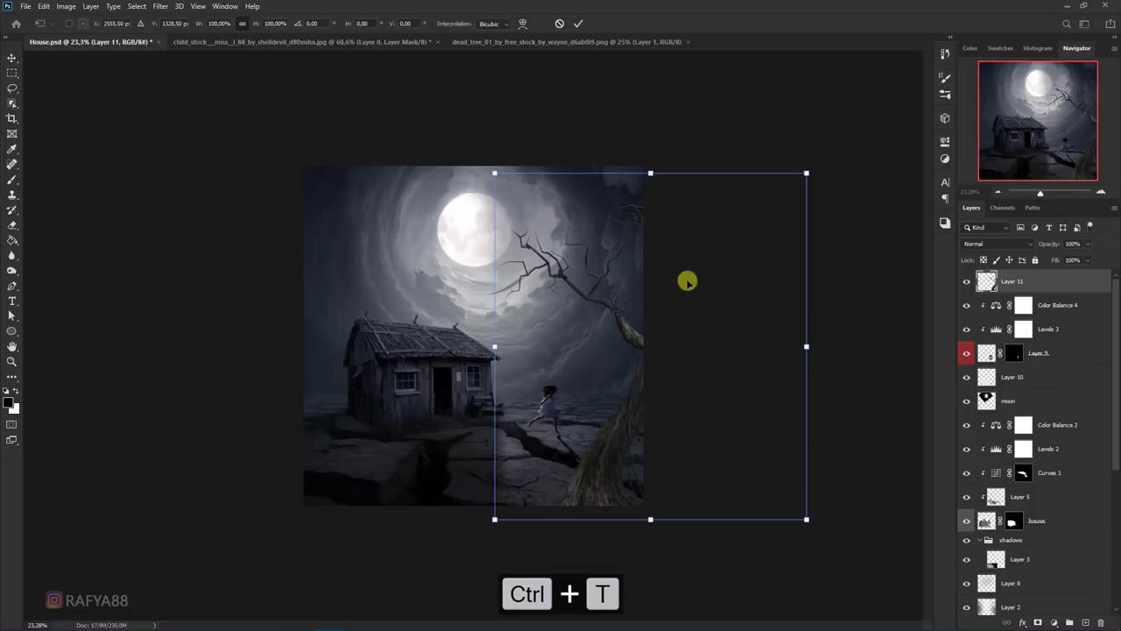
mouse_move(802, 175)
left_mouse_down()
mouse_move(820, 137)
mouse_move(780, 172)
left_mouse_up()
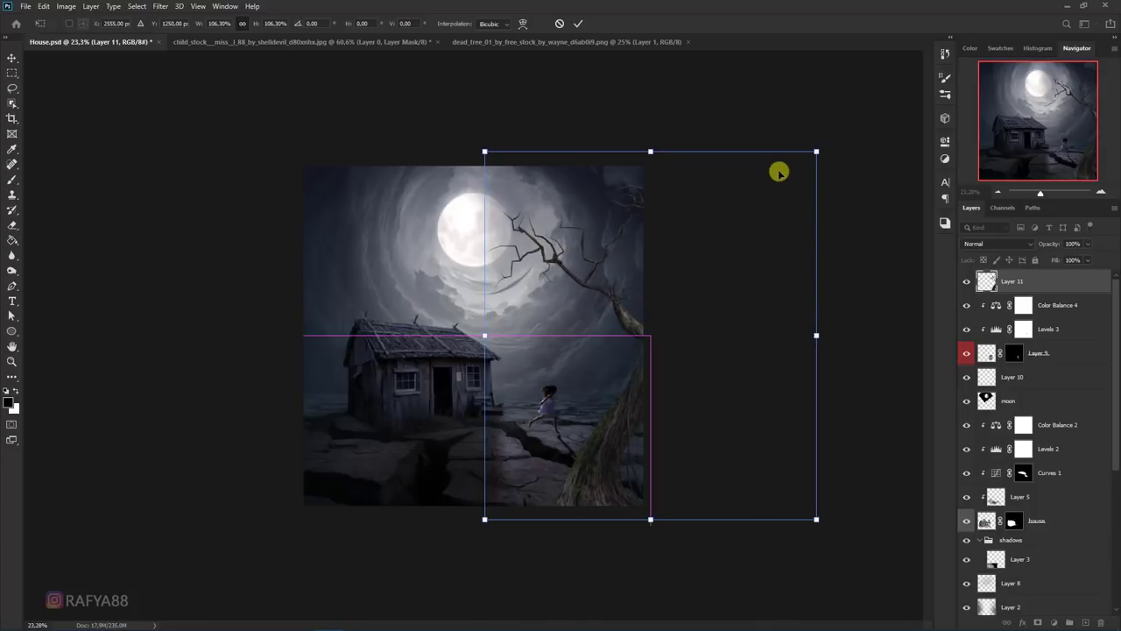
key("Return")
scroll(643, 393, "up", 1)
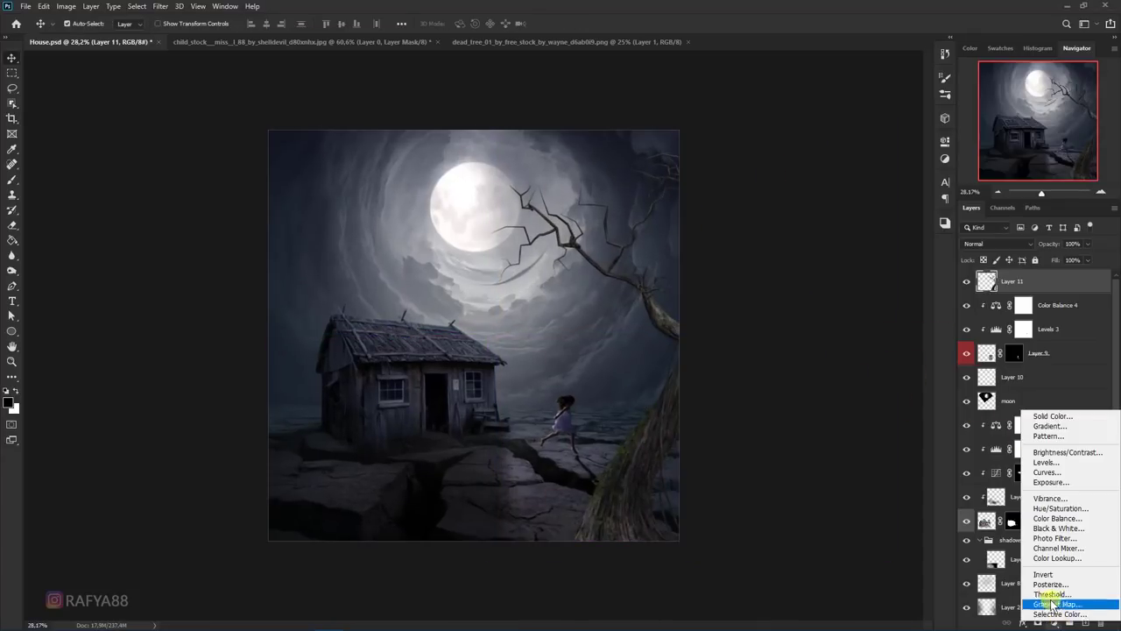
Step: Add a Levels adjustment above the tree, darkening the image by lowering output whites
left_click(1054, 622)
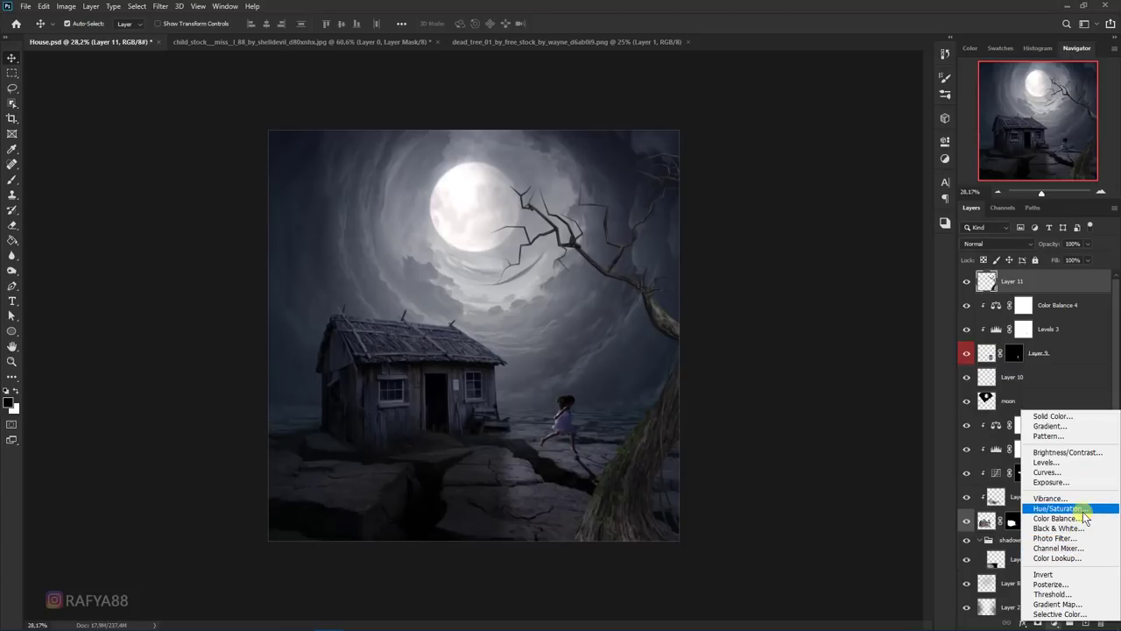
left_click(1078, 462)
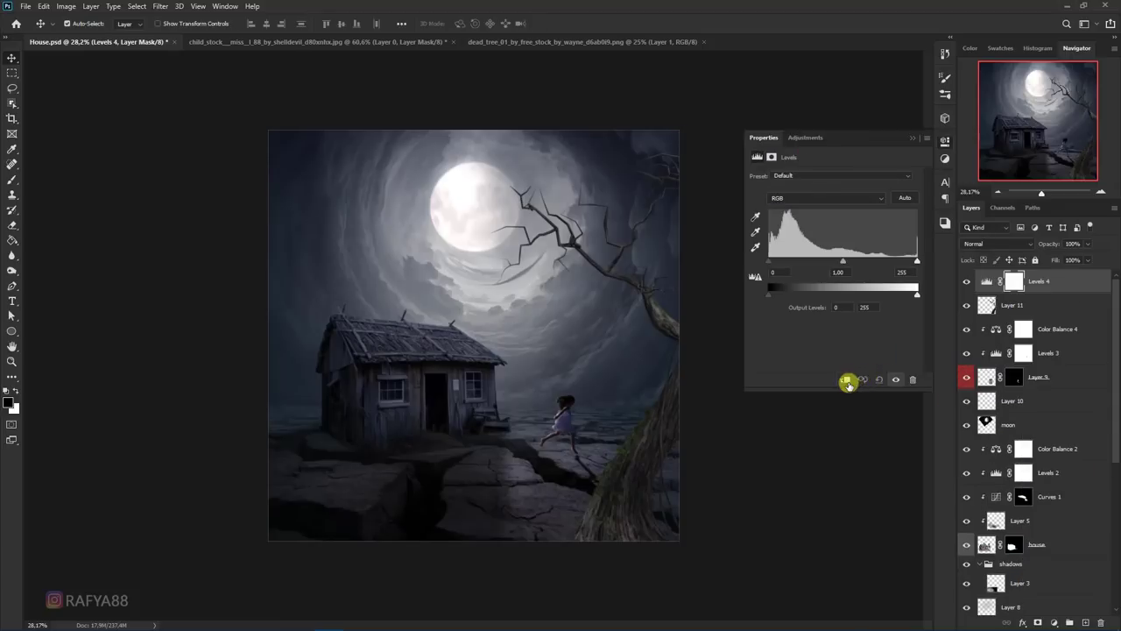
mouse_move(918, 301)
left_mouse_down()
mouse_move(798, 291)
mouse_move(810, 291)
left_mouse_up()
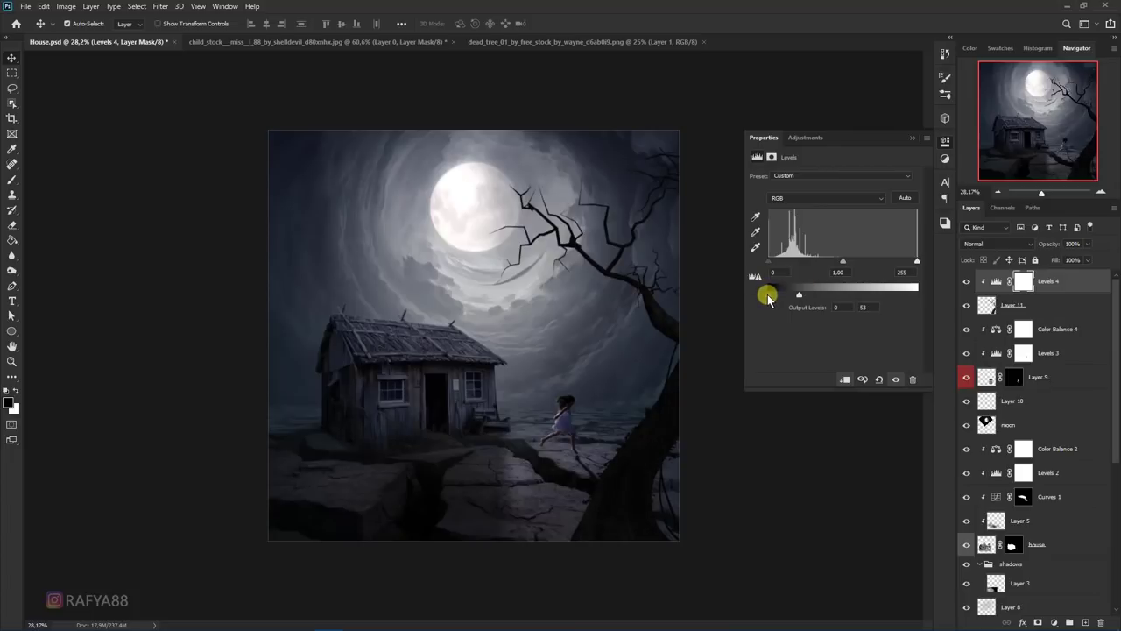
left_click(945, 141)
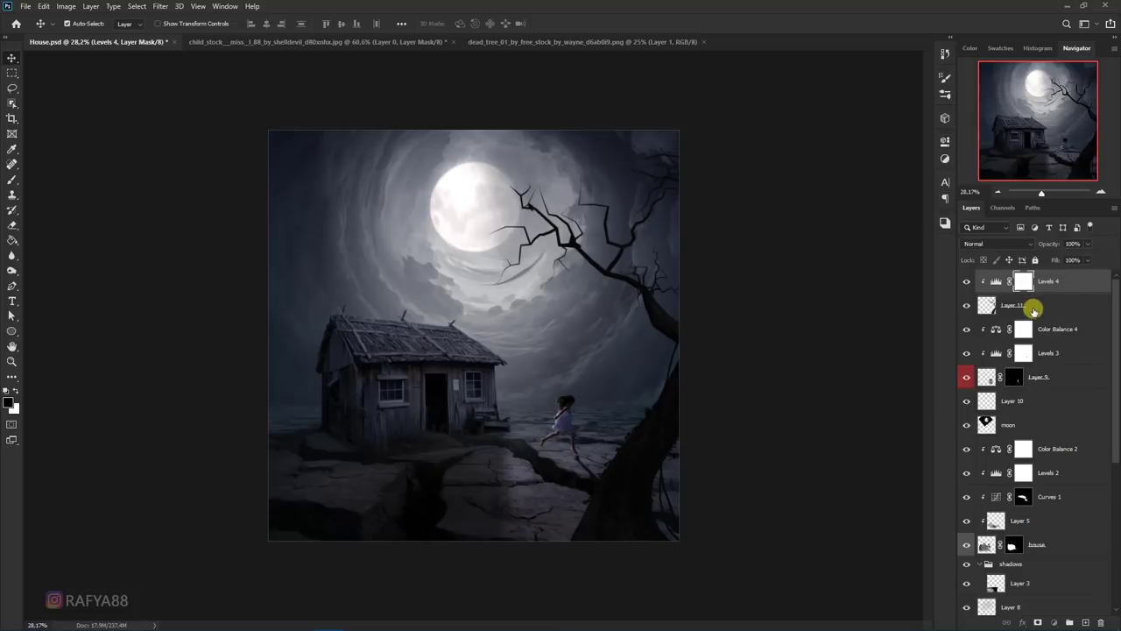
Step: Apply a 2,8-pixel Gaussian Blur to Layer 11
left_click(1034, 310)
key("ctrl+0")
left_click(160, 6)
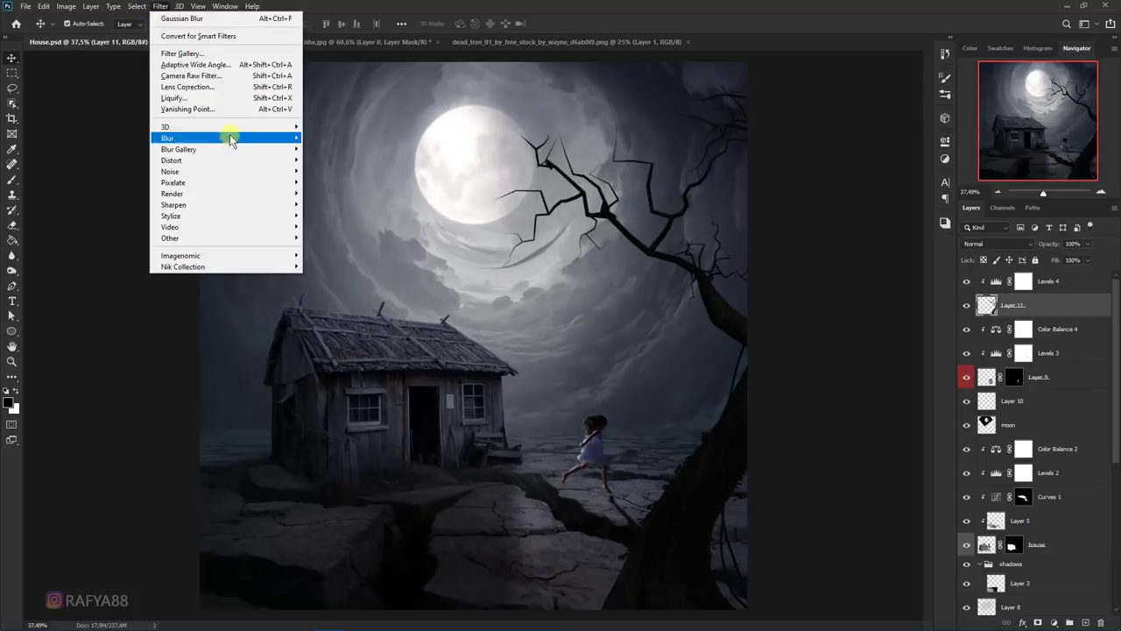
left_click(329, 182)
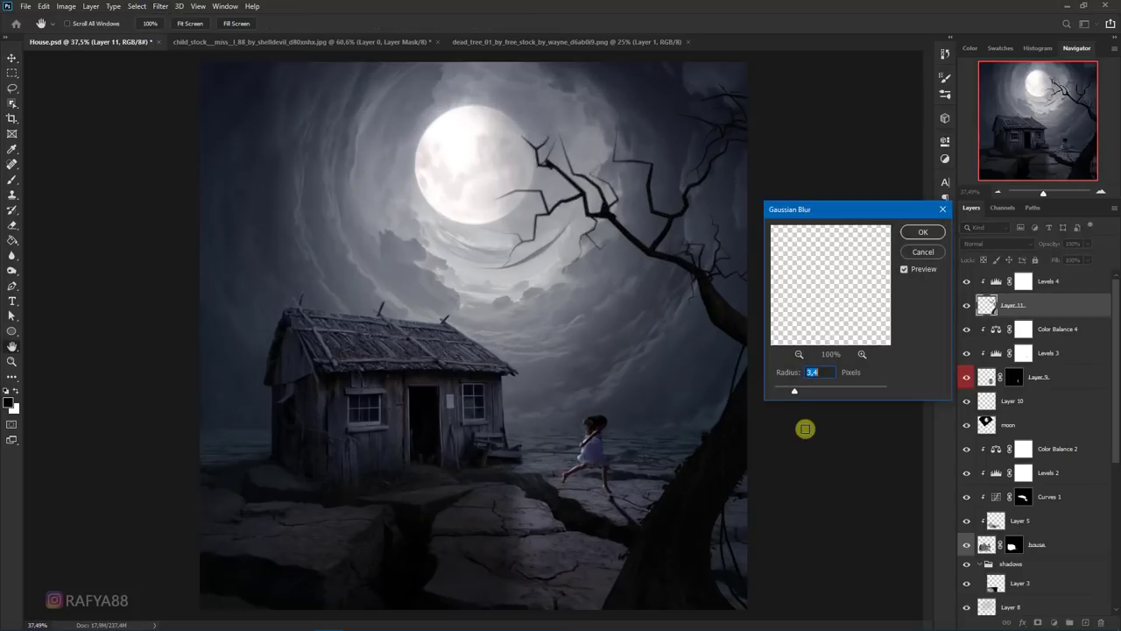
left_click_drag(791, 394, 791, 394)
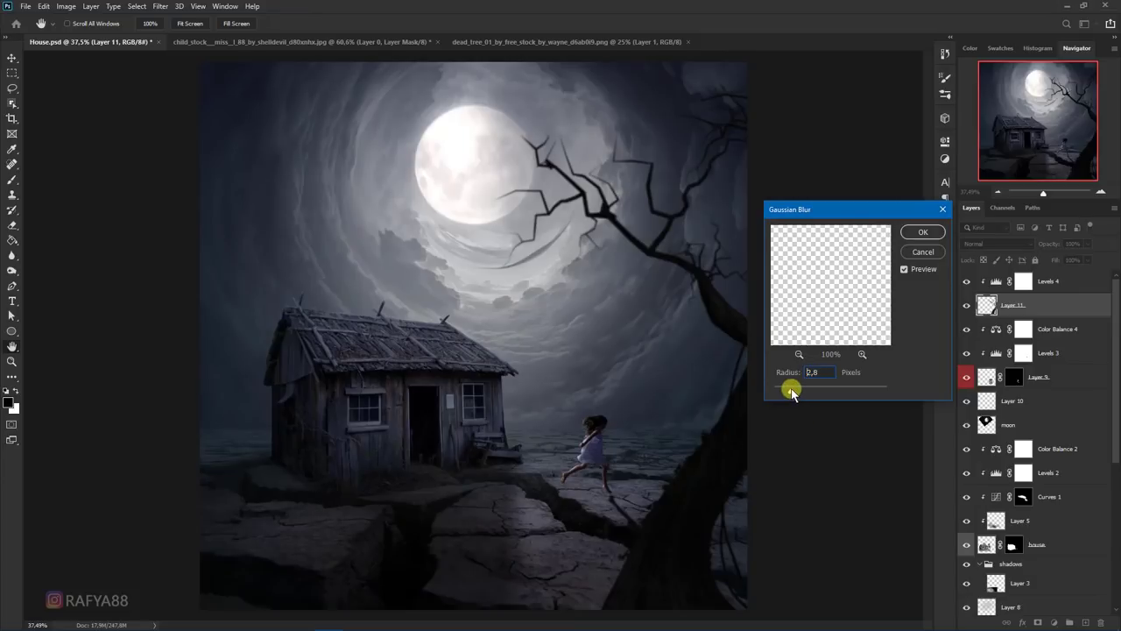
left_click(922, 231)
scroll(568, 304, "down", 3)
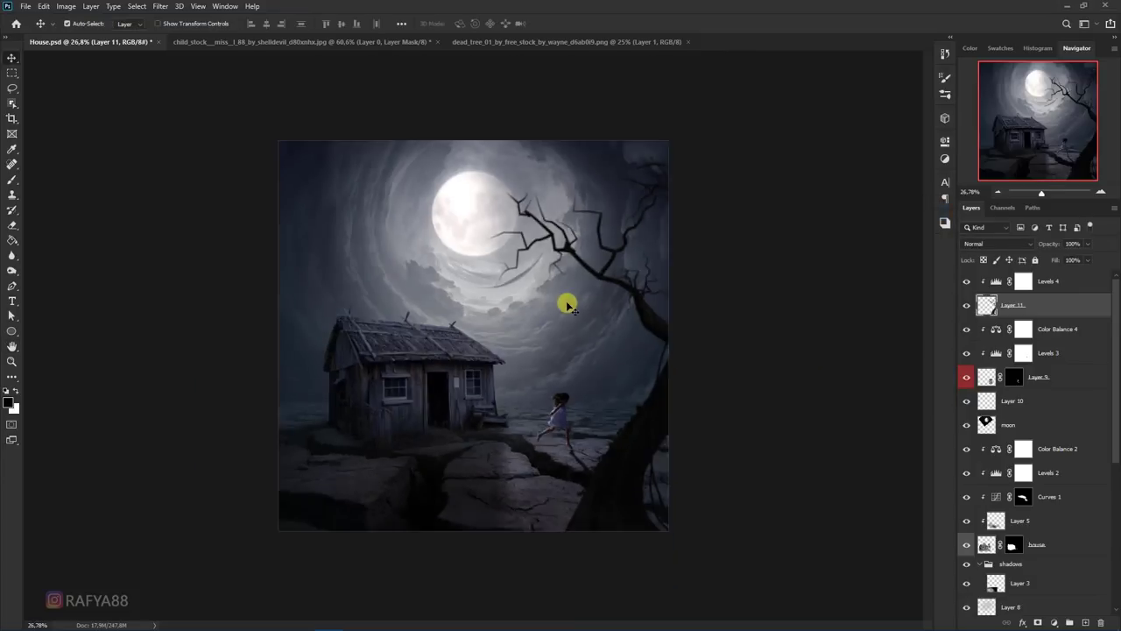
scroll(568, 304, "down", 2)
scroll(567, 305, "down", 1)
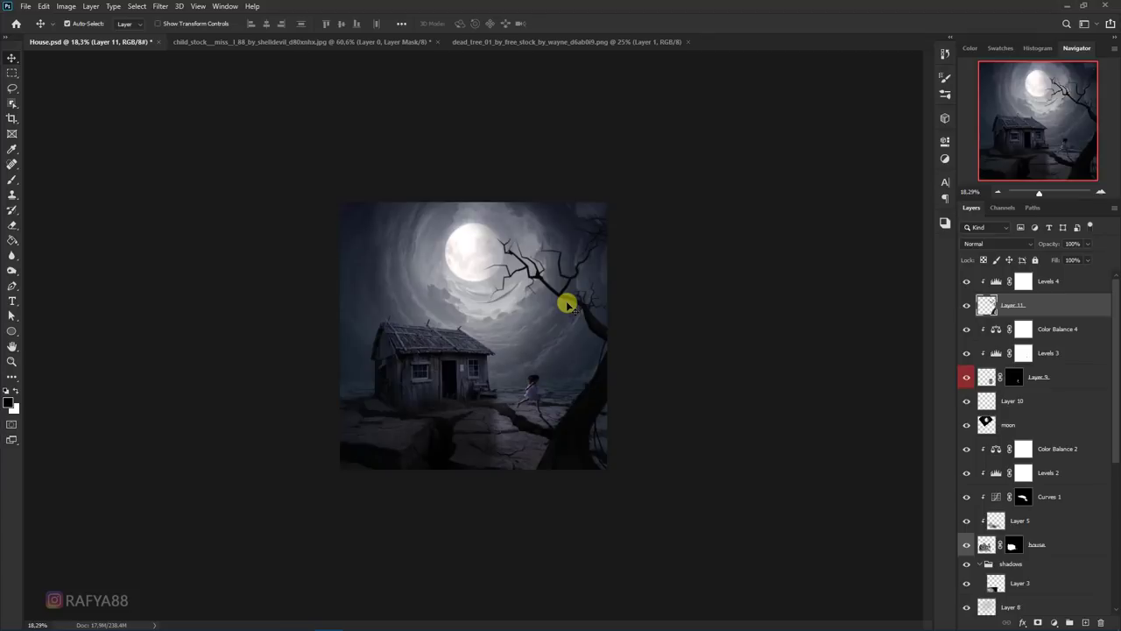
scroll(613, 428, "up", 4)
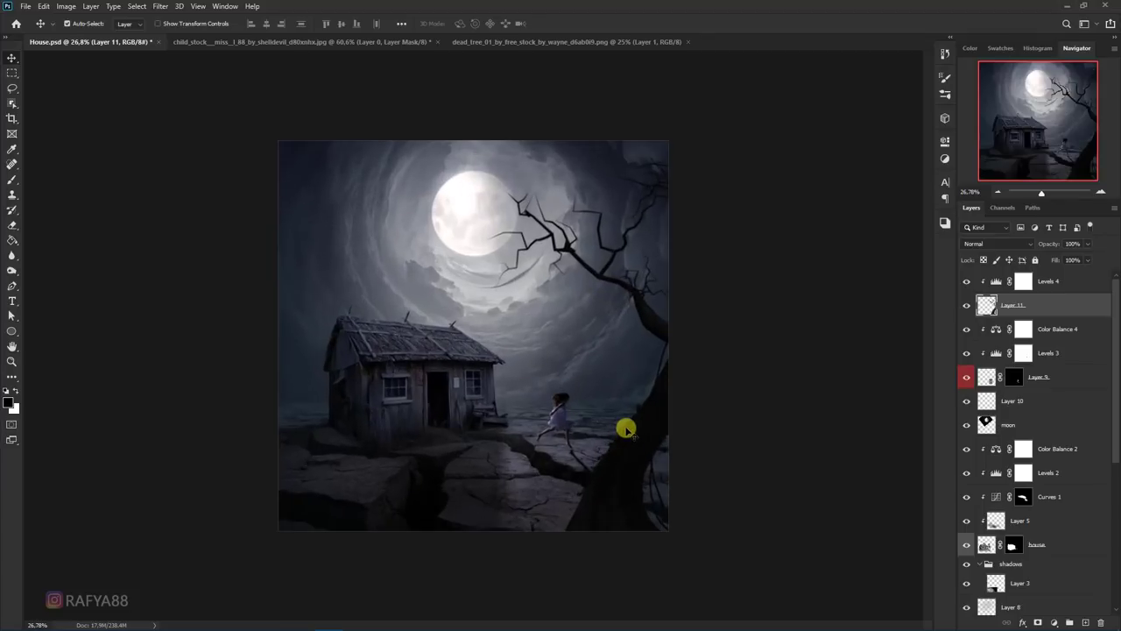
scroll(613, 430, "up", 2)
scroll(596, 431, "up", 2)
scroll(580, 438, "up", 2)
Step: Shift the girl with her Levels 3 adjustments slightly up and left
key("alt+bracketleft")
key("alt+bracketleft")
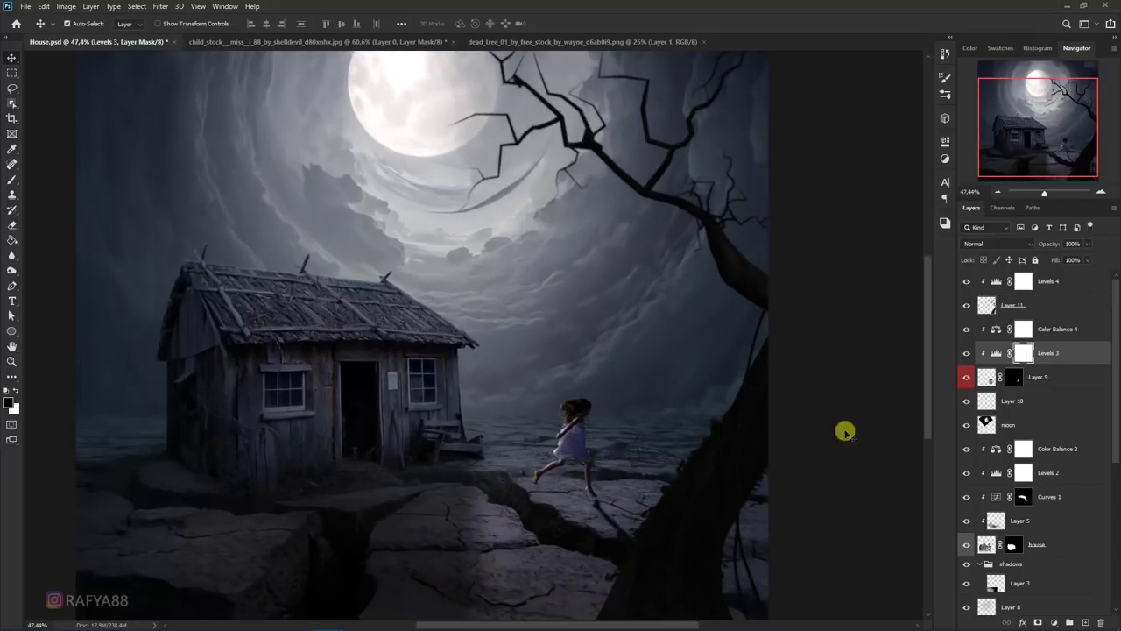
left_click(1019, 376)
left_click_drag(580, 438, 570, 440)
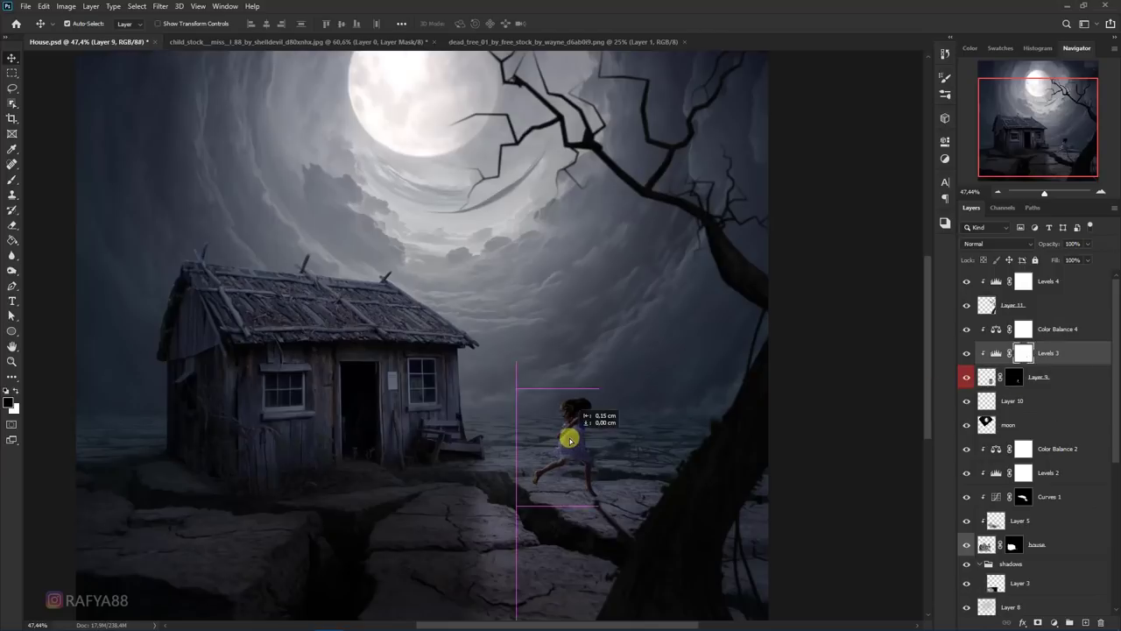
key("ctrl+z")
left_click(1049, 359)
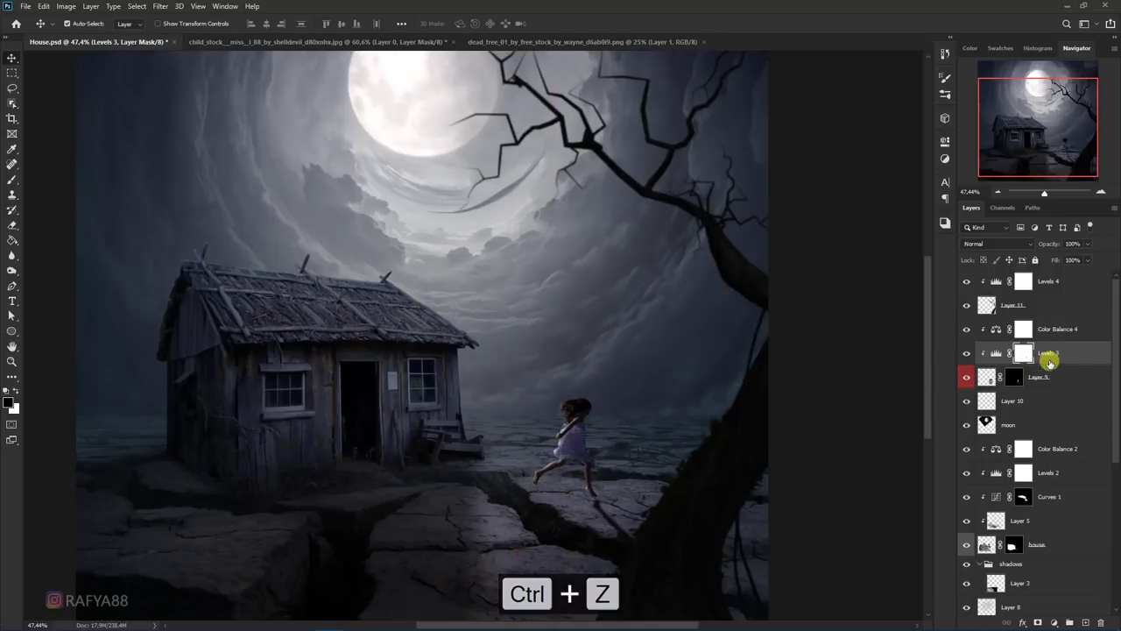
left_click(1047, 331, "shift")
key("ctrl+t")
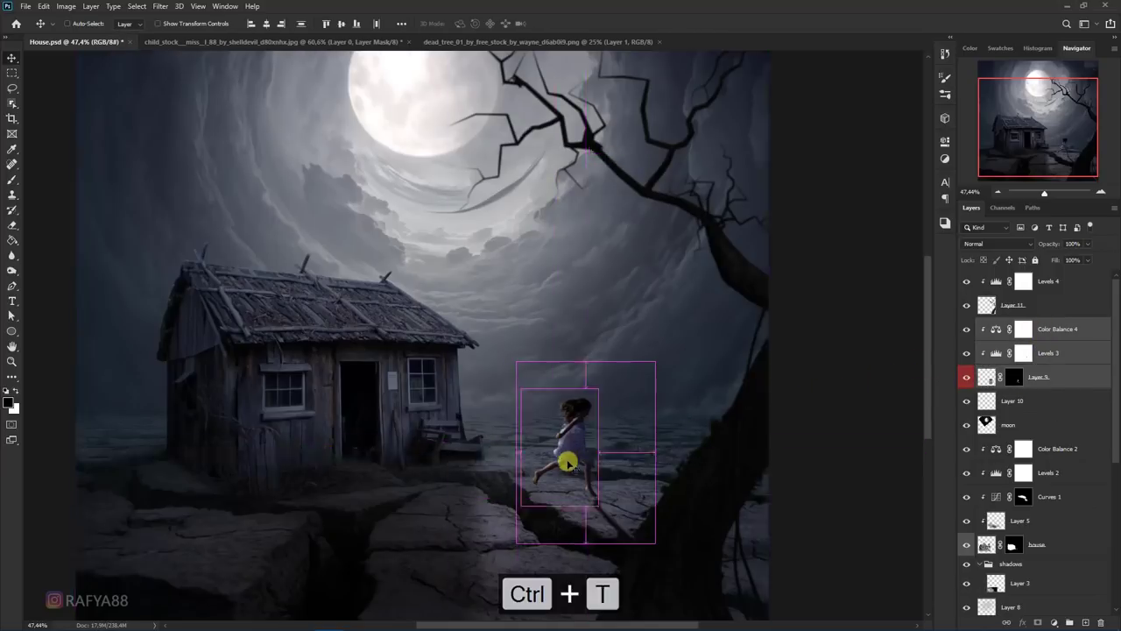
left_click_drag(568, 465, 582, 446)
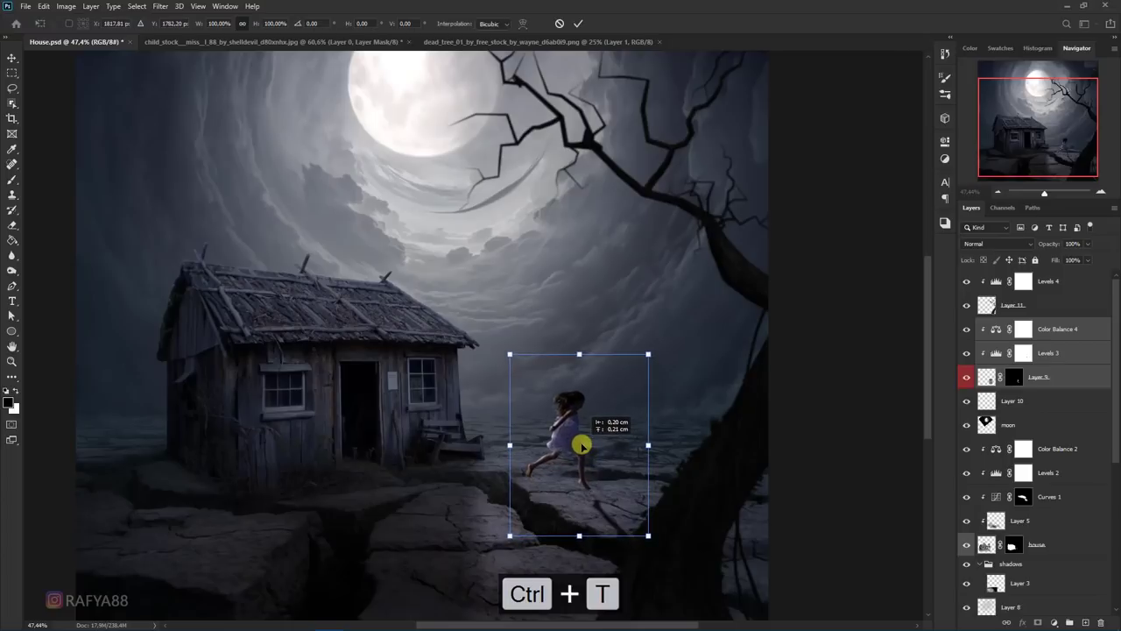
key("Return")
Step: Reposition Layer 10's shadow along the cracked ground under her feet
left_click(1017, 401)
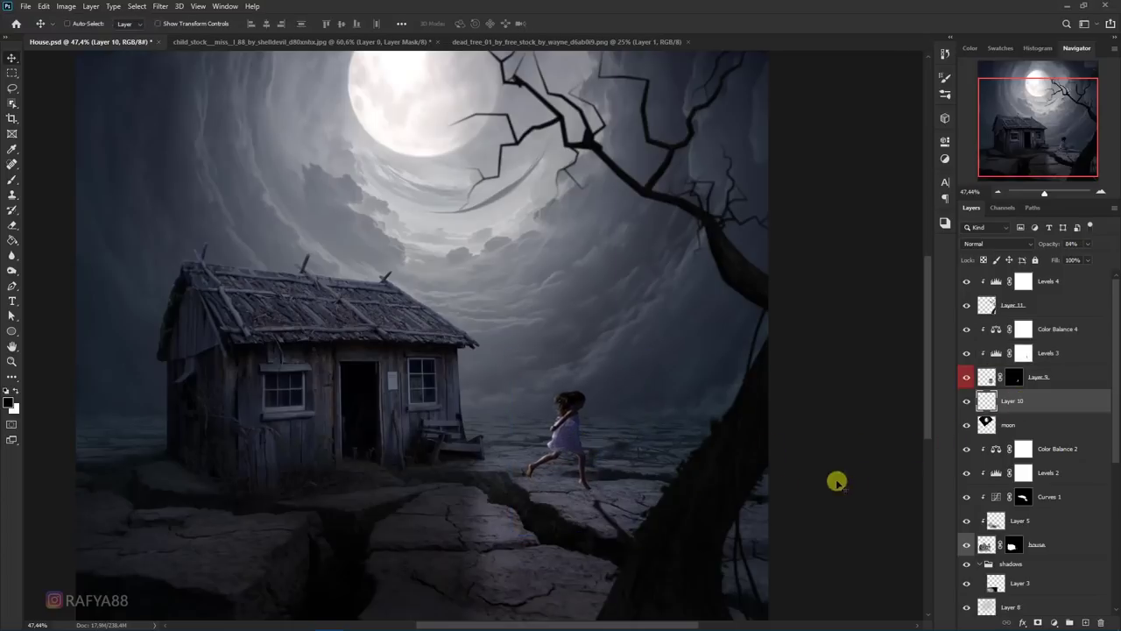
key("ctrl+t")
left_click_drag(646, 503, 639, 514)
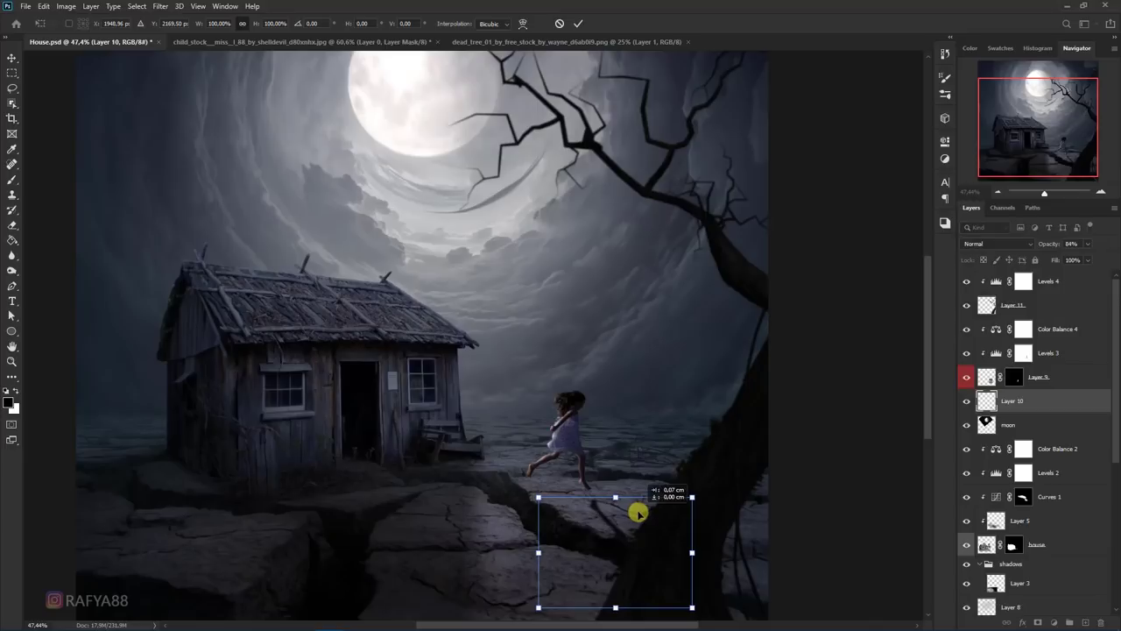
key("Return")
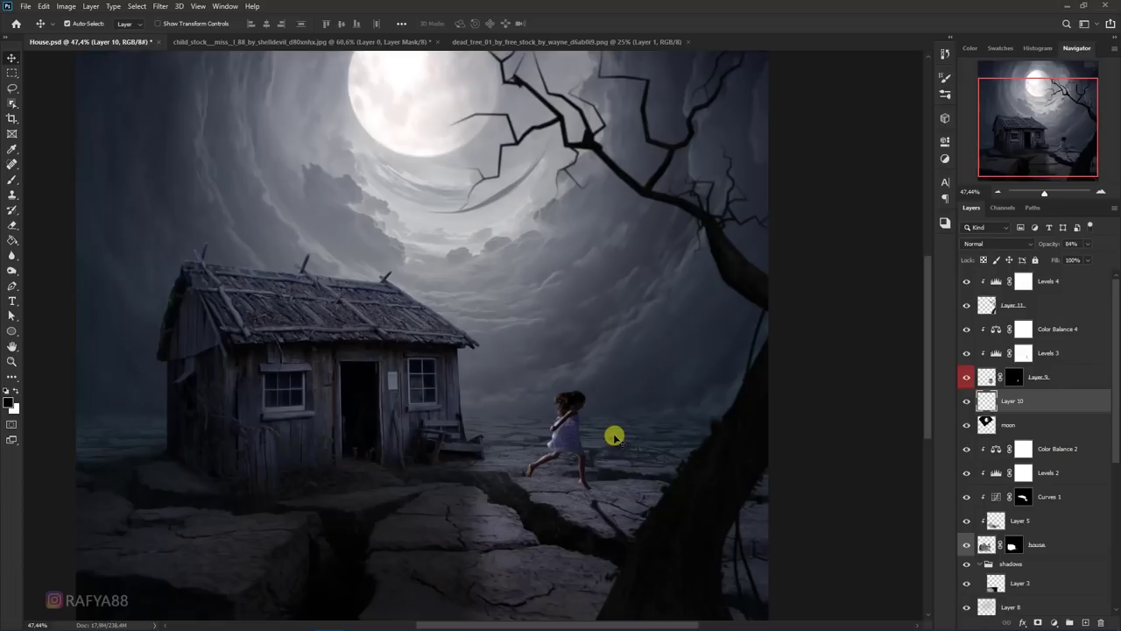
Step: Bring the bird flock into House.psd as Layer 12 and size it above the house
scroll(614, 435, "down", 2)
scroll(616, 435, "down", 2)
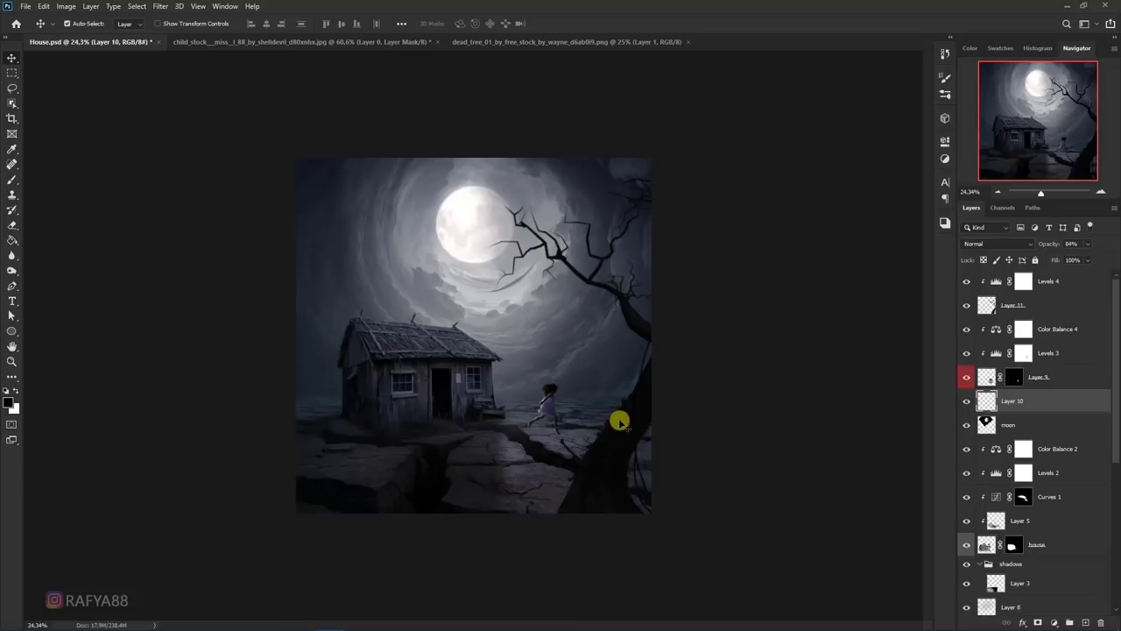
scroll(478, 388, "up", 1)
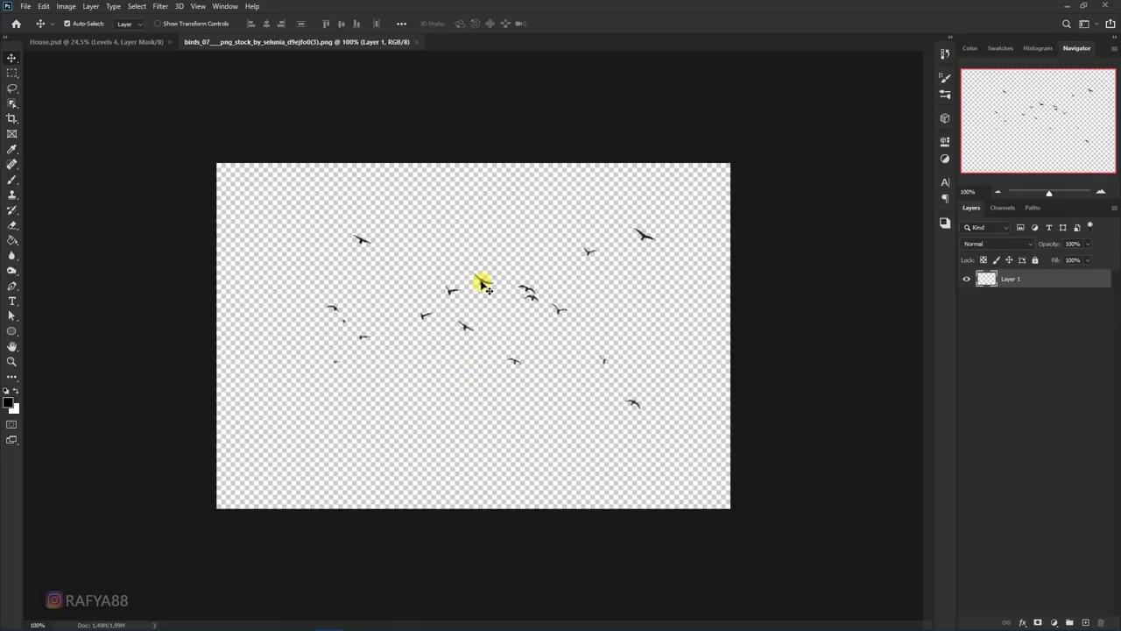
mouse_move(482, 282)
left_mouse_down()
mouse_move(199, 142)
mouse_move(446, 289)
mouse_move(545, 319)
left_mouse_up()
scroll(446, 289, "up", 3)
key("ctrl+t")
left_click_drag(455, 291, 442, 270)
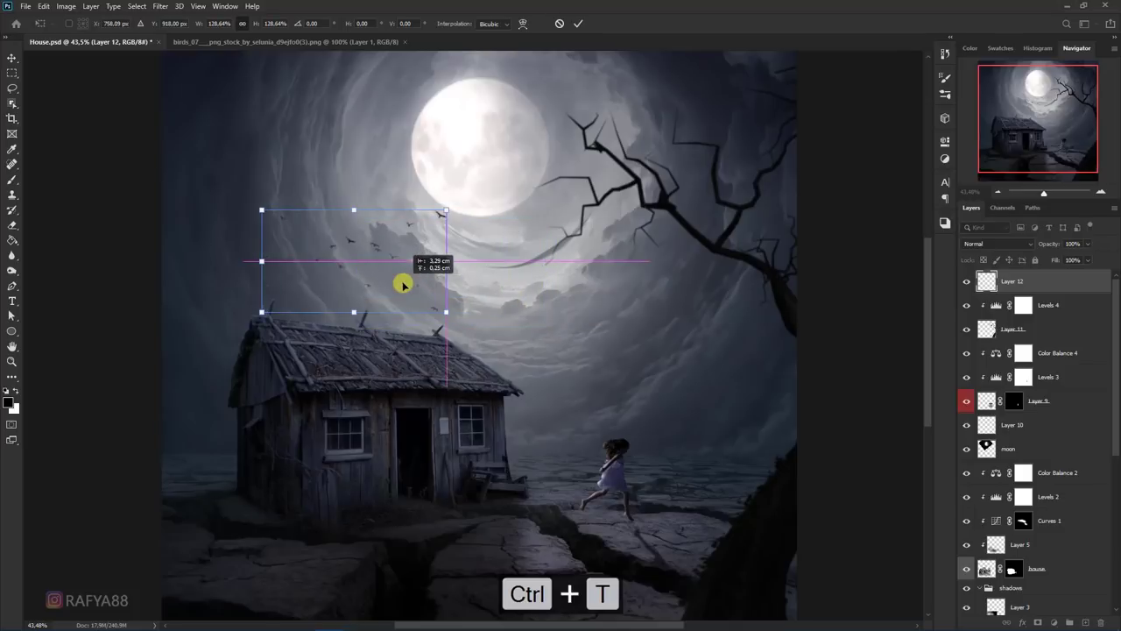
key("Return")
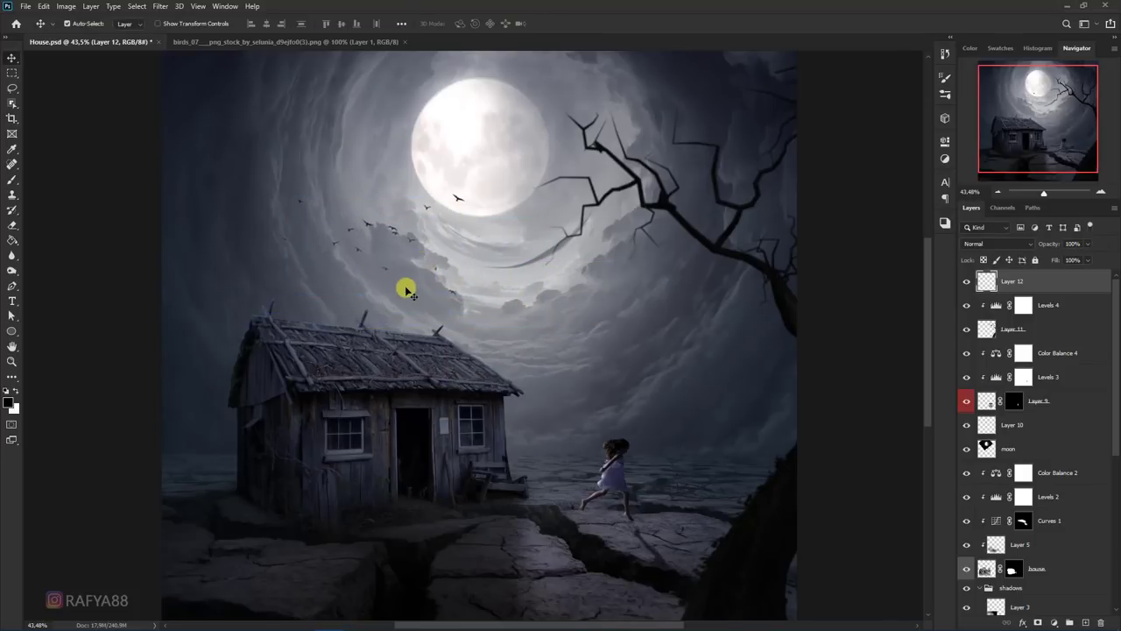
Step: Darken the birds with Levels input values 50 / 0,70 / 255
key("ctrl+l")
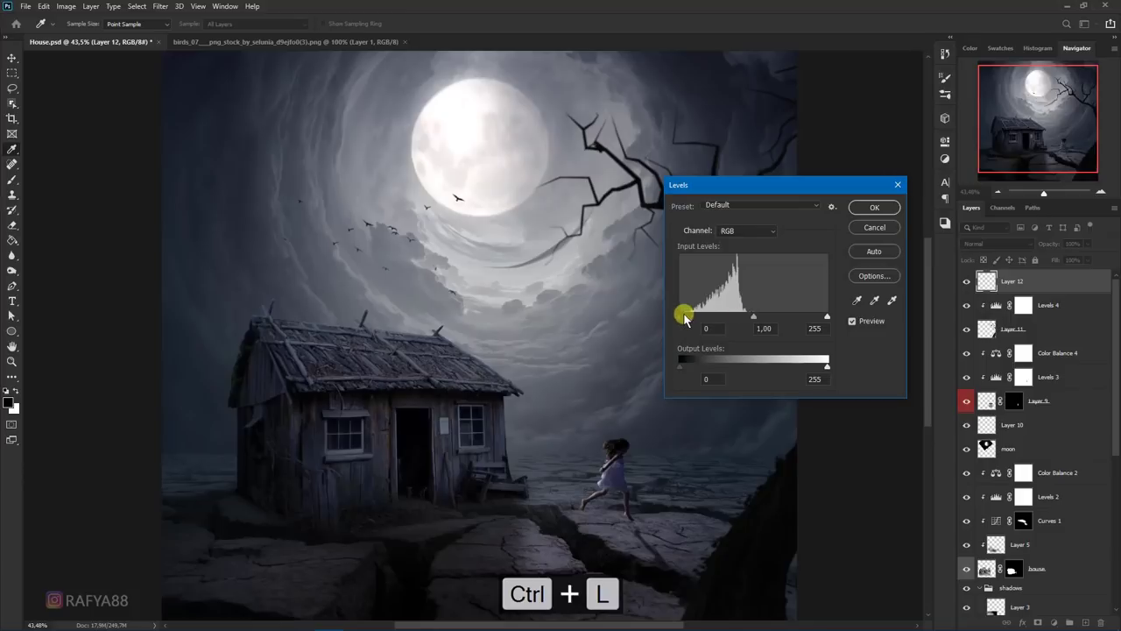
left_click_drag(681, 316, 778, 319)
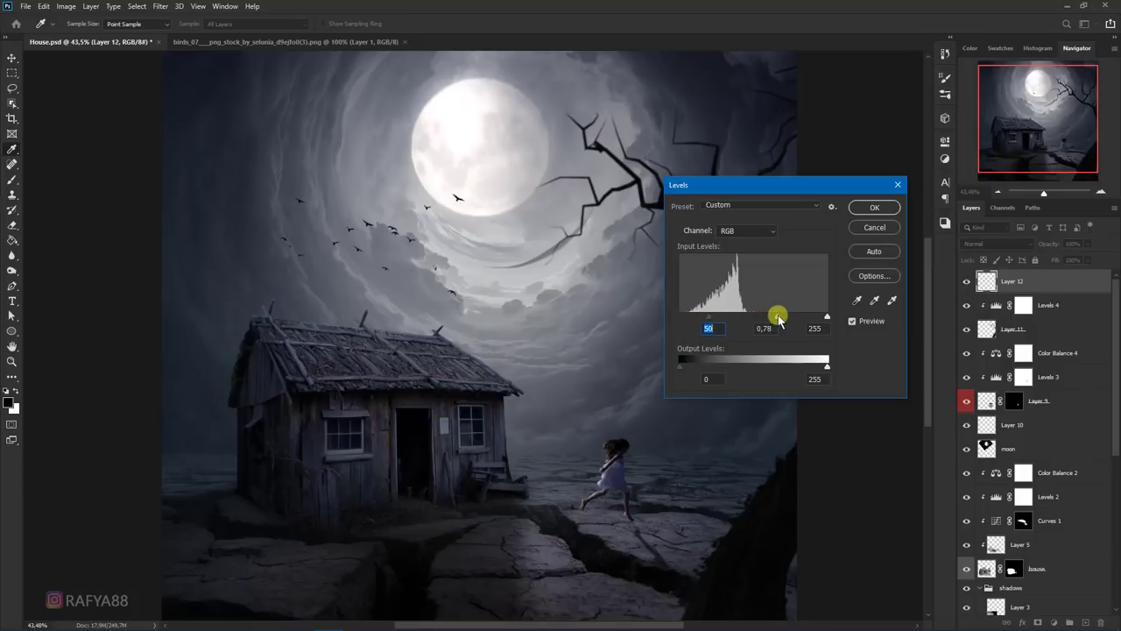
left_click(881, 208)
scroll(500, 293, "down", 4)
scroll(497, 336, "up", 1)
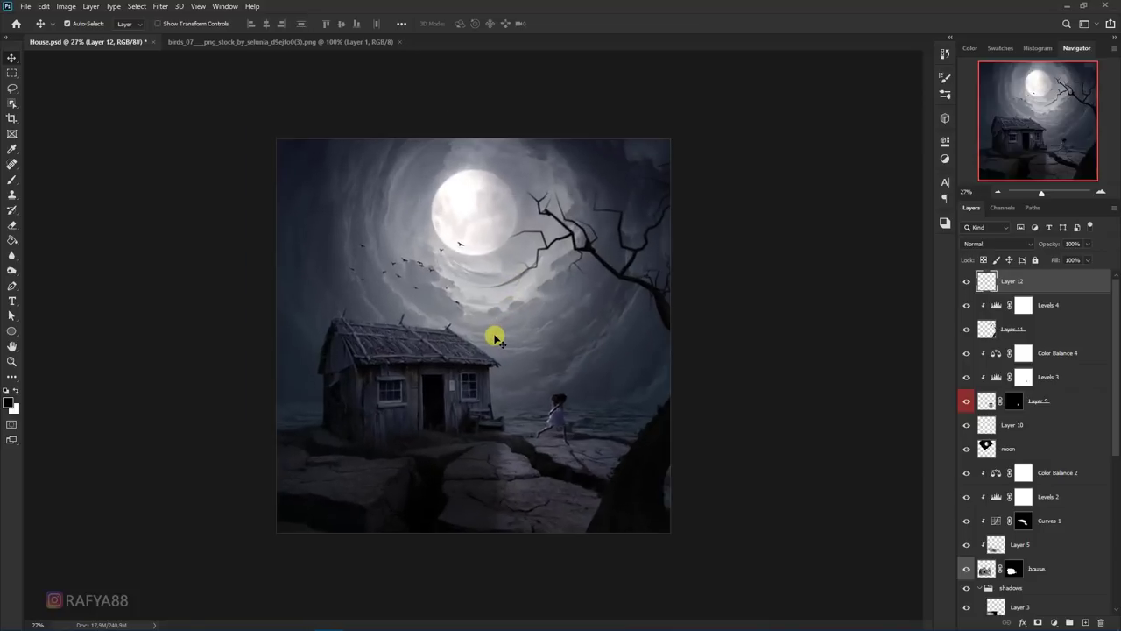
scroll(496, 336, "up", 1)
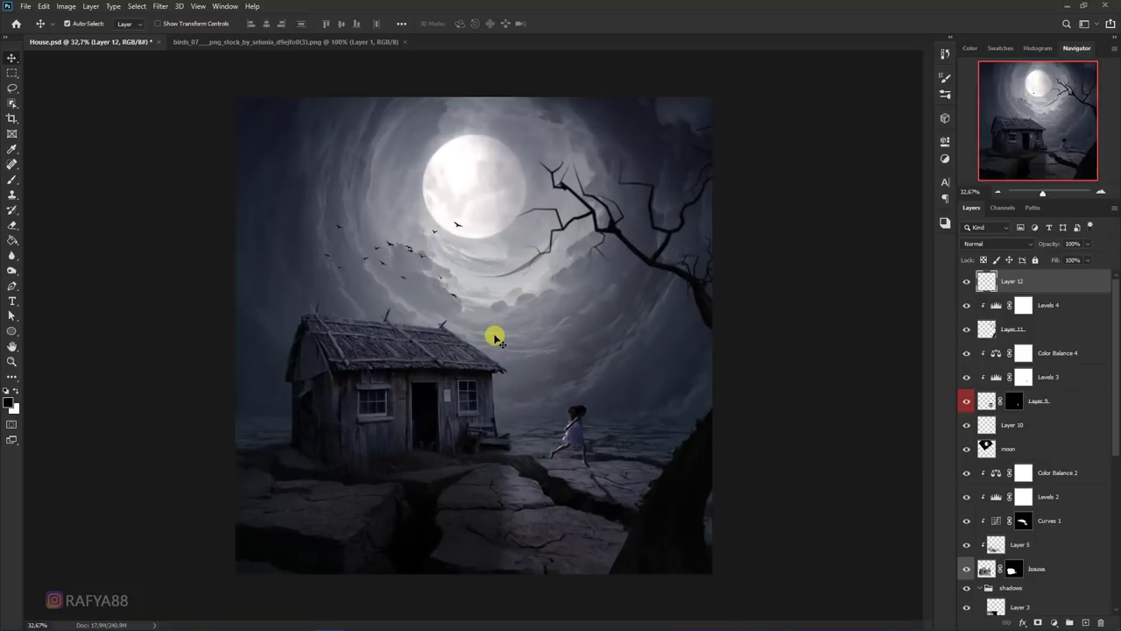
scroll(1026, 482, "down", 3)
Step: Stretch Layer 3's ground shadow in the shadows group wider with a slight skew
left_click(1014, 510)
key("ctrl+t")
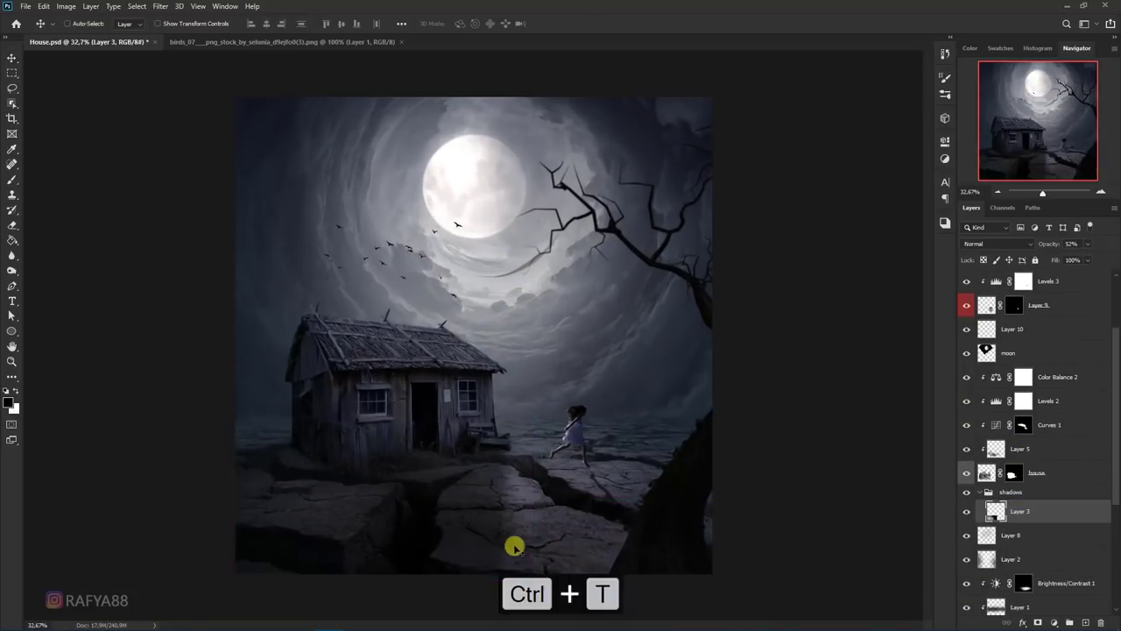
left_click_drag(531, 576, 552, 578)
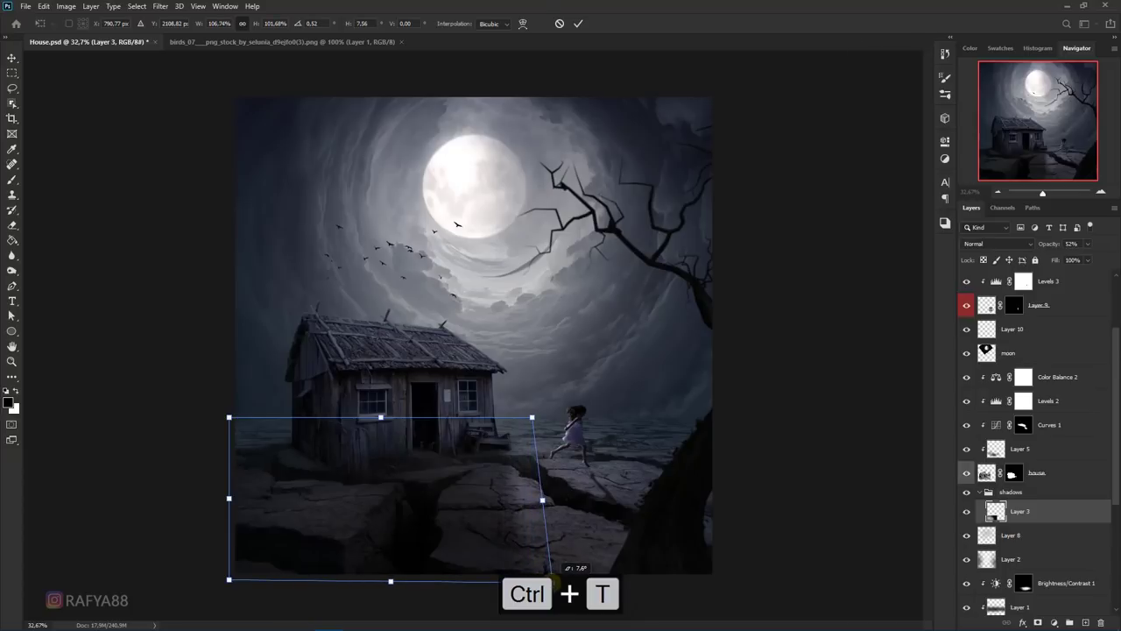
left_click_drag(531, 417, 524, 420)
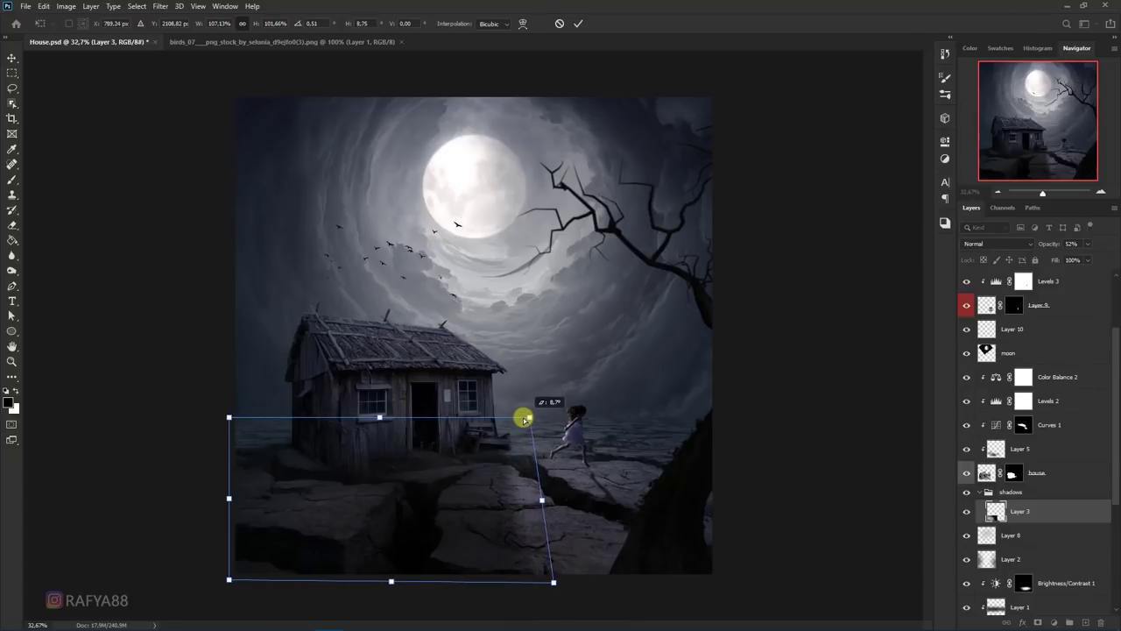
key("Return")
scroll(488, 430, "down", 3)
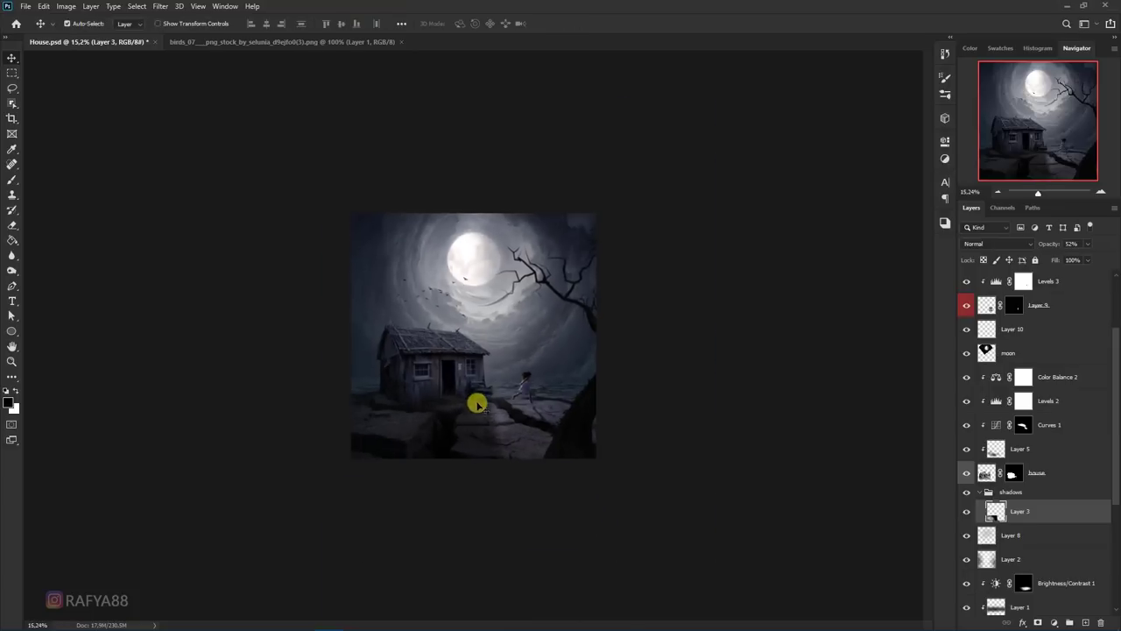
scroll(548, 438, "up", 1)
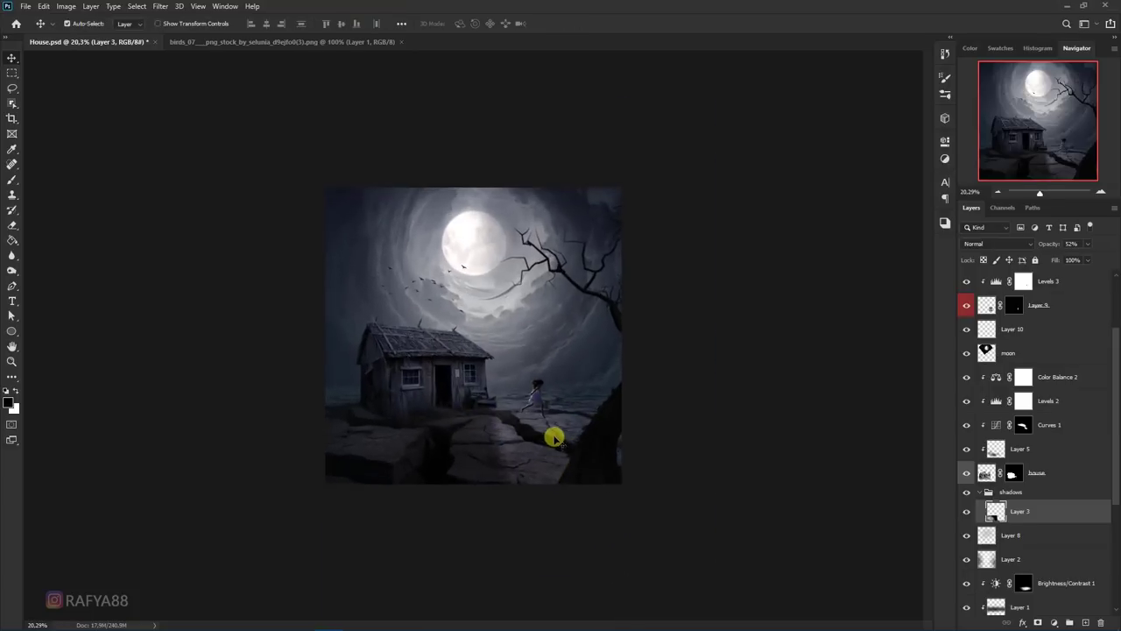
scroll(553, 435, "up", 1)
scroll(569, 433, "up", 2)
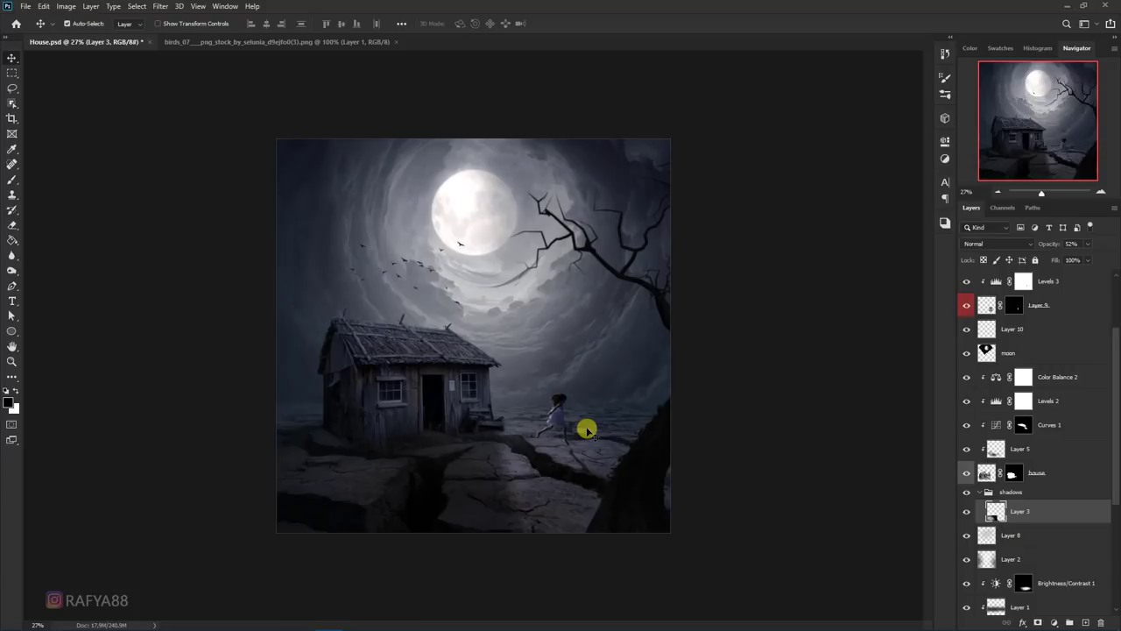
left_click(1060, 281)
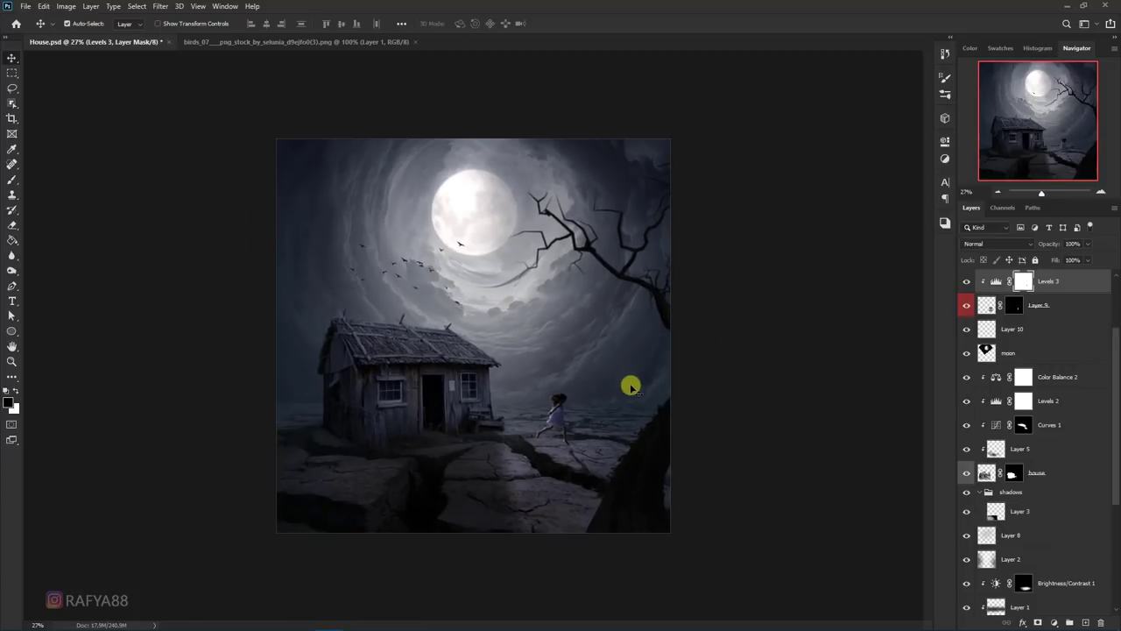
left_click(1054, 622)
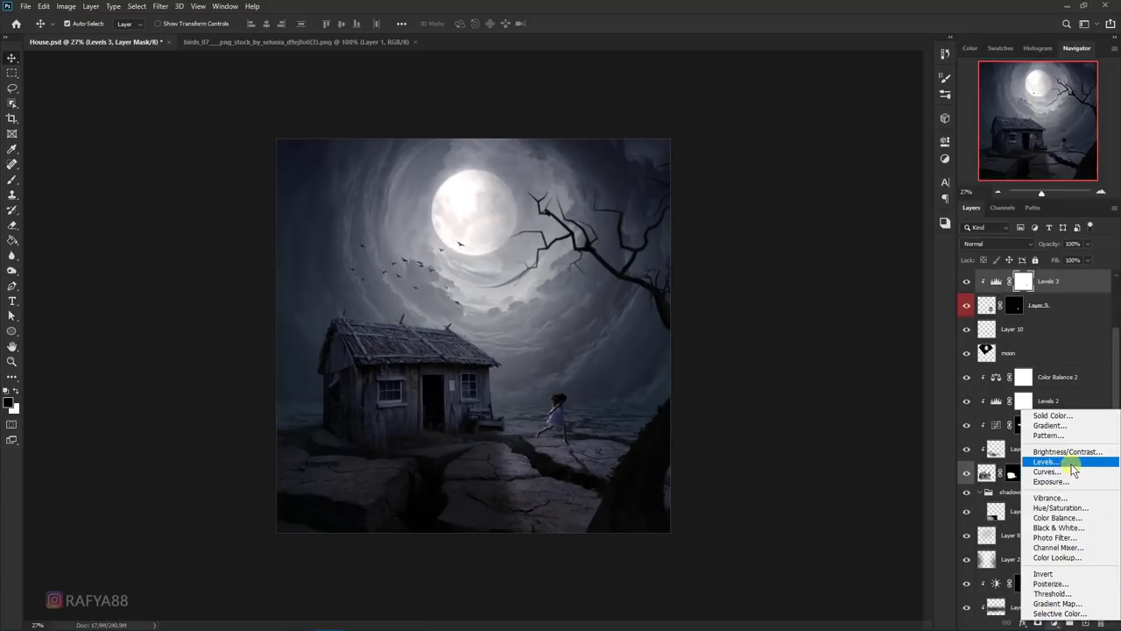
left_click(1070, 462)
left_click(815, 198)
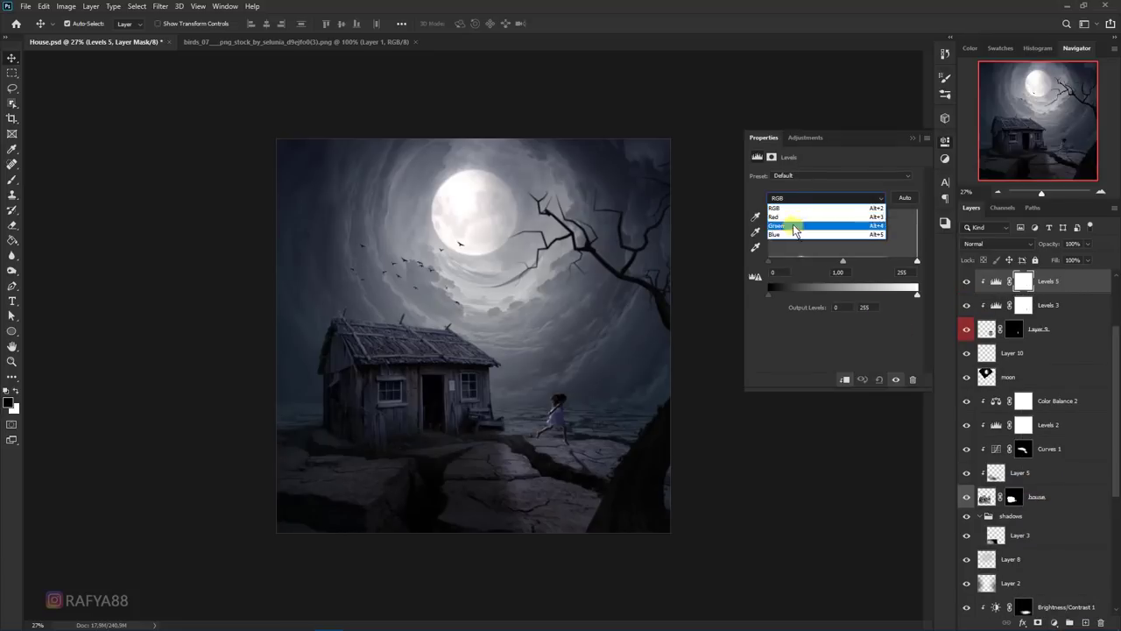
left_click(794, 250)
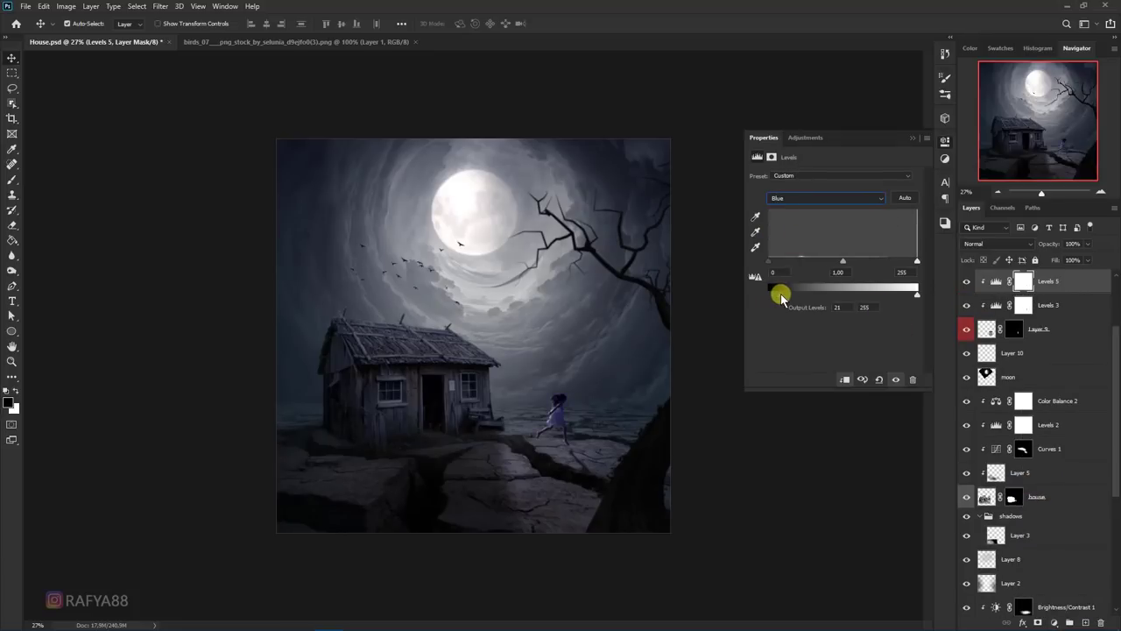
scroll(1036, 330, "up", 2)
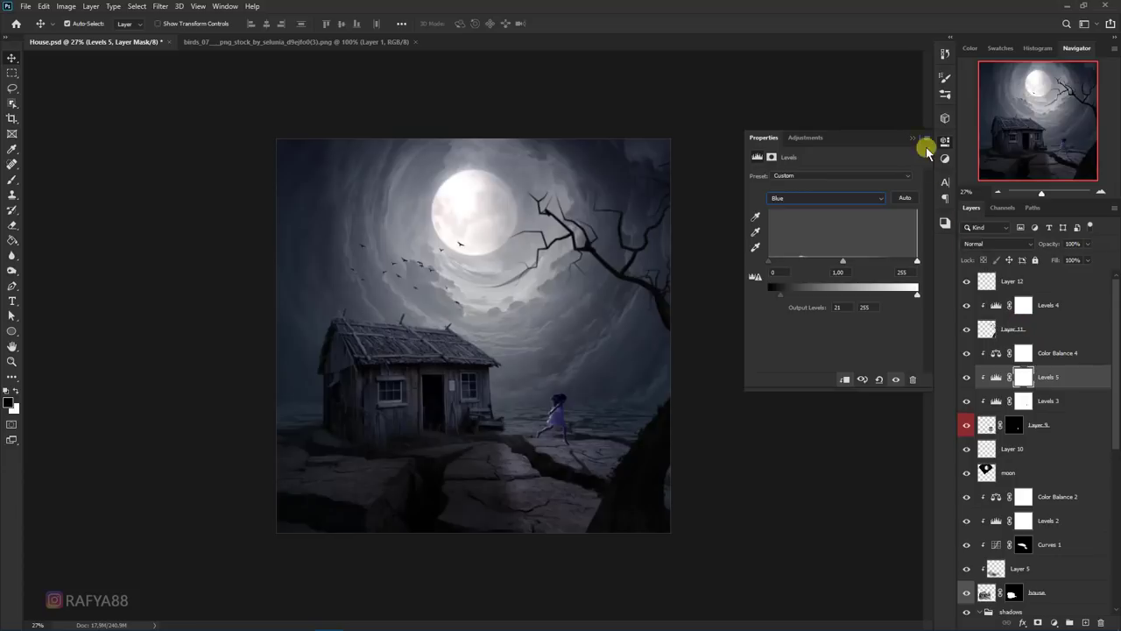
left_click(913, 138)
key("ctrl+z")
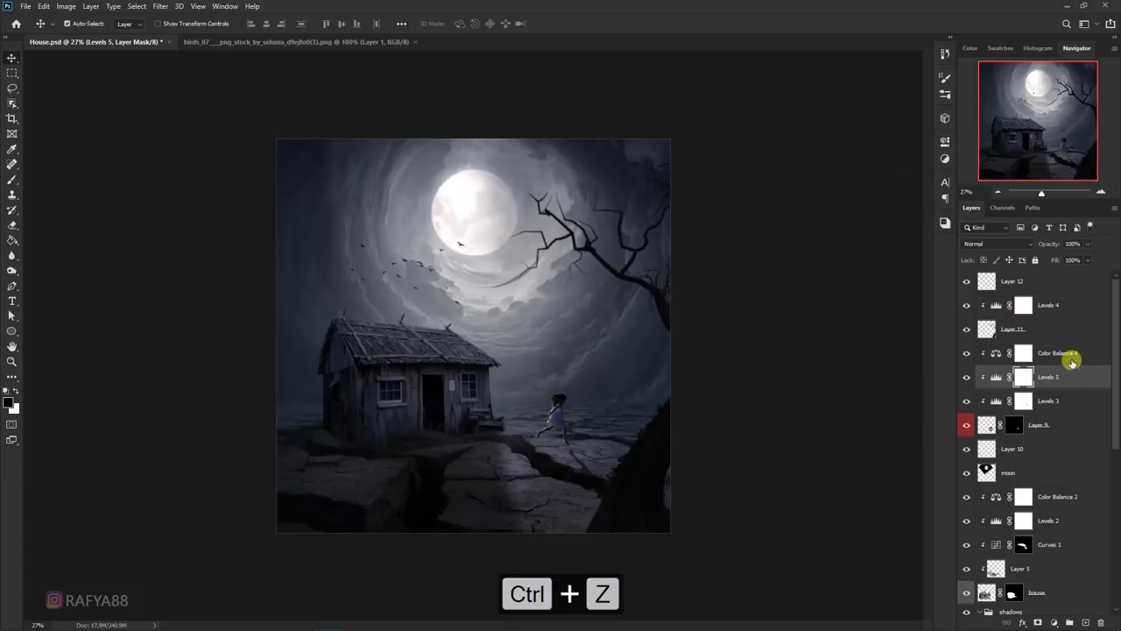
key("ctrl+z")
scroll(1093, 395, "down", 3)
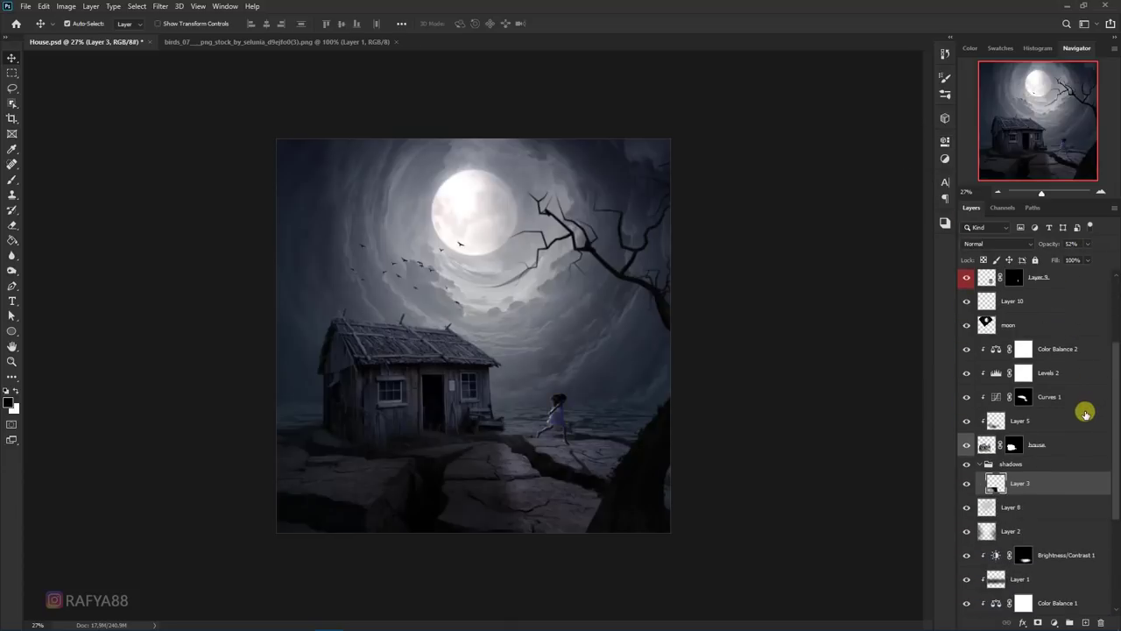
scroll(1085, 413, "up", 1)
scroll(1085, 413, "up", 2)
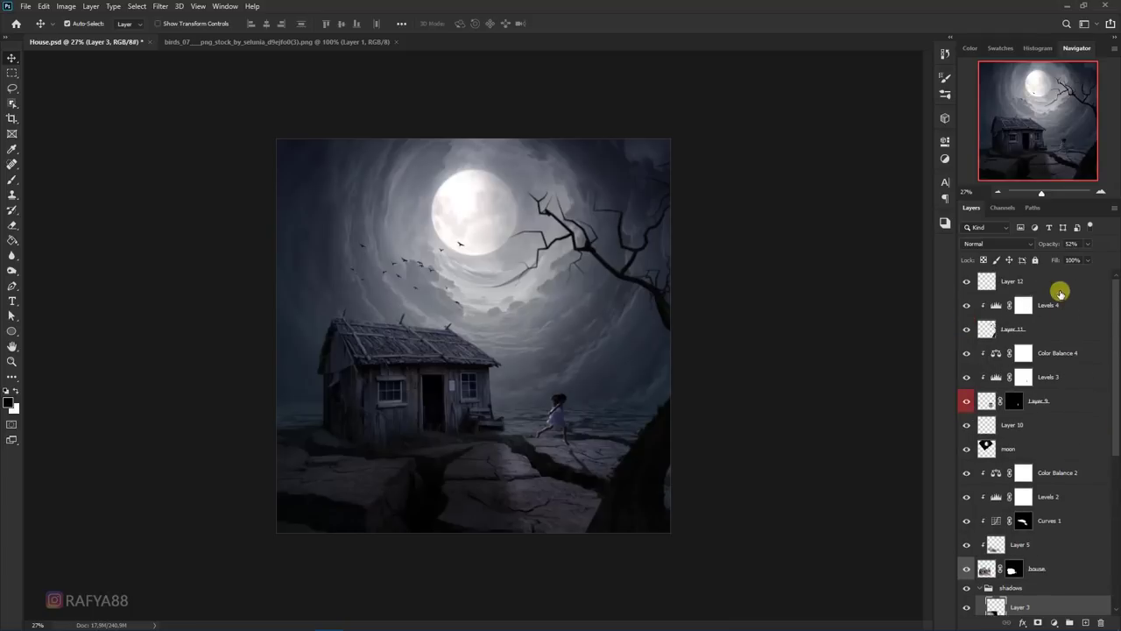
Step: Add a Levels adjustment above Layer 12 with Blue midtone 0.86 and output black 28
left_click(1056, 282)
left_click(1054, 621)
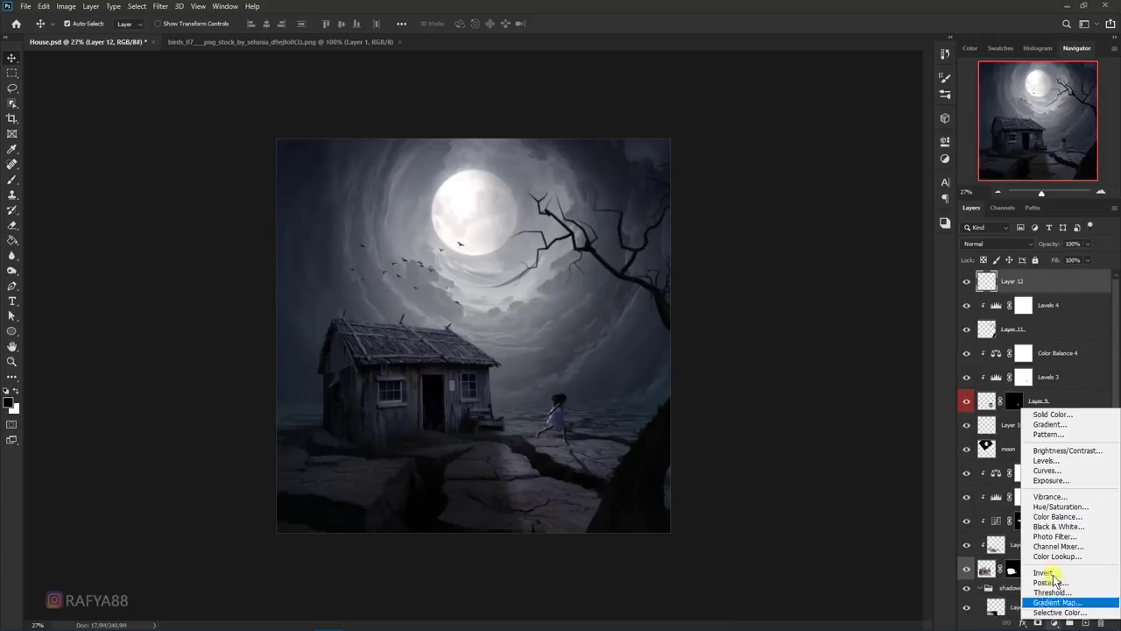
left_click(1072, 460)
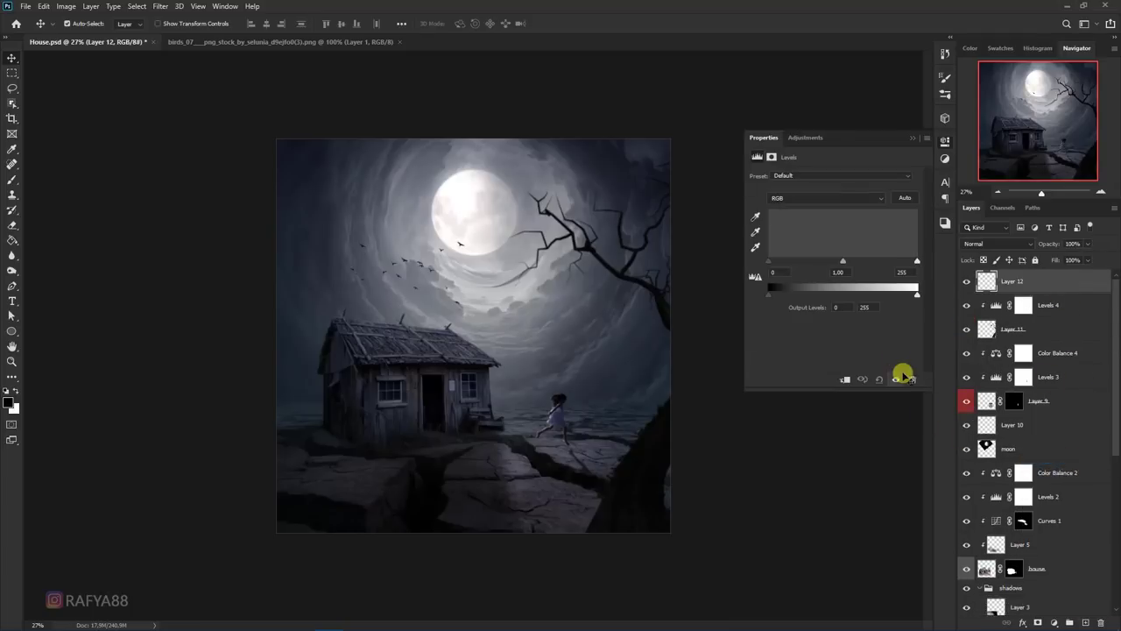
left_click(808, 198)
left_click(793, 234)
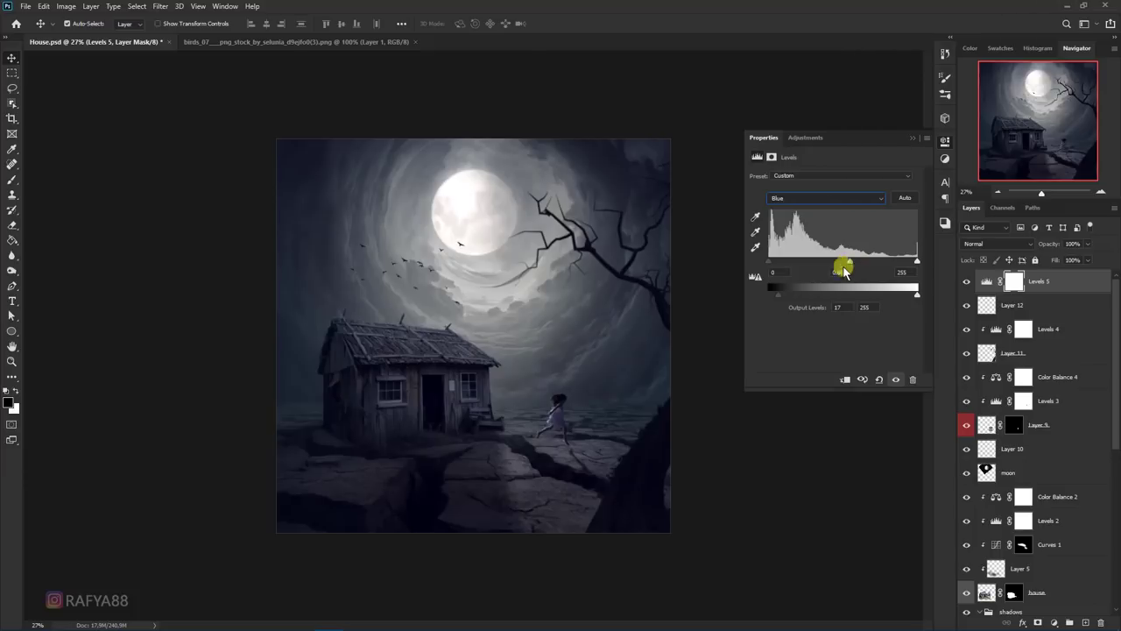
left_click(782, 298)
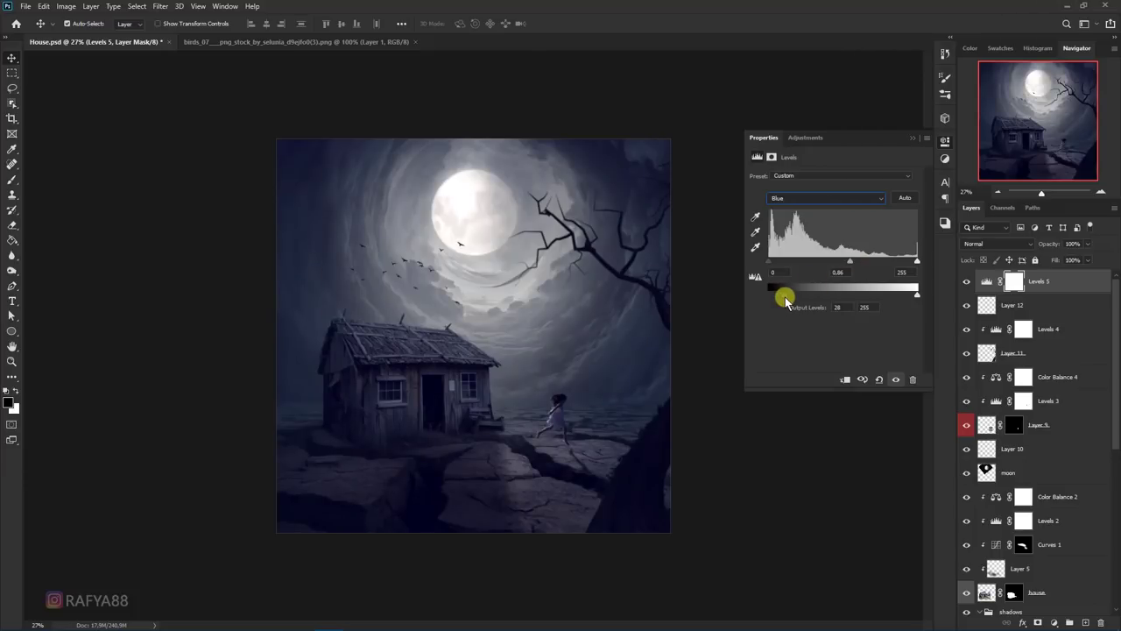
Step: Lift the Red channel's output black to 11 in the same Levels adjustment
left_click(800, 196)
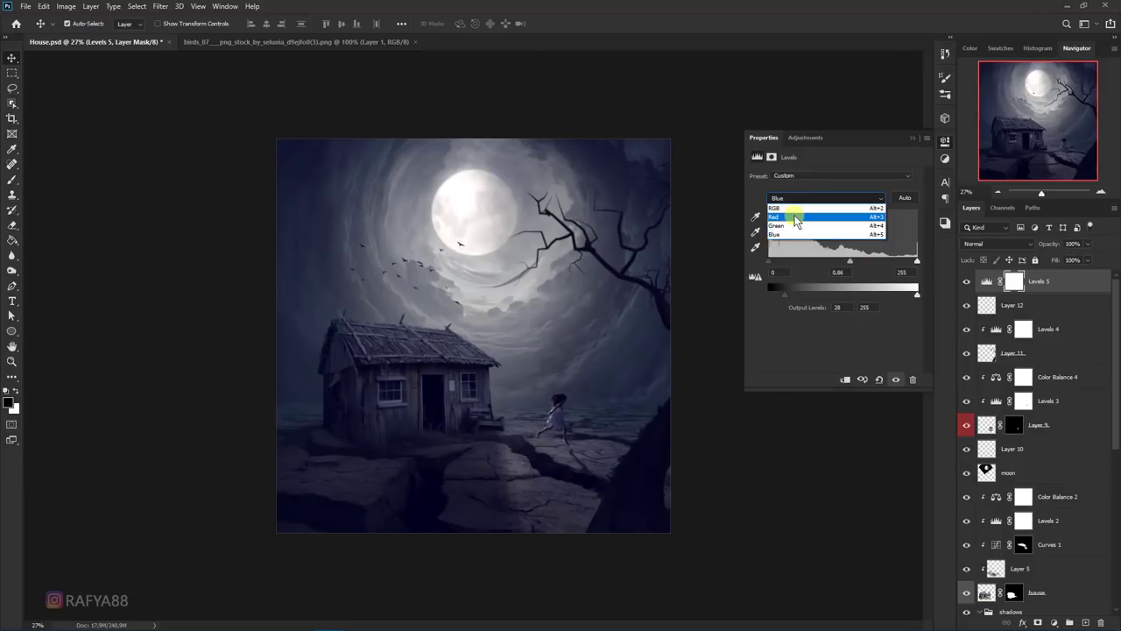
left_click(794, 219)
left_click(773, 295)
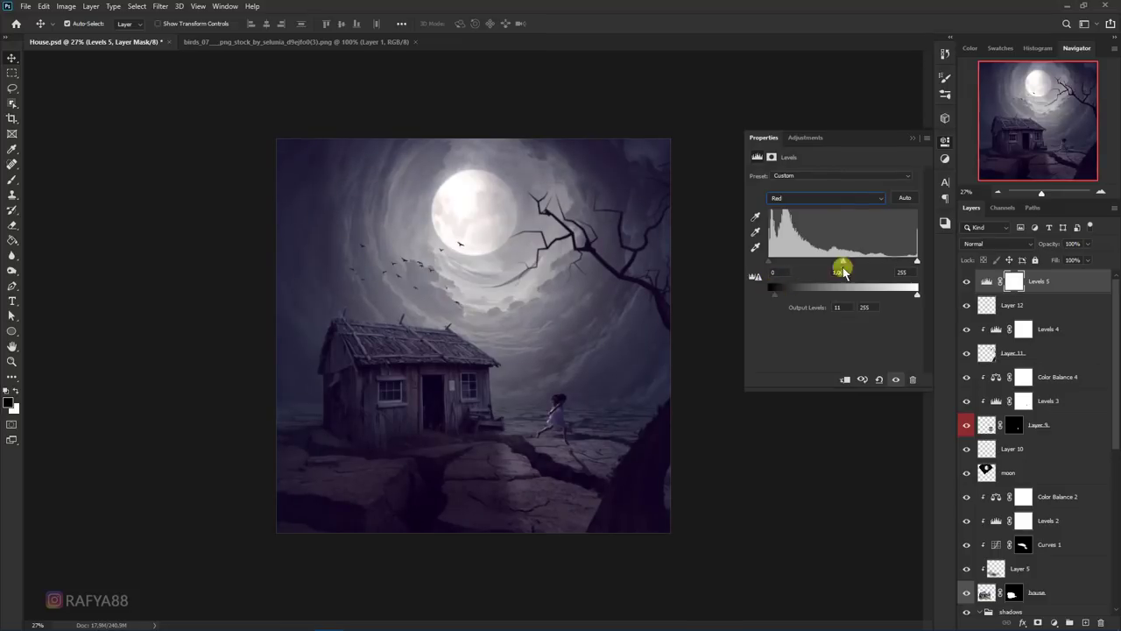
left_click(946, 141)
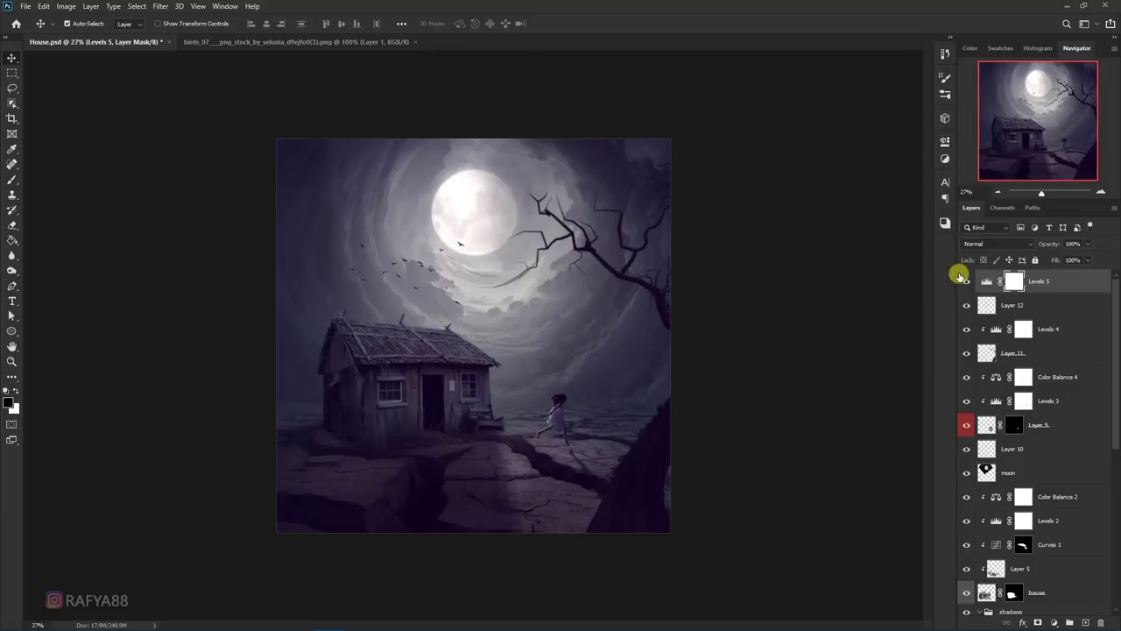
scroll(533, 255, "down", 2)
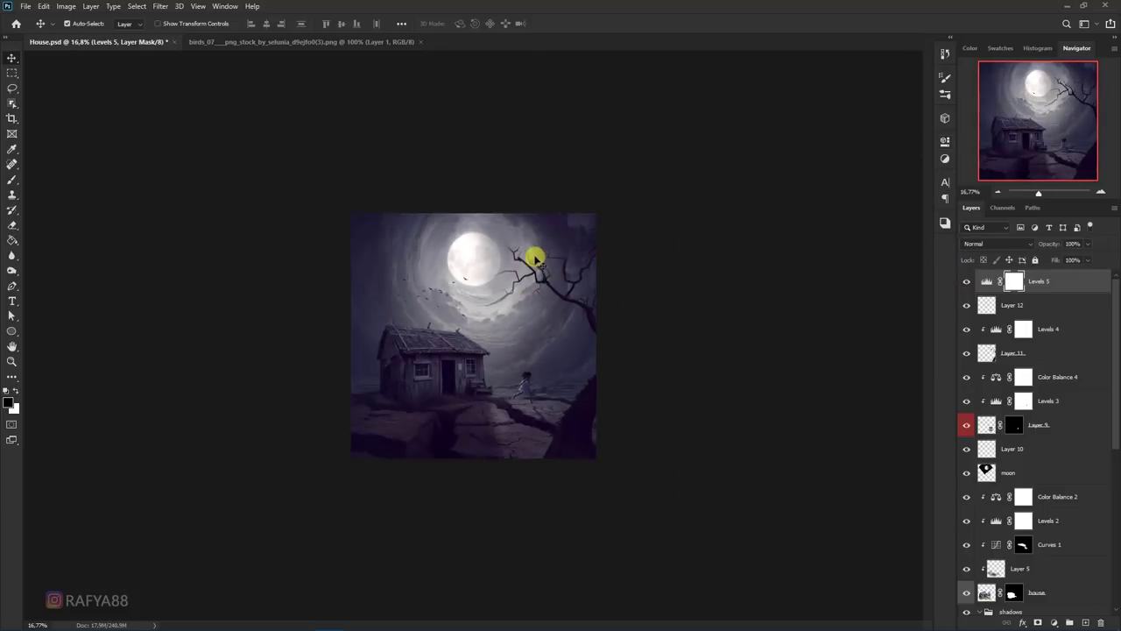
scroll(533, 255, "down", 2)
scroll(581, 318, "up", 2)
scroll(596, 322, "up", 2)
scroll(598, 322, "up", 1)
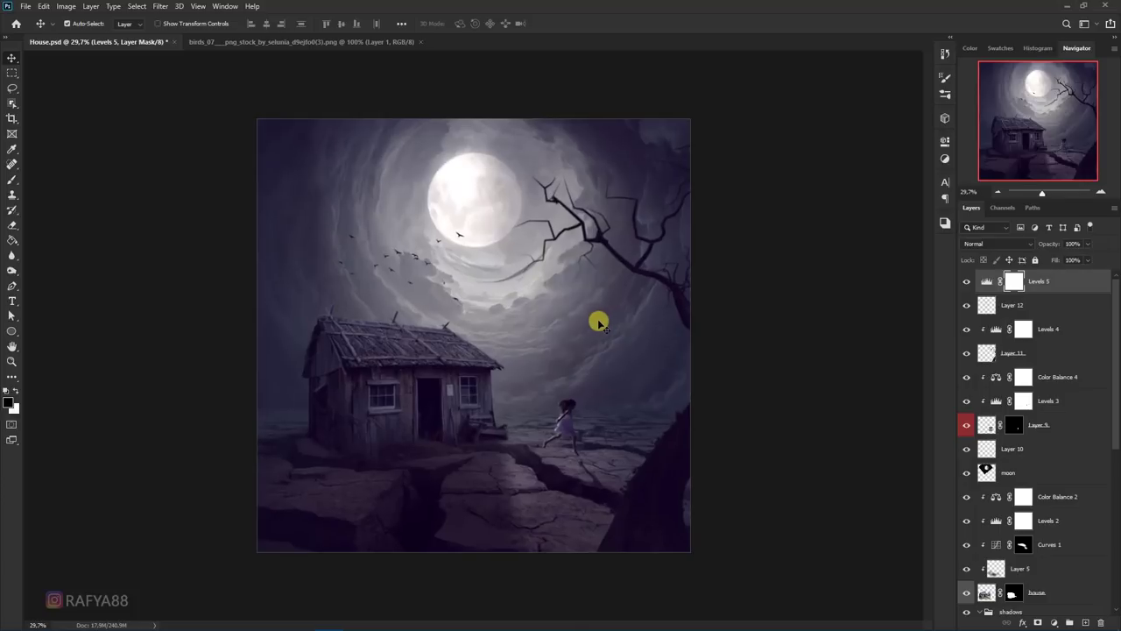
Step: Add a Color Balance adjustment with Midtones Cyan-Red at -11
left_click(1054, 622)
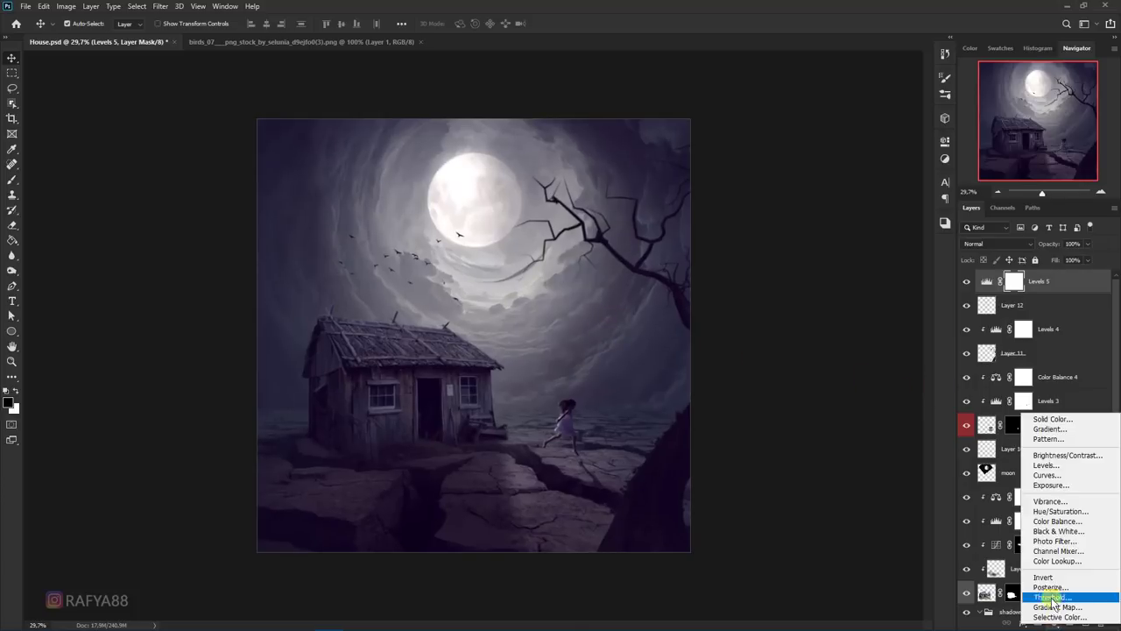
left_click(1091, 523)
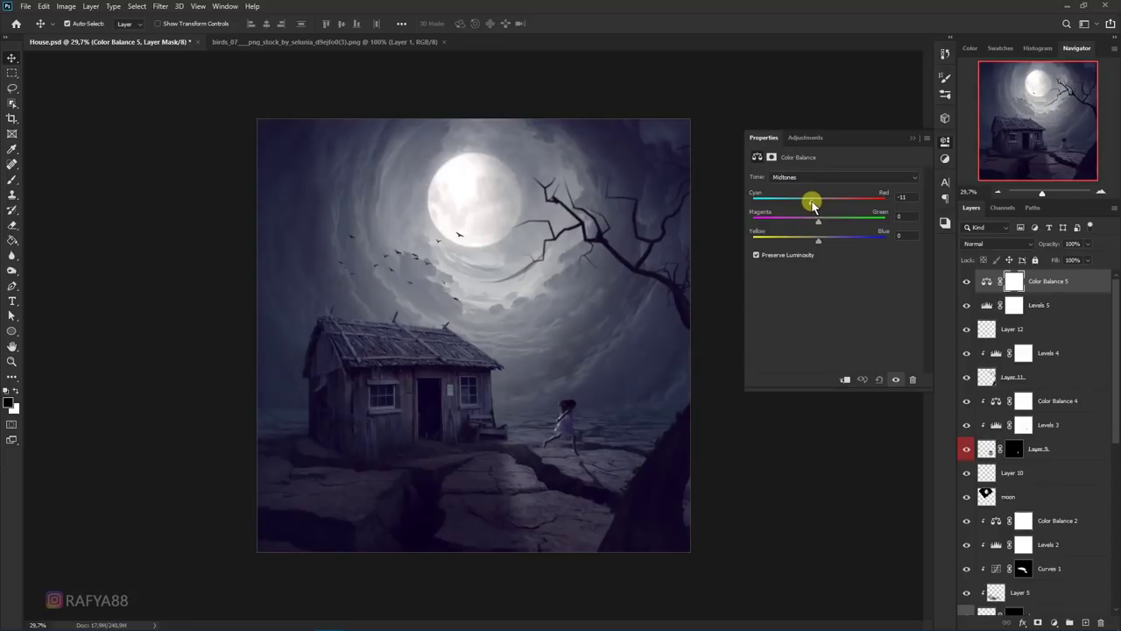
left_click(819, 241)
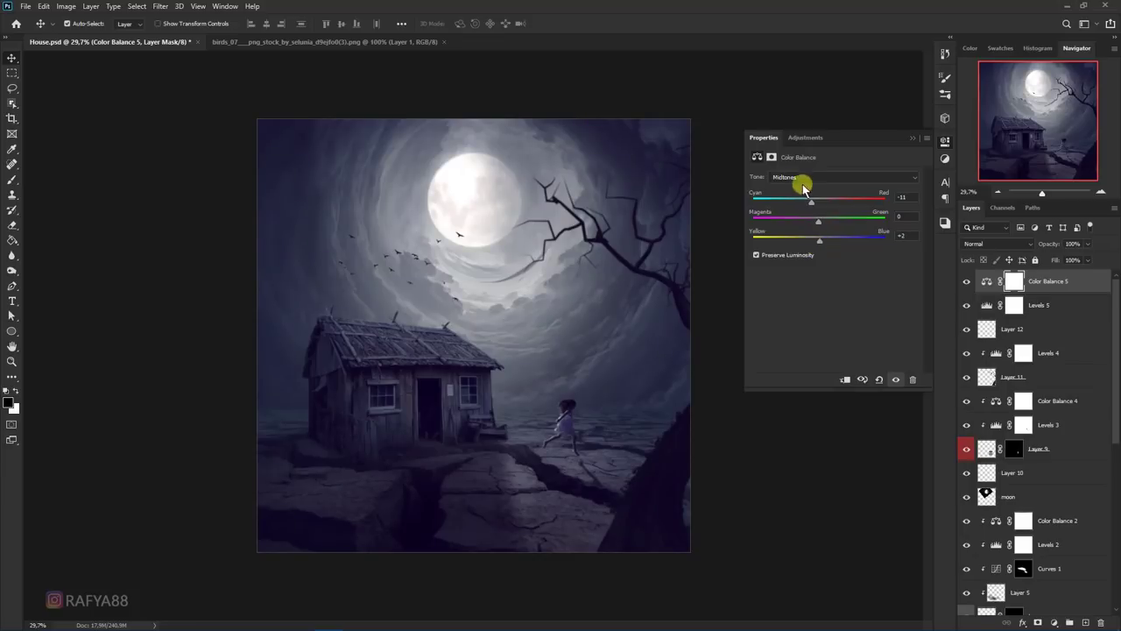
Step: Set the Highlights to Yellow-Blue -12 and Cyan-Red -6, comparing before and after
left_click(800, 178)
left_click(807, 205)
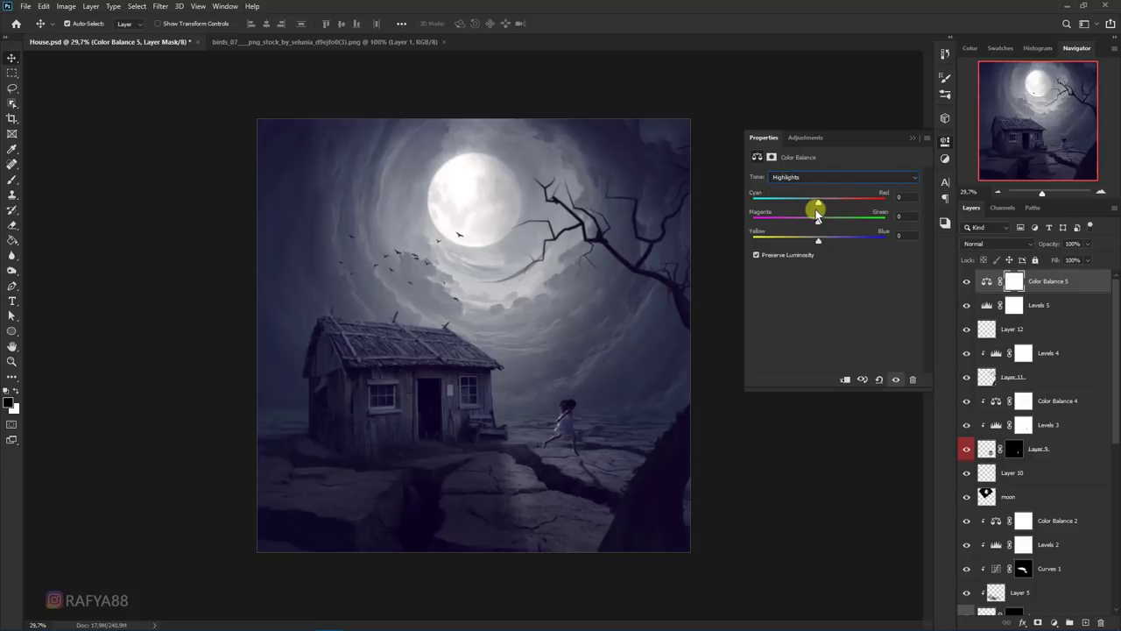
left_click_drag(813, 240, 812, 246)
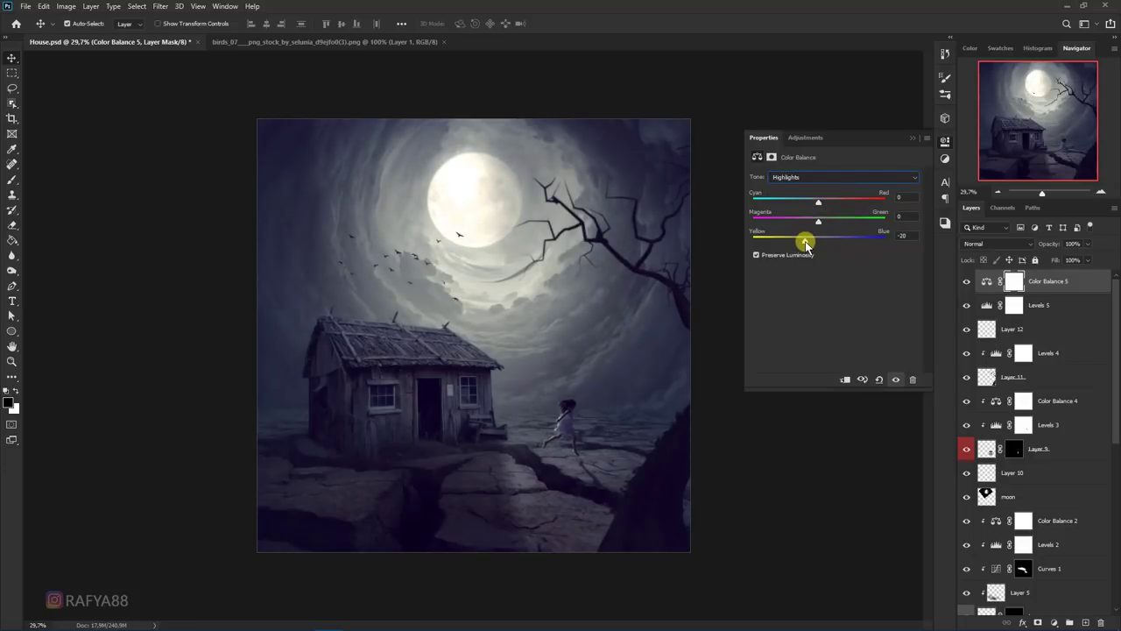
left_click_drag(819, 203, 815, 203)
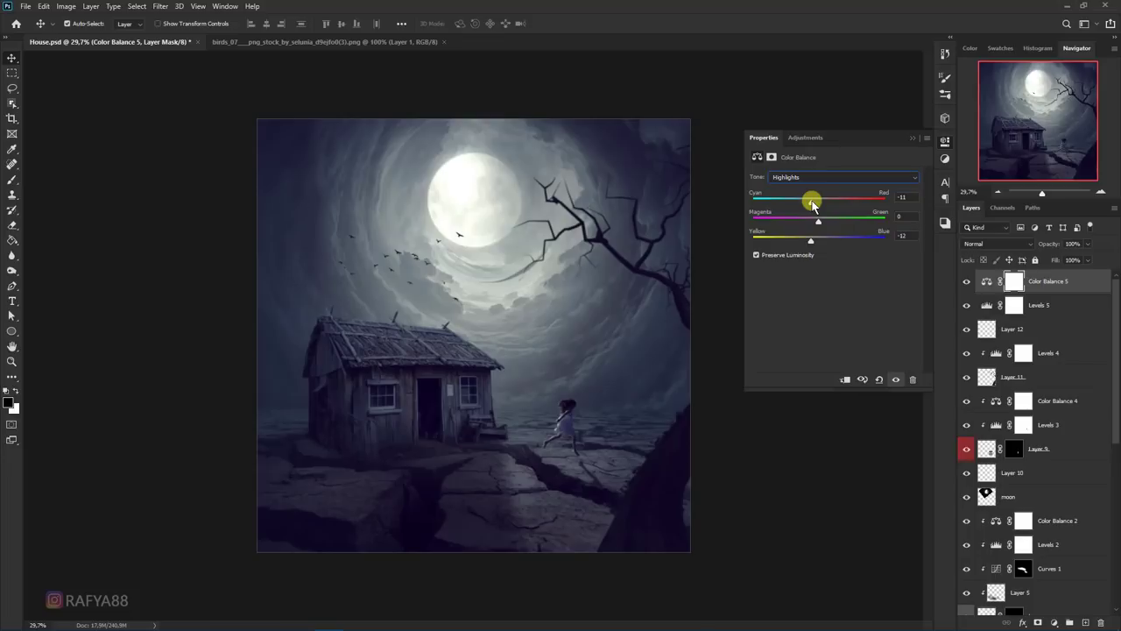
left_click_drag(828, 205, 816, 206)
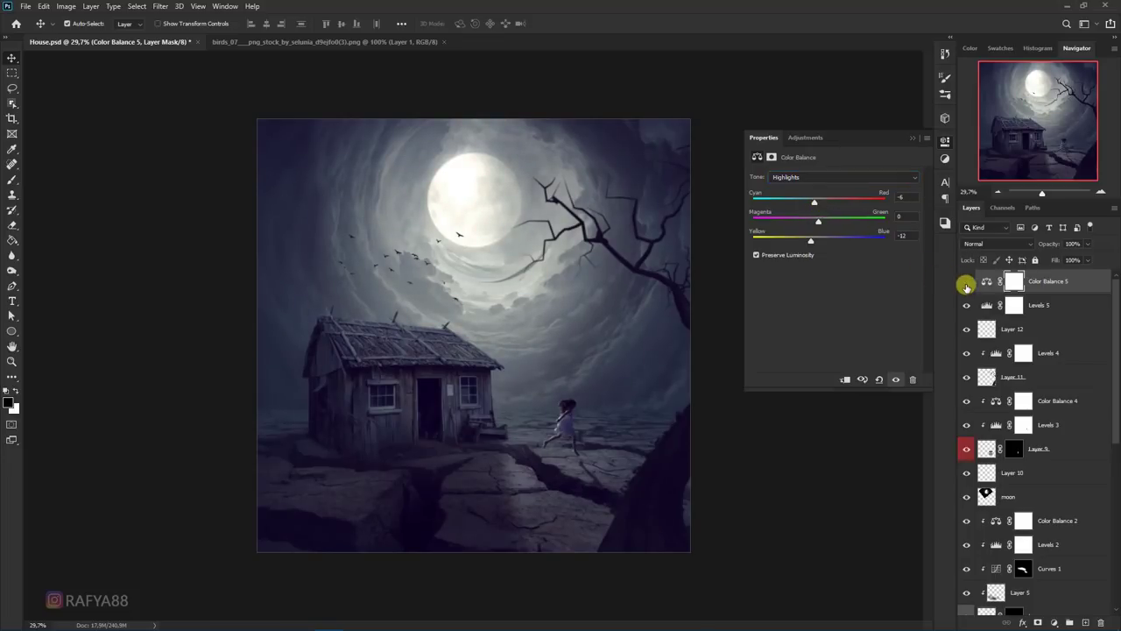
left_click(967, 281)
left_click(913, 138)
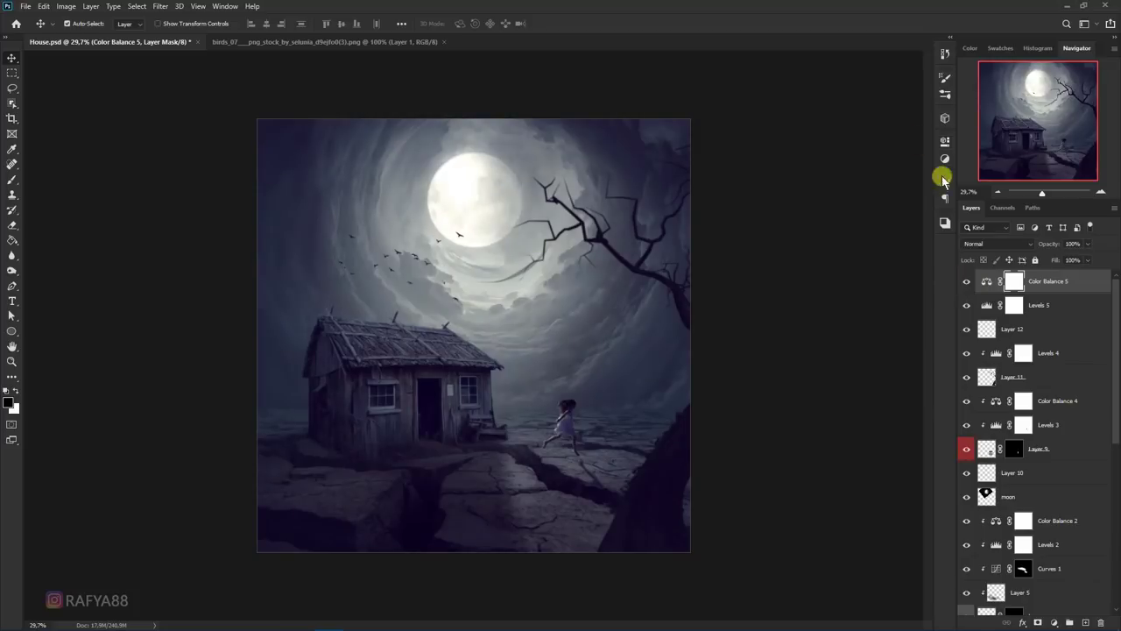
scroll(644, 275, "down", 3)
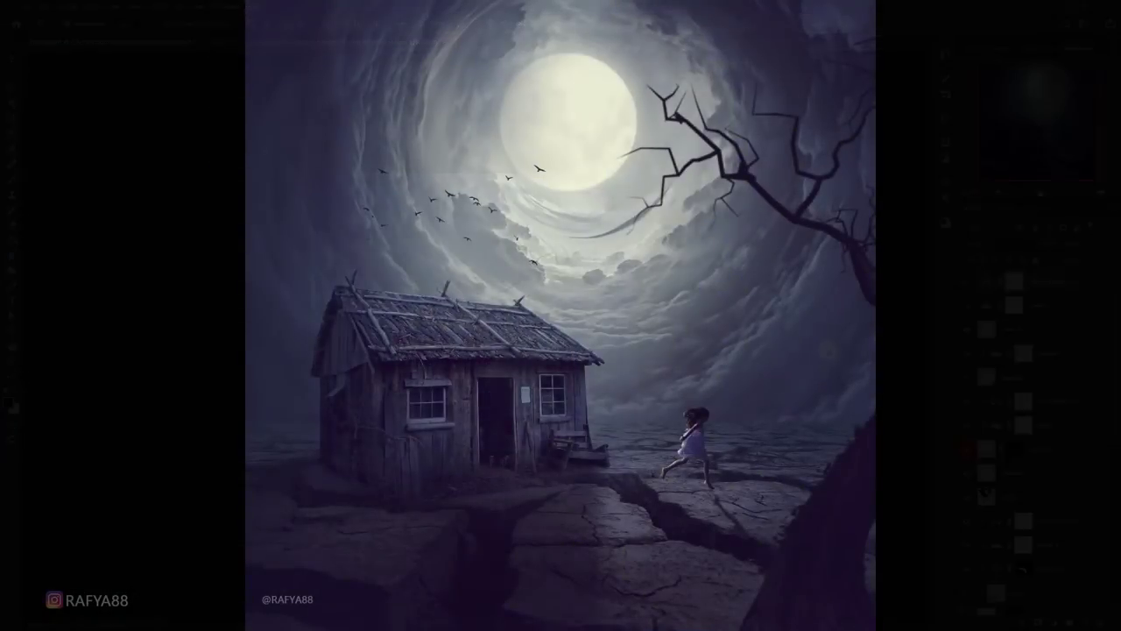